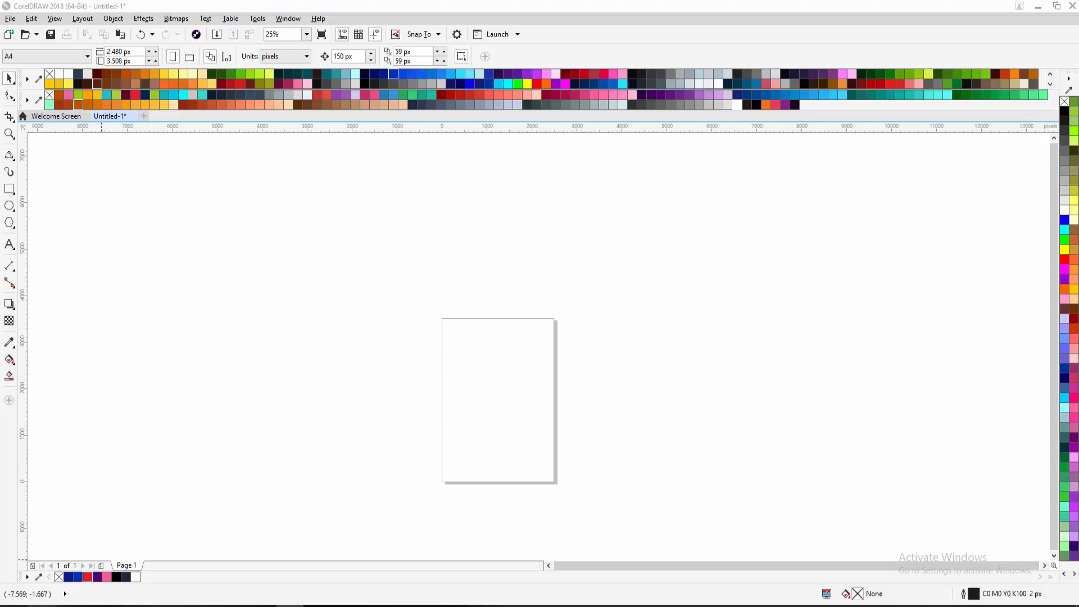
# Bring the ABC reference image from File Explorer into the untitled CorelDRAW document as a bitmap
pyautogui.press('super+e')
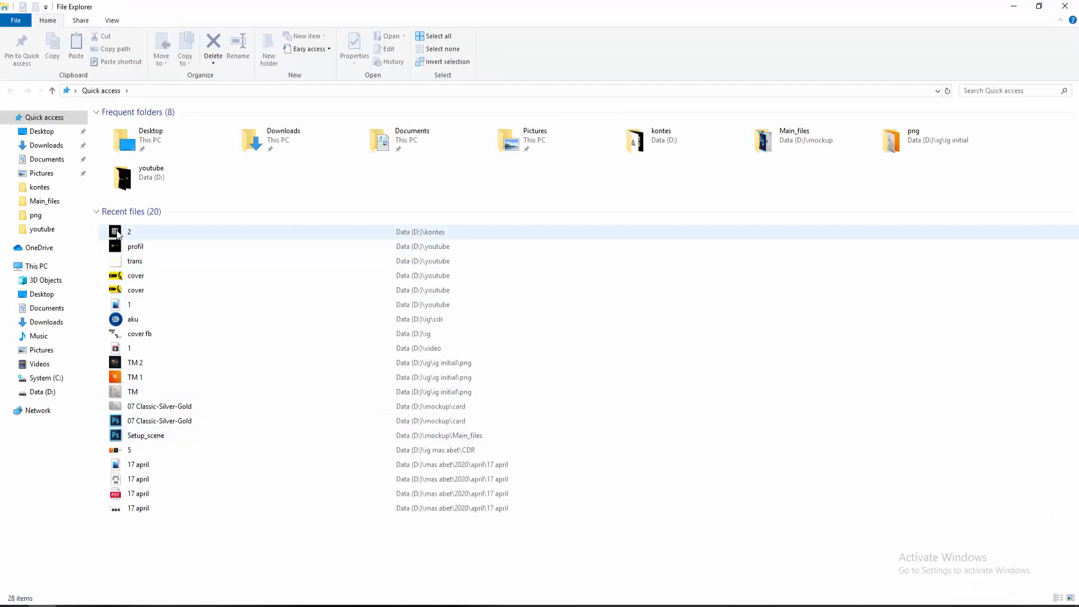
pyautogui.moveTo(117, 234); pyautogui.dragTo(806, 309)
pyautogui.scroll(2, 388, 400)
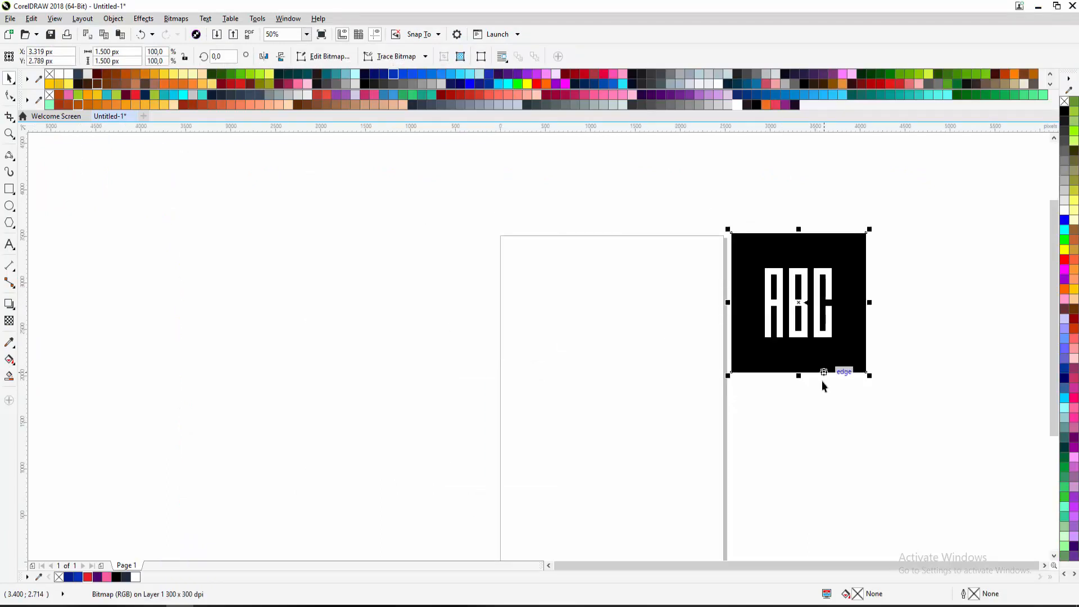
pyautogui.moveTo(810, 401); pyautogui.dragTo(617, 351)
pyautogui.moveTo(580, 301); pyautogui.dragTo(581, 328)
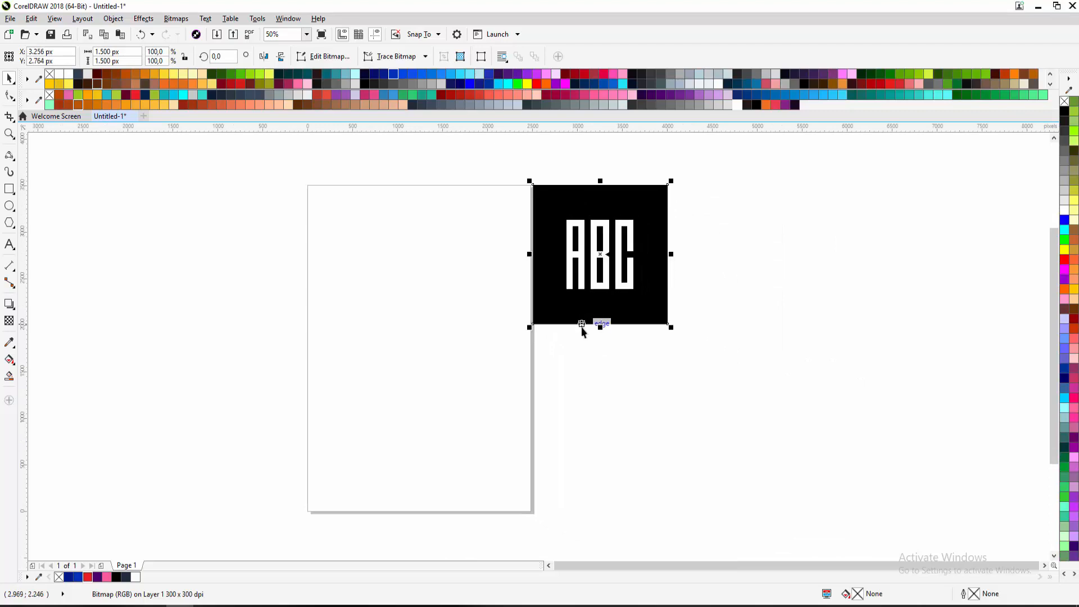
pyautogui.click(584, 374)
pyautogui.scroll(3, 589, 264)
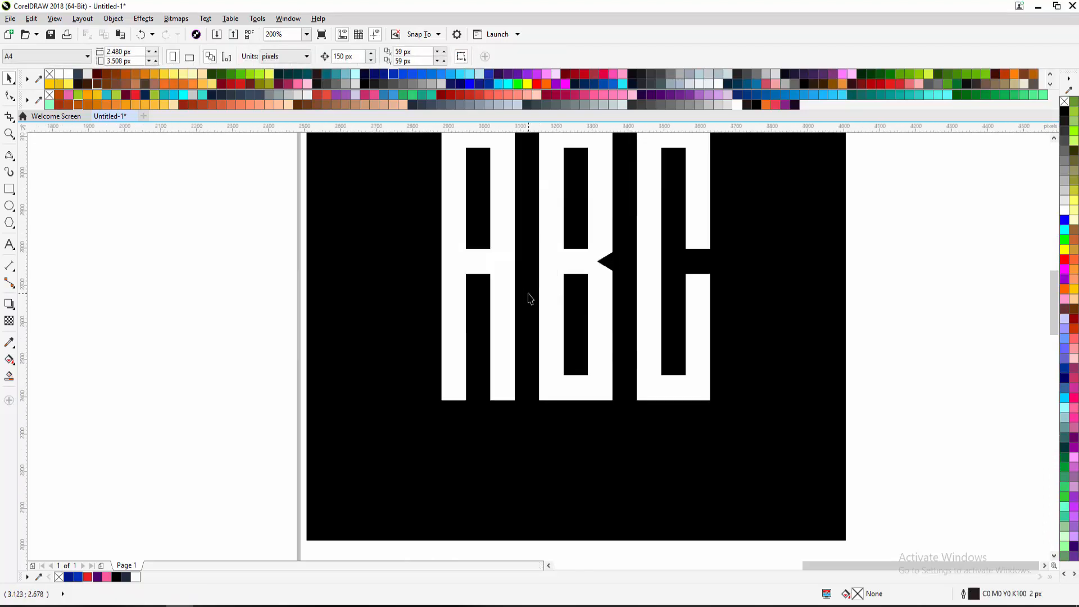
pyautogui.scroll(-2, 528, 298)
pyautogui.moveTo(532, 301); pyautogui.dragTo(544, 328)
pyautogui.click(500, 379)
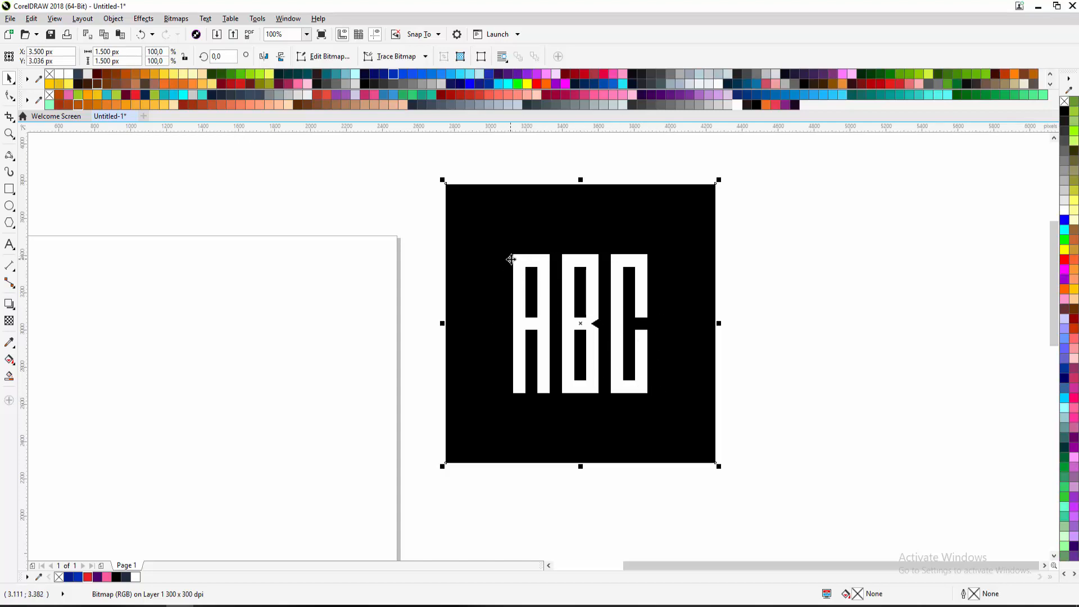
pyautogui.moveTo(514, 289); pyautogui.dragTo(552, 300)
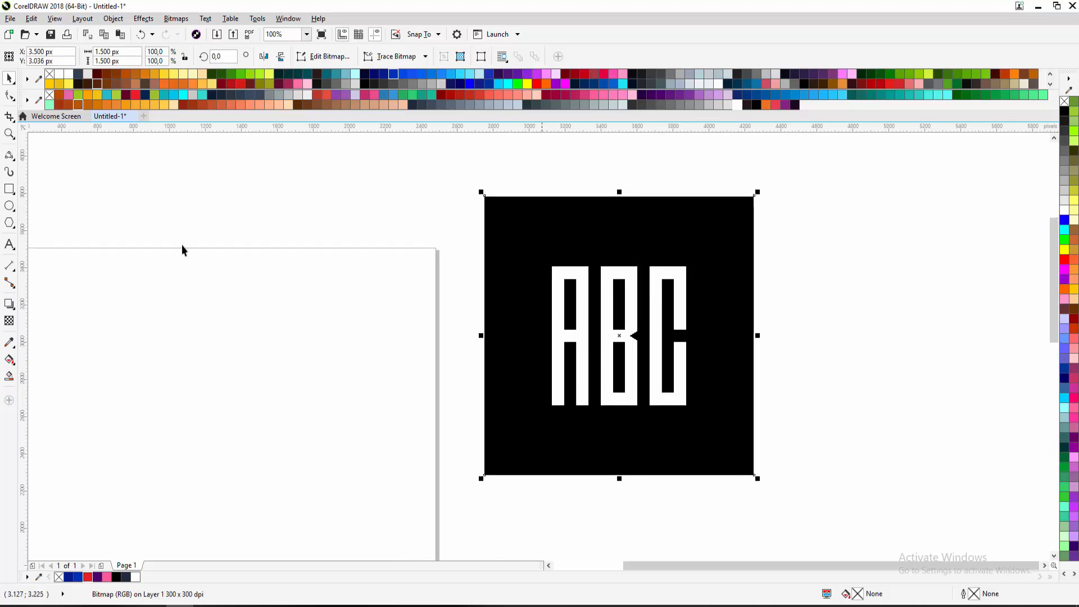
pyautogui.click(9, 190)
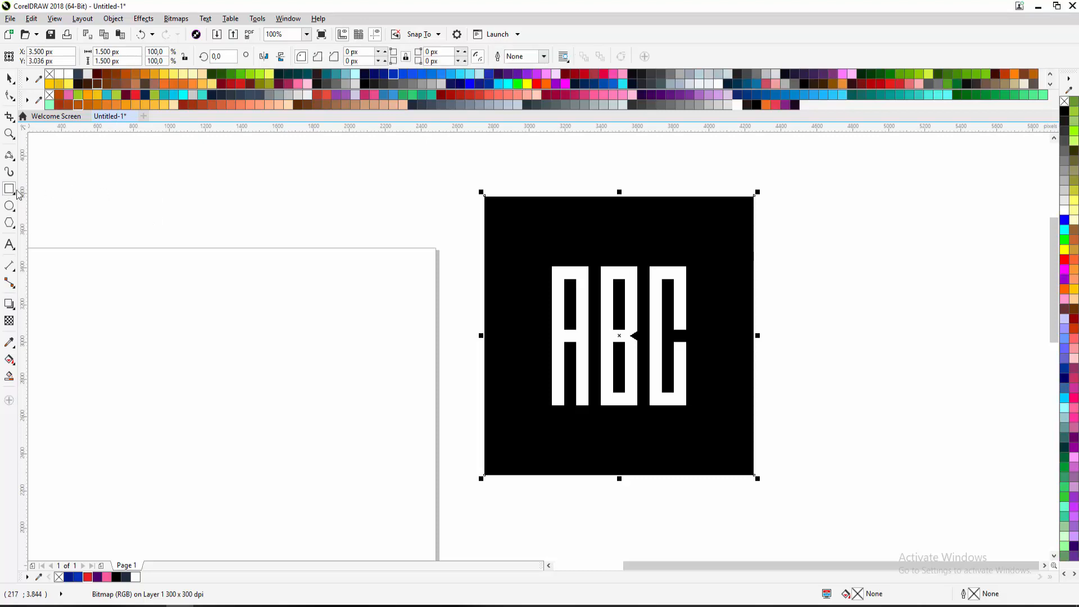
pyautogui.click(7, 81)
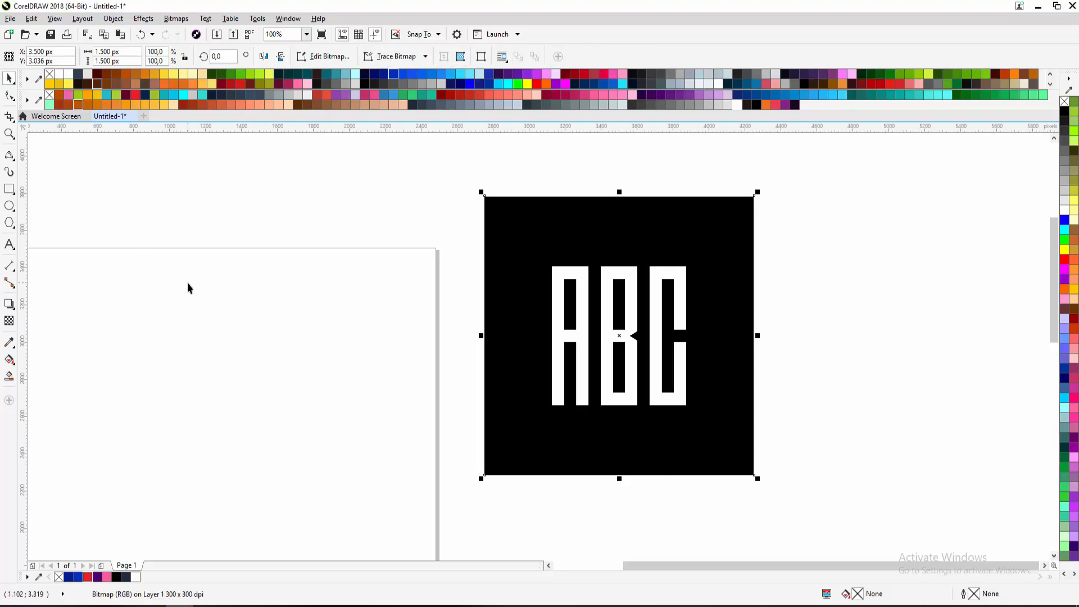
pyautogui.press('F6')
pyautogui.moveTo(179, 296); pyautogui.dragTo(265, 287)
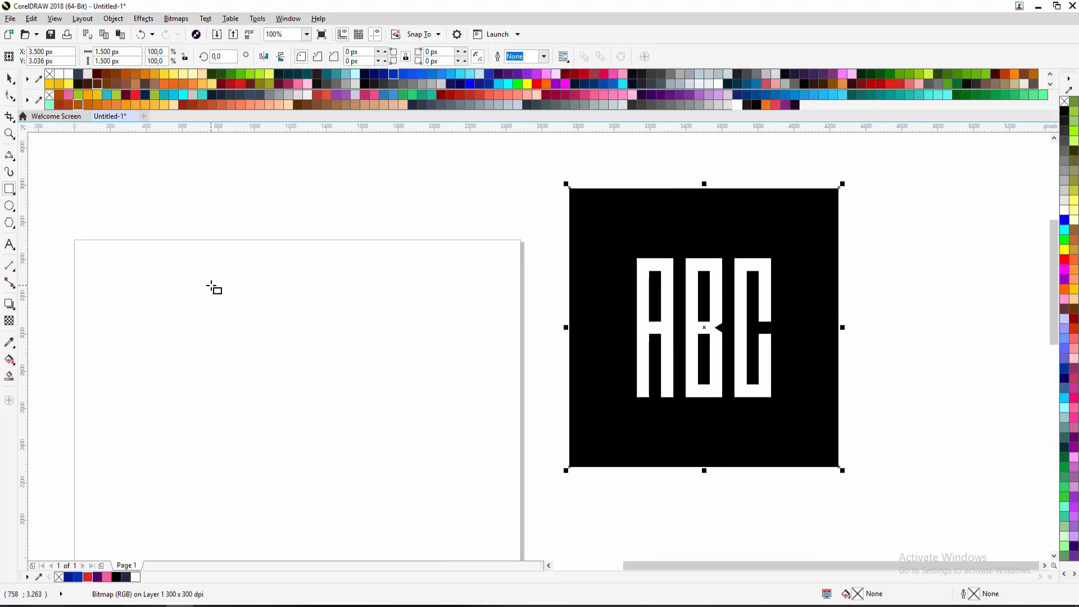
pyautogui.moveTo(188, 289); pyautogui.dragTo(214, 260)
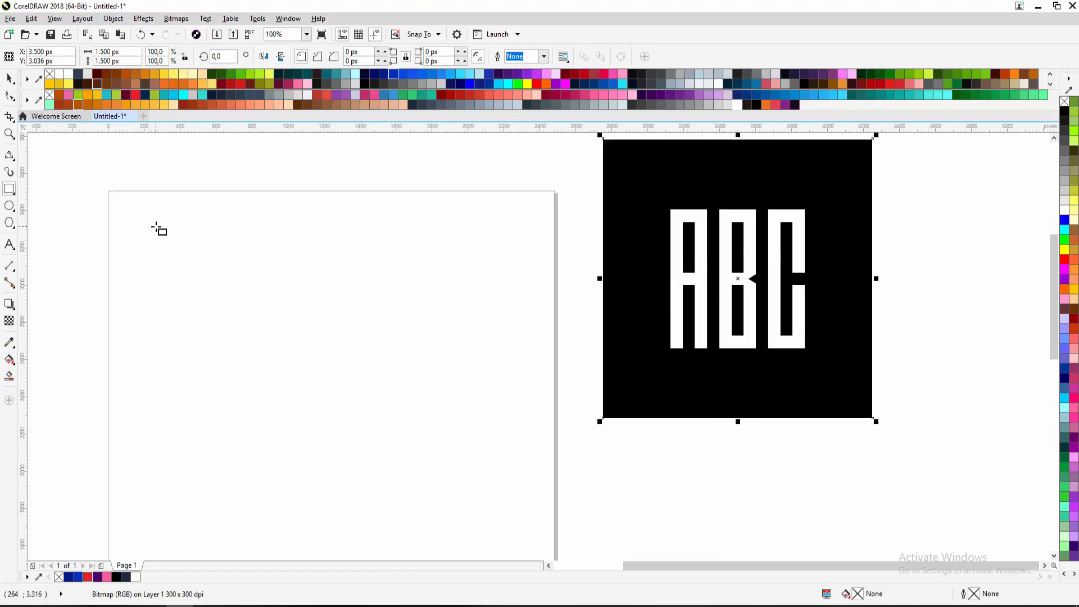
pyautogui.moveTo(155, 227); pyautogui.dragTo(353, 467)
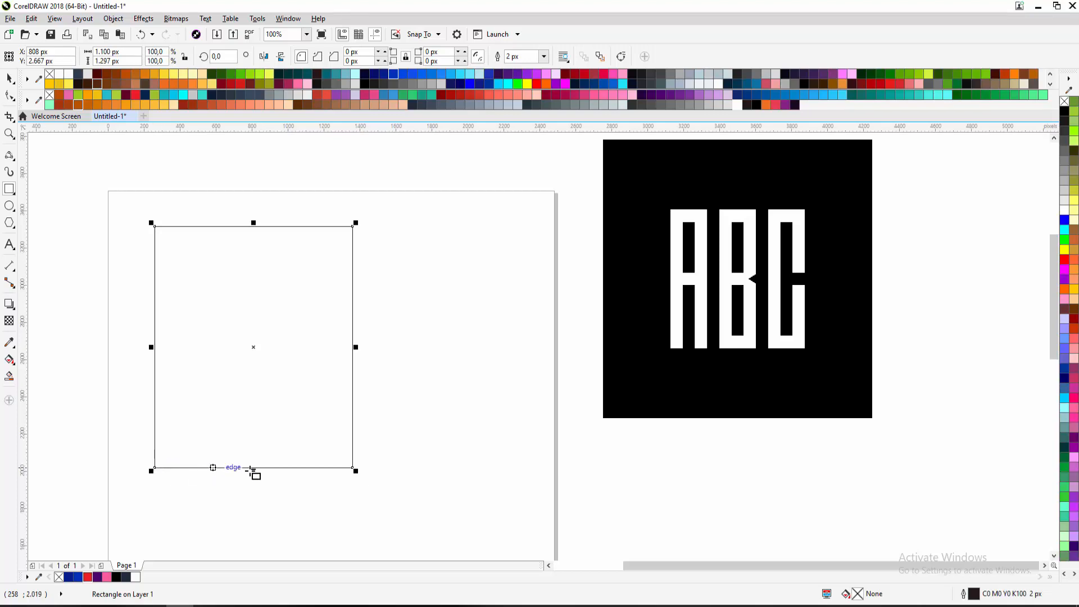
pyautogui.click(8, 80)
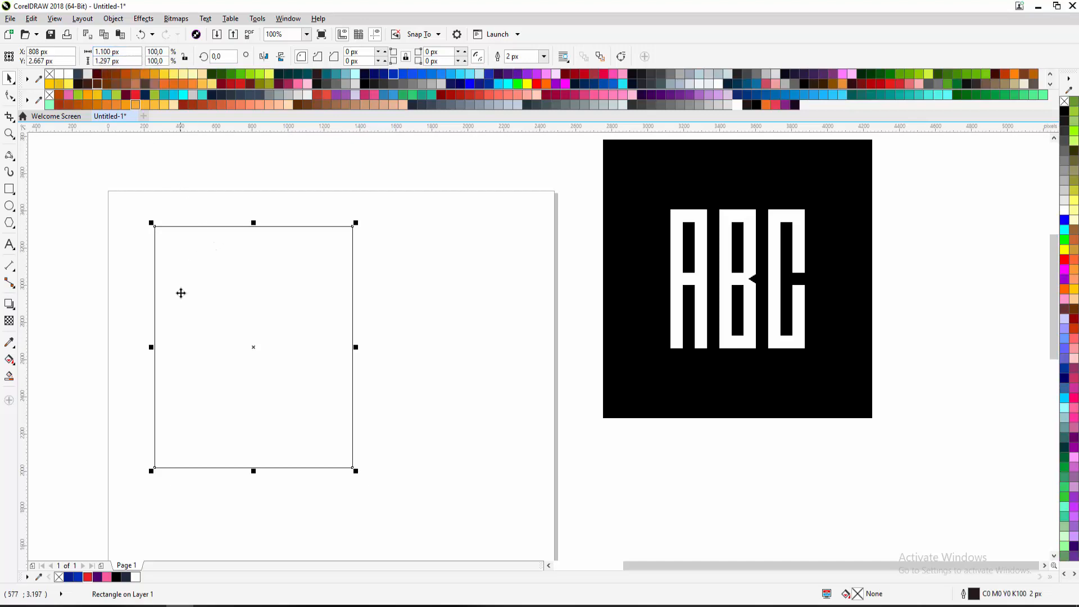
pyautogui.moveTo(180, 293); pyautogui.dragTo(277, 303)
pyautogui.moveTo(306, 338); pyautogui.dragTo(313, 318)
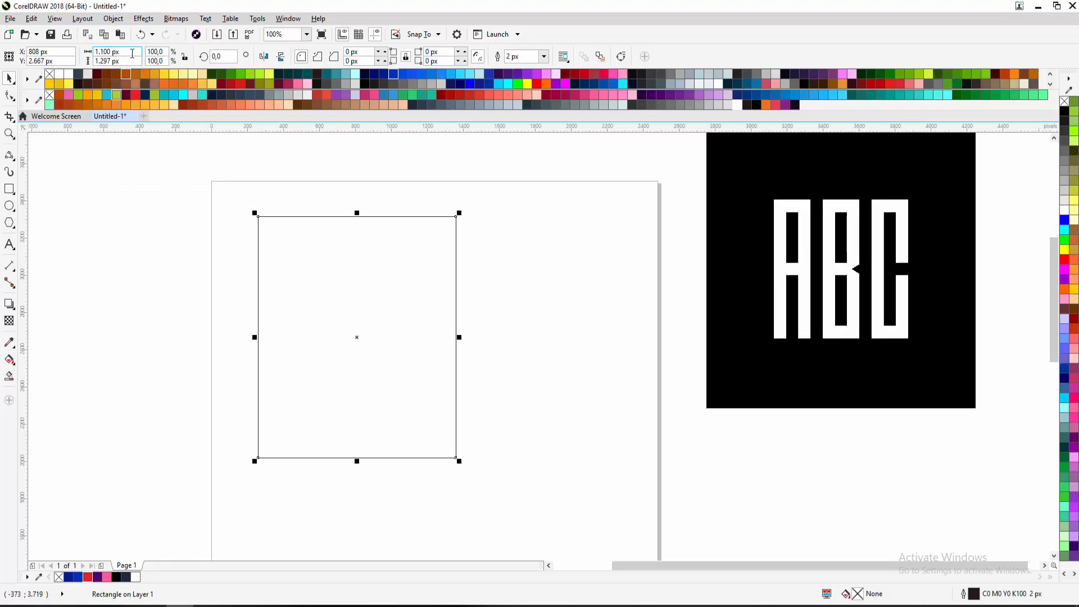
pyautogui.doubleClick(85, 55)
pyautogui.write('1')
pyautogui.doubleClick(126, 60)
pyautogui.write('1.0')
pyautogui.write('00')
pyautogui.press('Return')
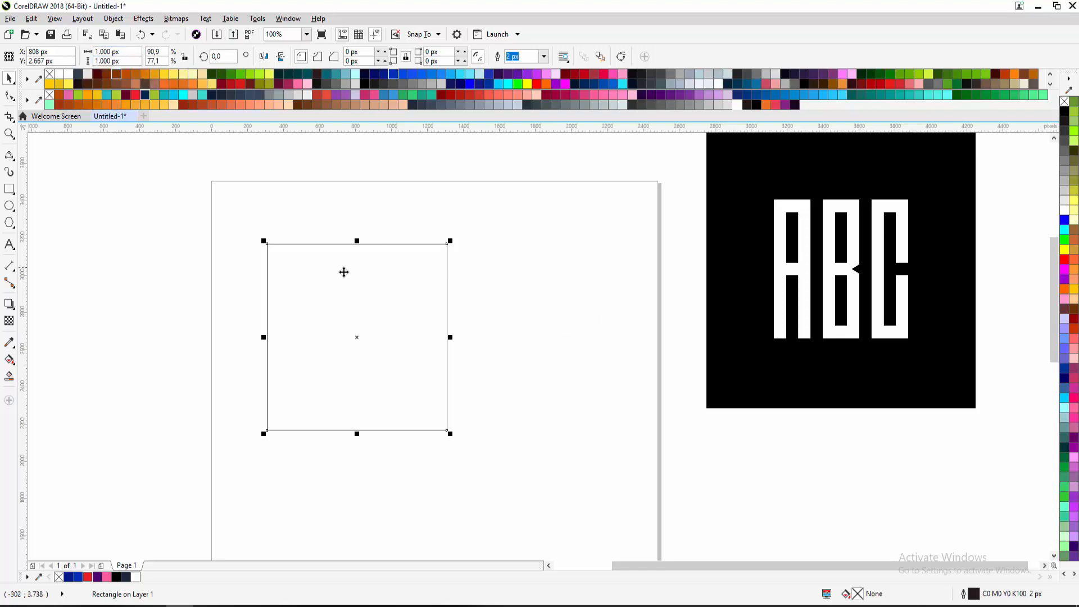
pyautogui.press('Delete')
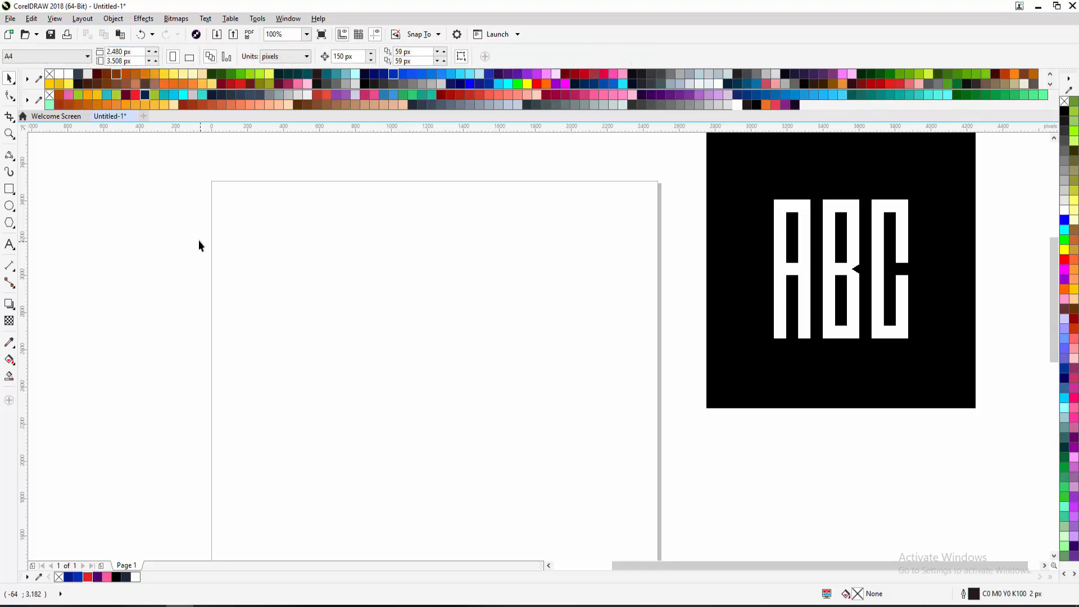
# Draw a 981 px square outline and move it to the right across the page
pyautogui.click(9, 189)
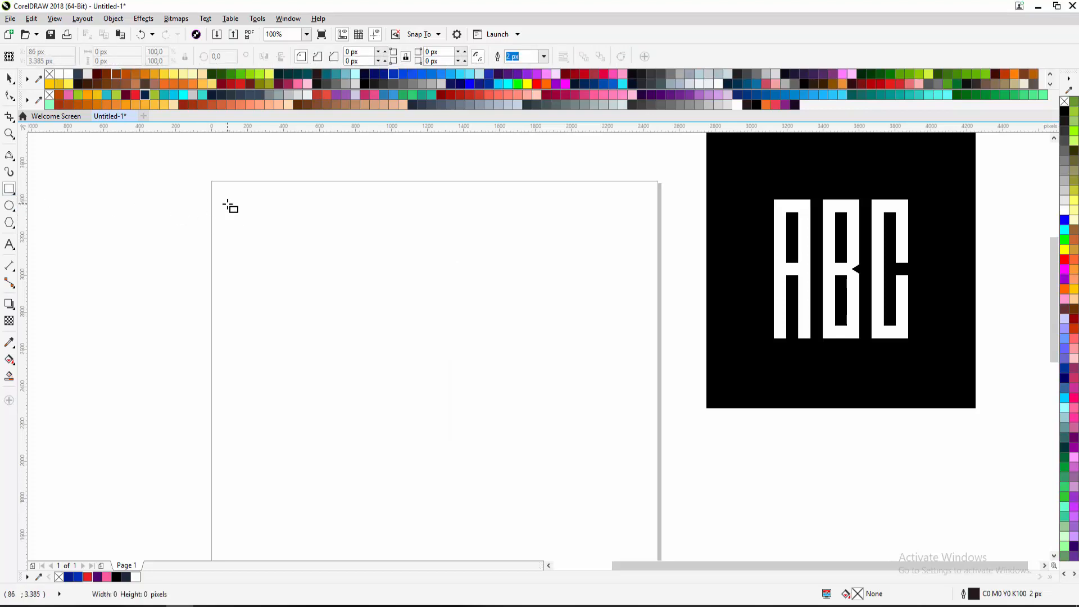
pyautogui.moveTo(227, 204)
pyautogui.mouseDown()
pyautogui.moveTo(345, 318)
pyautogui.moveTo(251, 211)
pyautogui.moveTo(241, 234)
pyautogui.moveTo(330, 323)
pyautogui.moveTo(231, 221)
pyautogui.moveTo(536, 523)
pyautogui.moveTo(314, 269)
pyautogui.moveTo(376, 318)
pyautogui.moveTo(433, 444)
pyautogui.moveTo(409, 443)
pyautogui.moveTo(343, 371)
pyautogui.moveTo(279, 410)
pyautogui.moveTo(260, 467)
pyautogui.moveTo(226, 483)
pyautogui.moveTo(388, 445)
pyautogui.moveTo(98, 320)
pyautogui.moveTo(458, 329)
pyautogui.moveTo(382, 244)
pyautogui.moveTo(615, 255)
pyautogui.moveTo(408, 368)
pyautogui.moveTo(404, 387)
pyautogui.mouseUp()
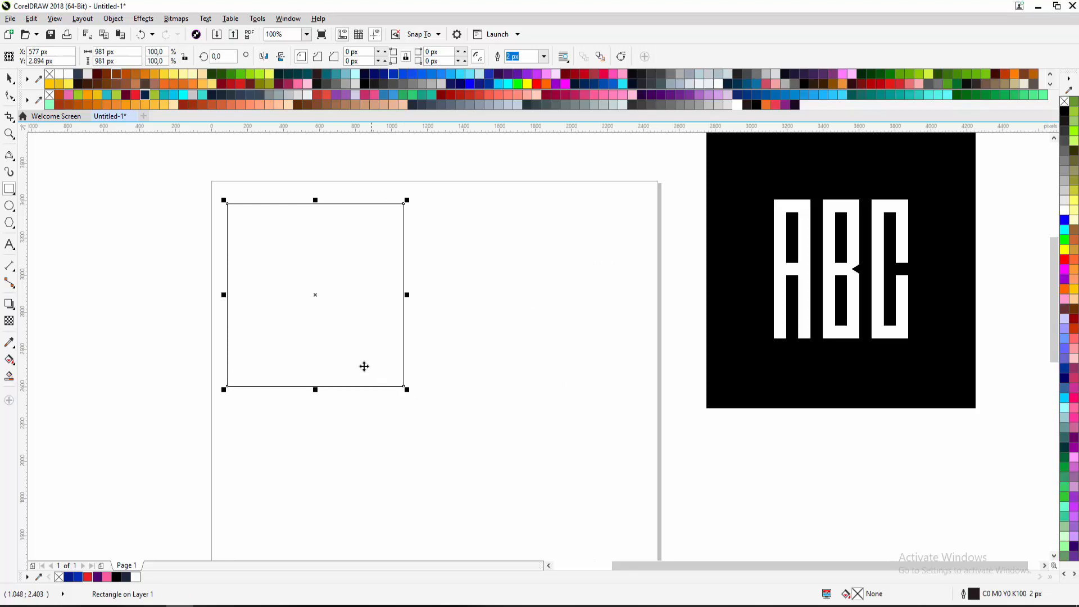
pyautogui.press('space')
pyautogui.moveTo(316, 340); pyautogui.dragTo(538, 344)
# Draw a tall narrow 153 × 1672 px rectangle to the left of the page
pyautogui.moveTo(693, 349); pyautogui.dragTo(567, 324)
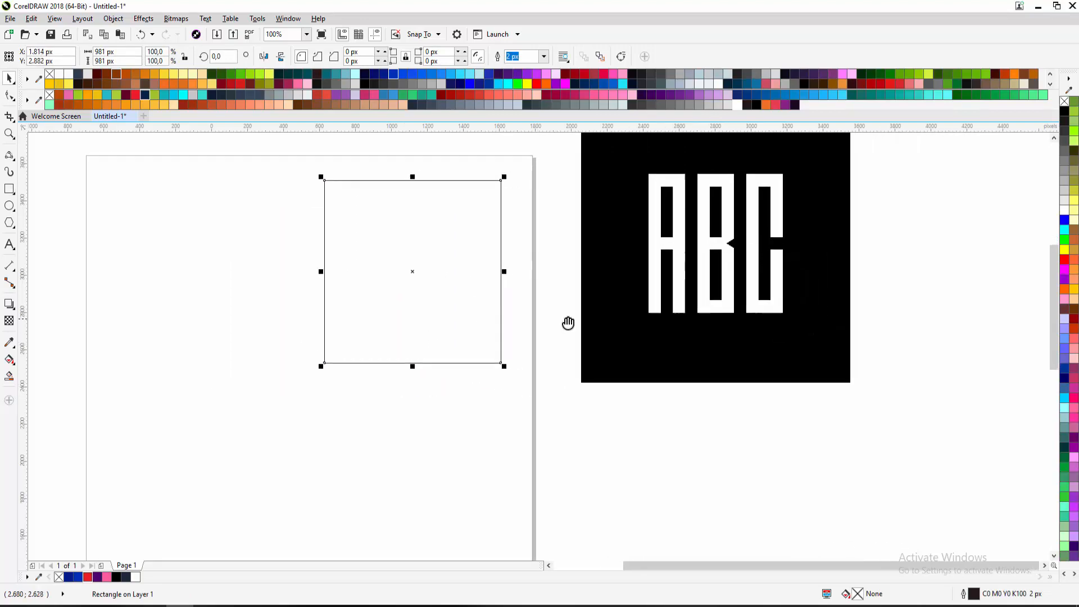
pyautogui.moveTo(690, 241); pyautogui.dragTo(416, 253)
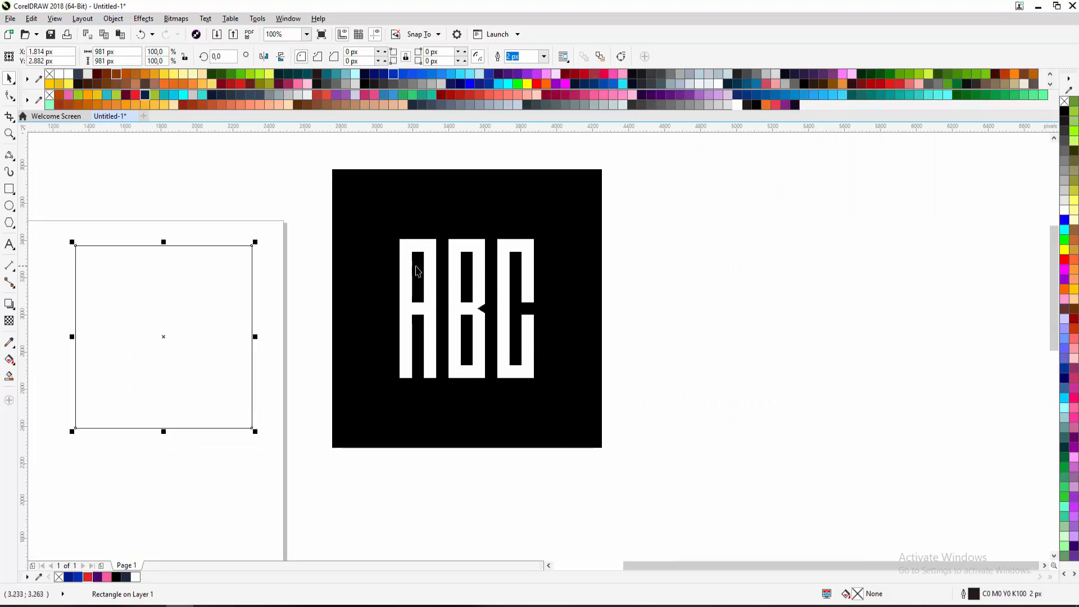
pyautogui.moveTo(434, 275); pyautogui.dragTo(743, 238)
pyautogui.click(9, 189)
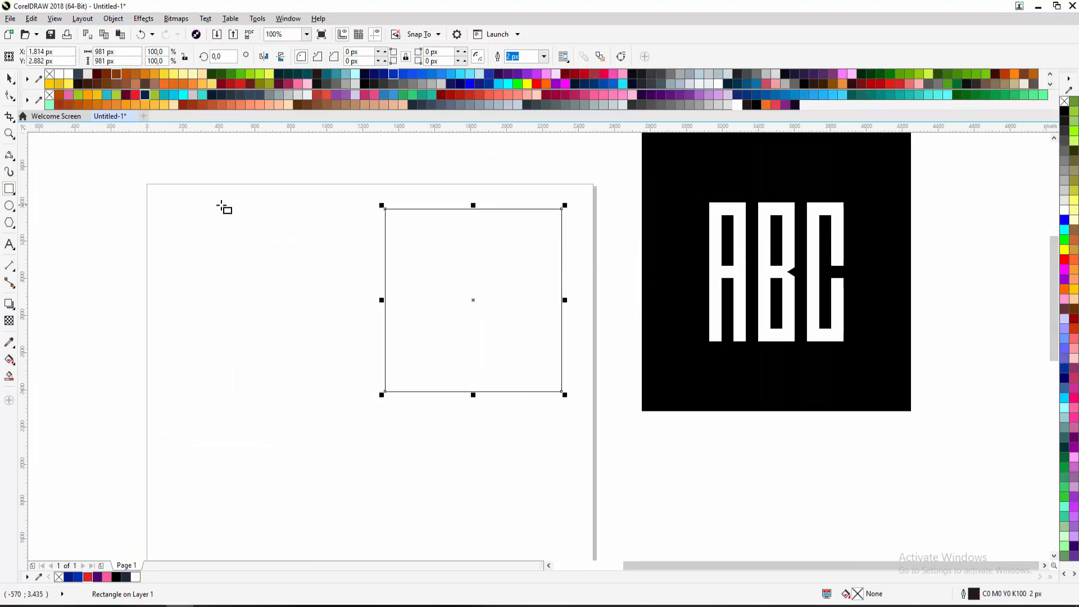
pyautogui.moveTo(221, 207); pyautogui.dragTo(270, 239)
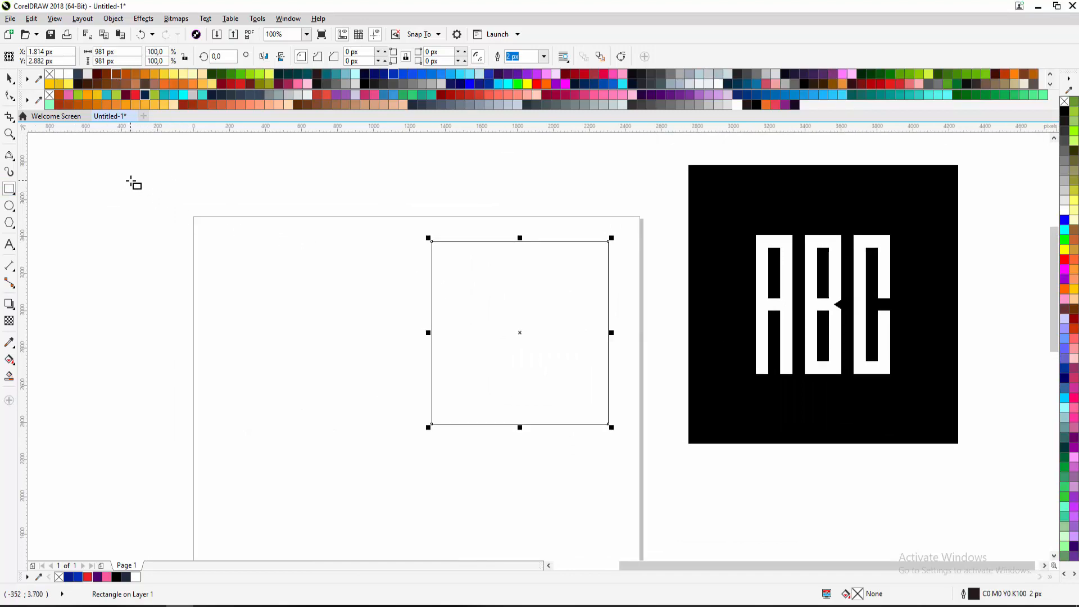
pyautogui.moveTo(145, 183); pyautogui.dragTo(173, 495)
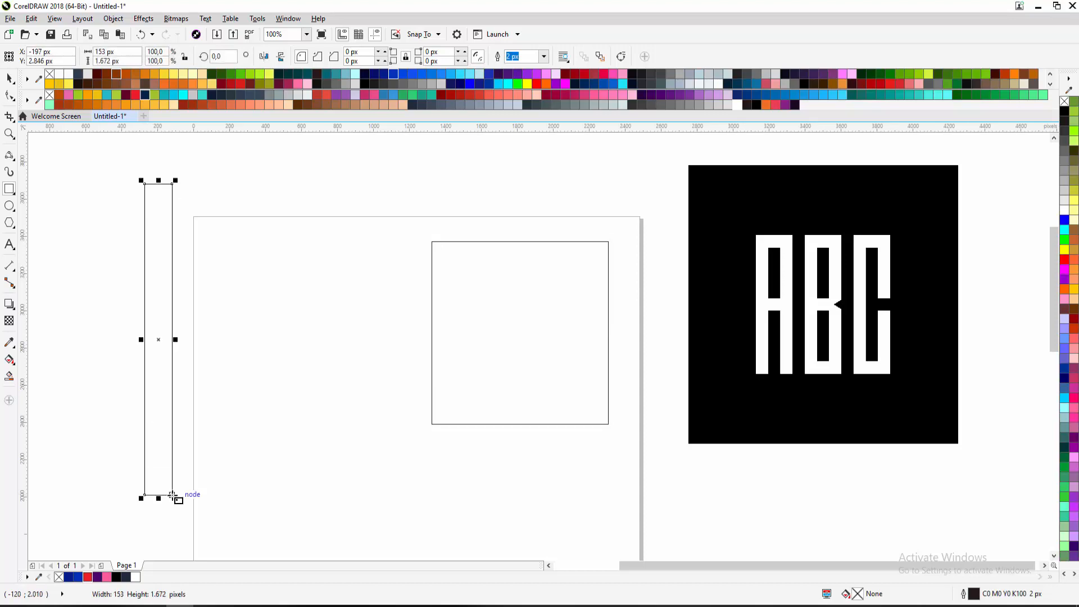
# Reposition the tall rectangle so it stands just beside the page
pyautogui.press('space')
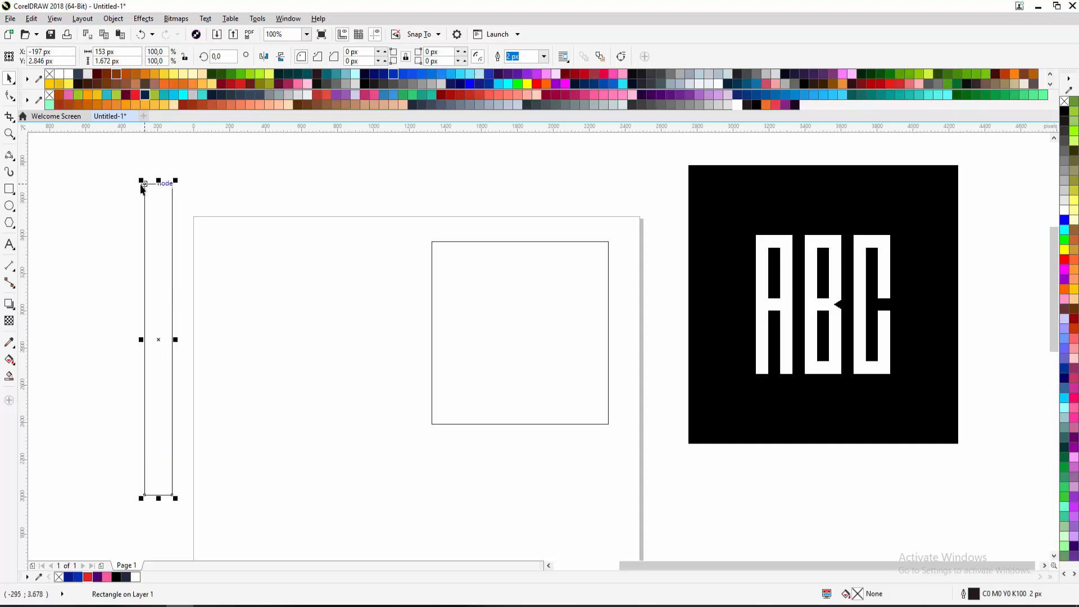
pyautogui.moveTo(145, 185); pyautogui.dragTo(280, 181)
pyautogui.moveTo(265, 217); pyautogui.dragTo(240, 193)
pyautogui.moveTo(240, 192); pyautogui.dragTo(212, 233)
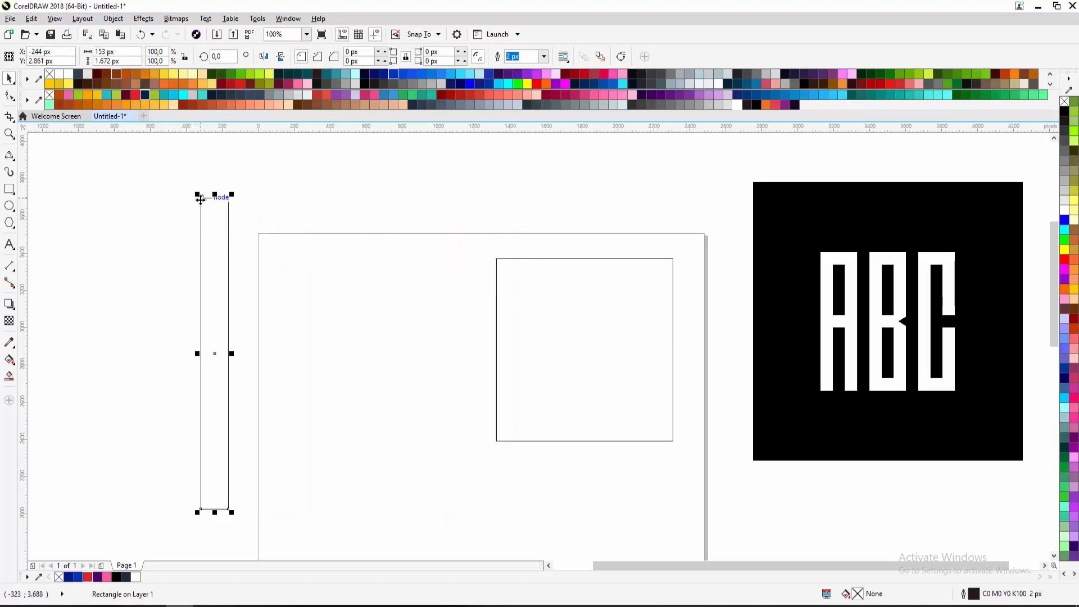
pyautogui.scroll(-1, 200, 199)
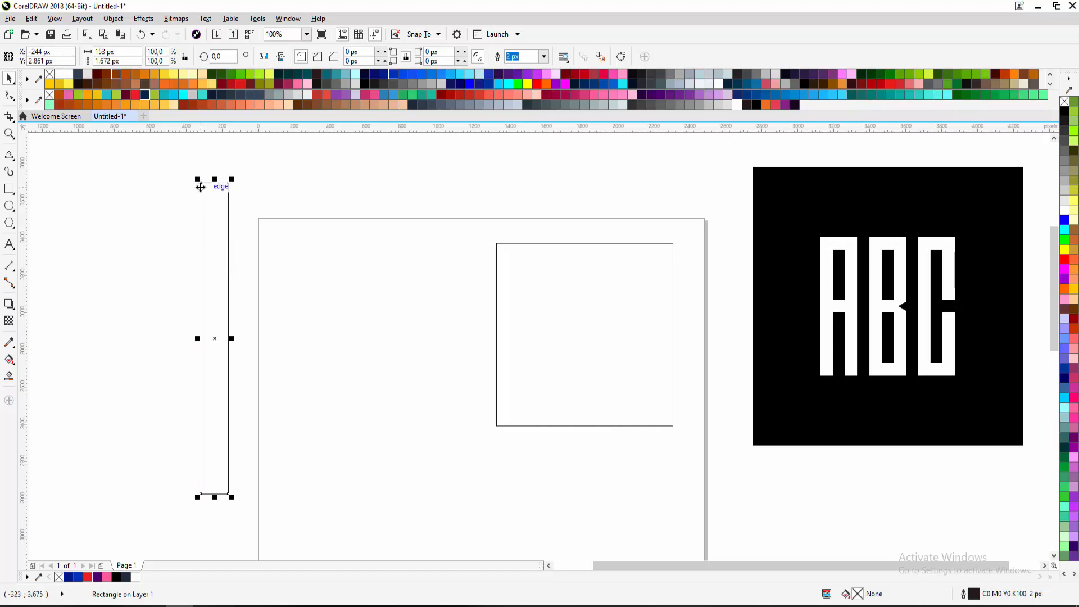
pyautogui.scroll(3, 200, 183)
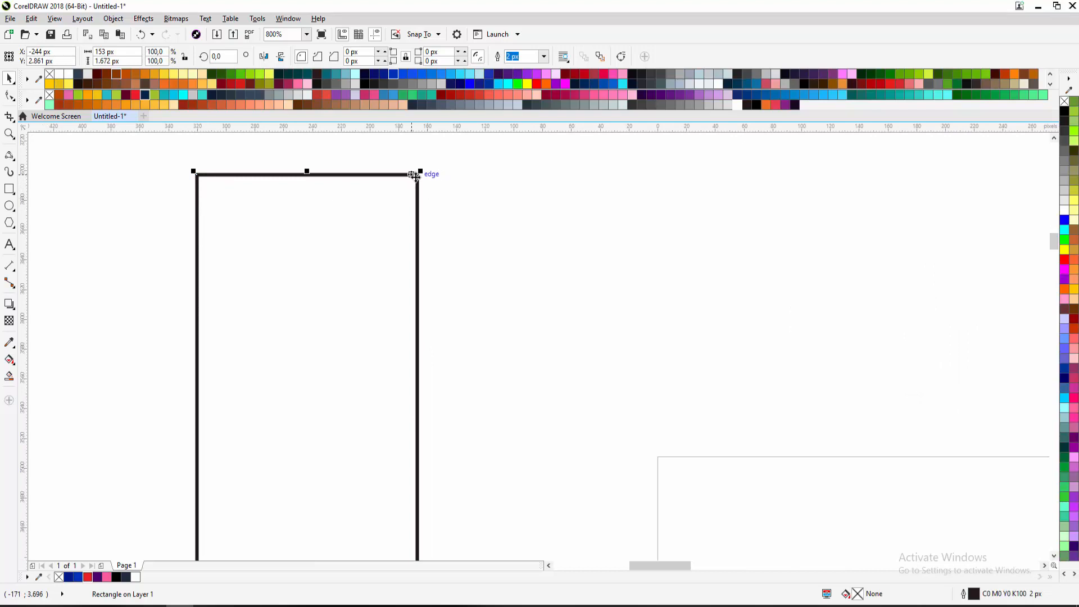
pyautogui.scroll(-2, 234, 197)
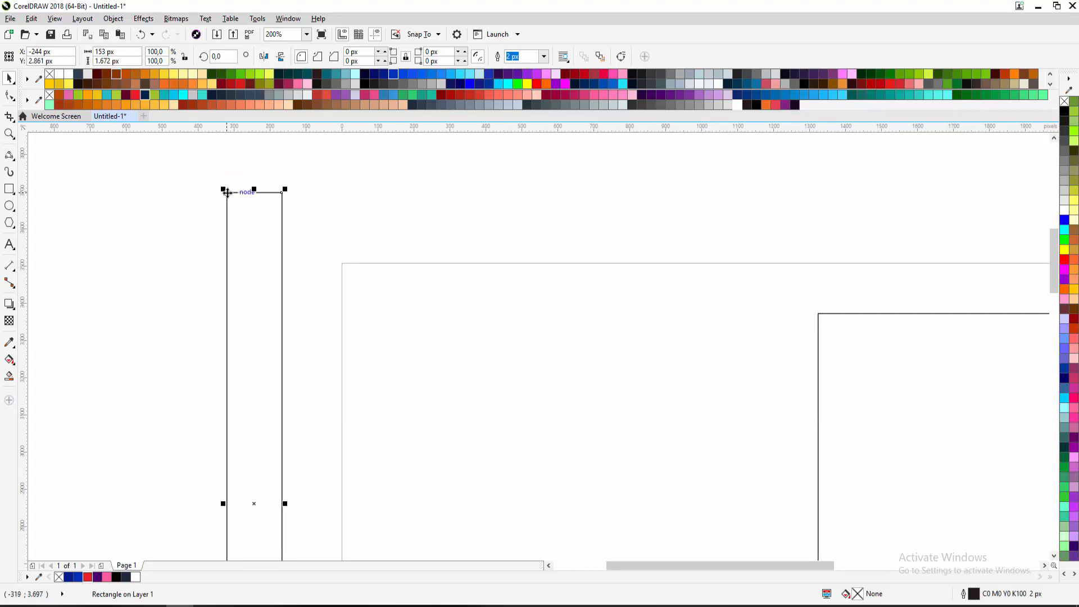
pyautogui.scroll(-2, 227, 193)
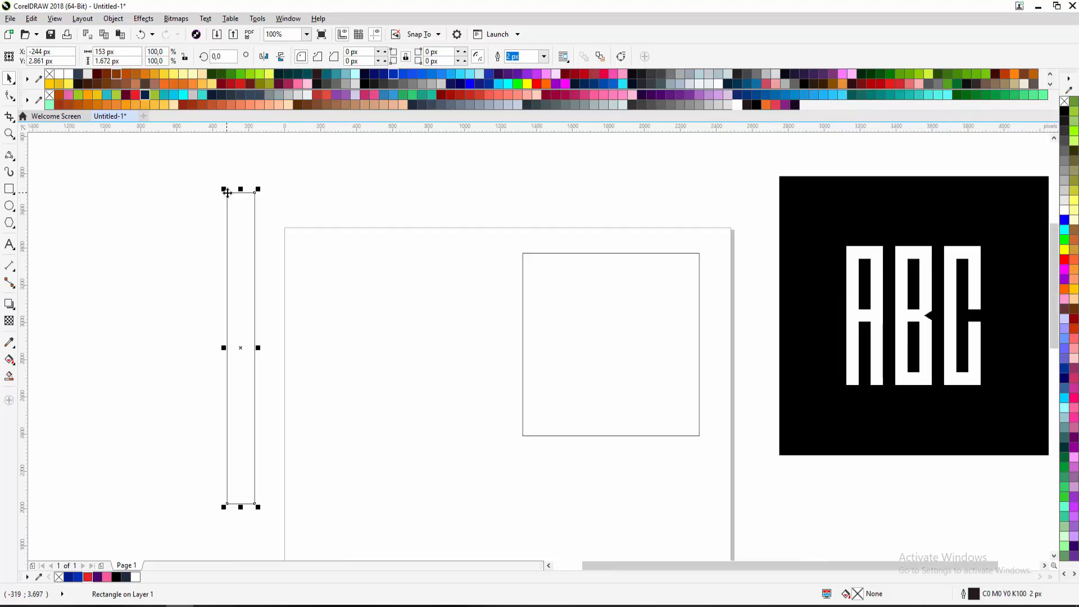
# Make a trial copy of the tall rectangle, delete it, and reselect the original
pyautogui.moveTo(227, 193); pyautogui.dragTo(227, 193)
pyautogui.moveTo(228, 193); pyautogui.dragTo(256, 197)
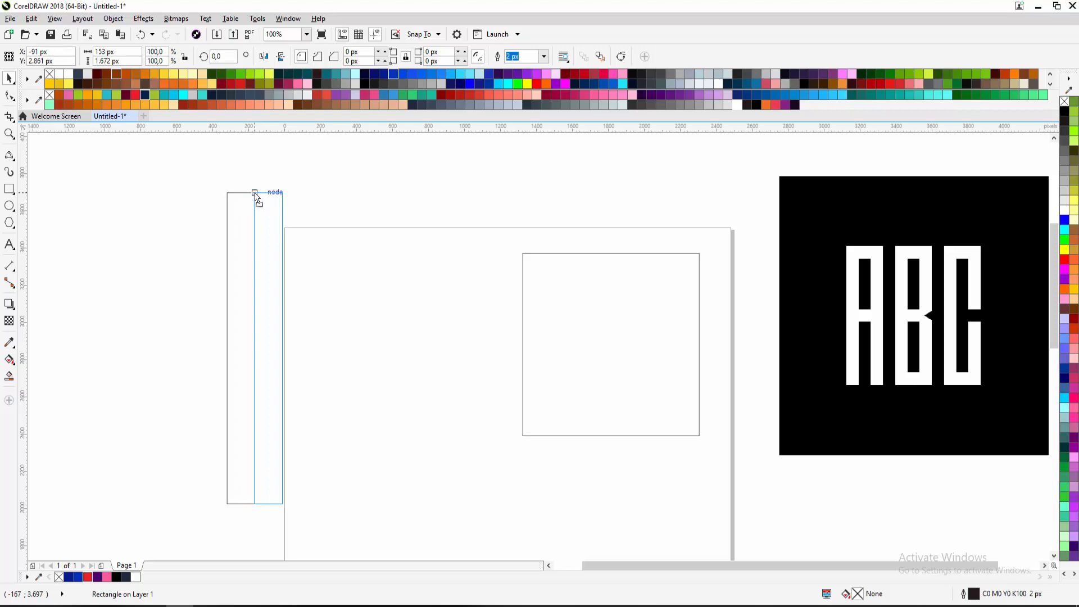
pyautogui.moveTo(255, 196); pyautogui.dragTo(255, 192)
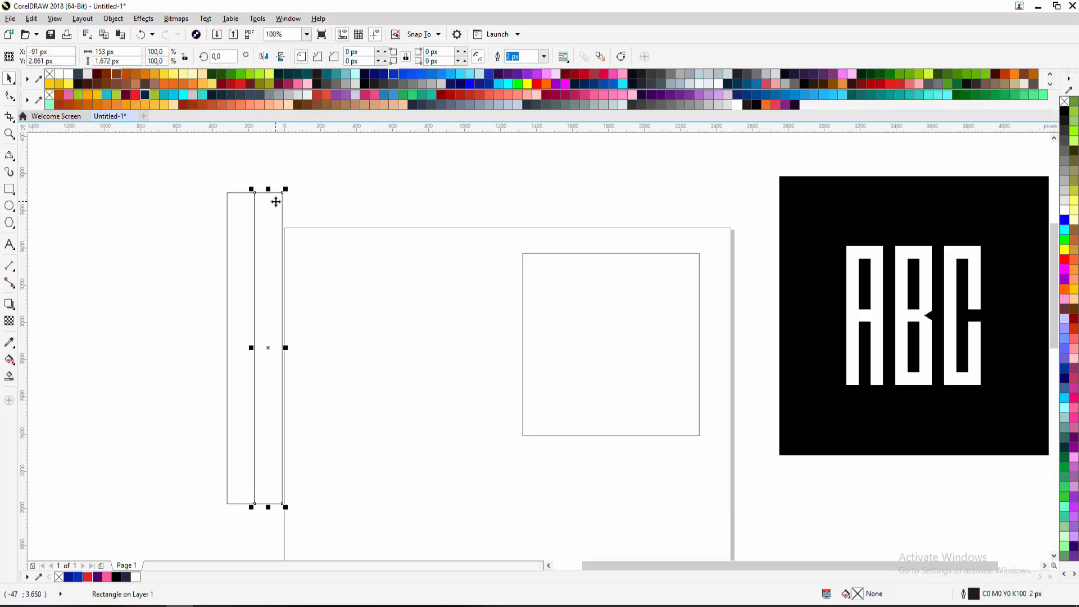
pyautogui.press('Delete')
pyautogui.click(227, 194)
pyautogui.scroll(1, 228, 194)
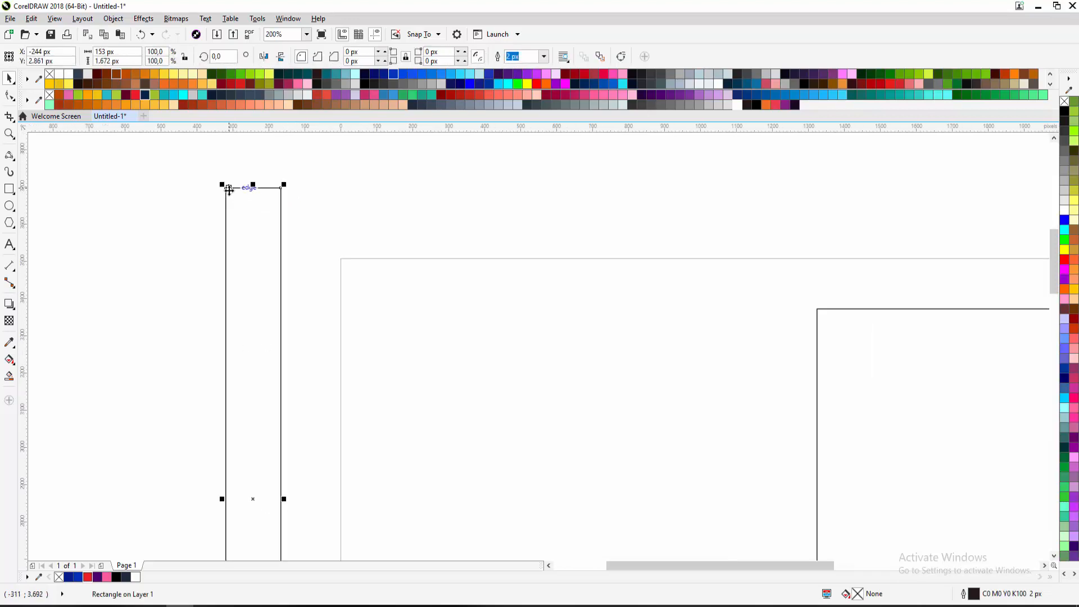
pyautogui.scroll(-1, 229, 190)
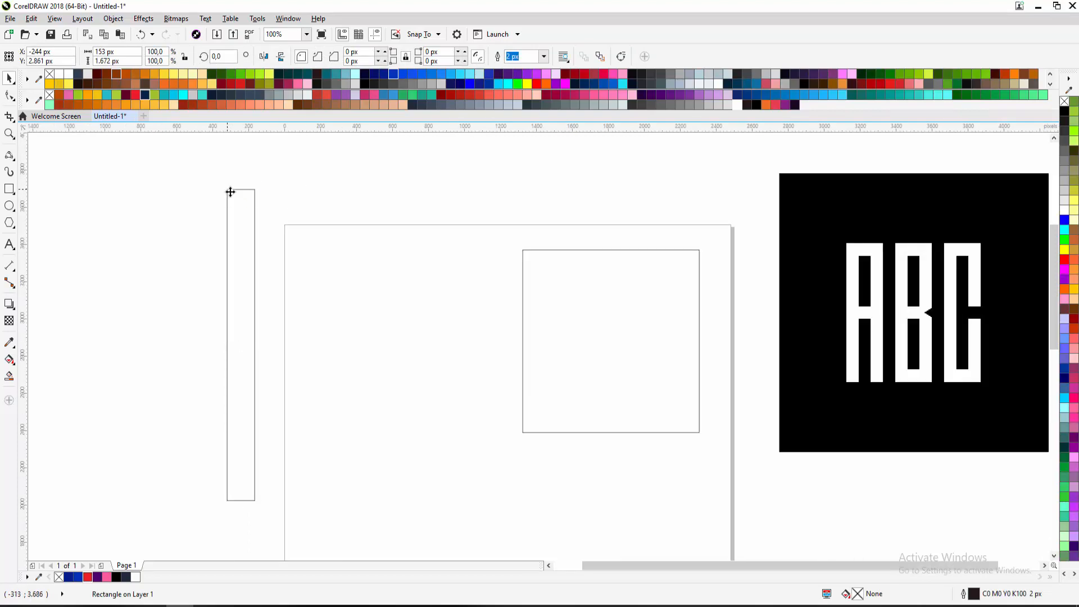
# Place a copy of the tall bar snapped right beside the first bar
pyautogui.moveTo(229, 191); pyautogui.dragTo(271, 194)
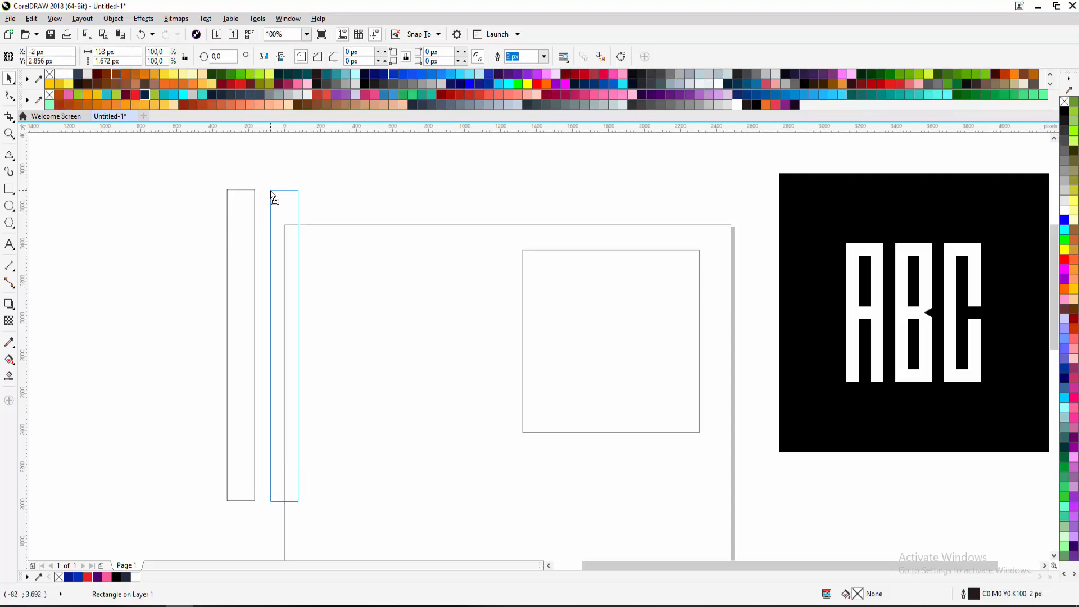
pyautogui.moveTo(271, 194); pyautogui.dragTo(256, 193)
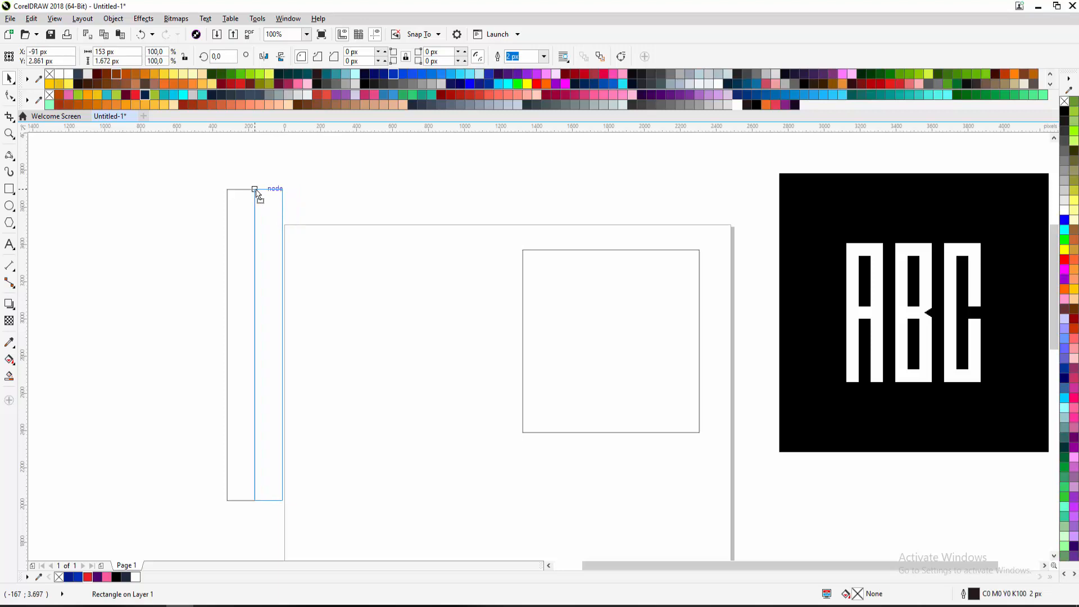
pyautogui.moveTo(256, 193); pyautogui.dragTo(256, 193)
pyautogui.moveTo(256, 193); pyautogui.dragTo(255, 193)
pyautogui.click(287, 200)
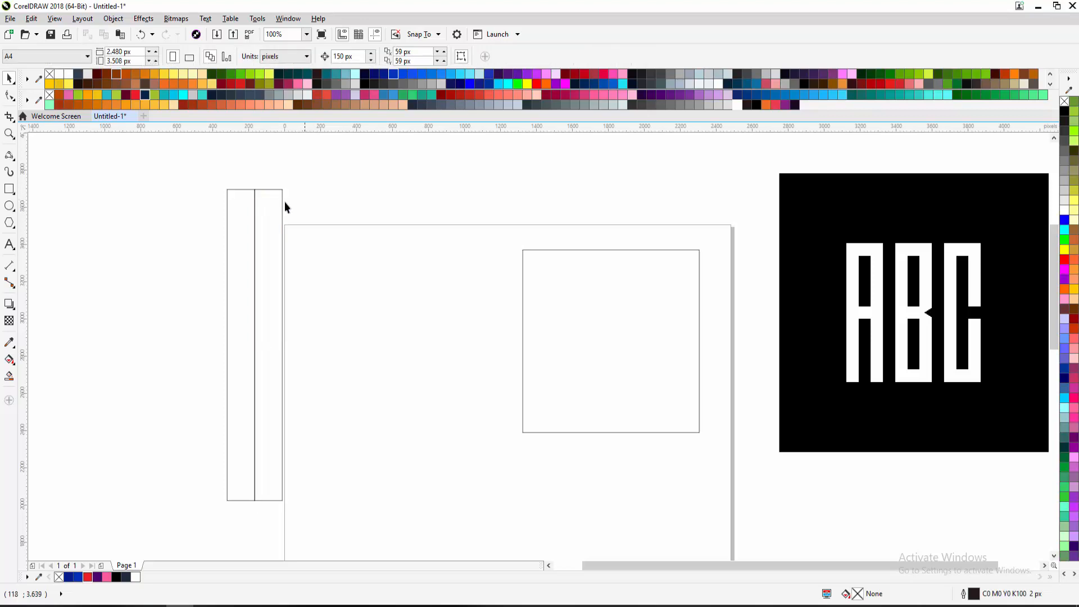
pyautogui.click(249, 203)
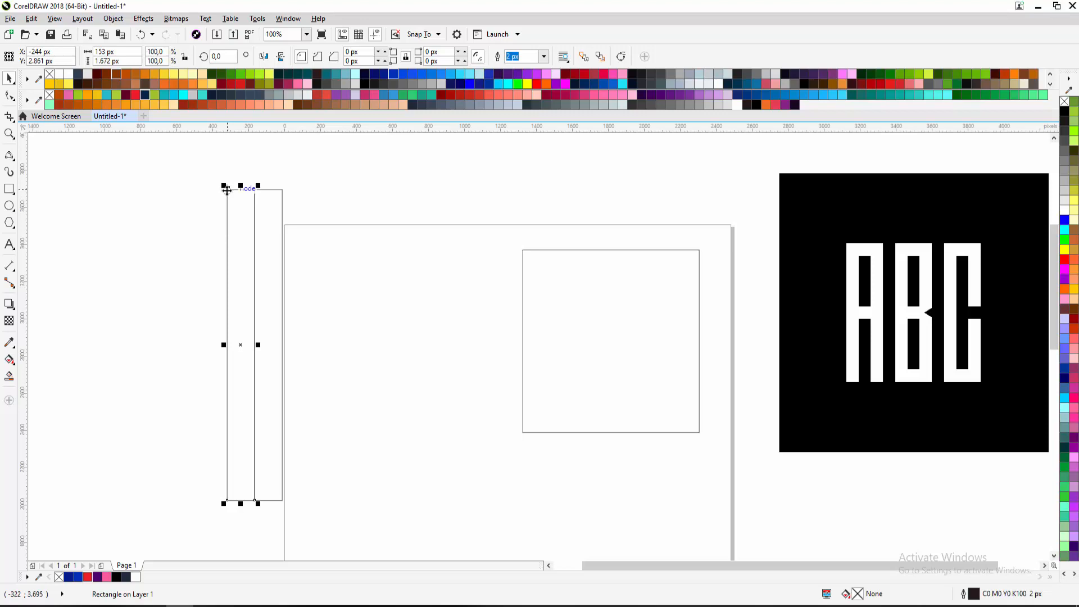
# Add another bar copy, try Ctrl+D duplicates, and undo the extra bars
pyautogui.moveTo(226, 190); pyautogui.dragTo(282, 191)
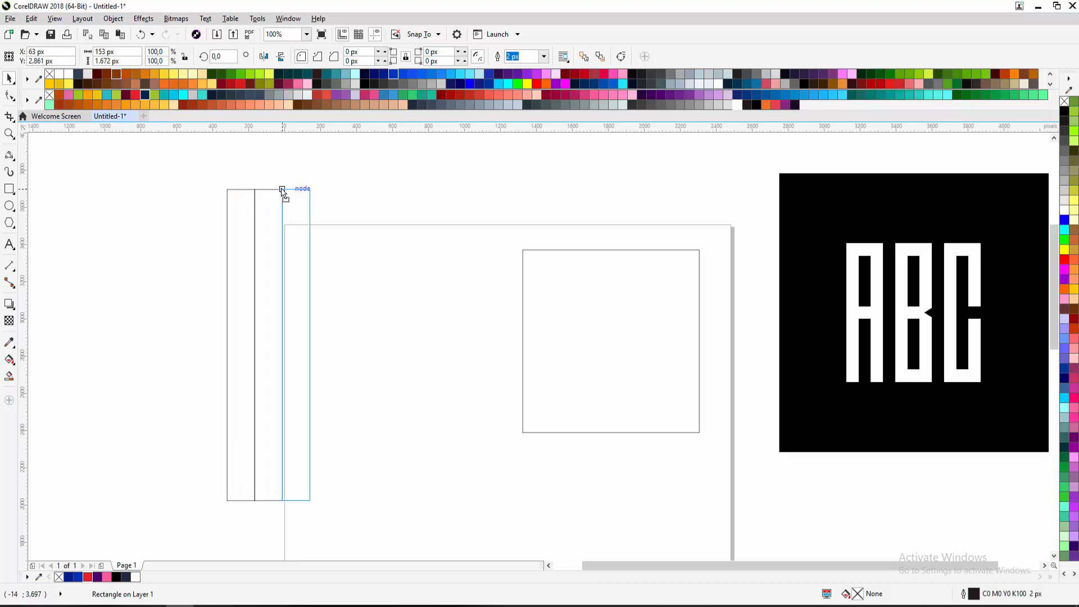
pyautogui.moveTo(283, 191); pyautogui.dragTo(283, 192)
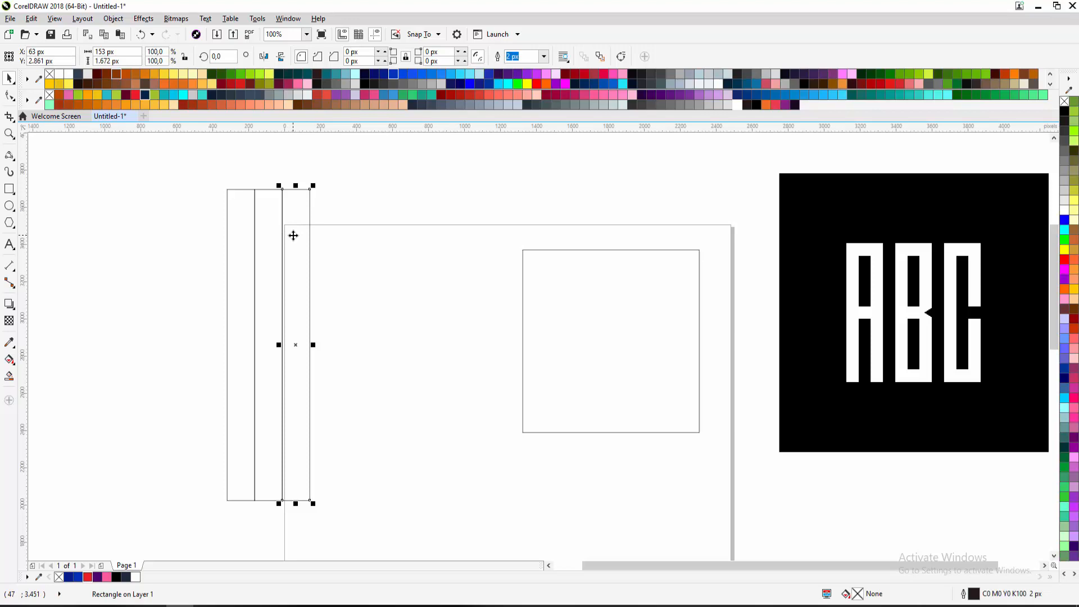
pyautogui.hotkey('ctrl', 'd')
pyautogui.hotkey('ctrl', 'd')
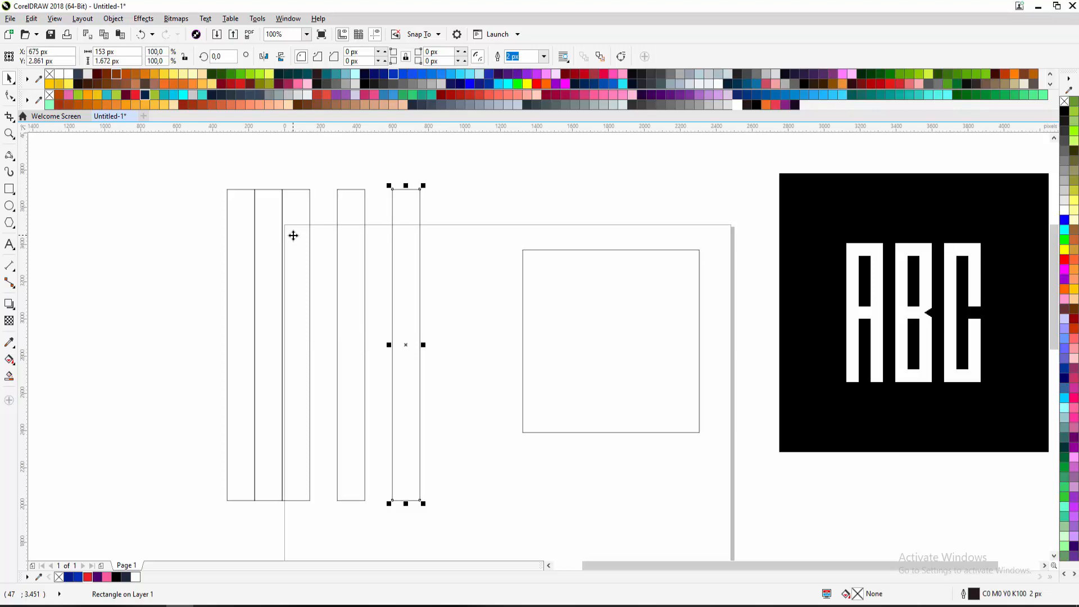
pyautogui.hotkey('ctrl', 'd')
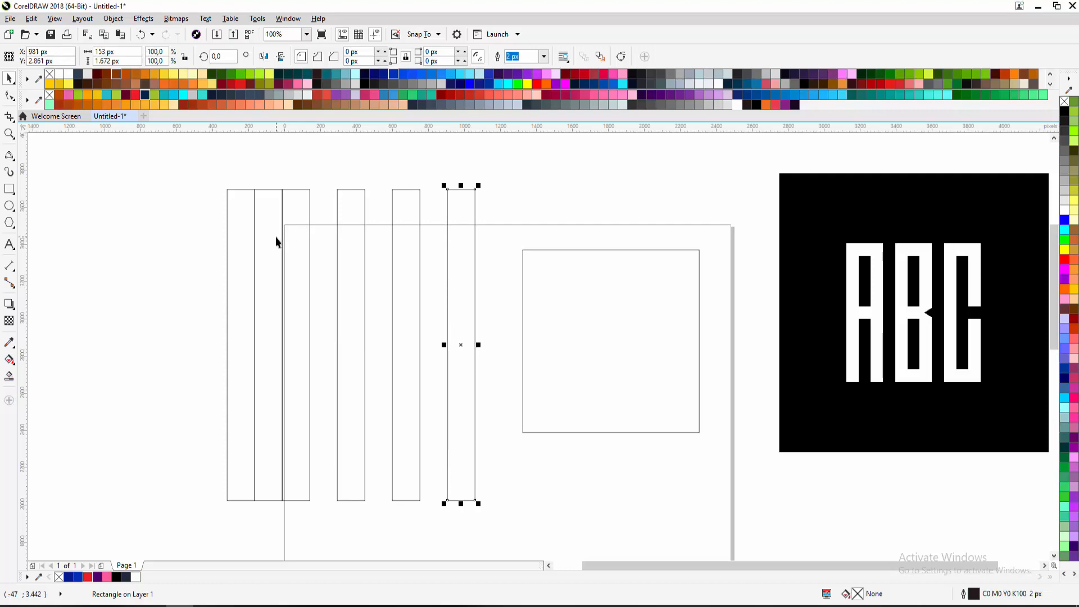
pyautogui.hotkey('ctrl', 'z')
pyautogui.hotkey('ctrl', 'z')
pyautogui.hotkey('ctrl', 'z')
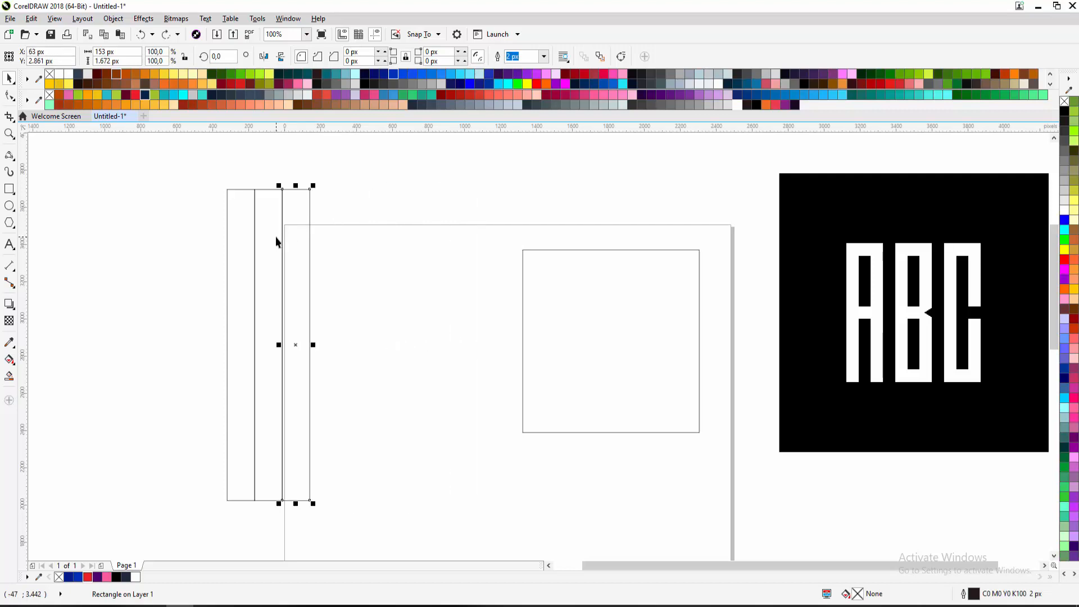
pyautogui.hotkey('ctrl', 'z')
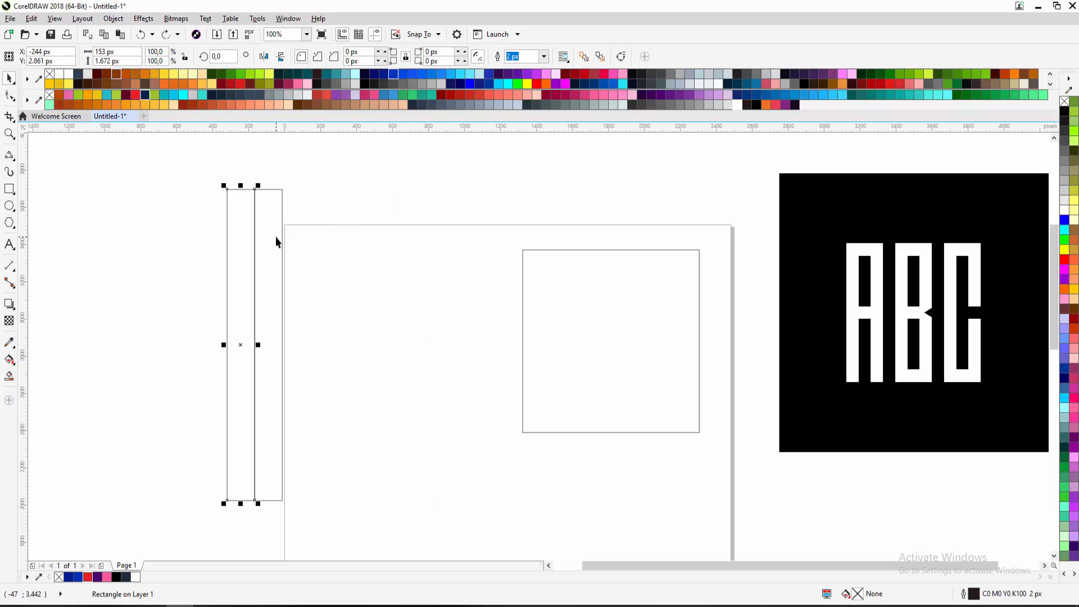
# Copy the leftmost bar further right, repeat with Ctrl+R, and undo the extra copy
pyautogui.click(316, 215)
pyautogui.click(247, 208)
pyautogui.moveTo(226, 189); pyautogui.dragTo(286, 192)
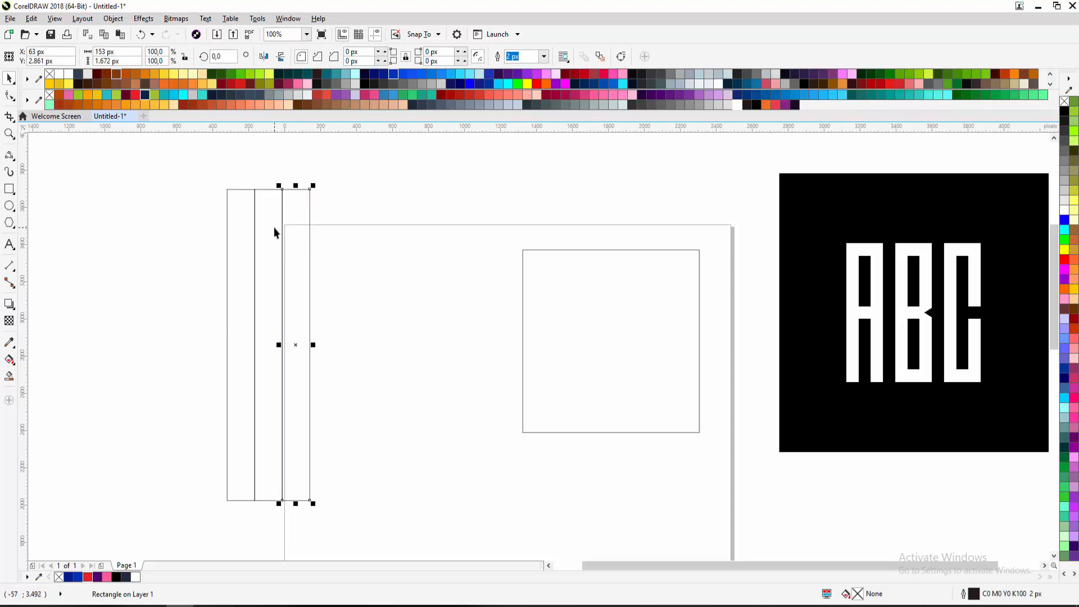
pyautogui.hotkey('ctrl', 'r')
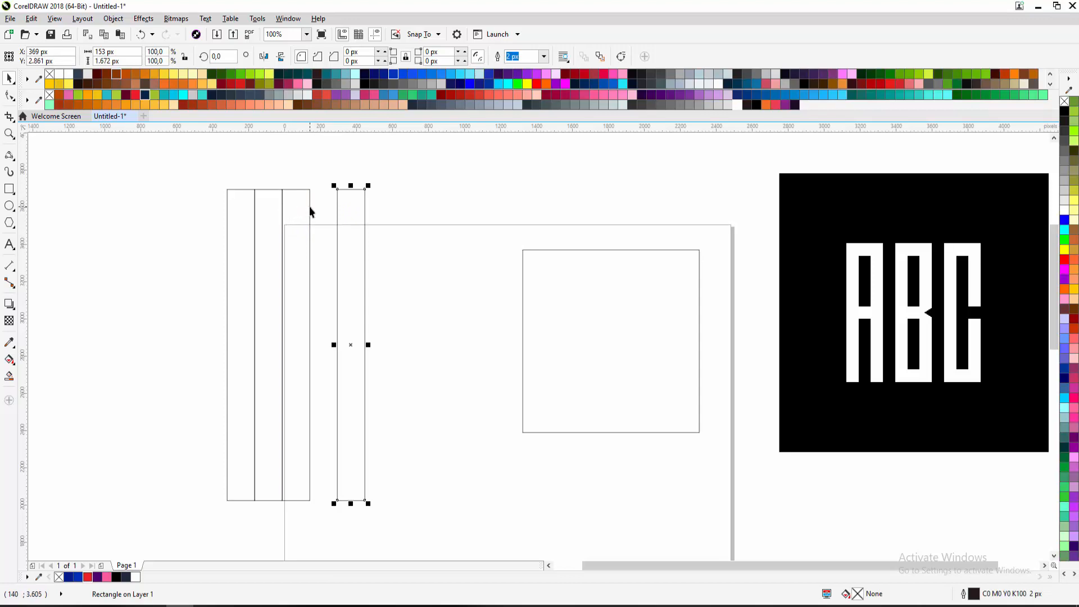
pyautogui.hotkey('ctrl', 'r')
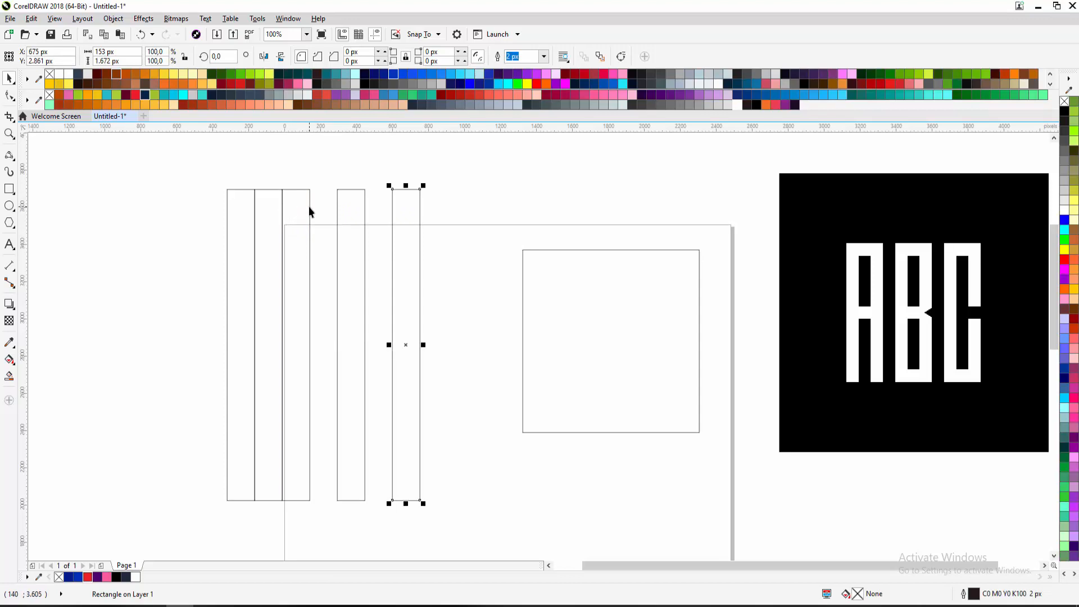
pyautogui.hotkey('ctrl', 'z')
pyautogui.hotkey('ctrl', 'z')
pyautogui.hotkey('ctrl', 'z')
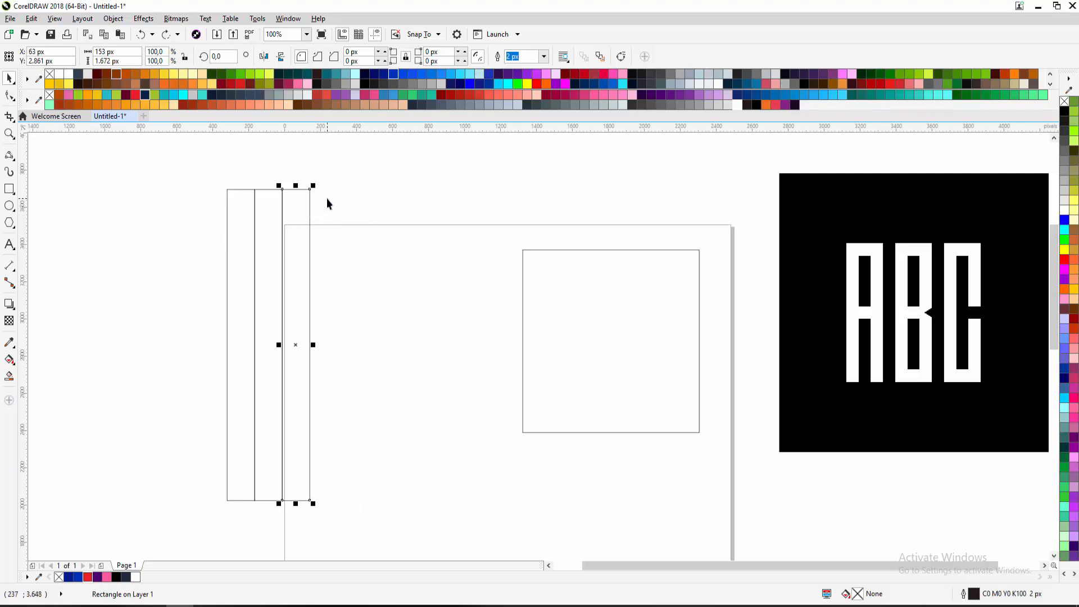
pyautogui.moveTo(226, 186); pyautogui.dragTo(287, 193)
# Draw a small test square to the left of the bars
pyautogui.click(9, 189)
pyautogui.moveTo(142, 163); pyautogui.dragTo(192, 219)
pyautogui.click(9, 77)
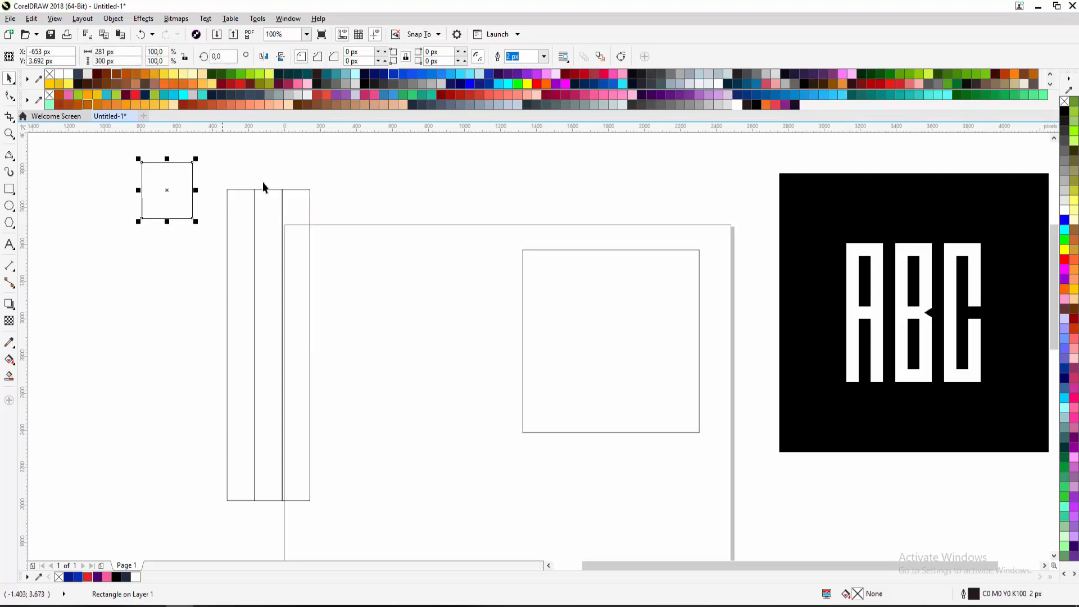
pyautogui.click(244, 165)
pyautogui.moveTo(322, 231); pyautogui.dragTo(328, 256)
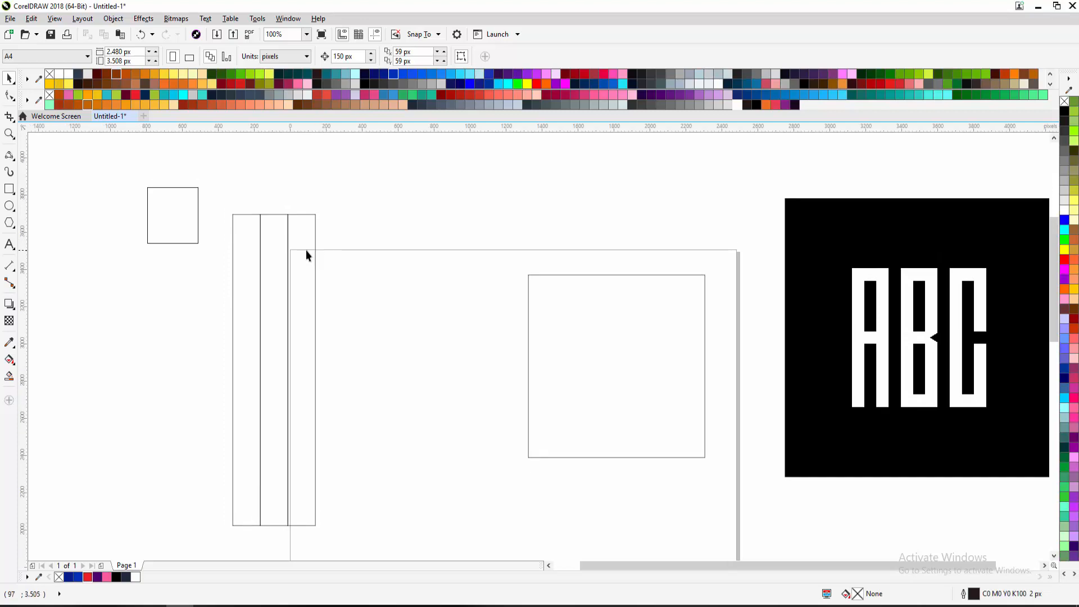
pyautogui.click(289, 229)
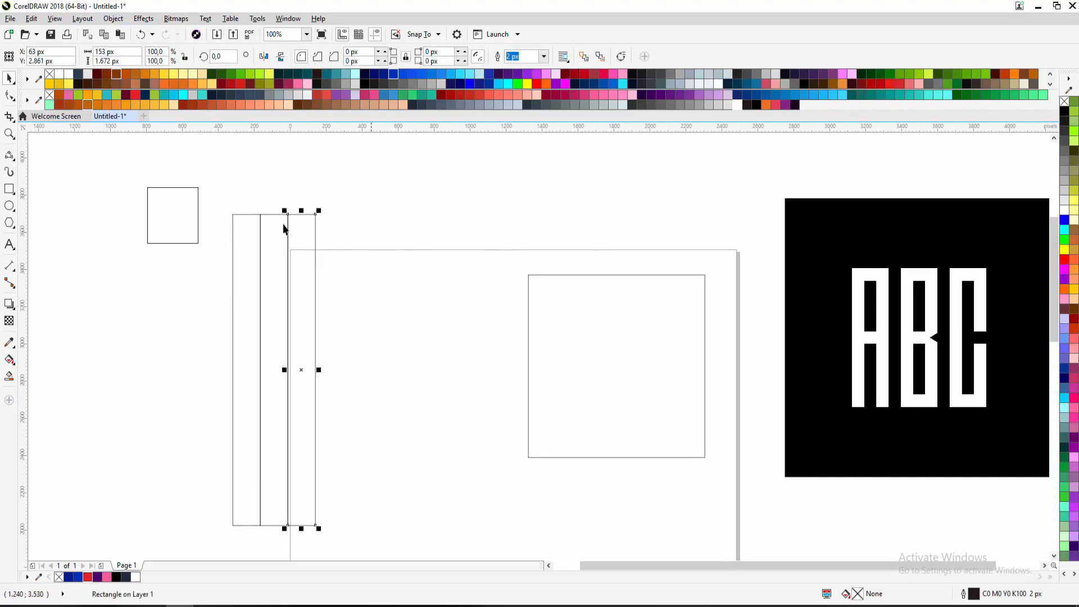
pyautogui.click(156, 208)
pyautogui.click(278, 193)
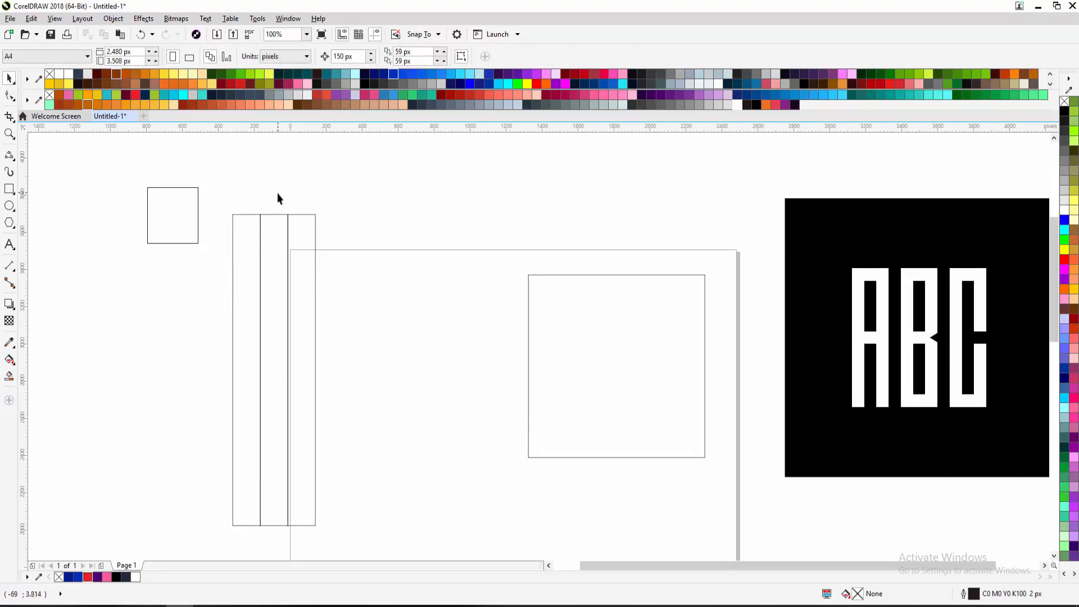
# Delete the small test square and the extra third bar, then reselect the leftmost bar
pyautogui.moveTo(186, 225); pyautogui.dragTo(208, 202)
pyautogui.hotkey('ctrl', 'r')
pyautogui.hotkey('ctrl', 'r')
pyautogui.hotkey('ctrl', 'r')
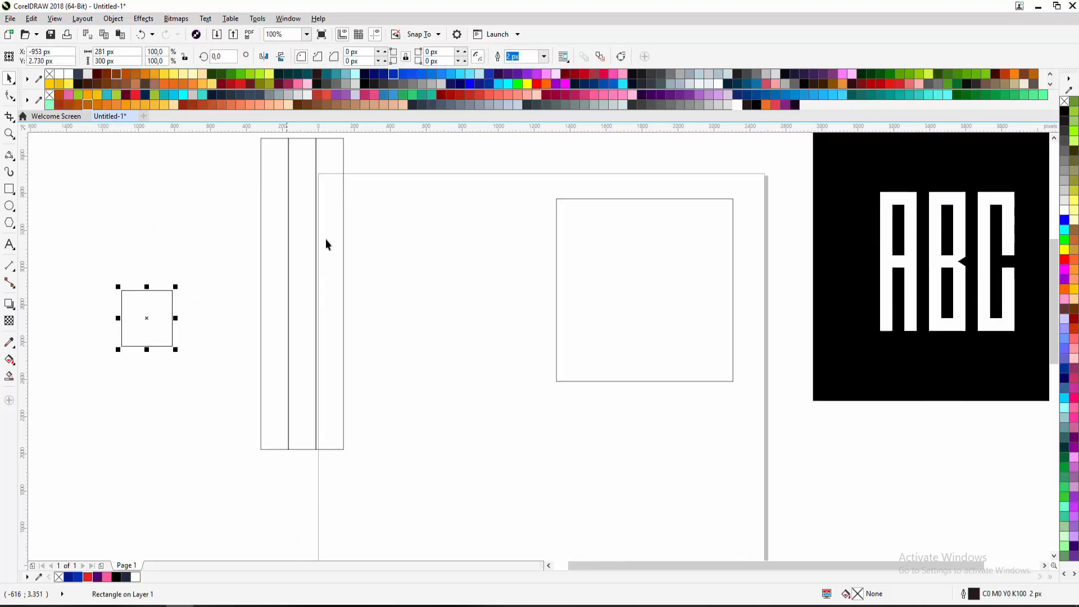
pyautogui.click(335, 238)
pyautogui.click(162, 288)
pyautogui.moveTo(229, 275); pyautogui.dragTo(154, 364)
pyautogui.press('Delete')
pyautogui.click(228, 251)
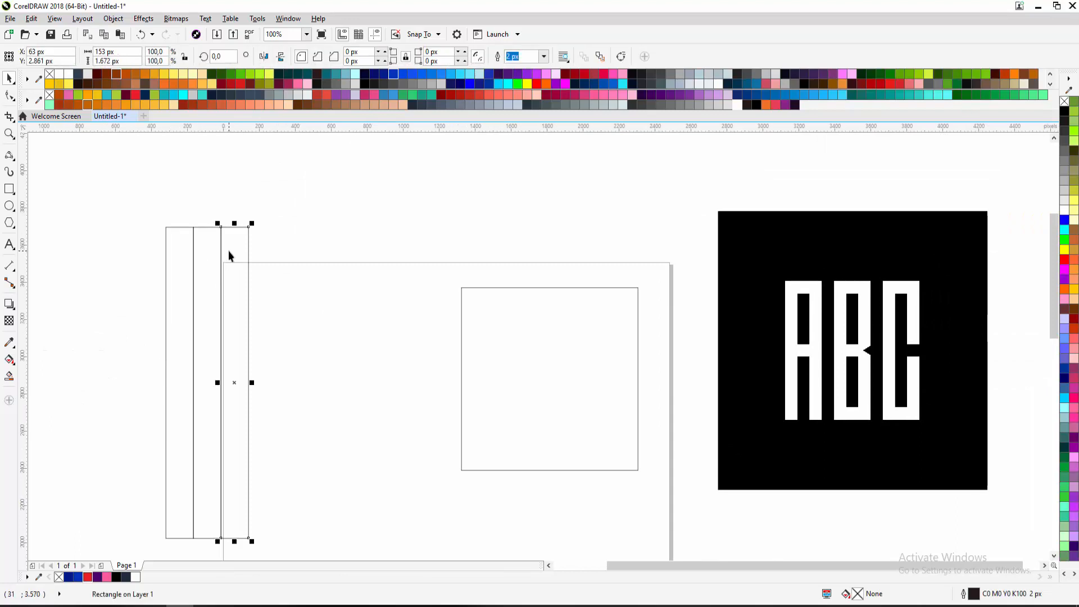
pyautogui.press('Delete')
pyautogui.click(181, 246)
# Copy the leftmost bar one width right, repeat with Ctrl+R, and delete the overlapping extra
pyautogui.moveTo(166, 227); pyautogui.dragTo(222, 228)
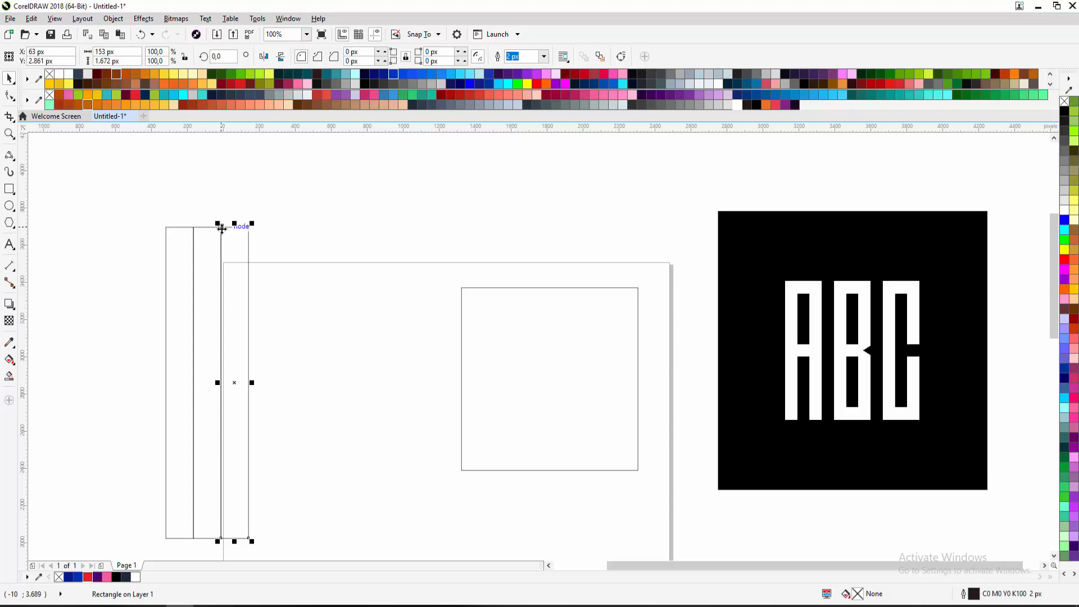
pyautogui.hotkey('ctrl', 'r')
pyautogui.hotkey('ctrl', 'r')
pyautogui.hotkey('ctrl', 'r')
pyautogui.hotkey('ctrl', 'r')
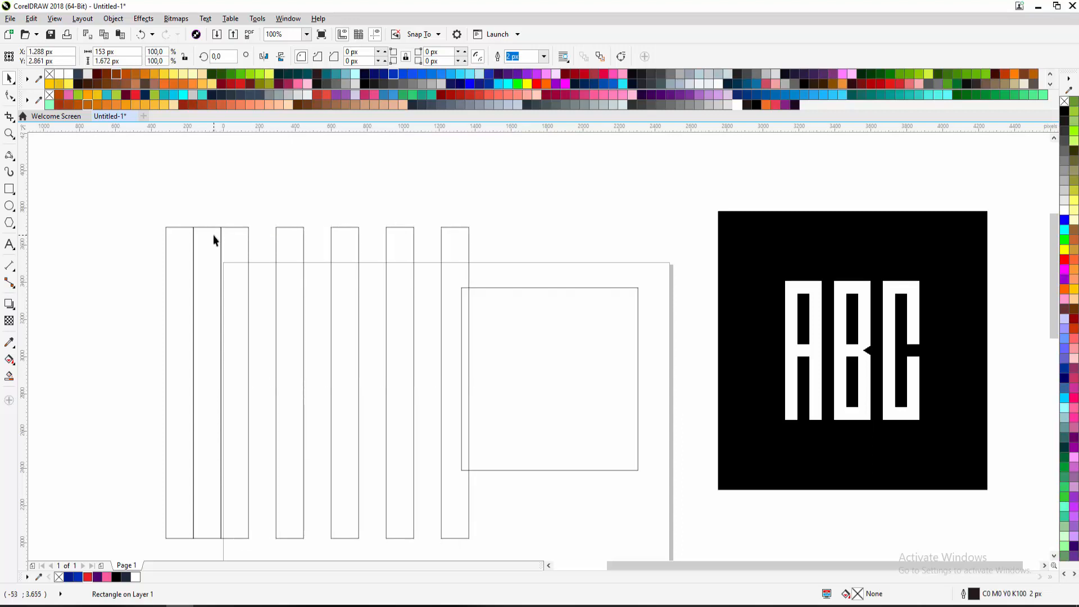
pyautogui.click(214, 237)
pyautogui.moveTo(206, 251); pyautogui.dragTo(212, 226)
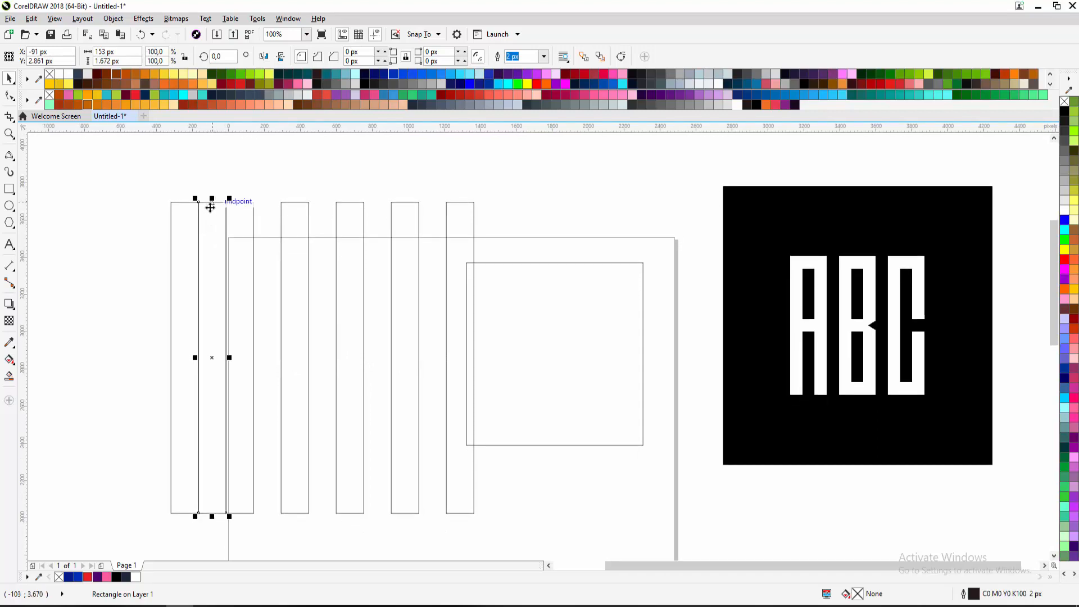
pyautogui.press('Delete')
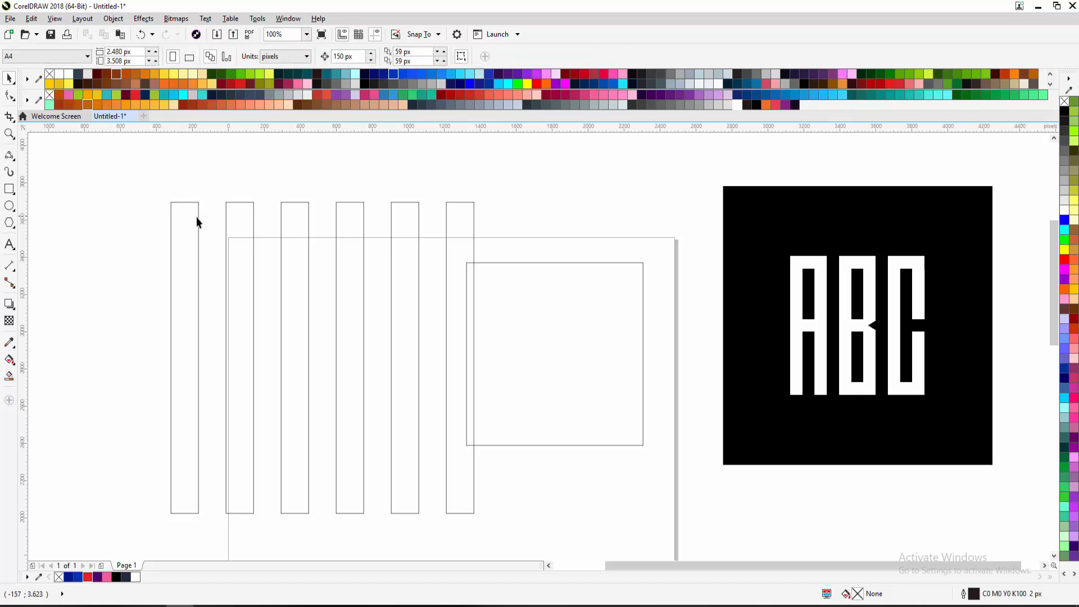
# Check the even spacing of all six bars by selecting each in turn
pyautogui.click(197, 221)
pyautogui.click(227, 220)
pyautogui.click(281, 213)
pyautogui.click(342, 214)
pyautogui.click(402, 215)
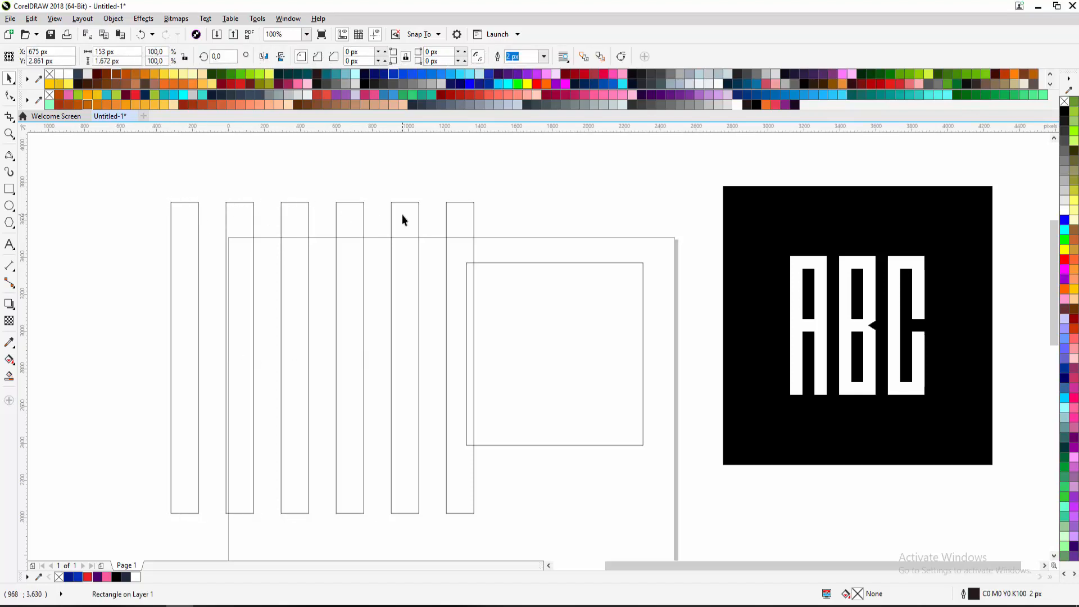
pyautogui.click(447, 217)
pyautogui.click(410, 211)
pyautogui.moveTo(393, 220); pyautogui.dragTo(397, 187)
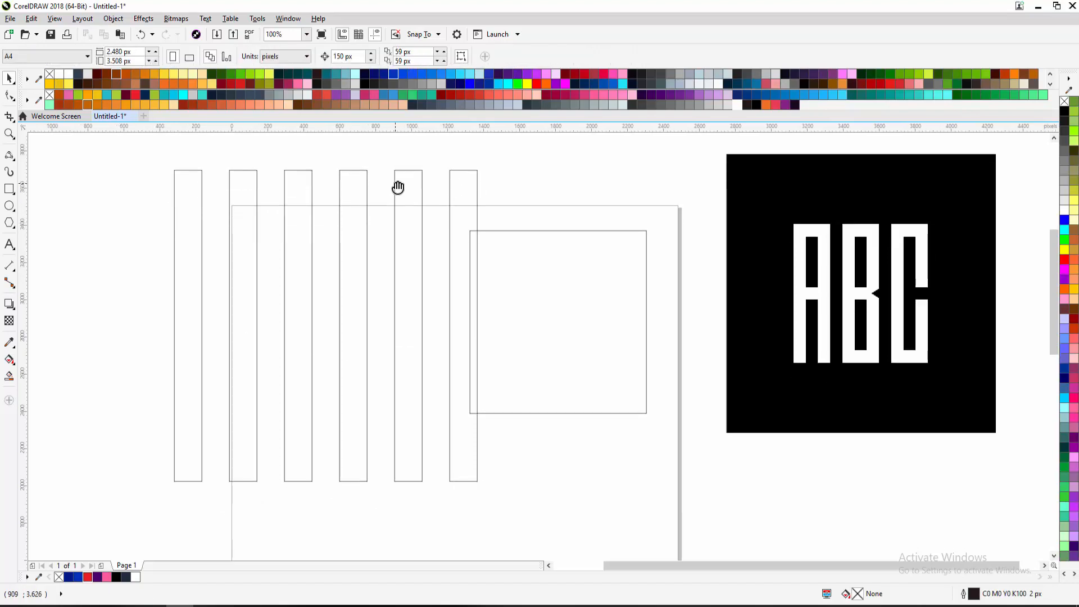
# Try selecting the six tall bars one by one, then clear the selection
pyautogui.click(190, 180)
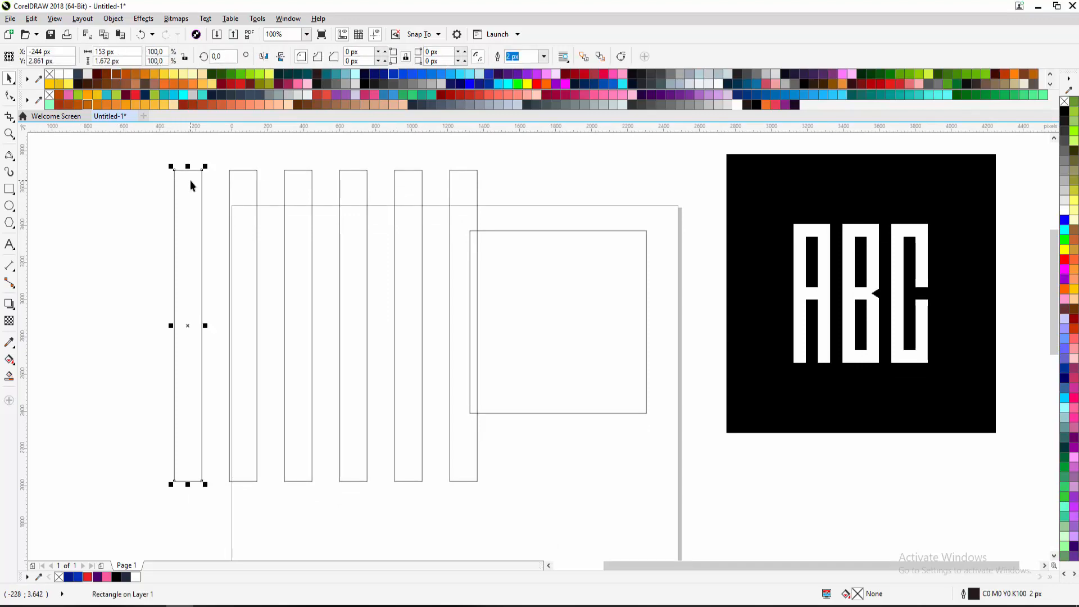
pyautogui.keyDown('shift'); pyautogui.click(247, 186); pyautogui.keyUp('shift')
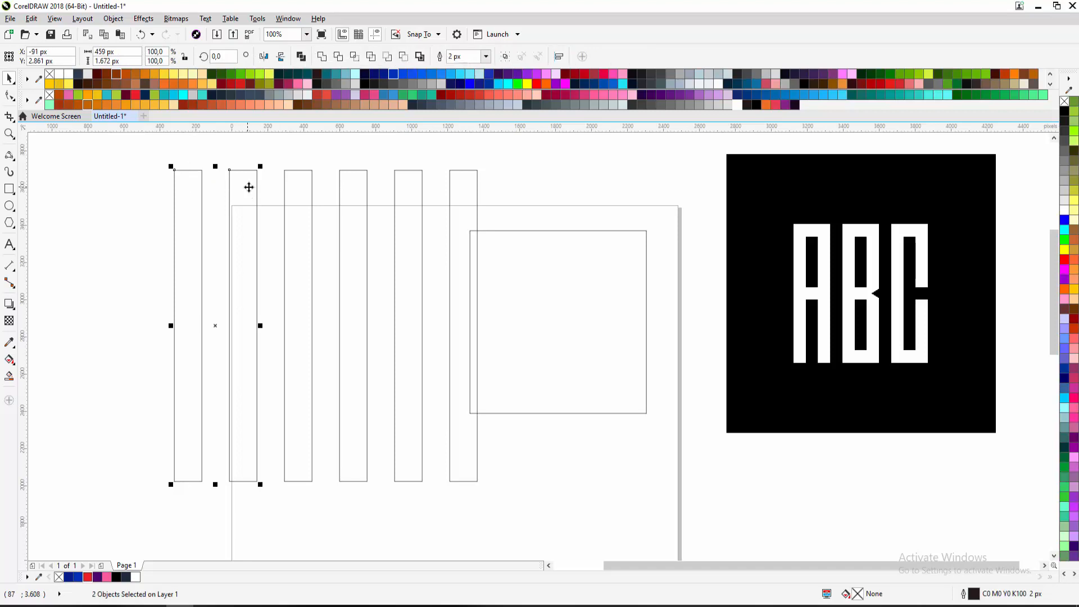
pyautogui.keyDown('shift'); pyautogui.click(285, 186); pyautogui.keyUp('shift')
pyautogui.keyDown('shift'); pyautogui.click(340, 187); pyautogui.keyUp('shift')
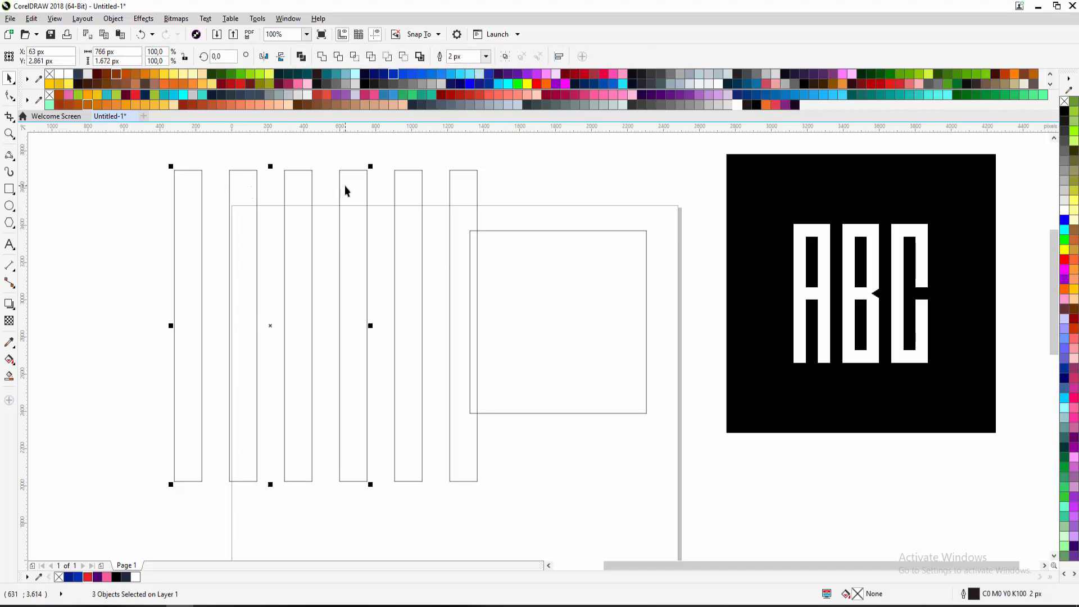
pyautogui.keyDown('shift'); pyautogui.click(416, 184); pyautogui.keyUp('shift')
pyautogui.keyDown('shift'); pyautogui.click(456, 184); pyautogui.keyUp('shift')
pyautogui.click(509, 184)
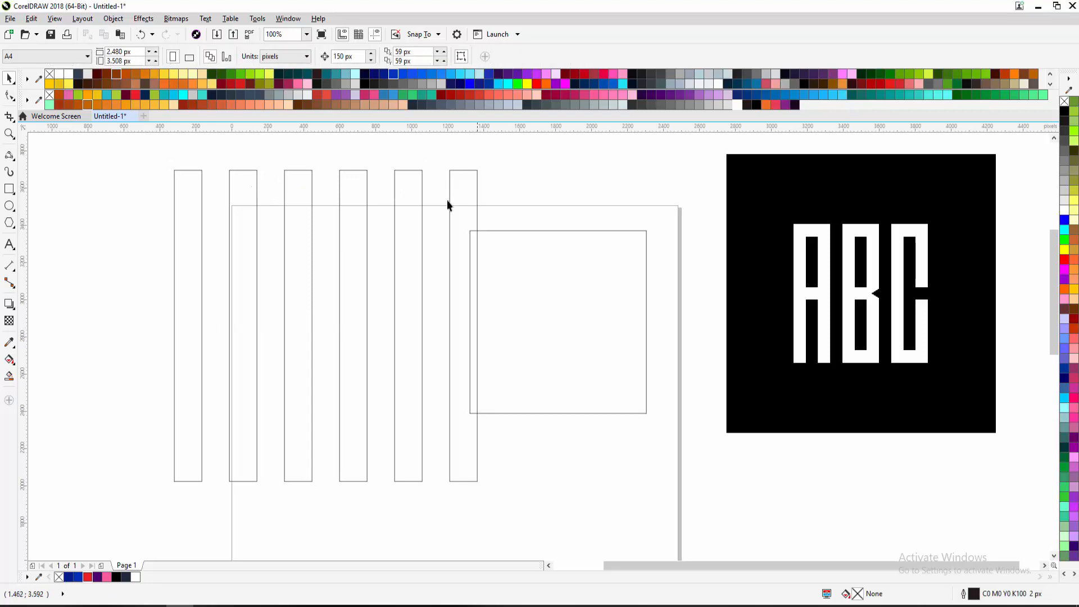
pyautogui.moveTo(228, 201); pyautogui.dragTo(211, 242)
pyautogui.click(179, 231)
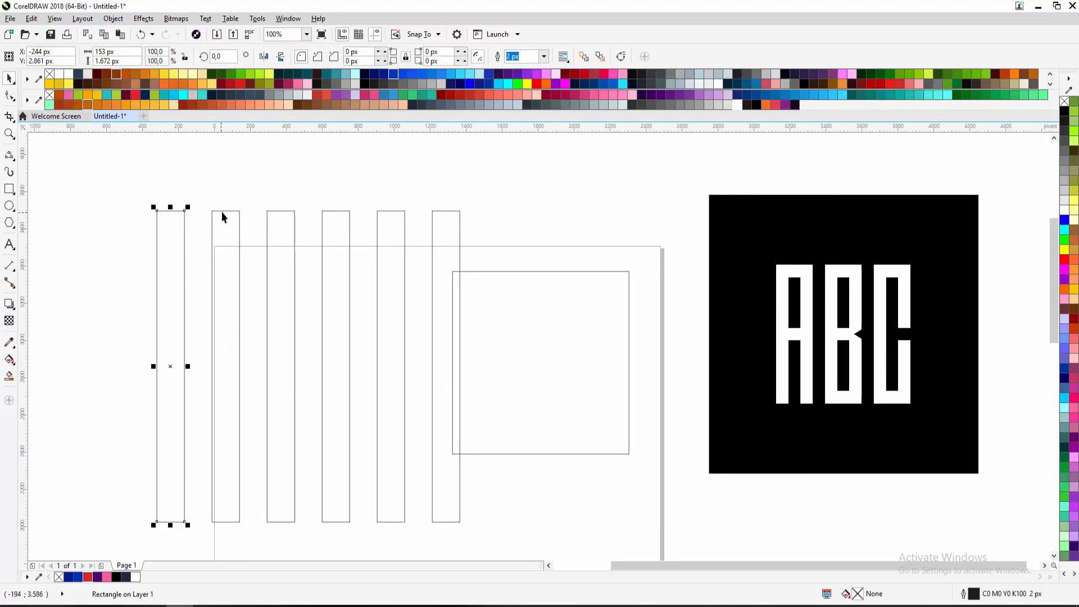
pyautogui.keyDown('shift'); pyautogui.click(219, 219); pyautogui.keyUp('shift')
pyautogui.keyDown('shift'); pyautogui.click(268, 221); pyautogui.keyUp('shift')
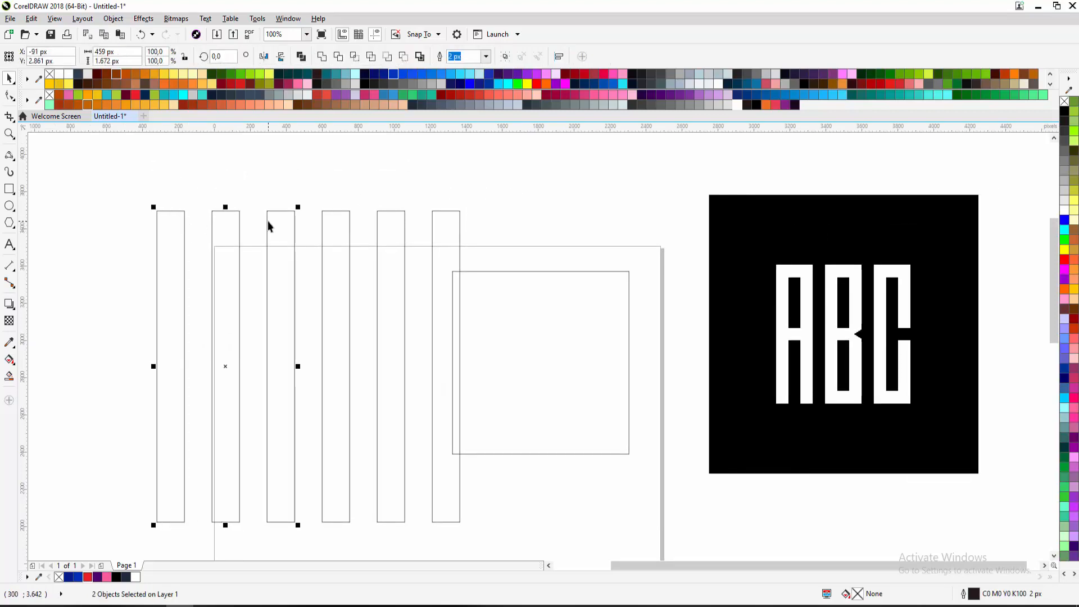
pyautogui.keyDown('shift'); pyautogui.click(323, 224); pyautogui.keyUp('shift')
pyautogui.keyDown('shift'); pyautogui.click(376, 230); pyautogui.keyUp('shift')
pyautogui.keyDown('shift'); pyautogui.click(432, 231); pyautogui.keyUp('shift')
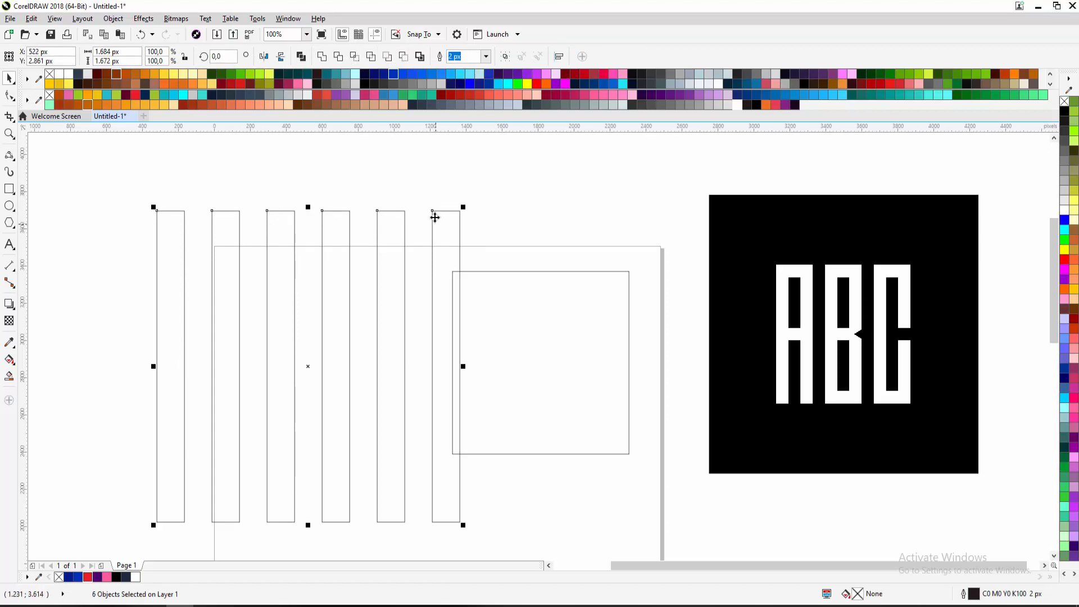
pyautogui.click(401, 208)
pyautogui.click(163, 237)
pyautogui.keyDown('shift'); pyautogui.click(231, 227); pyautogui.keyUp('shift')
pyautogui.keyDown('shift'); pyautogui.click(289, 227); pyautogui.keyUp('shift')
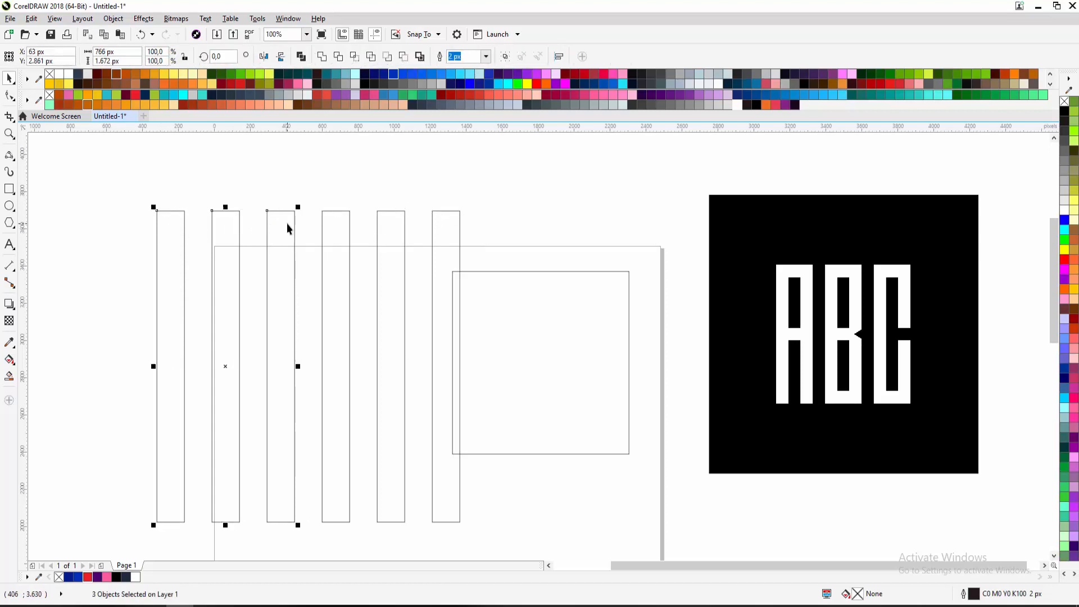
pyautogui.keyDown('shift'); pyautogui.click(344, 225); pyautogui.keyUp('shift')
pyautogui.keyDown('shift'); pyautogui.click(387, 226); pyautogui.keyUp('shift')
pyautogui.click(309, 188)
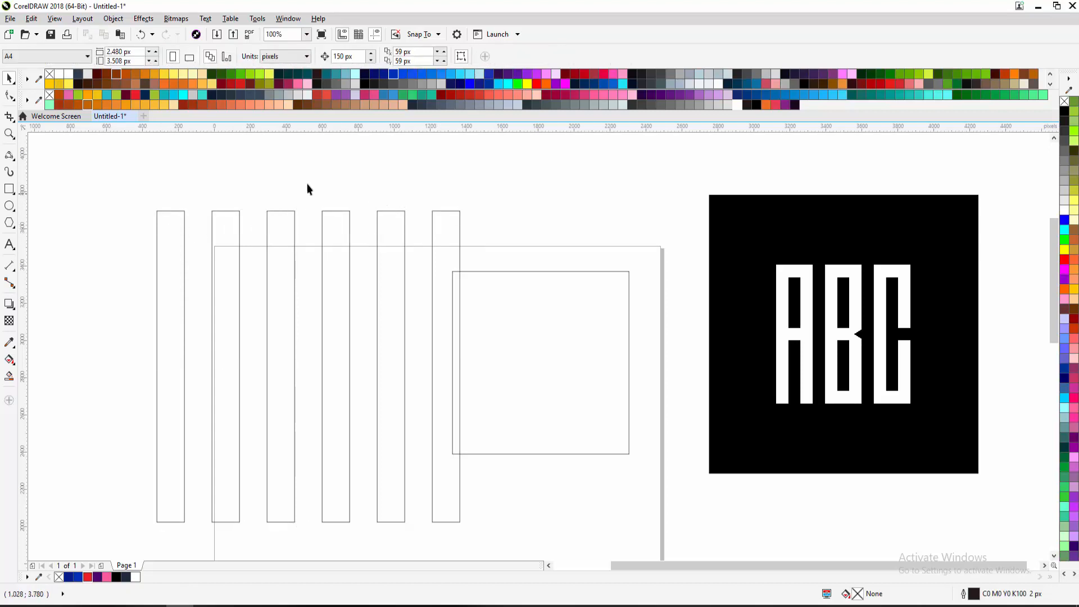
# Marquee-select all six bars, move them slightly up-left, and group them with Ctrl+G
pyautogui.scroll(-2, 222, 208)
pyautogui.moveTo(183, 198); pyautogui.dragTo(356, 392)
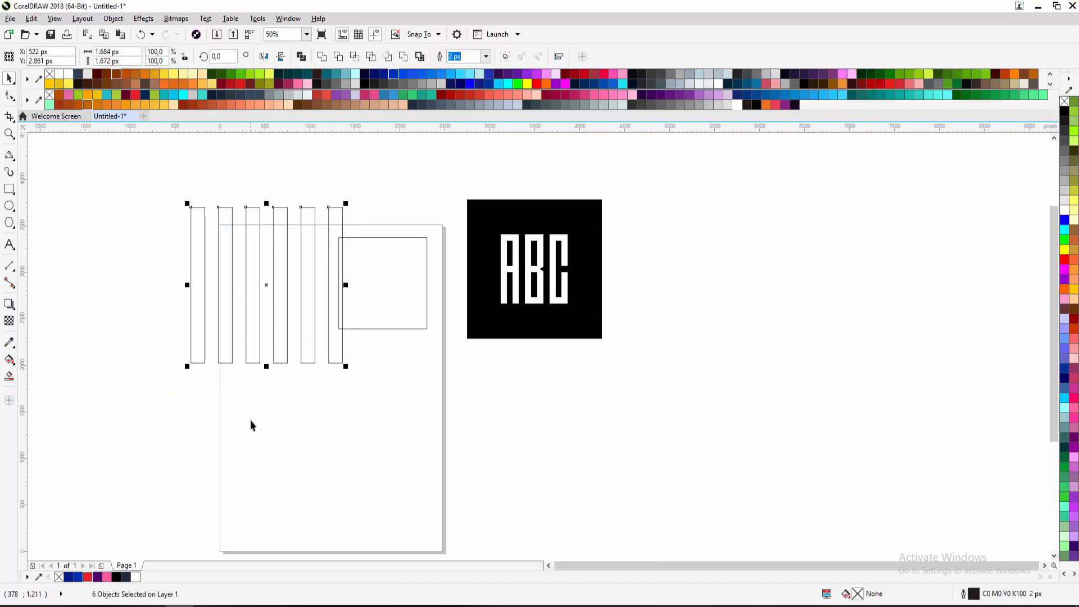
pyautogui.scroll(4, 293, 283)
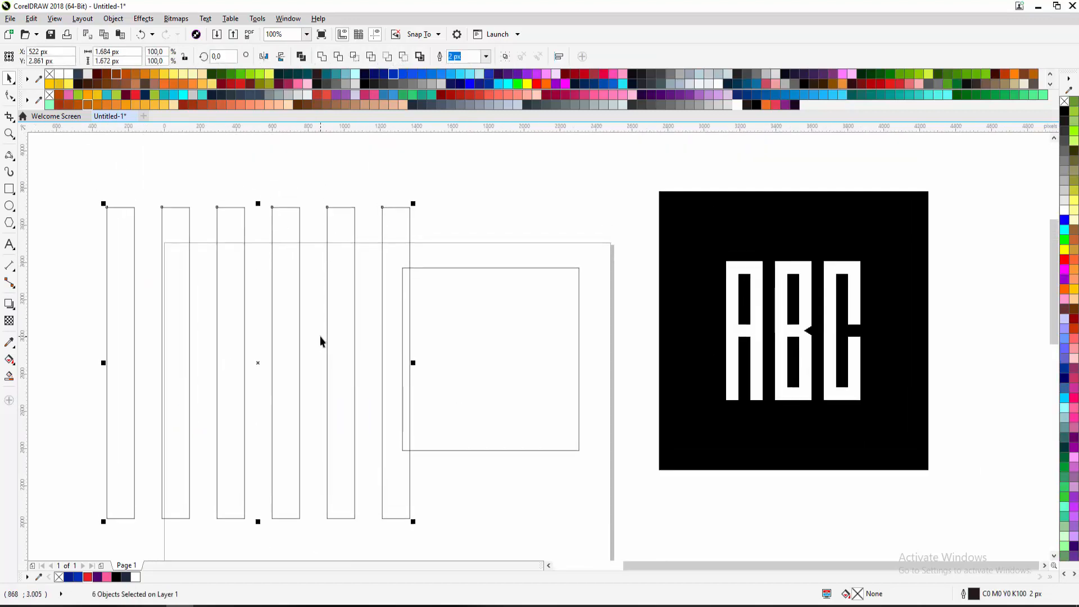
pyautogui.moveTo(114, 191); pyautogui.dragTo(462, 525)
pyautogui.click(153, 198)
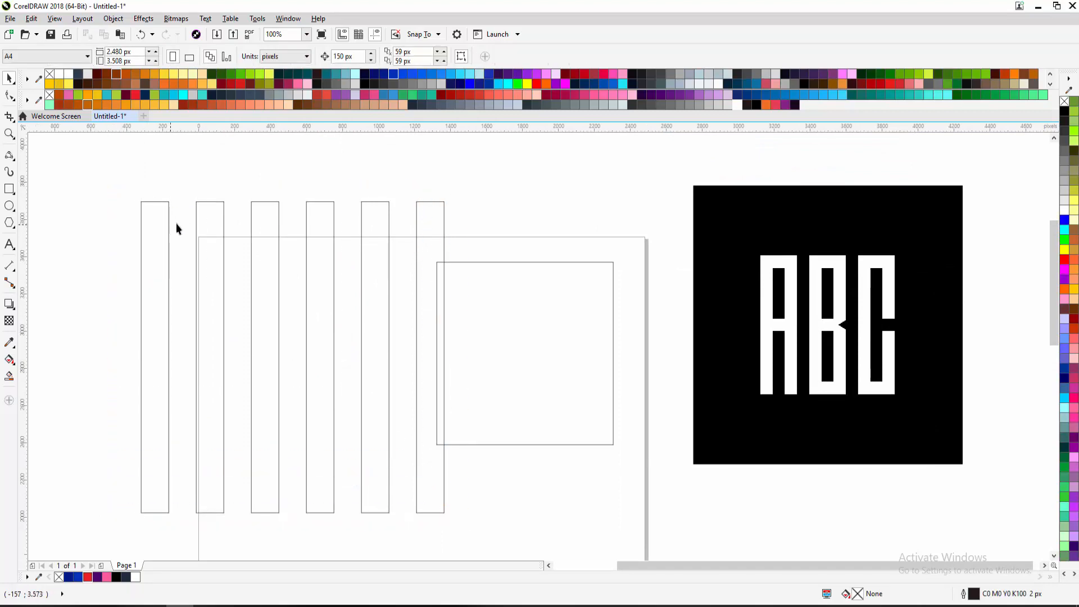
pyautogui.moveTo(127, 193); pyautogui.dragTo(458, 525)
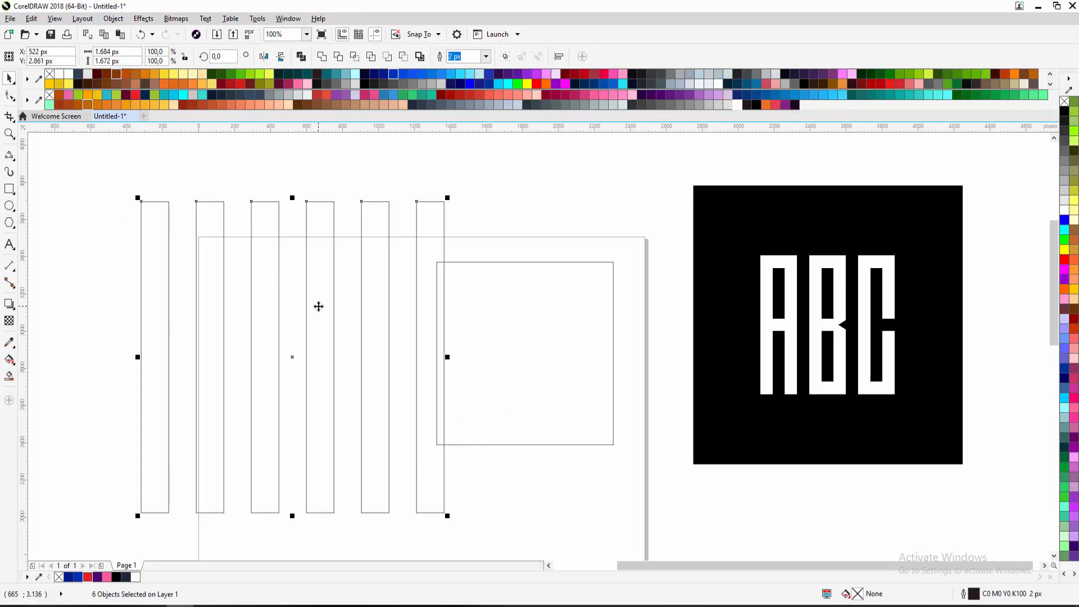
pyautogui.moveTo(318, 306); pyautogui.dragTo(288, 280)
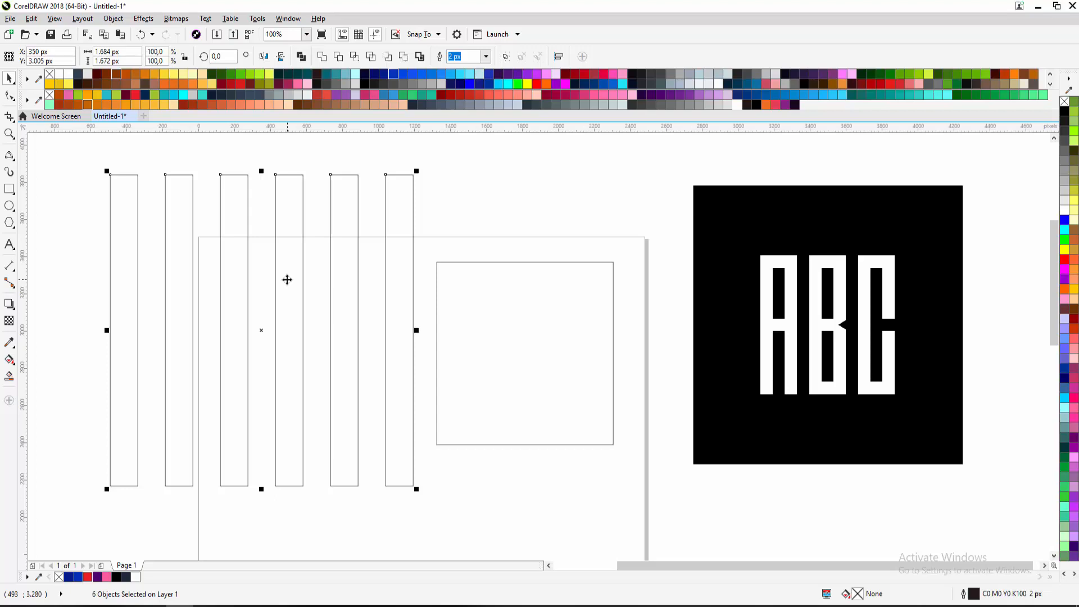
pyautogui.hotkey('ctrl', 'g')
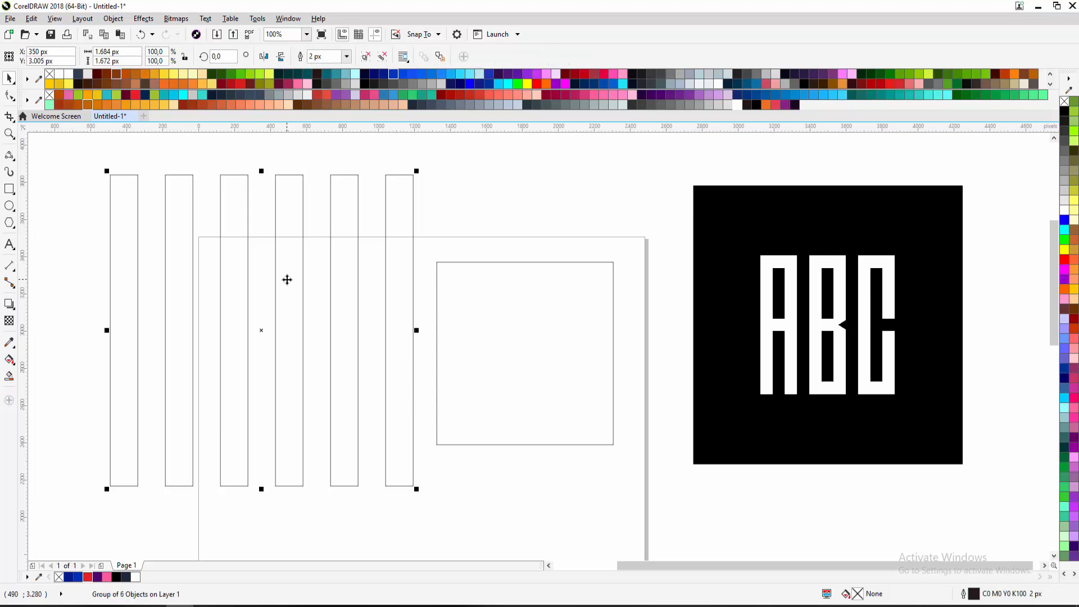
# Move the stripes group and squeeze it to the width of the square outline
pyautogui.moveTo(392, 239); pyautogui.dragTo(353, 250)
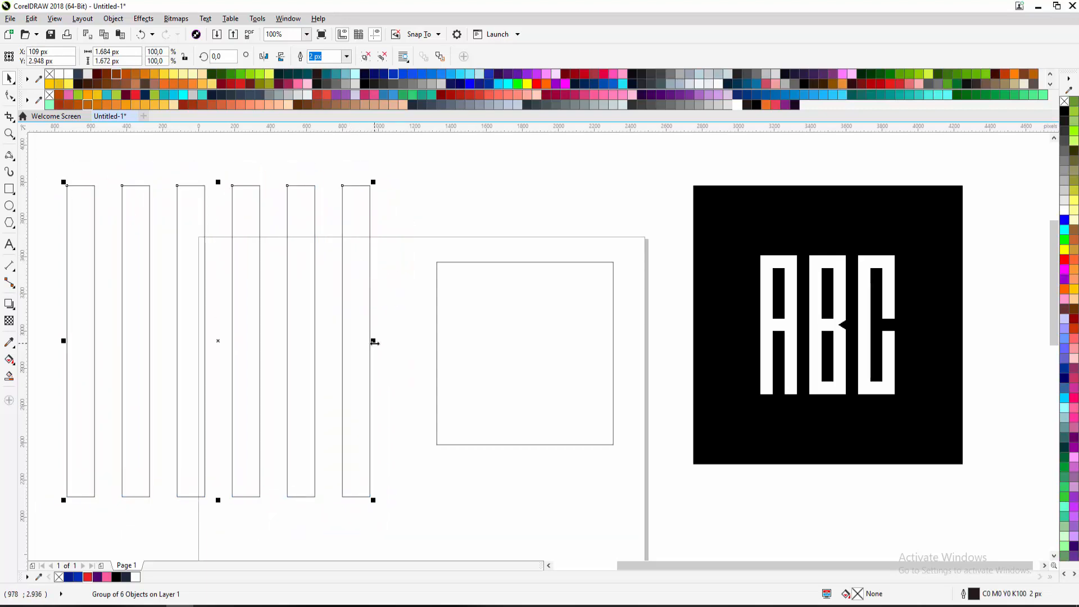
pyautogui.moveTo(373, 341); pyautogui.dragTo(614, 262)
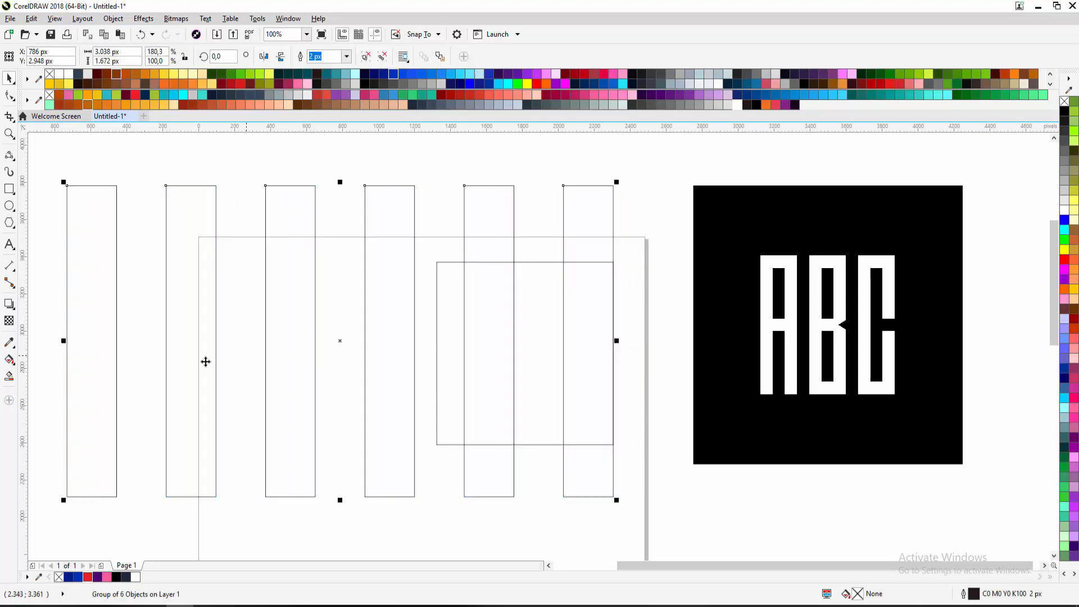
pyautogui.moveTo(67, 337); pyautogui.dragTo(433, 319)
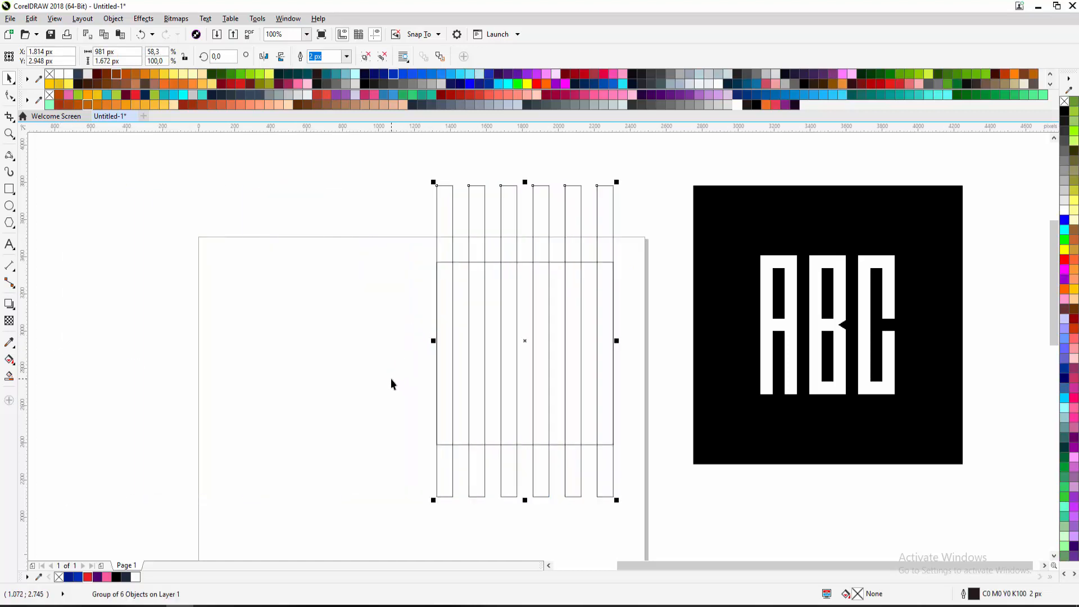
# Select the stripes group together with the square outline beneath it
pyautogui.click(404, 371)
pyautogui.moveTo(479, 256); pyautogui.dragTo(202, 260)
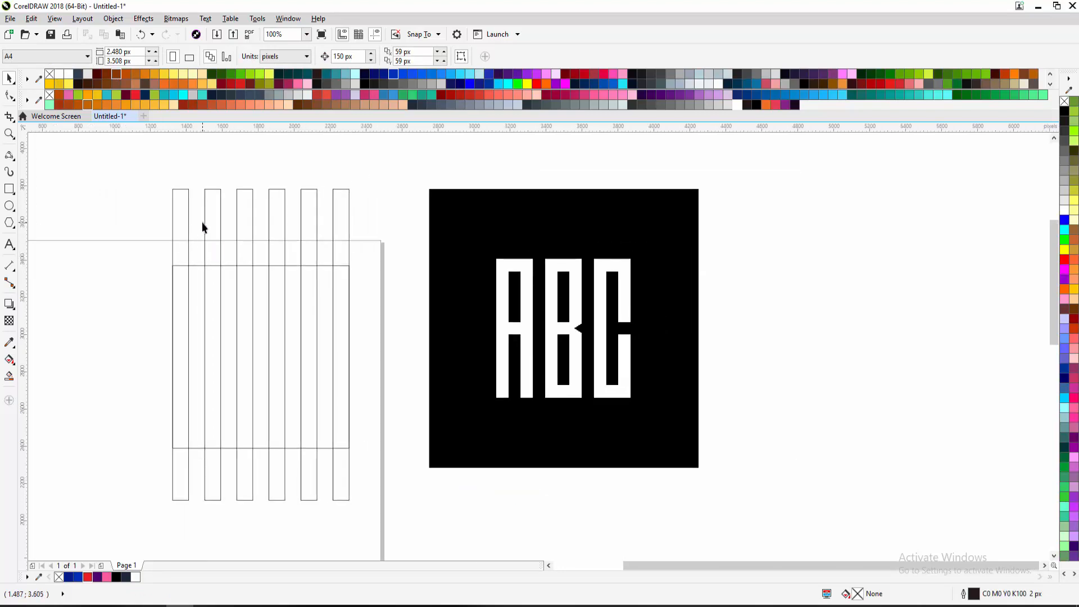
pyautogui.scroll(2, 203, 226)
pyautogui.click(227, 218)
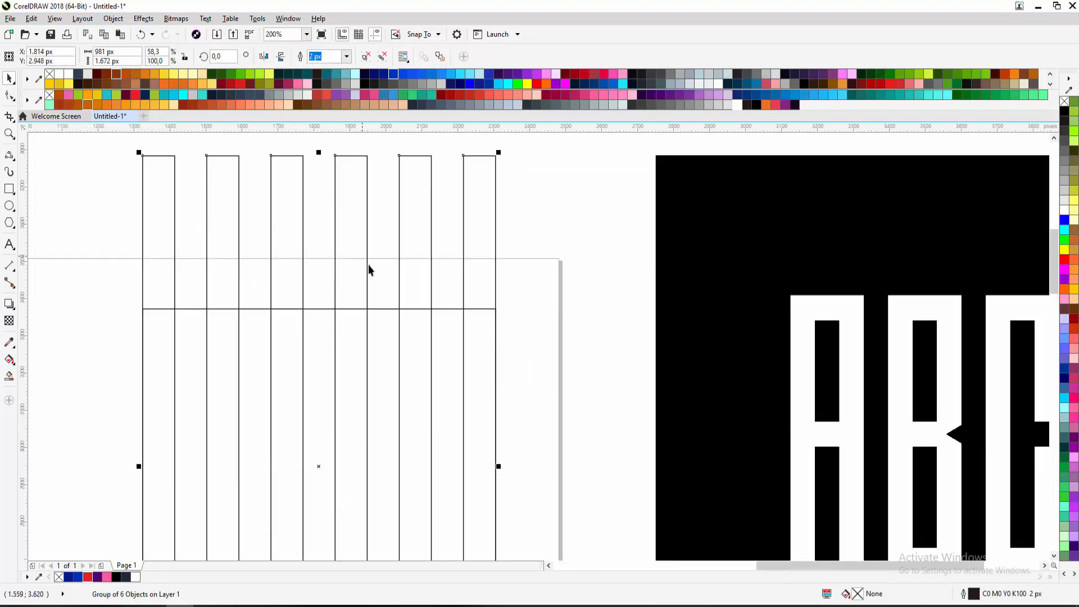
pyautogui.scroll(-2, 369, 265)
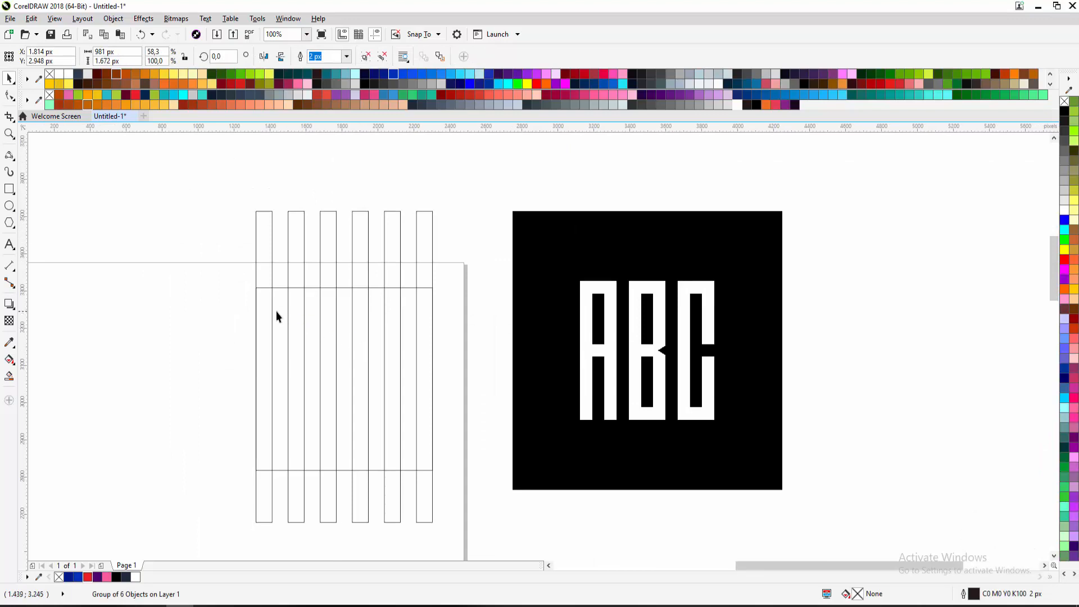
pyautogui.scroll(2, 275, 311)
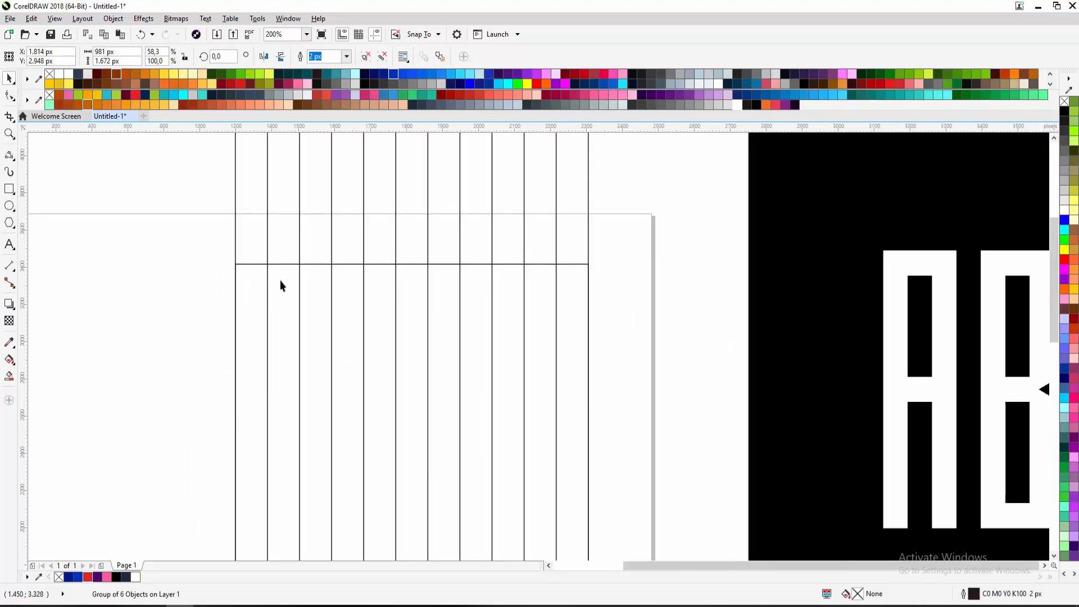
pyautogui.scroll(-2, 280, 280)
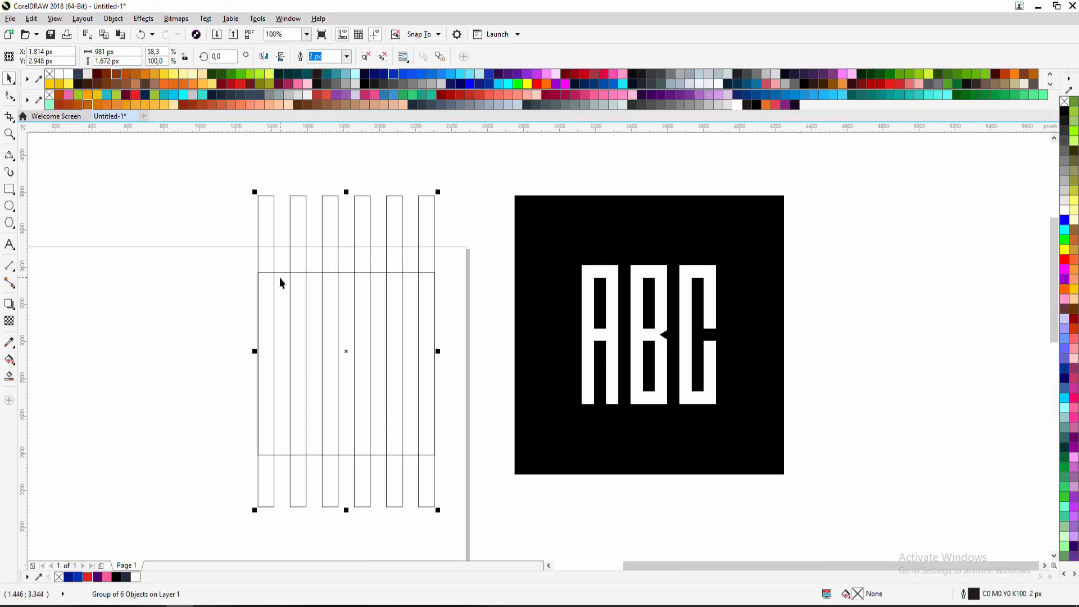
pyautogui.keyDown('shift'); pyautogui.click(279, 278); pyautogui.keyUp('shift')
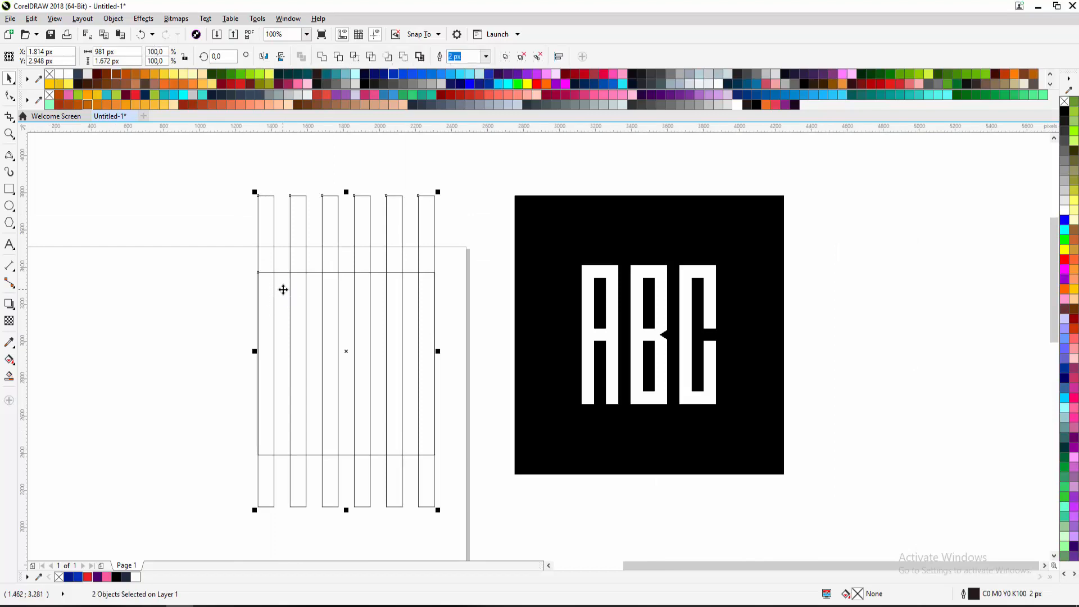
pyautogui.moveTo(284, 289); pyautogui.dragTo(300, 318)
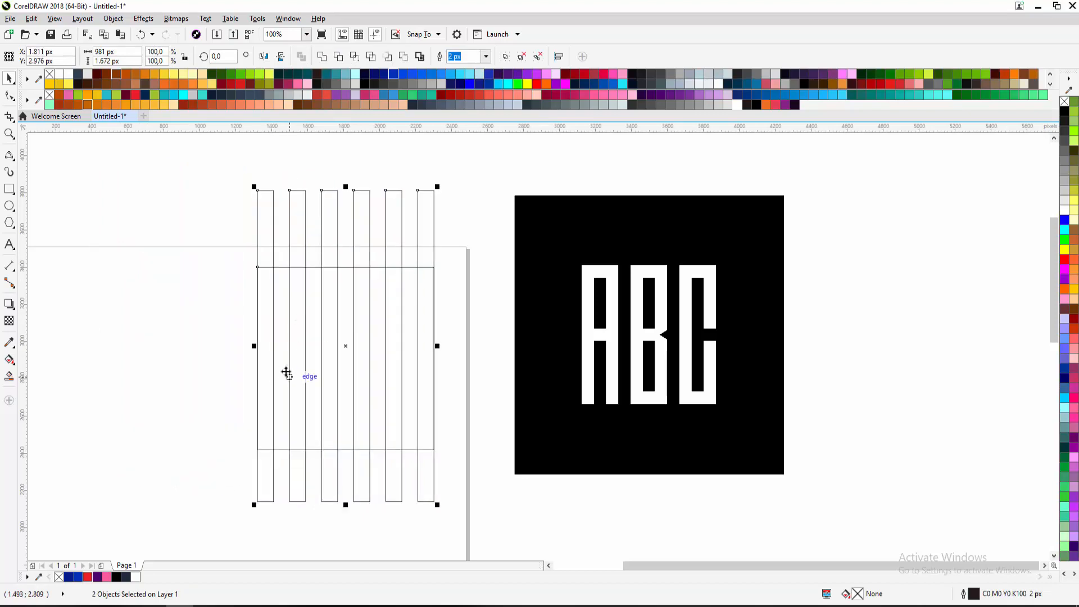
pyautogui.scroll(1, 261, 293)
pyautogui.scroll(-1, 260, 267)
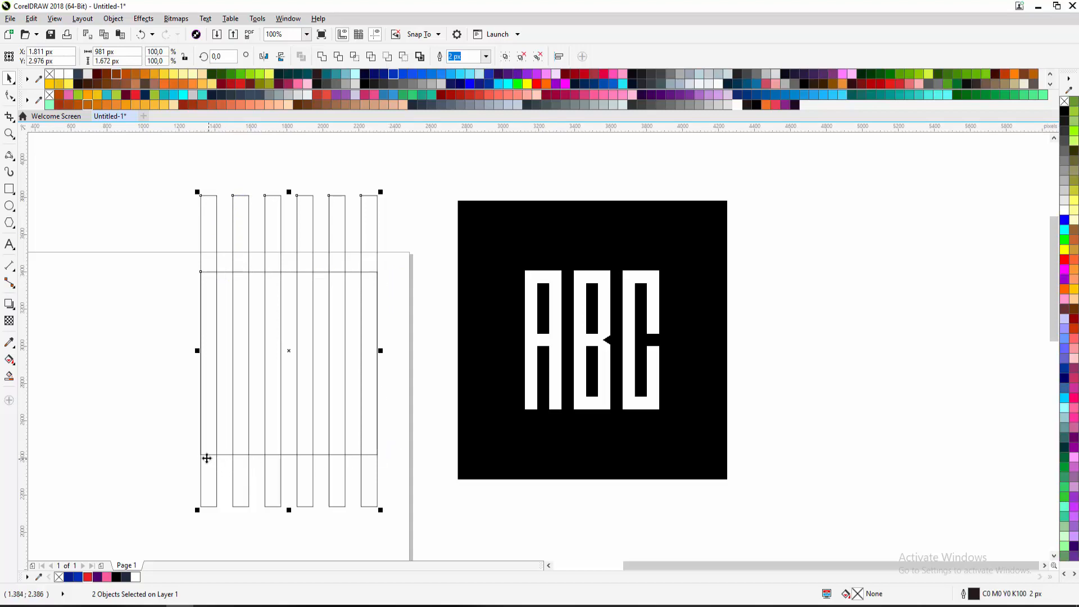
pyautogui.click(188, 276)
pyautogui.click(204, 214)
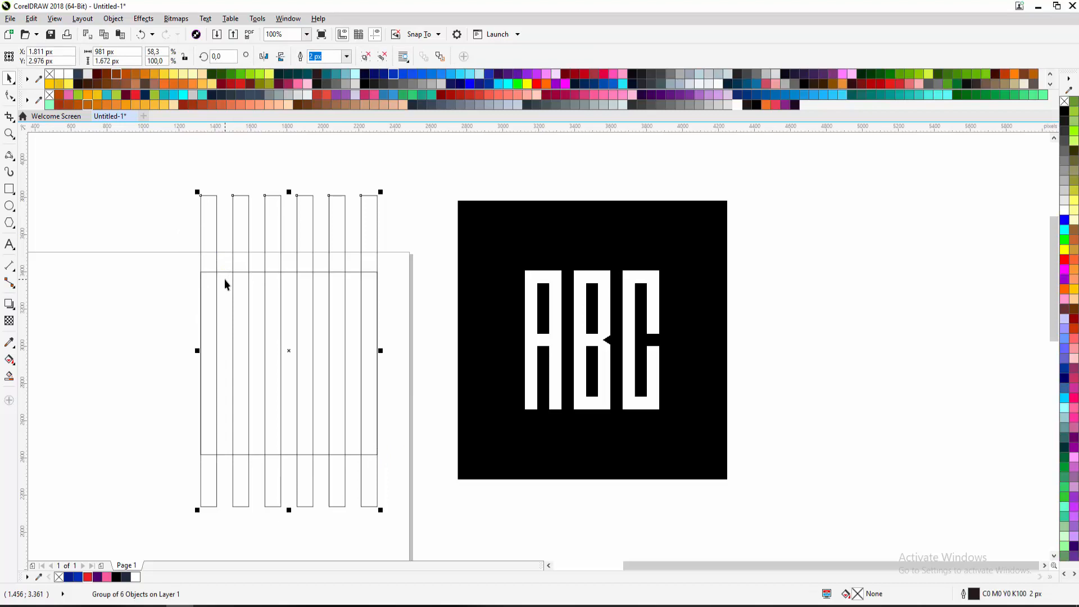
pyautogui.keyDown('shift'); pyautogui.click(224, 279); pyautogui.keyUp('shift')
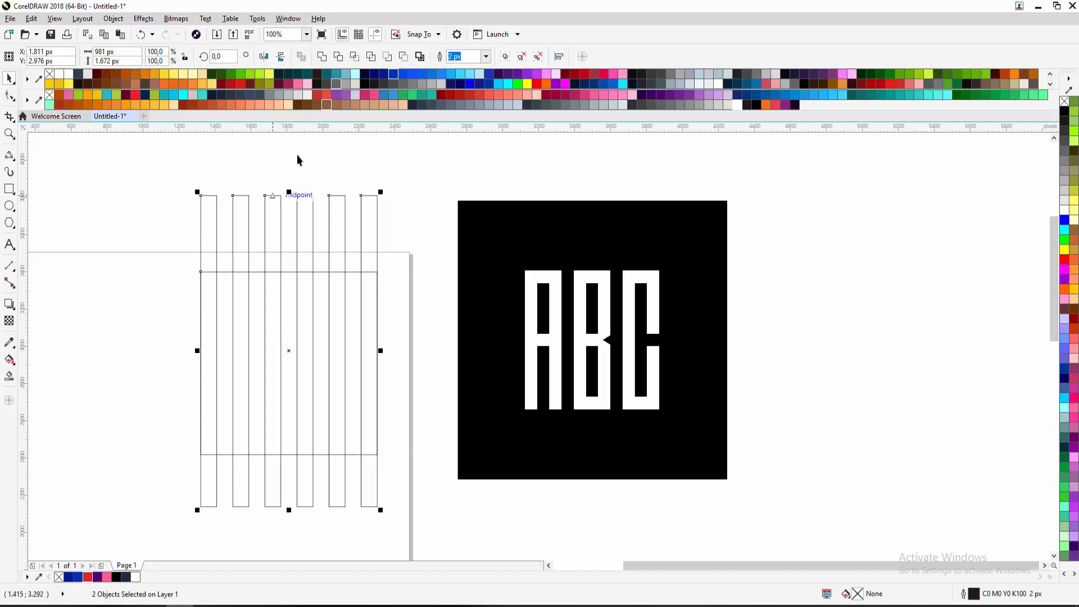
# Intersect the stripes with the square and delete the original tall stripes
pyautogui.click(354, 58)
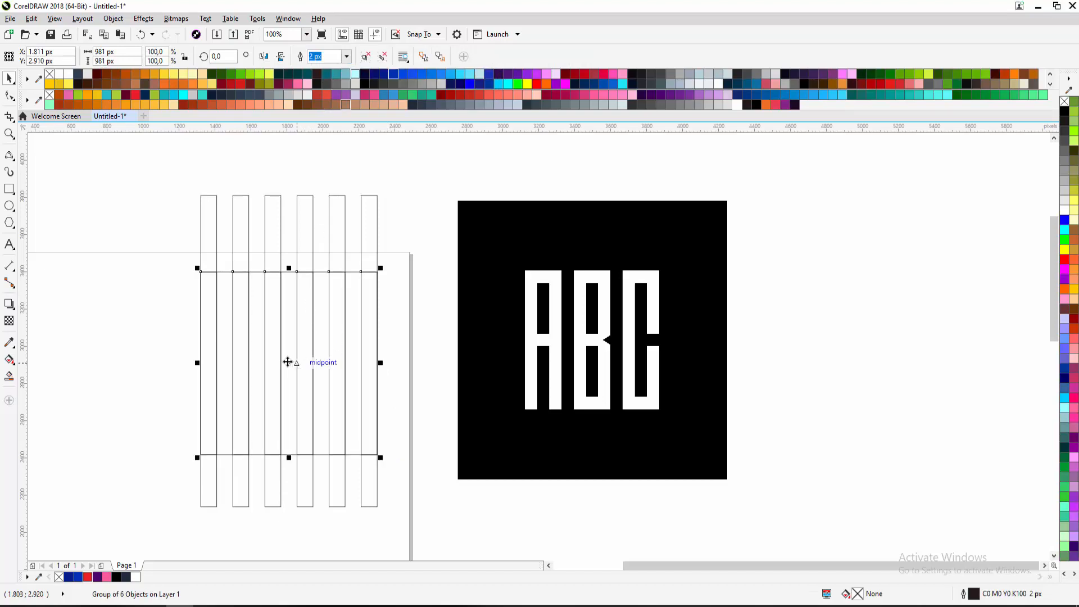
pyautogui.moveTo(288, 362)
pyautogui.mouseDown()
pyautogui.moveTo(100, 366)
pyautogui.moveTo(292, 371)
pyautogui.mouseUp()
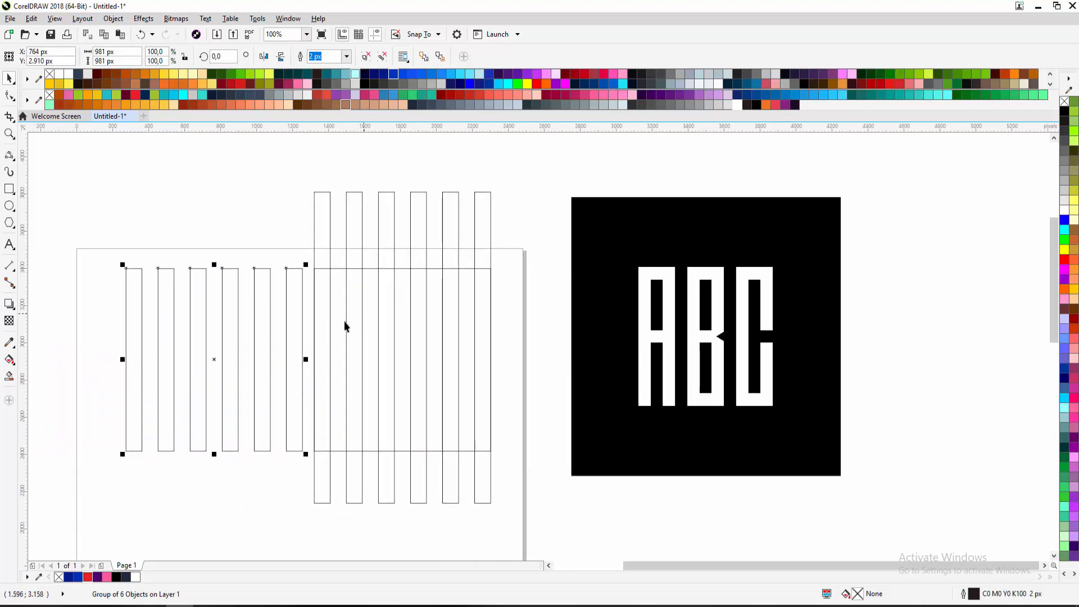
pyautogui.click(354, 252)
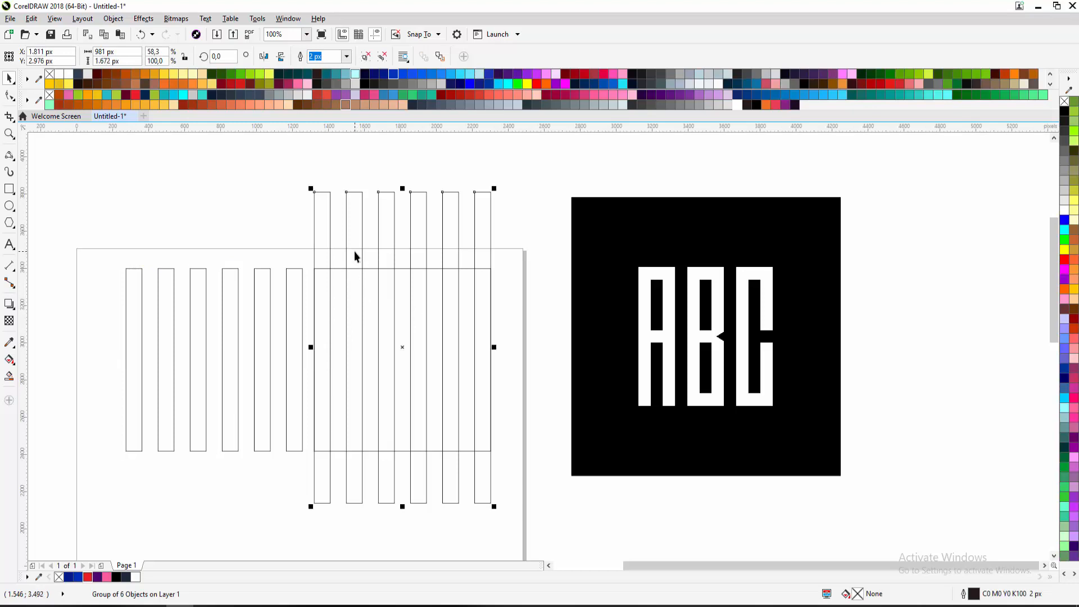
pyautogui.press('Delete')
# Reposition the six trimmed strips and ungroup them with Ctrl+U
pyautogui.moveTo(309, 301); pyautogui.dragTo(423, 265)
pyautogui.click(318, 262)
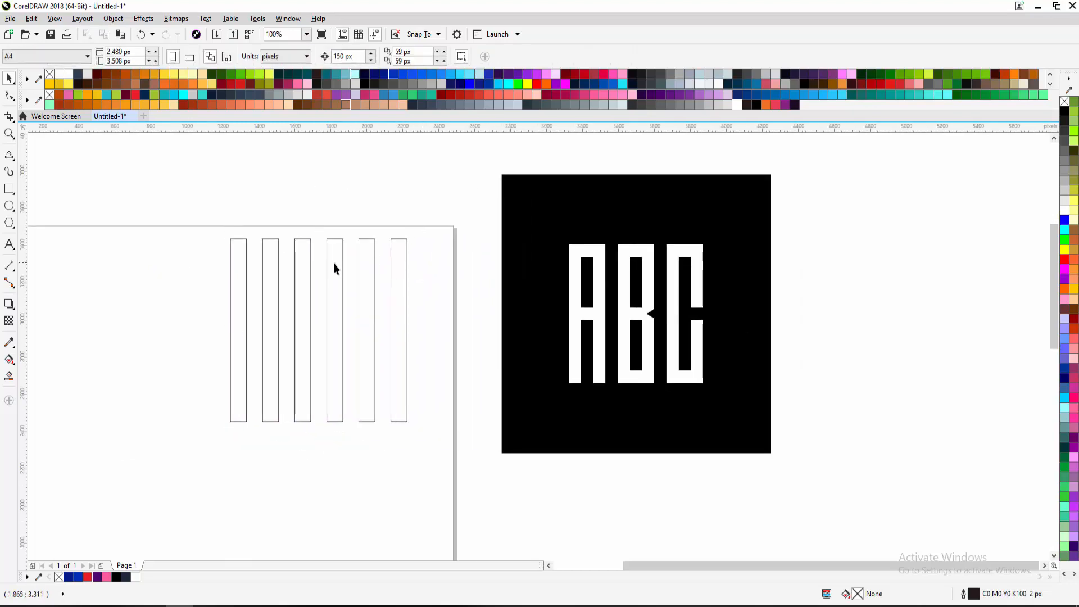
pyautogui.click(335, 268)
pyautogui.moveTo(338, 272); pyautogui.dragTo(333, 296)
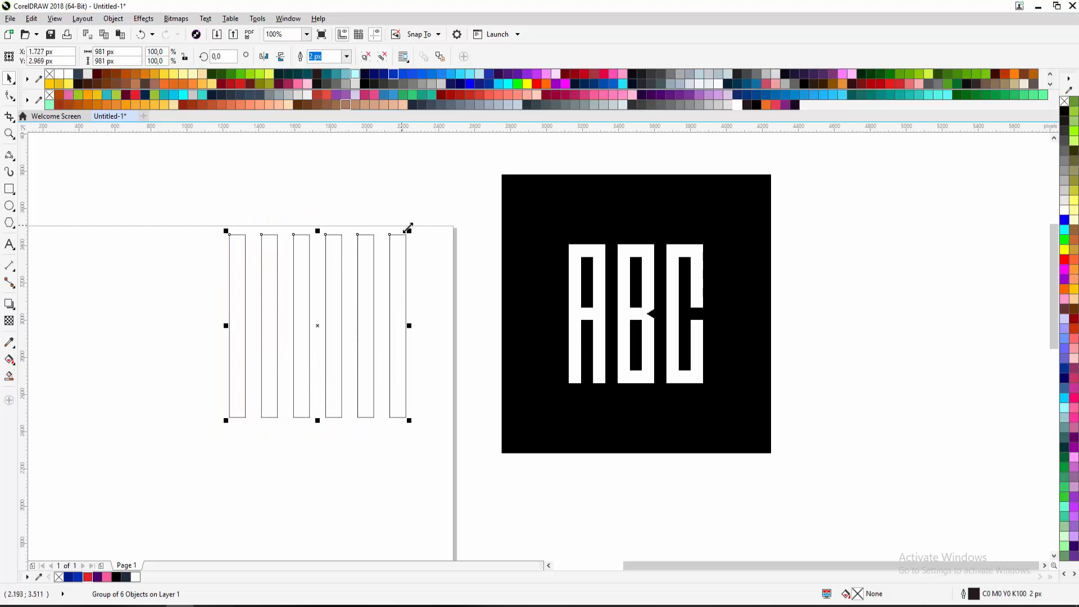
pyautogui.moveTo(408, 227); pyautogui.dragTo(453, 249)
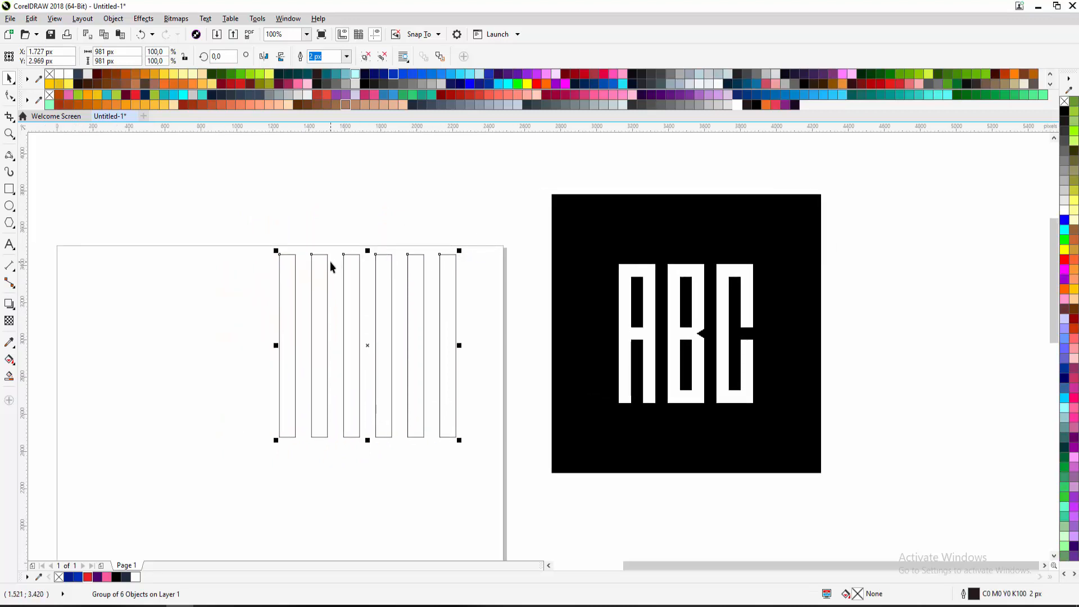
pyautogui.hotkey('ctrl', 'u')
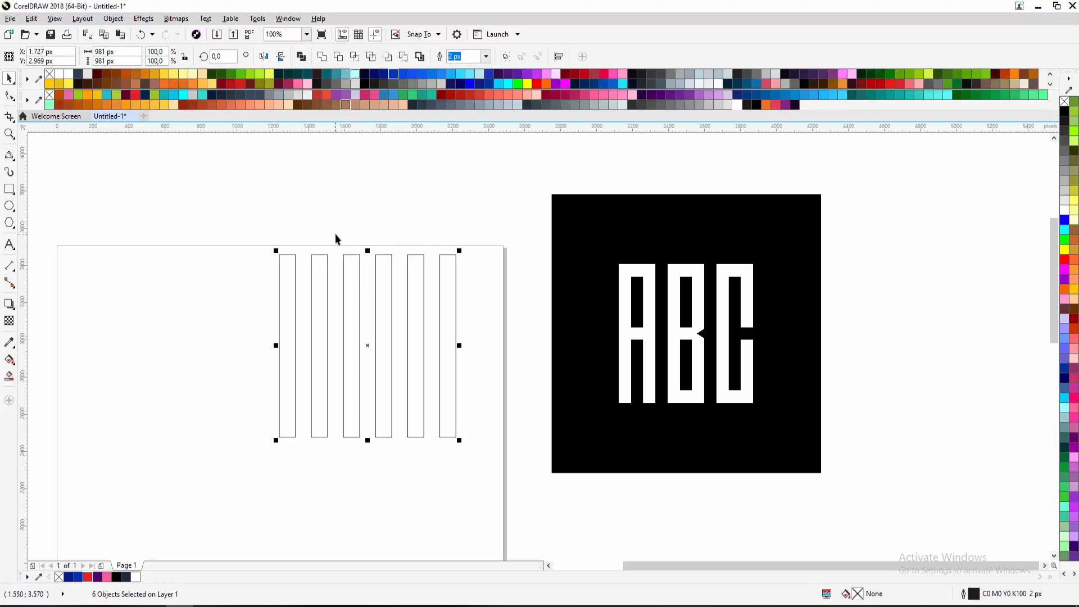
pyautogui.click(335, 234)
pyautogui.click(296, 262)
pyautogui.click(328, 269)
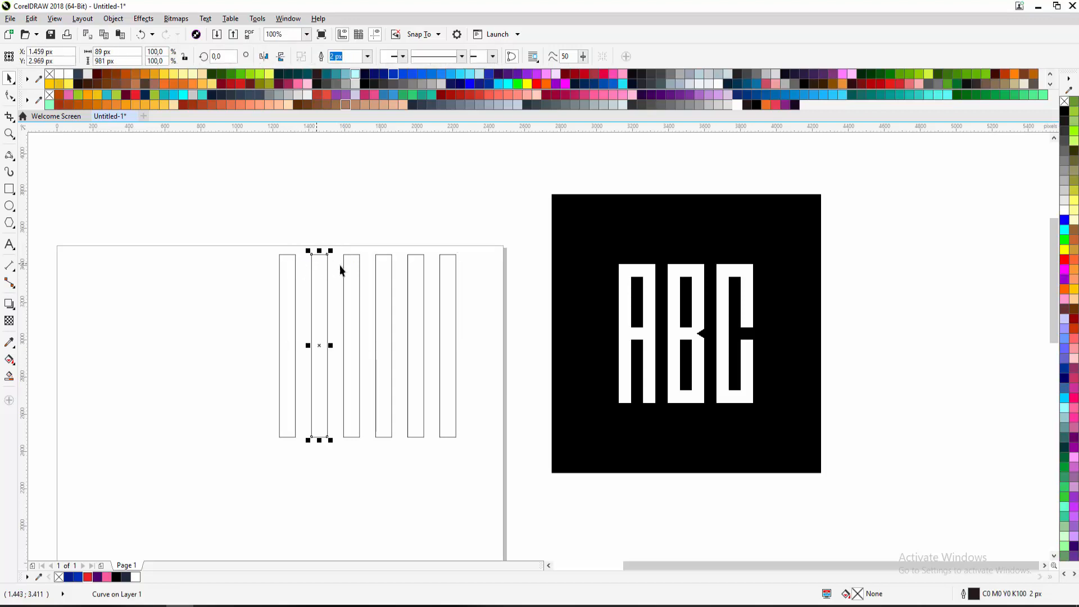
pyautogui.click(359, 273)
pyautogui.click(392, 271)
pyautogui.click(424, 270)
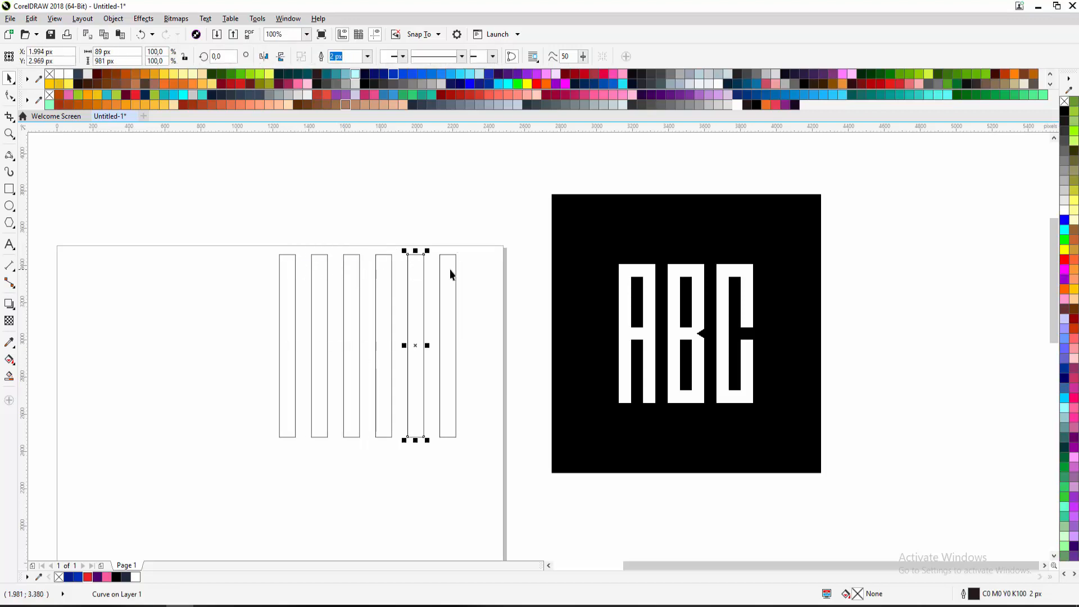
pyautogui.click(451, 271)
pyautogui.click(349, 236)
pyautogui.moveTo(261, 229); pyautogui.dragTo(501, 461)
pyautogui.hotkey('ctrl', 'g')
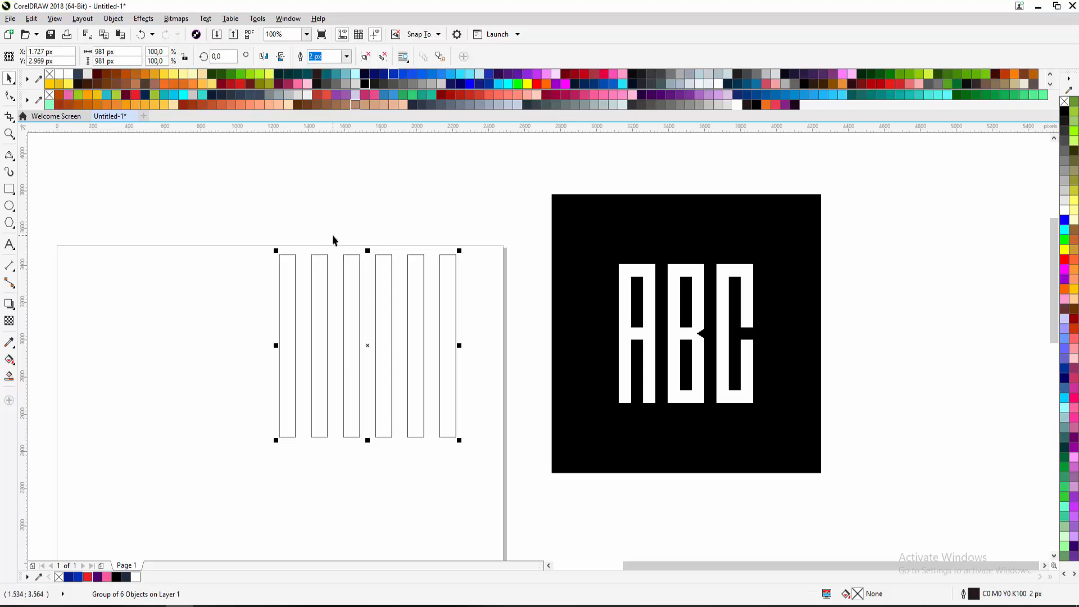
pyautogui.click(293, 251)
pyautogui.click(295, 254)
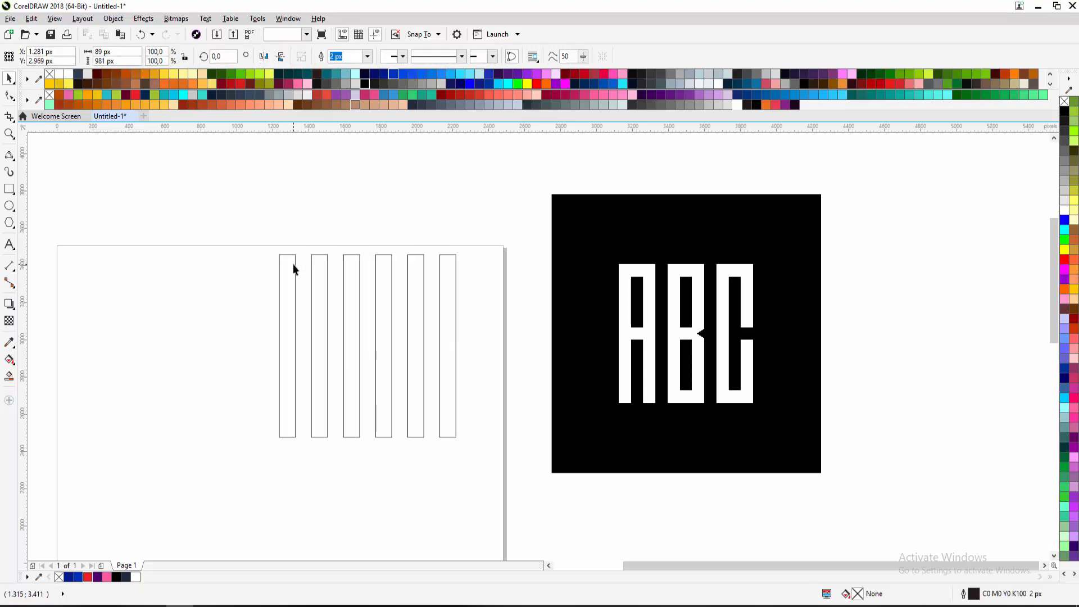
pyautogui.click(326, 262)
pyautogui.click(358, 263)
pyautogui.click(392, 265)
pyautogui.click(415, 262)
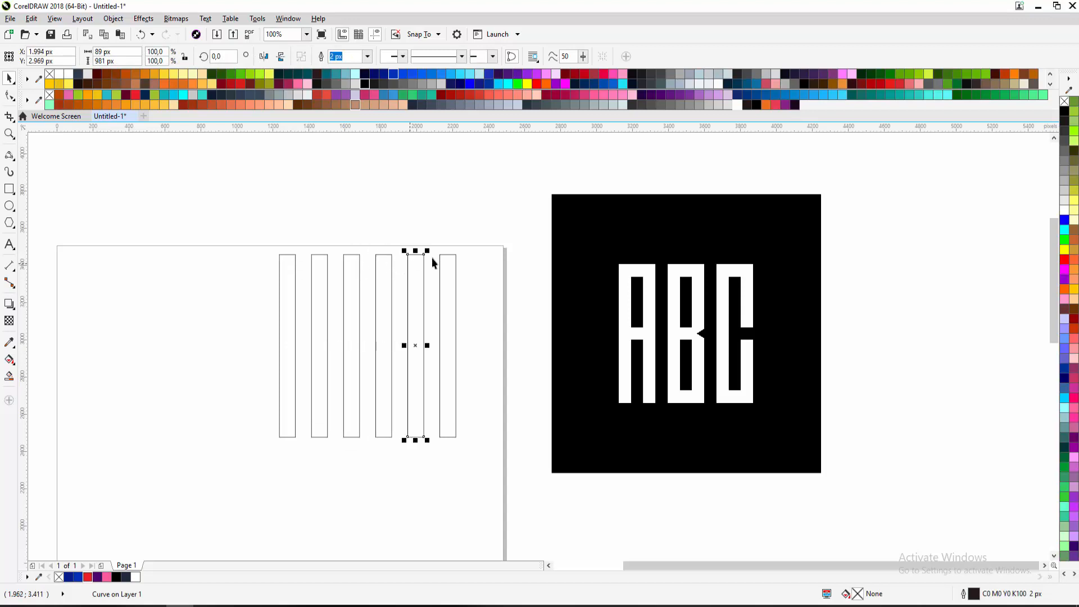
pyautogui.click(449, 264)
pyautogui.click(436, 222)
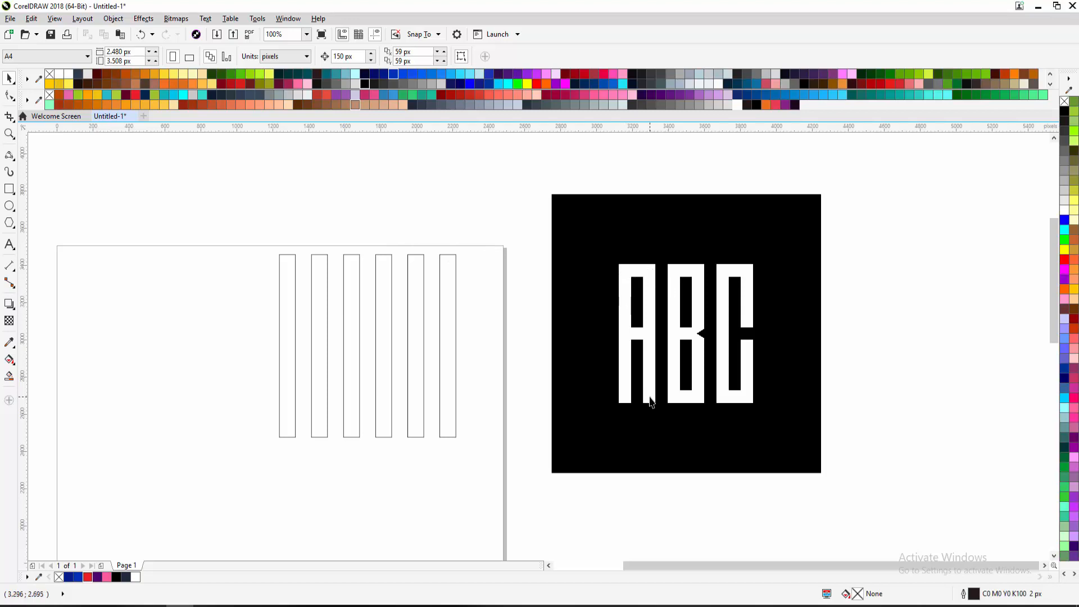
pyautogui.click(295, 270)
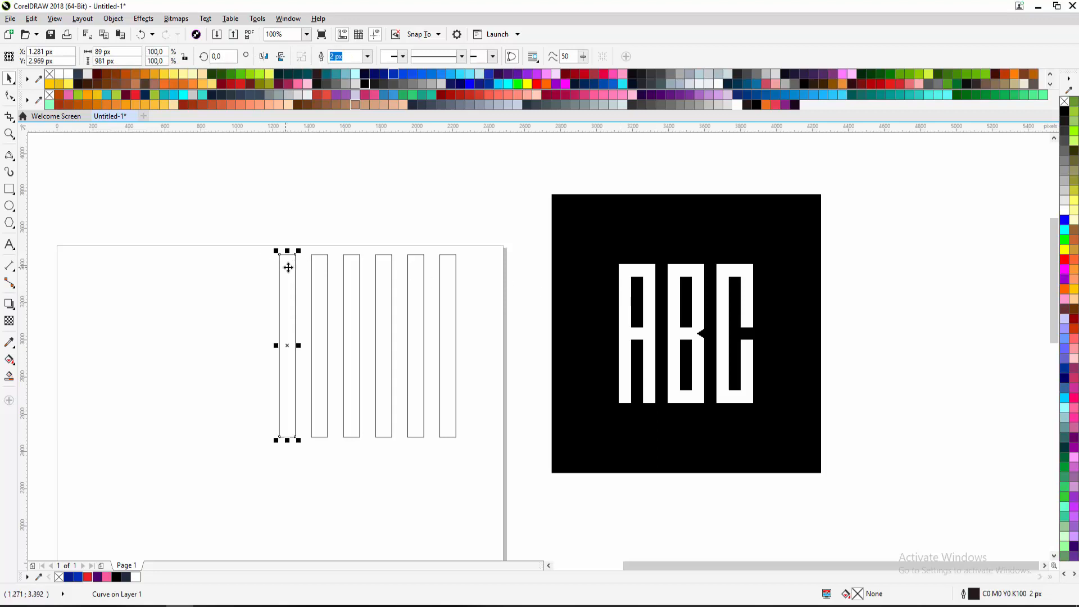
pyautogui.moveTo(265, 234); pyautogui.dragTo(336, 471)
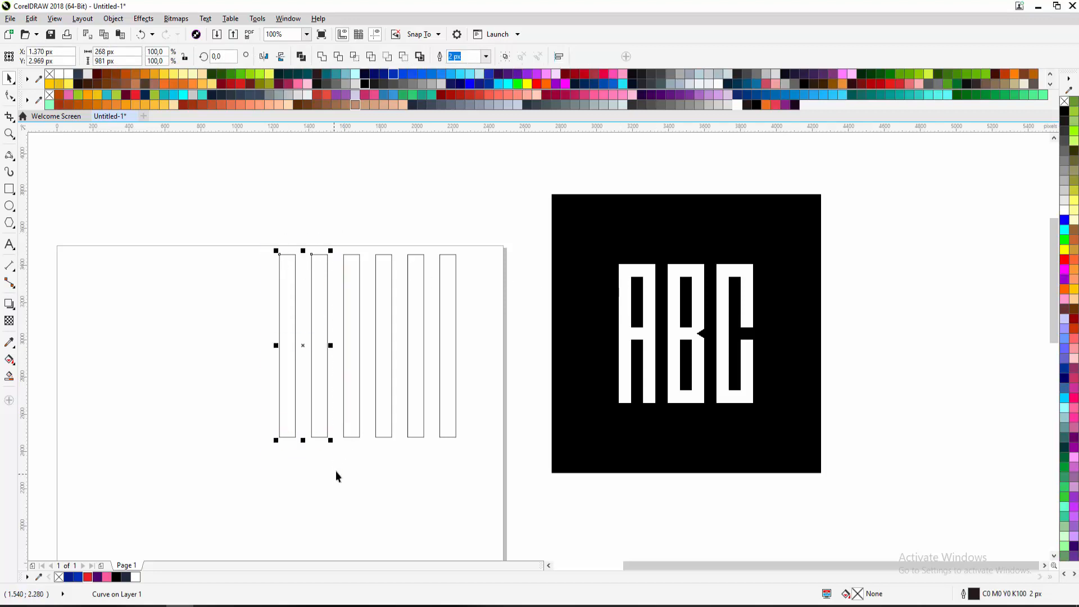
pyautogui.click(365, 85)
pyautogui.click(393, 190)
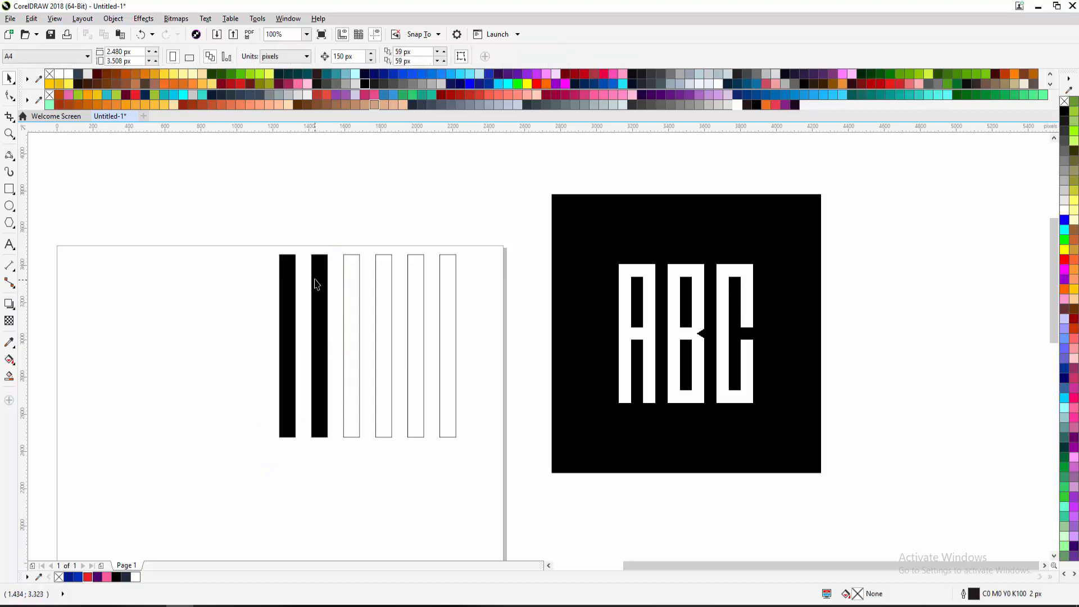
pyautogui.hotkey('ctrl', 'z')
pyautogui.click(326, 234)
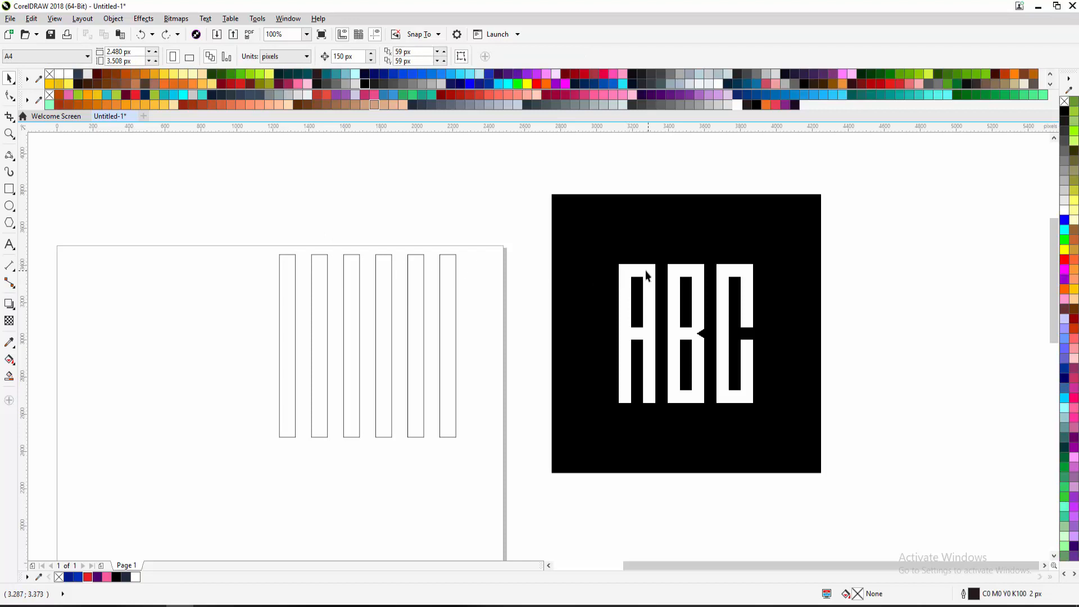
pyautogui.click(291, 296)
pyautogui.click(286, 263)
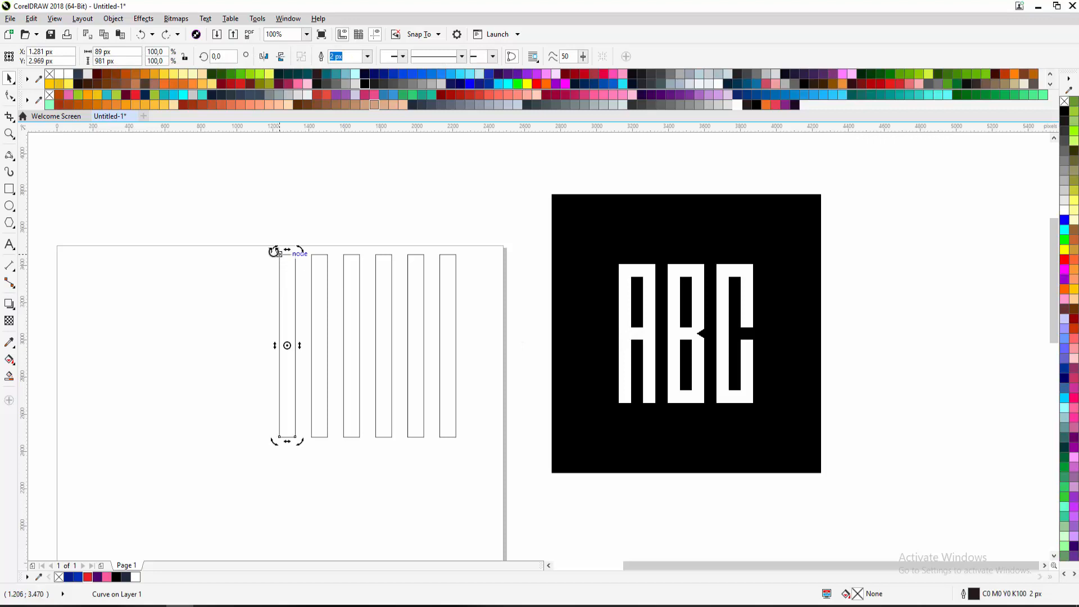
# Rotate a copy of the left strip to horizontal, place it on the strip tops, and shorten it to 268 px
pyautogui.click(282, 272)
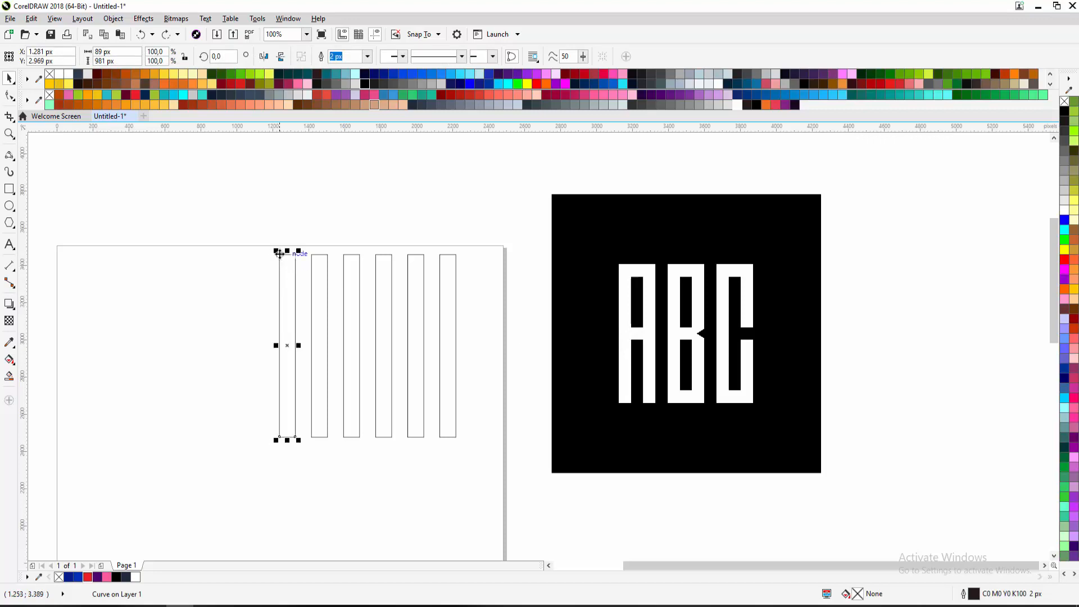
pyautogui.click(279, 255)
pyautogui.moveTo(276, 248); pyautogui.dragTo(381, 329)
pyautogui.click(212, 341)
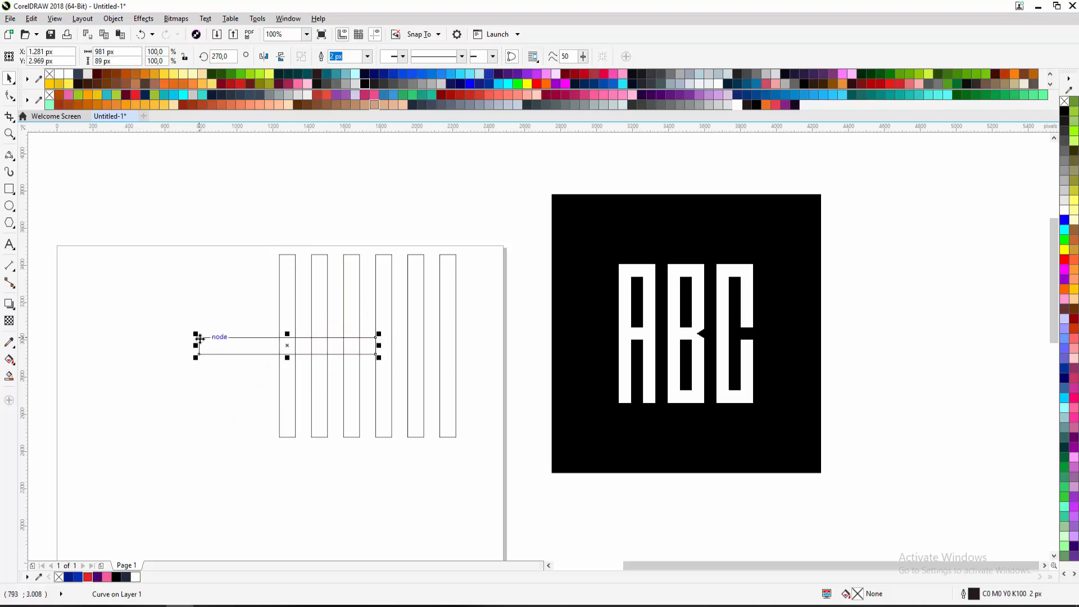
pyautogui.moveTo(210, 338); pyautogui.dragTo(275, 260)
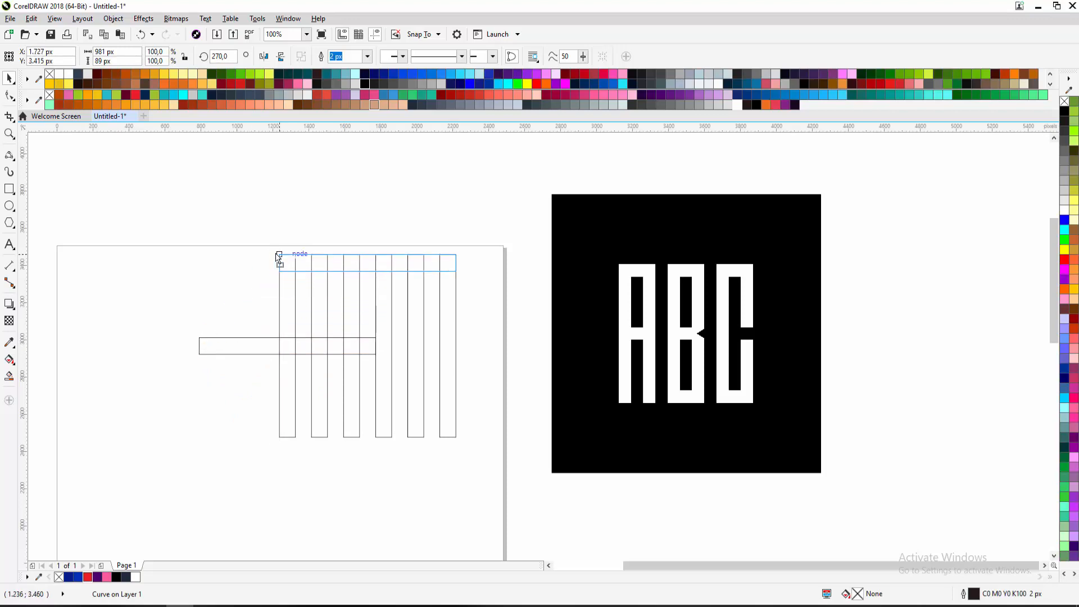
pyautogui.moveTo(279, 254)
pyautogui.mouseDown()
pyautogui.moveTo(225, 315)
pyautogui.moveTo(279, 255)
pyautogui.mouseUp()
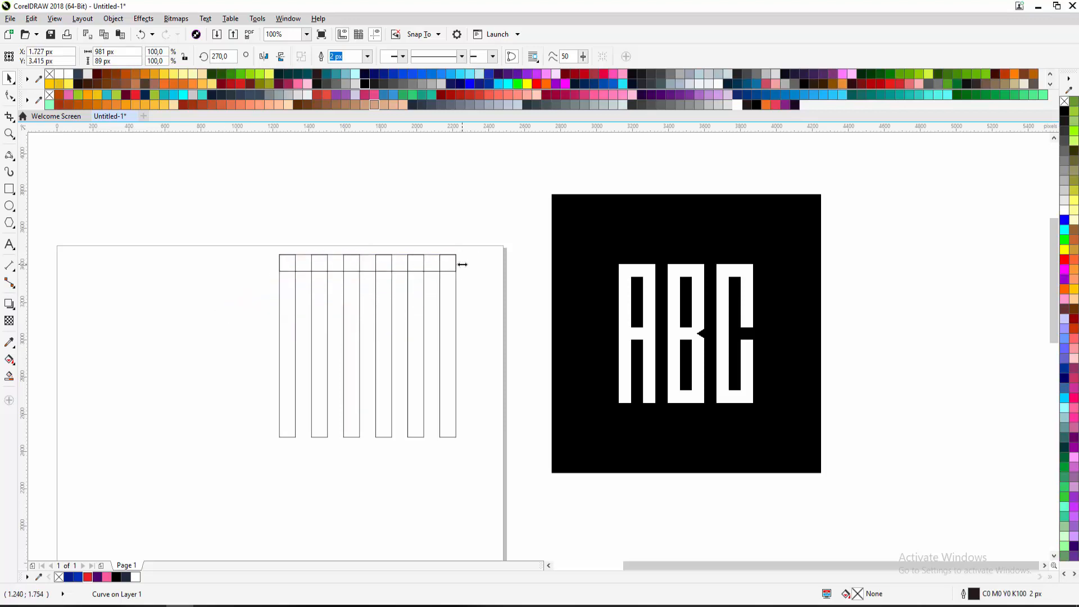
pyautogui.moveTo(463, 264); pyautogui.dragTo(330, 263)
# Select the first two vertical strips together, then clear the selection
pyautogui.click(292, 294)
pyautogui.click(318, 299)
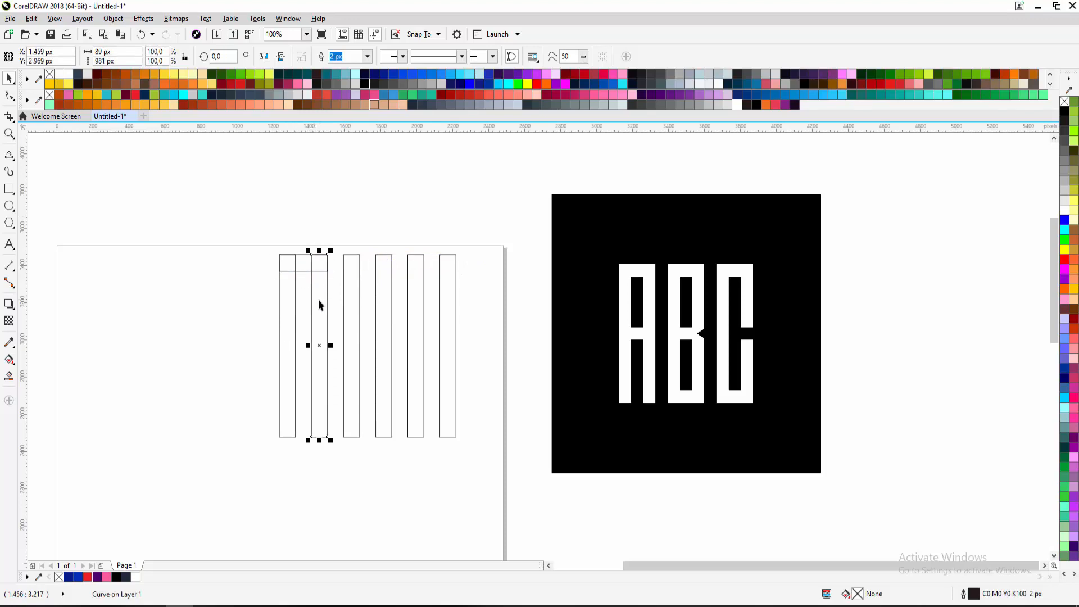
pyautogui.click(288, 295)
pyautogui.click(321, 292)
pyautogui.click(298, 224)
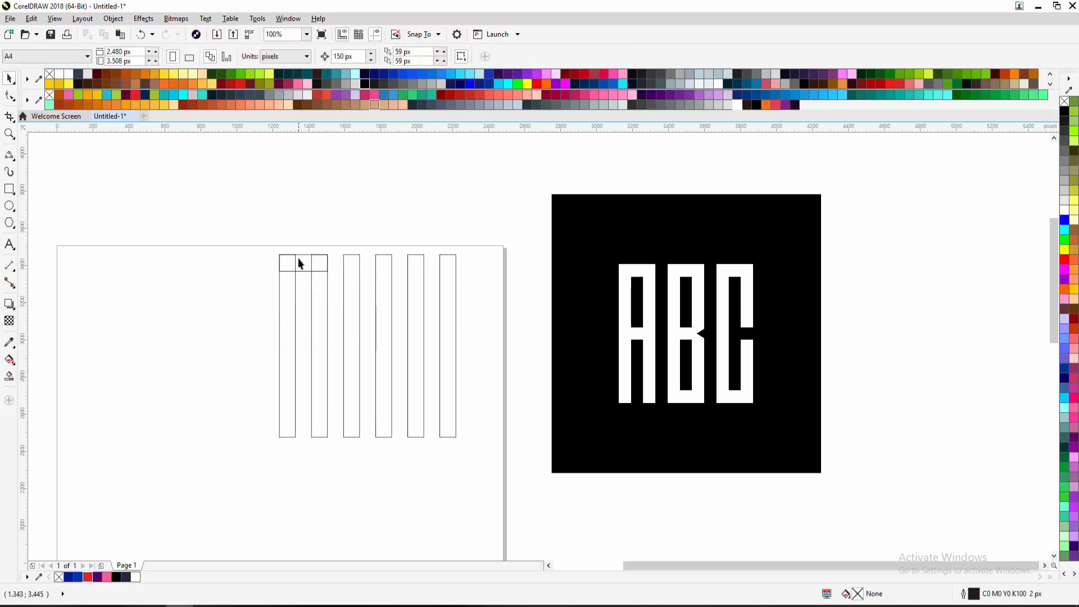
# Zoom in and drag the top bar's ends toward the first two strips' outer edges, undoing a wrong left-end resize
pyautogui.scroll(2, 300, 263)
pyautogui.click(260, 265)
pyautogui.scroll(2, 260, 266)
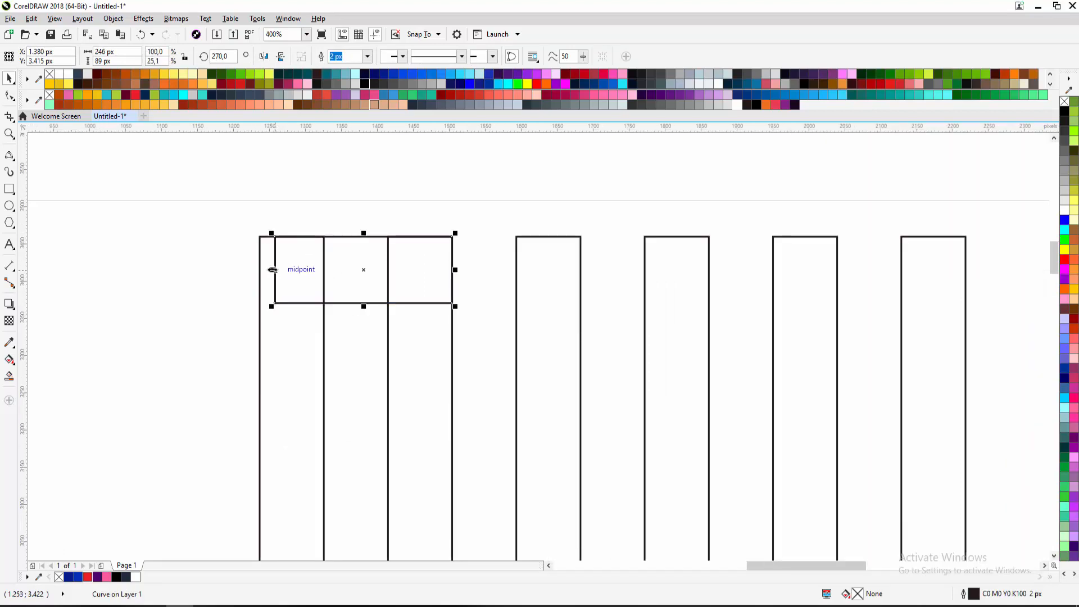
pyautogui.moveTo(273, 270); pyautogui.dragTo(258, 236)
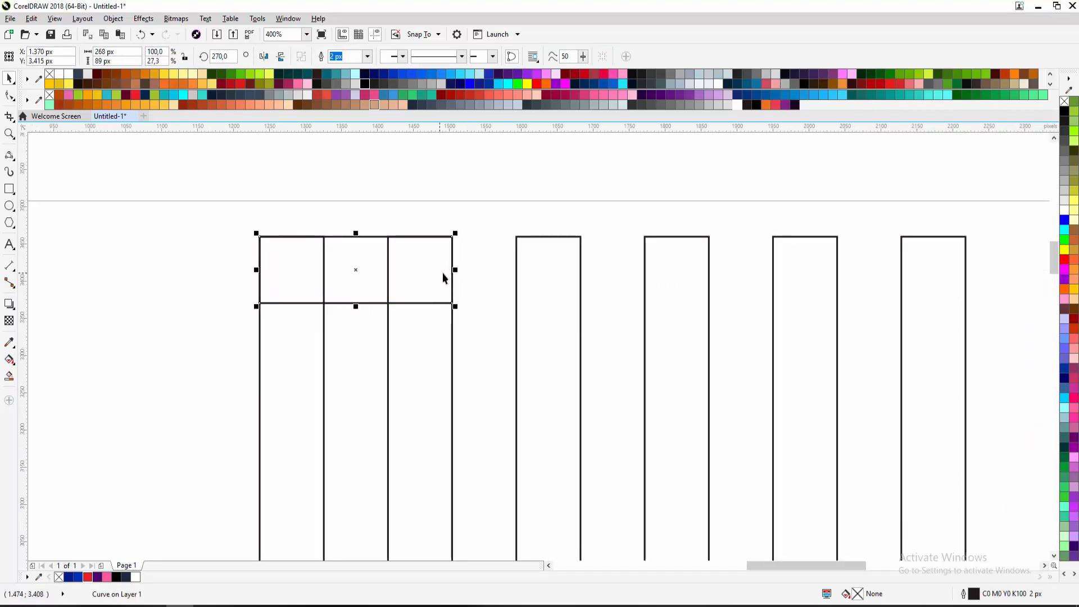
pyautogui.moveTo(453, 270); pyautogui.dragTo(454, 237)
pyautogui.click(472, 237)
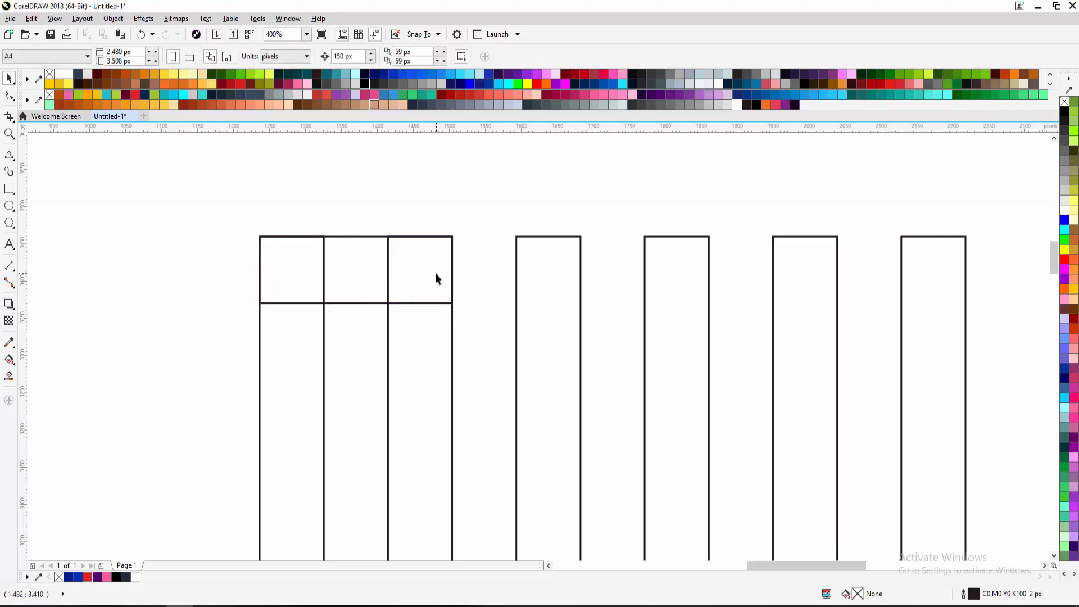
pyautogui.click(452, 270)
pyautogui.moveTo(456, 269); pyautogui.dragTo(417, 269)
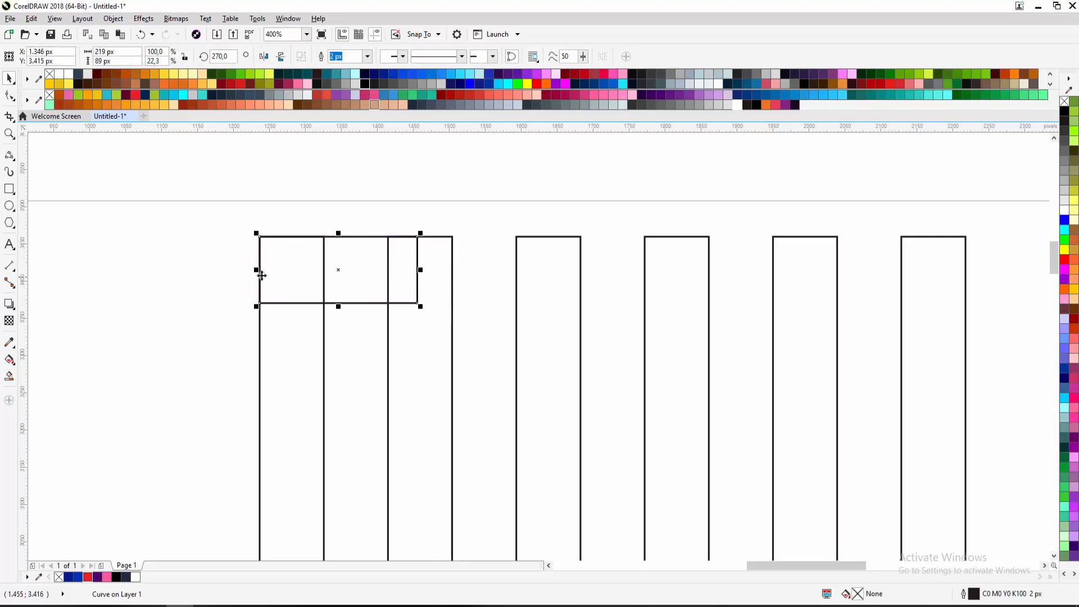
pyautogui.moveTo(259, 269); pyautogui.dragTo(284, 269)
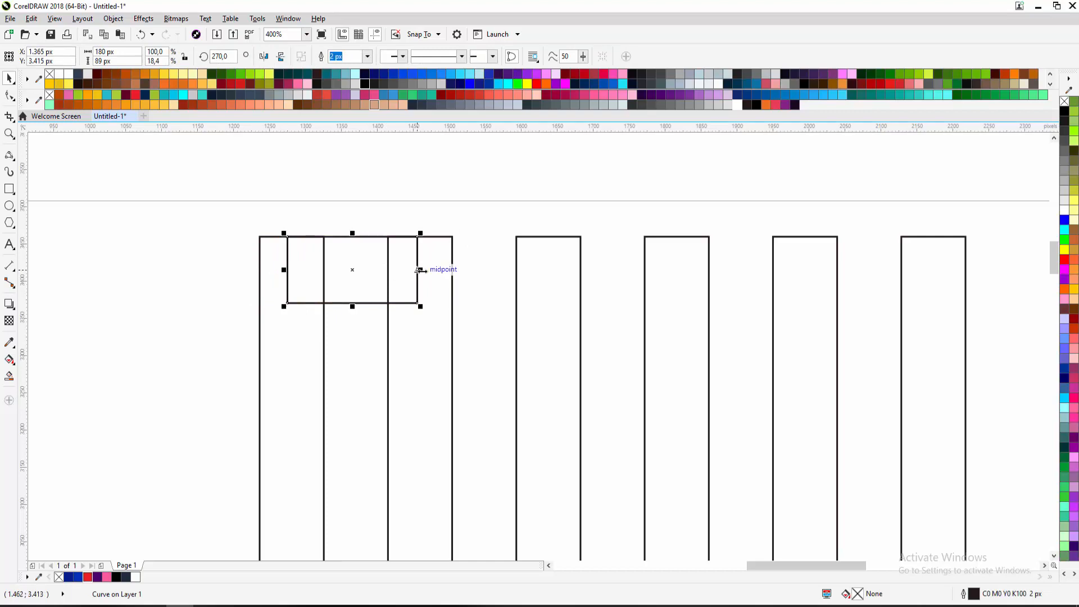
pyautogui.hotkey('ctrl', 'z')
# Resize the top bar's right end so the bar spans exactly 268 px to the outer strip edge
pyautogui.moveTo(421, 270); pyautogui.dragTo(526, 270)
pyautogui.scroll(-2, 463, 287)
pyautogui.click(449, 310)
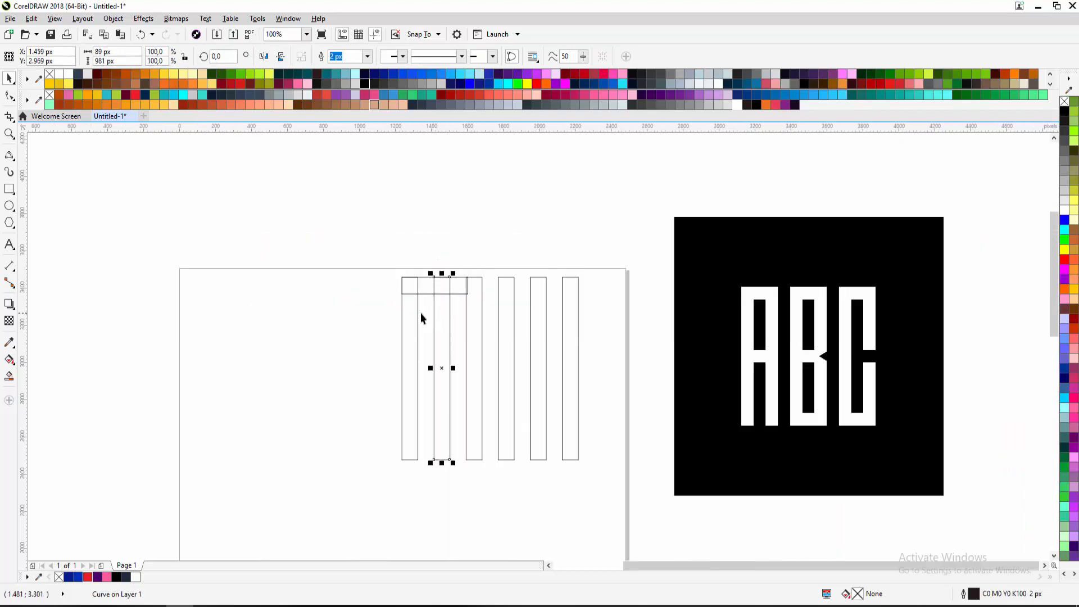
pyautogui.click(418, 312)
pyautogui.click(455, 262)
pyautogui.click(469, 281)
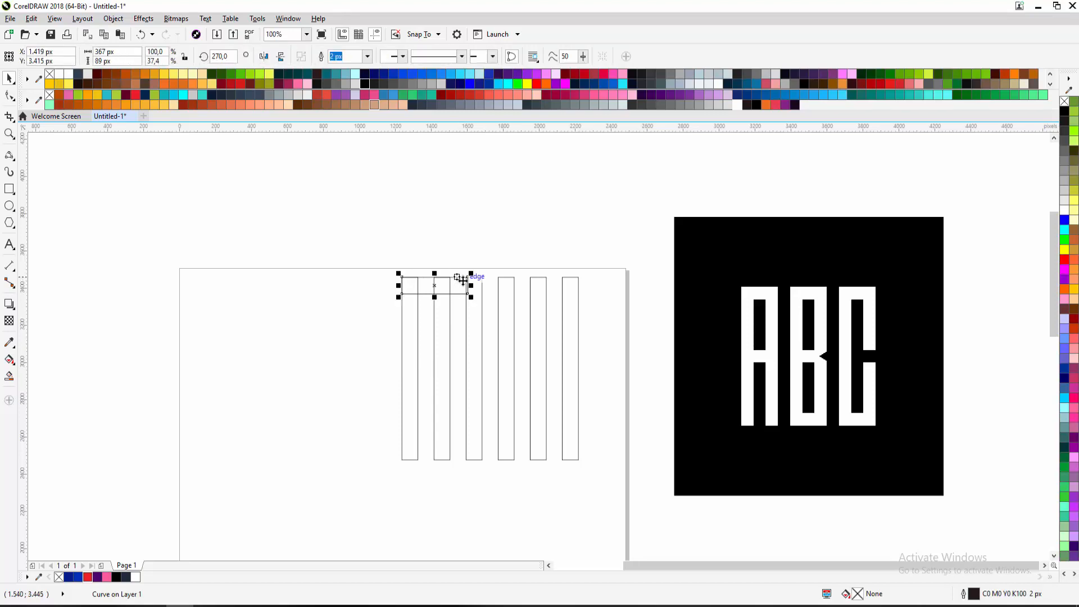
pyautogui.moveTo(473, 286); pyautogui.dragTo(453, 288)
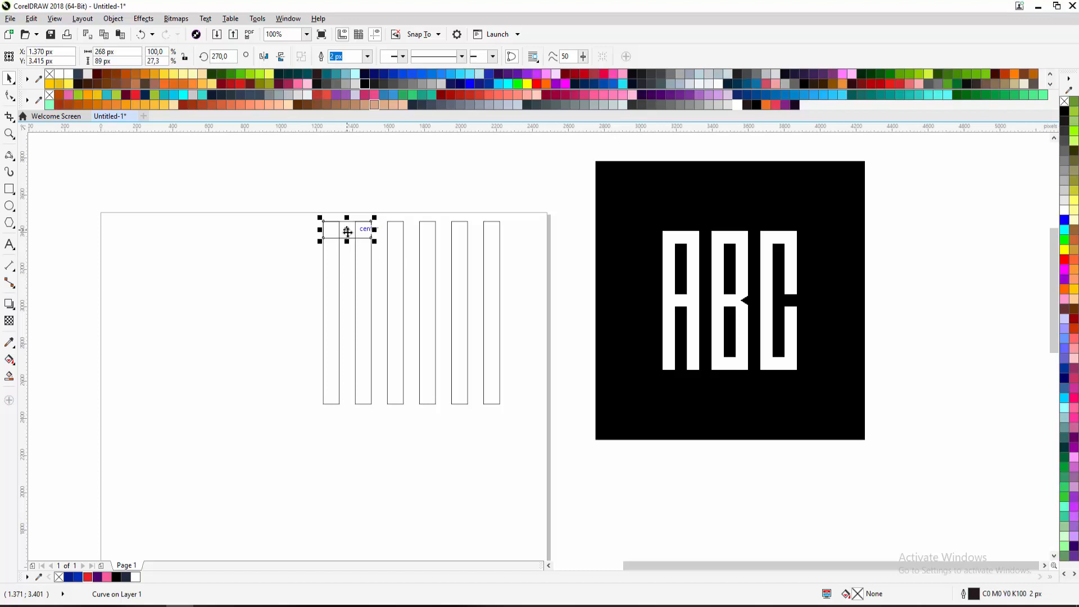
# Drop a 268 × 89 px copy of the top bar midway down the first two strips as the A's crossbar
pyautogui.scroll(1, 348, 232)
pyautogui.scroll(-1, 330, 191)
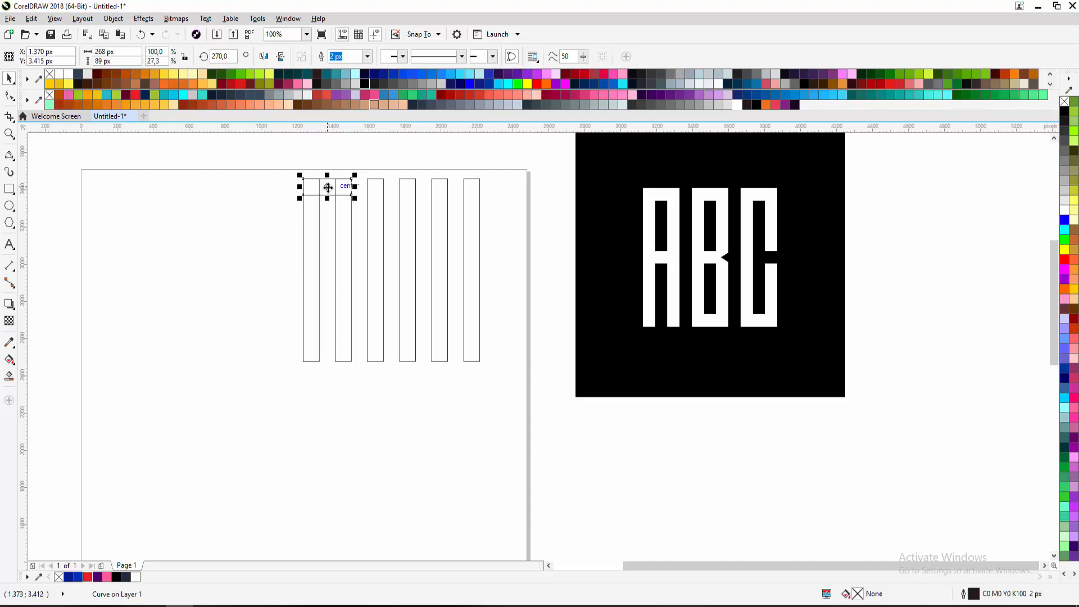
pyautogui.moveTo(328, 186); pyautogui.dragTo(339, 363)
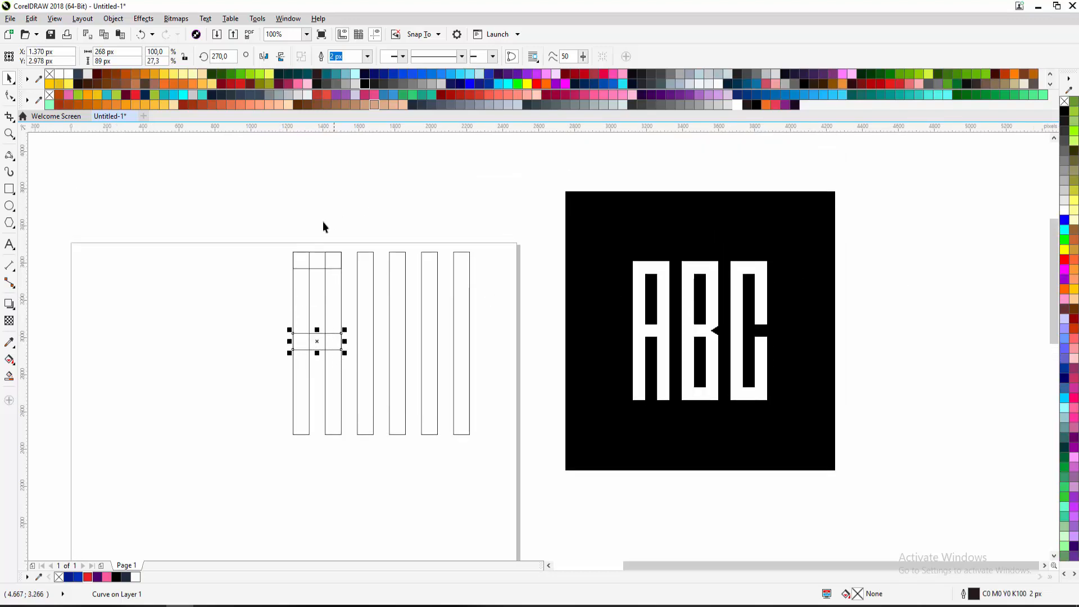
pyautogui.moveTo(270, 308); pyautogui.dragTo(244, 279)
pyautogui.scroll(4, 268, 277)
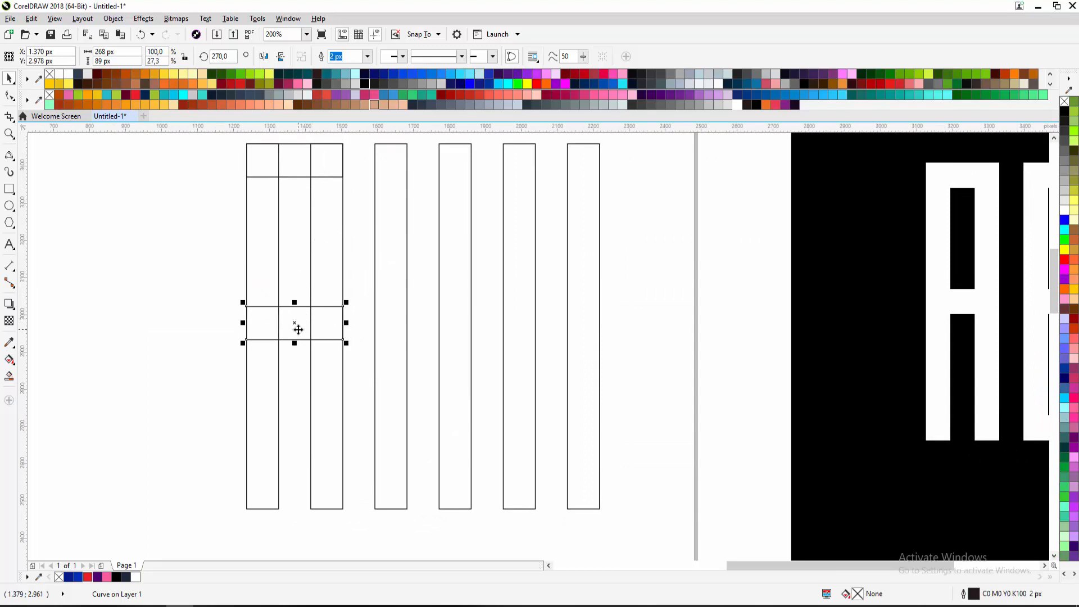
# Nudge the crossbar slightly lower, then try moving it up and undo that move
pyautogui.click(377, 241)
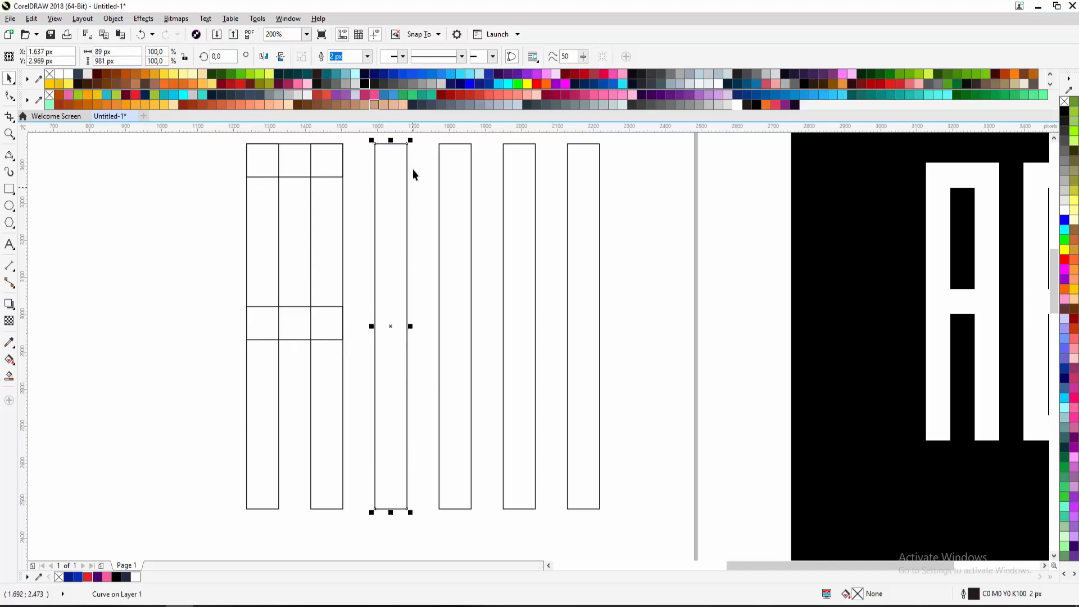
pyautogui.click(296, 325)
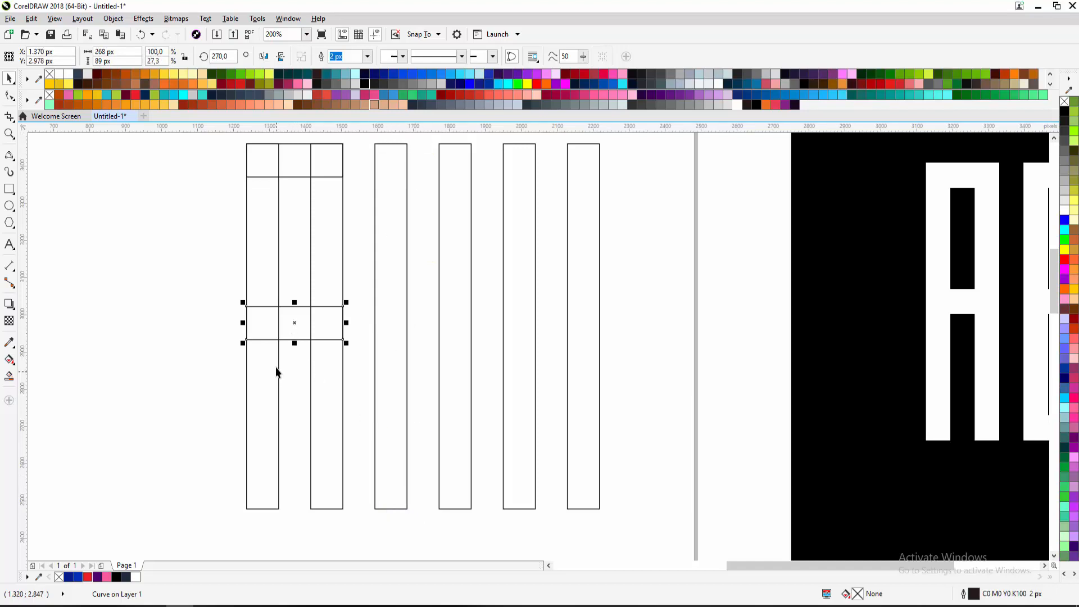
pyautogui.moveTo(307, 336); pyautogui.dragTo(316, 355)
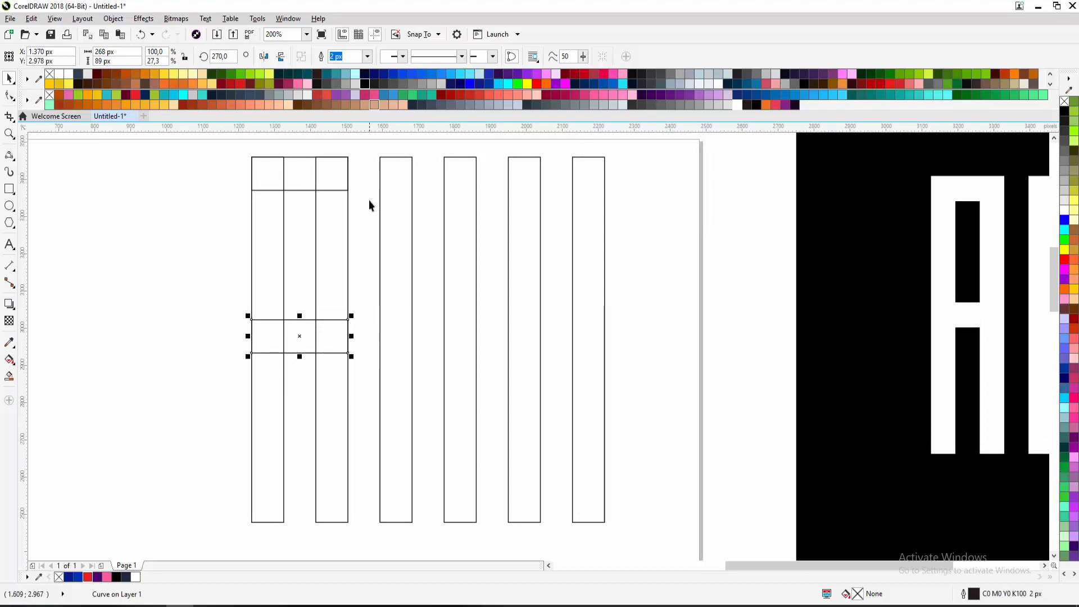
pyautogui.keyDown('shift'); pyautogui.click(389, 307); pyautogui.keyUp('shift')
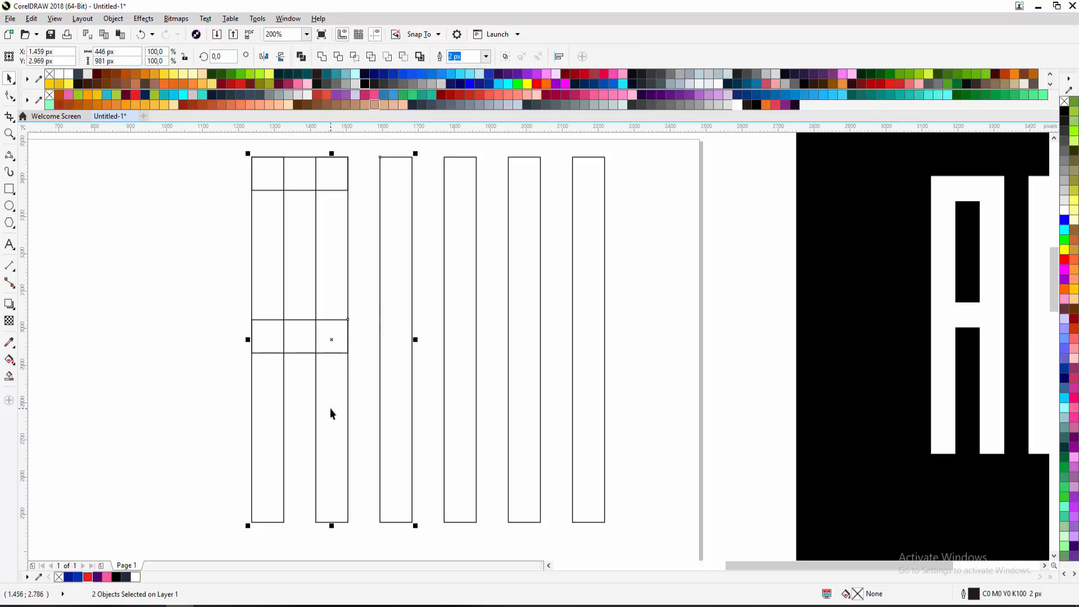
pyautogui.press('Down')
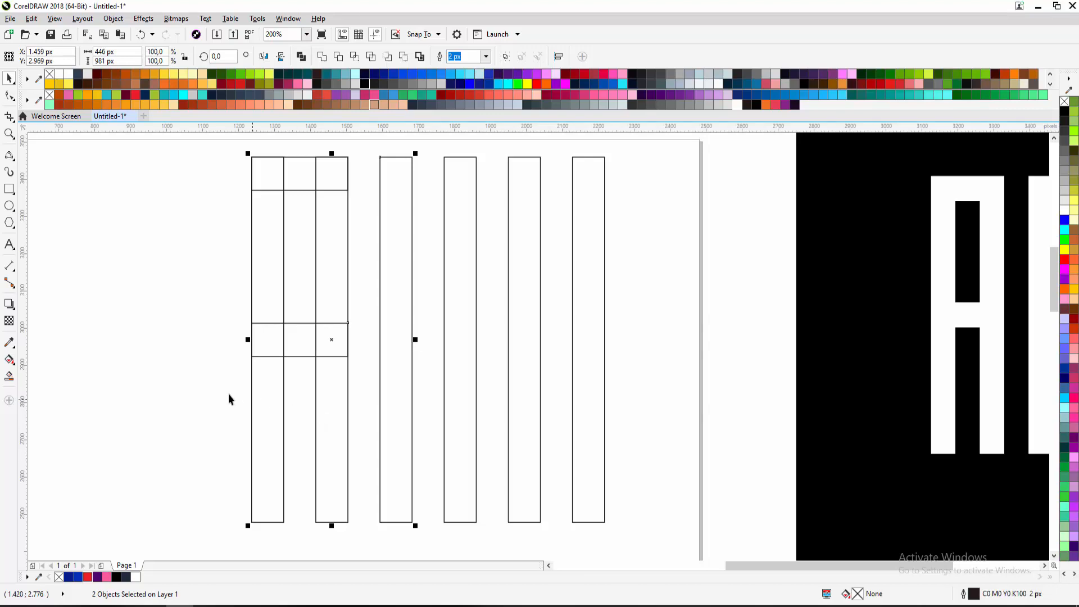
pyautogui.click(309, 356)
pyautogui.moveTo(308, 356); pyautogui.dragTo(318, 247)
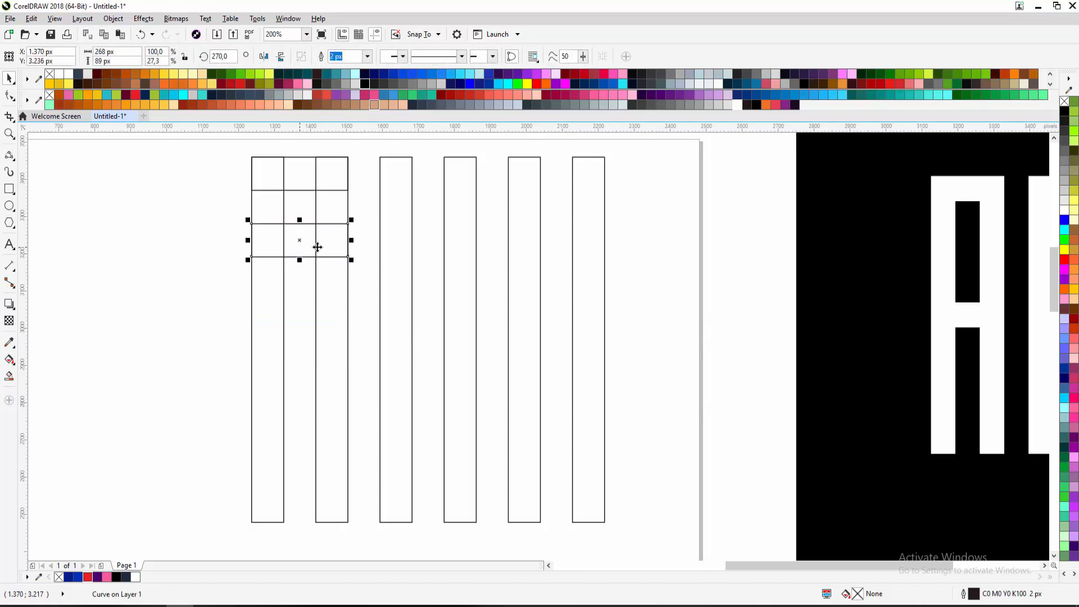
pyautogui.keyDown('shift'); pyautogui.click(390, 195); pyautogui.keyUp('shift')
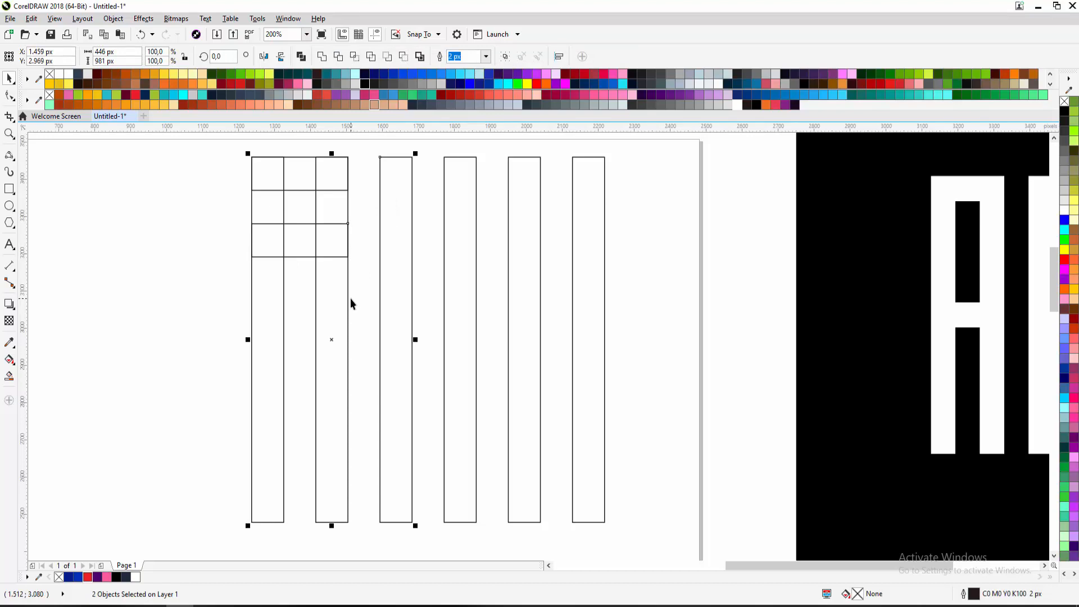
pyautogui.hotkey('ctrl', 'z')
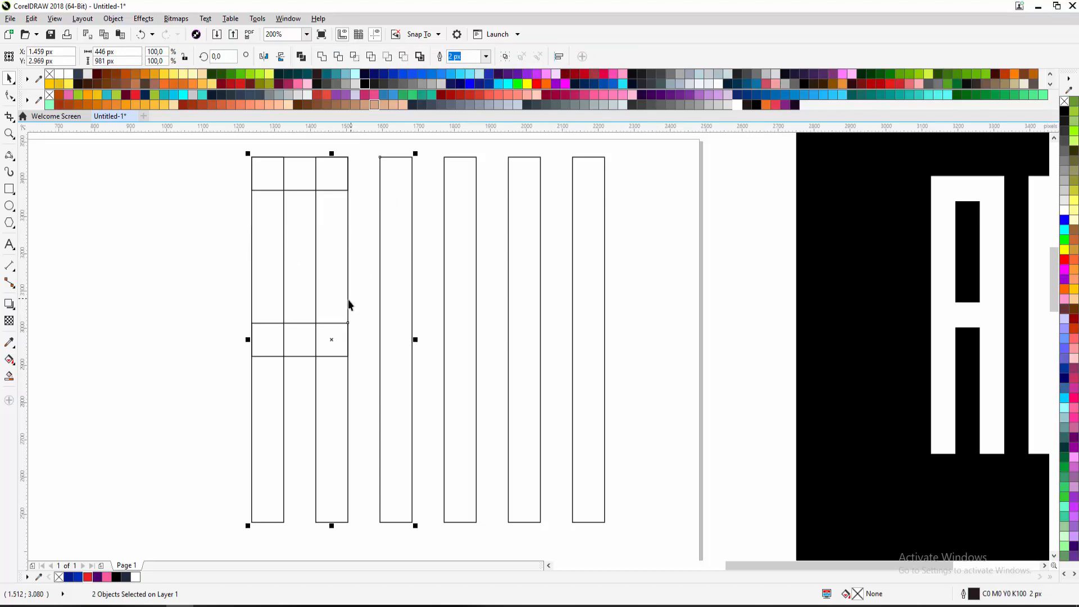
# Zoom out and marquee-select all four pieces of the A
pyautogui.click(174, 345)
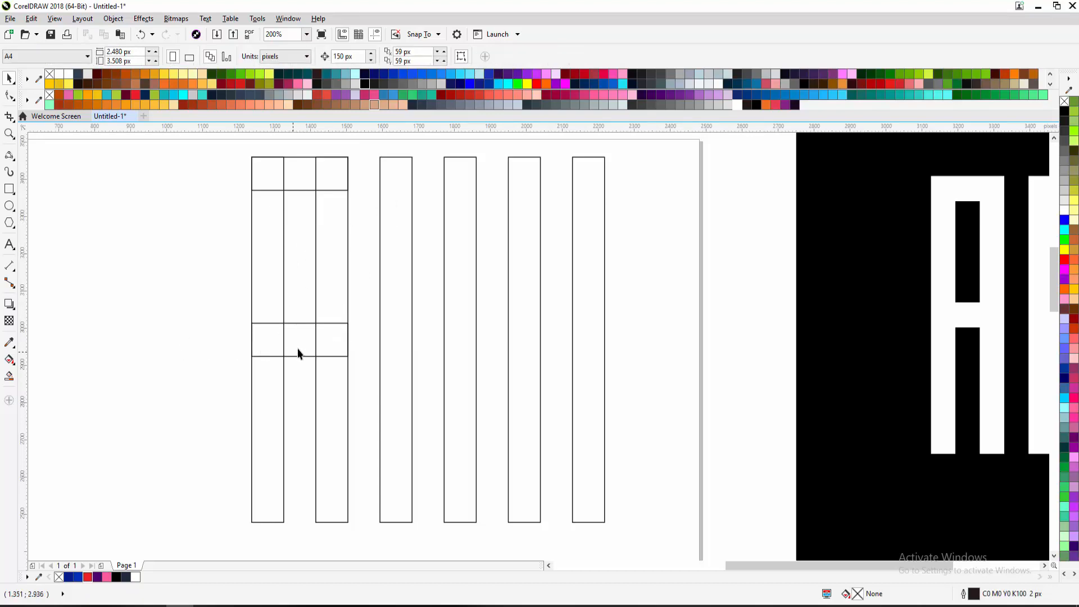
pyautogui.scroll(-3, 285, 366)
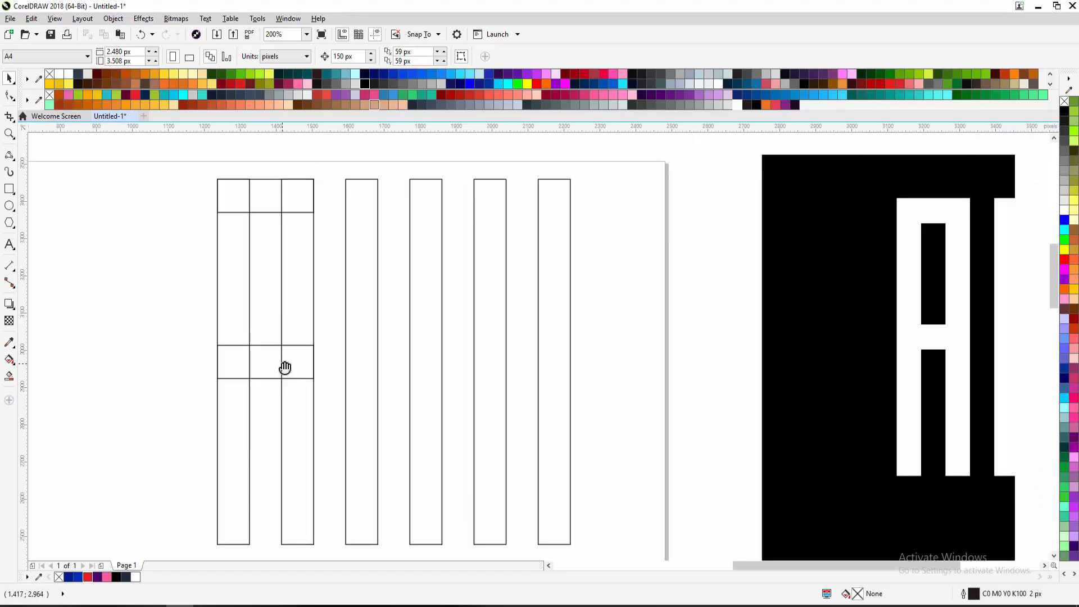
pyautogui.moveTo(166, 212); pyautogui.dragTo(246, 462)
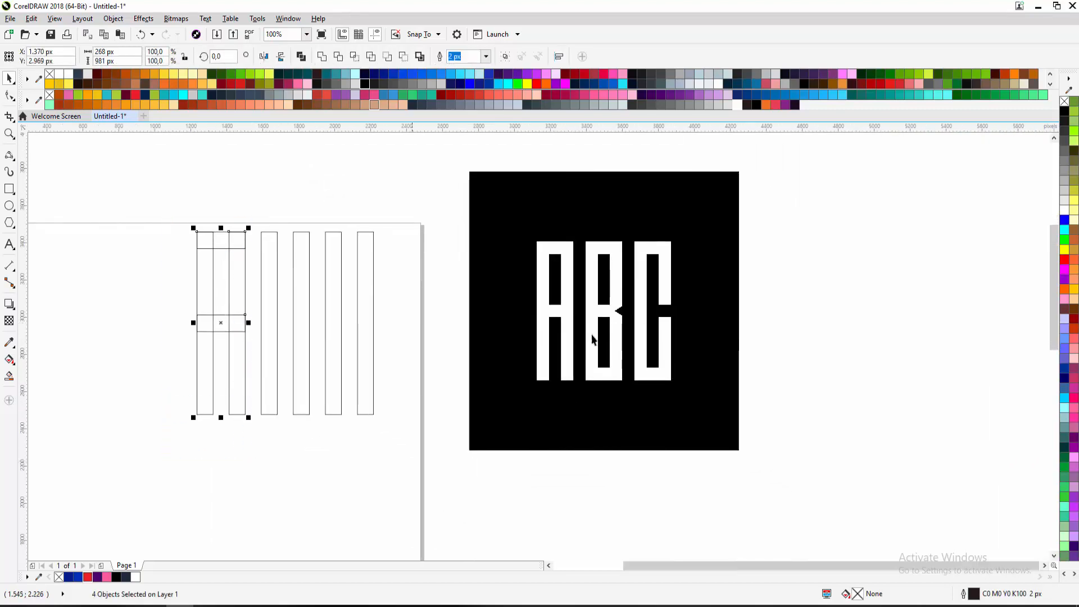
pyautogui.click(633, 106)
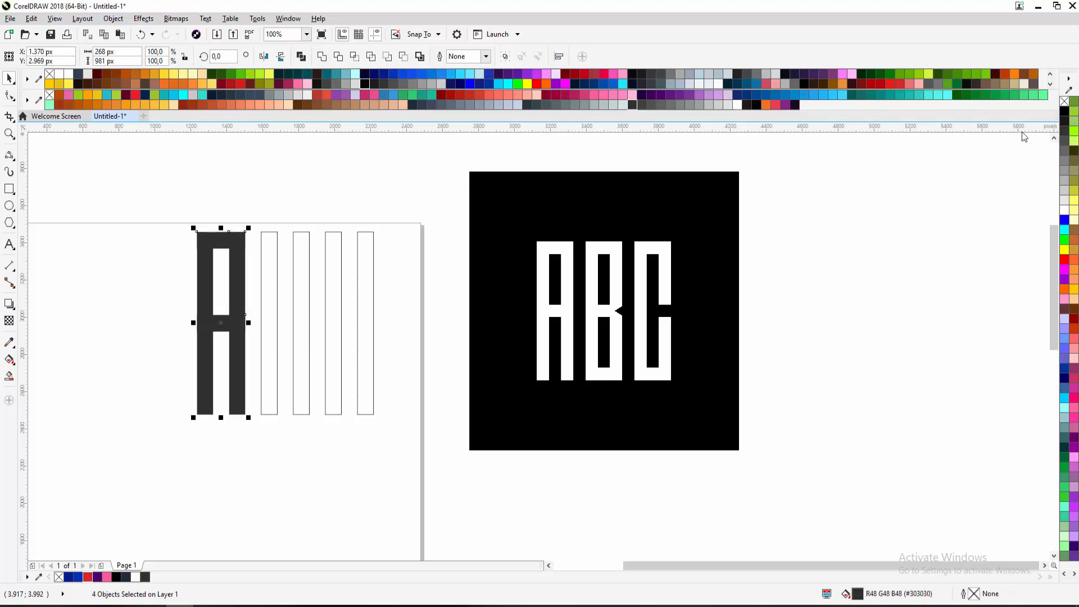
pyautogui.click(984, 157)
pyautogui.hotkey('ctrl', 'z')
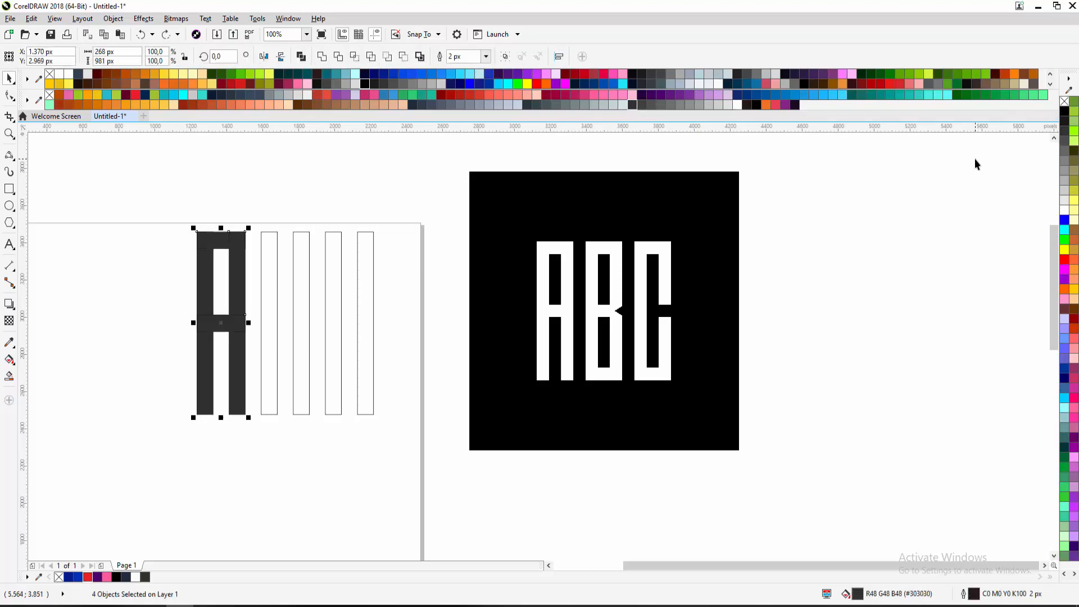
pyautogui.hotkey('ctrl', 'z')
pyautogui.click(966, 181)
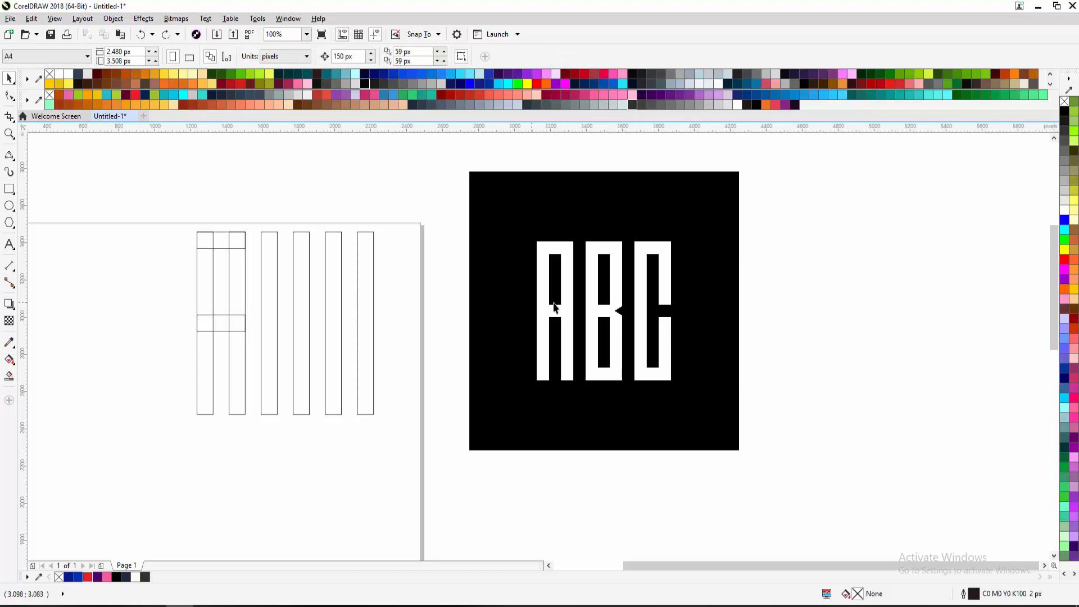
pyautogui.moveTo(445, 319); pyautogui.dragTo(502, 309)
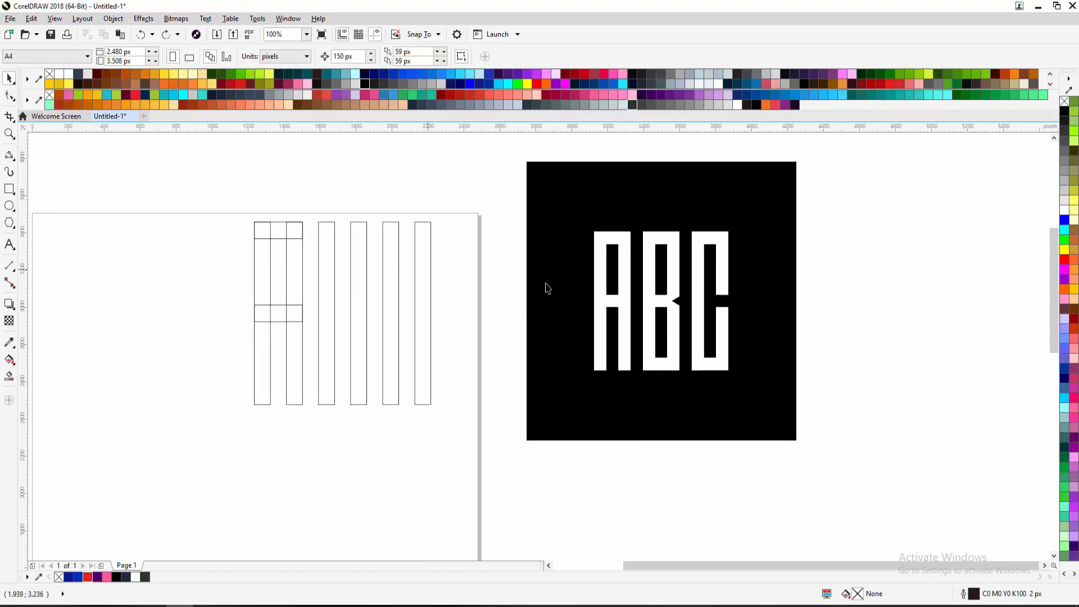
pyautogui.moveTo(632, 289); pyautogui.dragTo(554, 284)
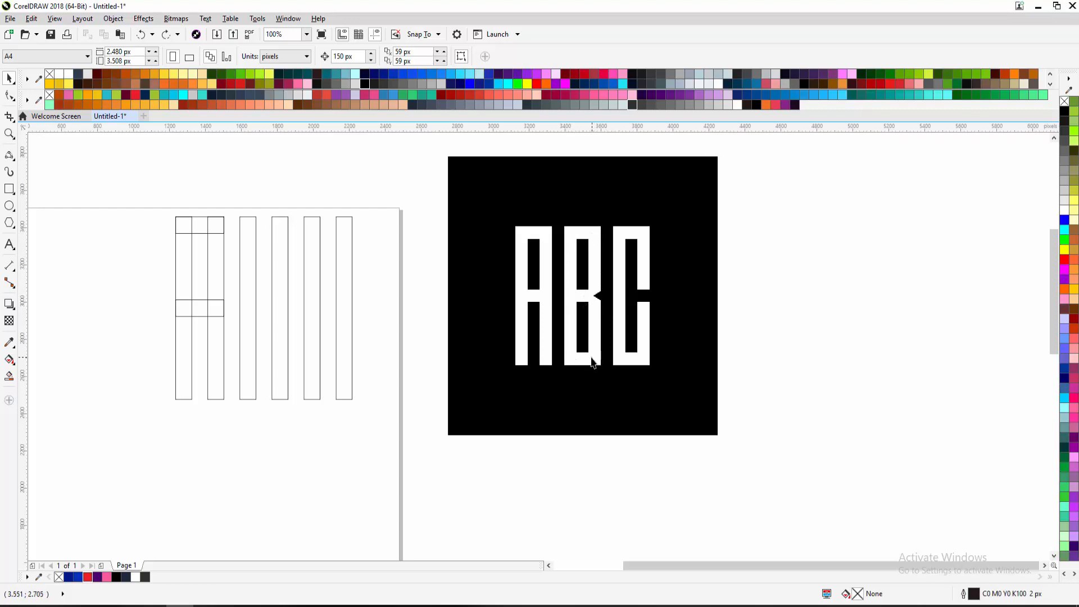
pyautogui.click(248, 225)
pyautogui.click(283, 227)
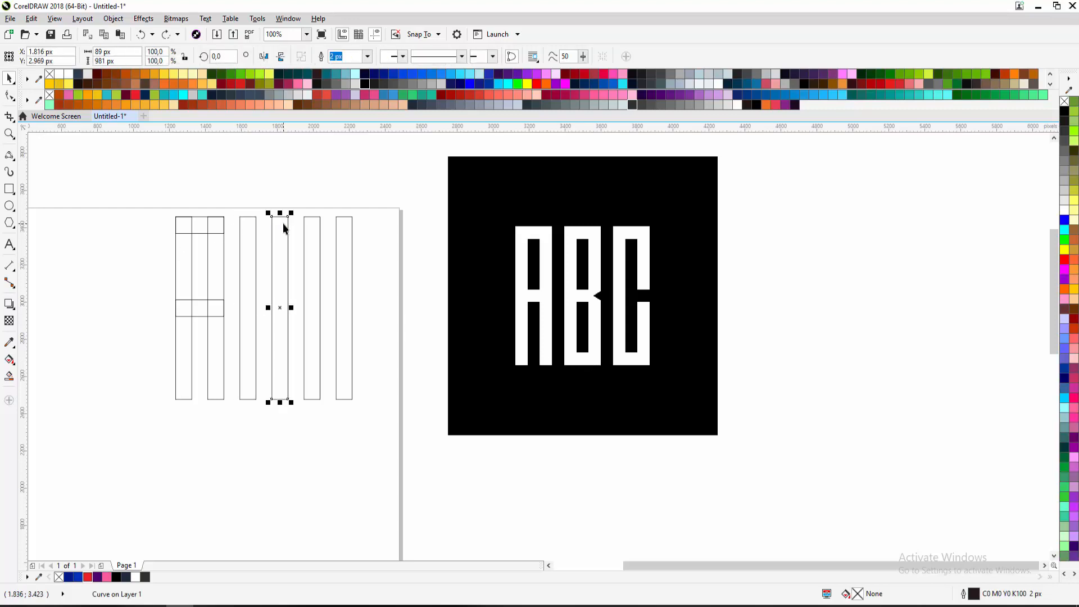
pyautogui.click(252, 232)
pyautogui.click(275, 227)
pyautogui.click(275, 227)
pyautogui.click(246, 237)
pyautogui.click(259, 189)
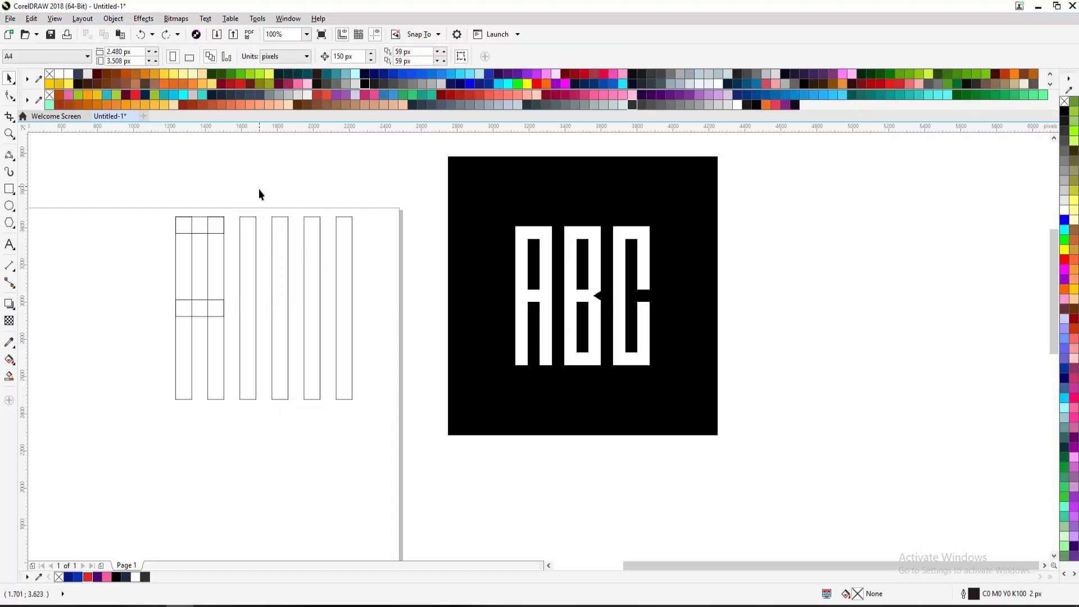
pyautogui.click(196, 229)
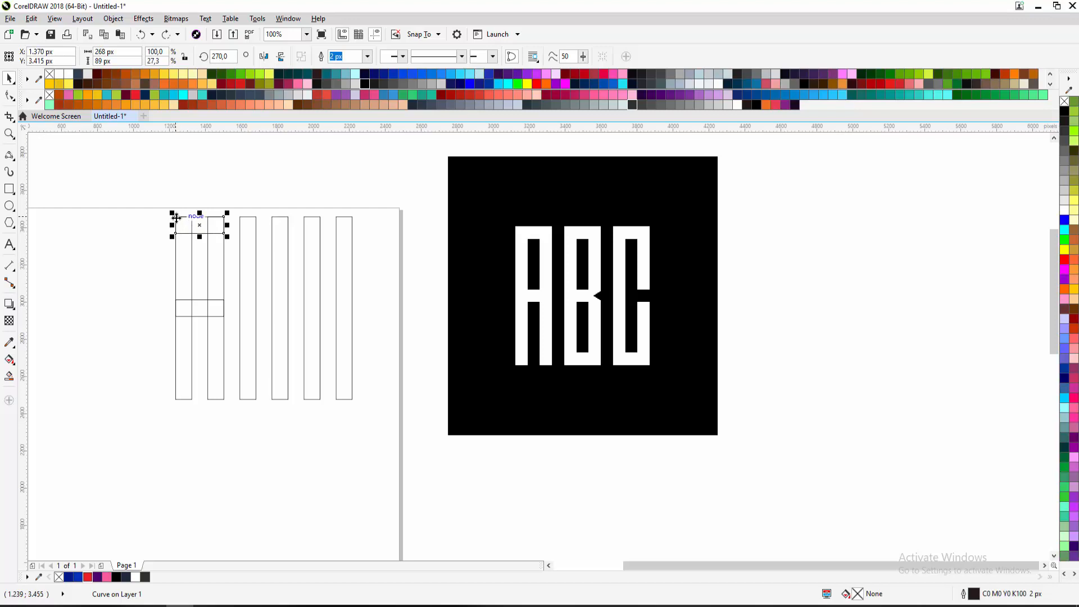
# Drop a 268 × 89 px copy of the A's top band onto the third and fourth strips, undoing misplaced drops
pyautogui.moveTo(176, 218); pyautogui.dragTo(241, 219)
pyautogui.moveTo(241, 219); pyautogui.dragTo(241, 220)
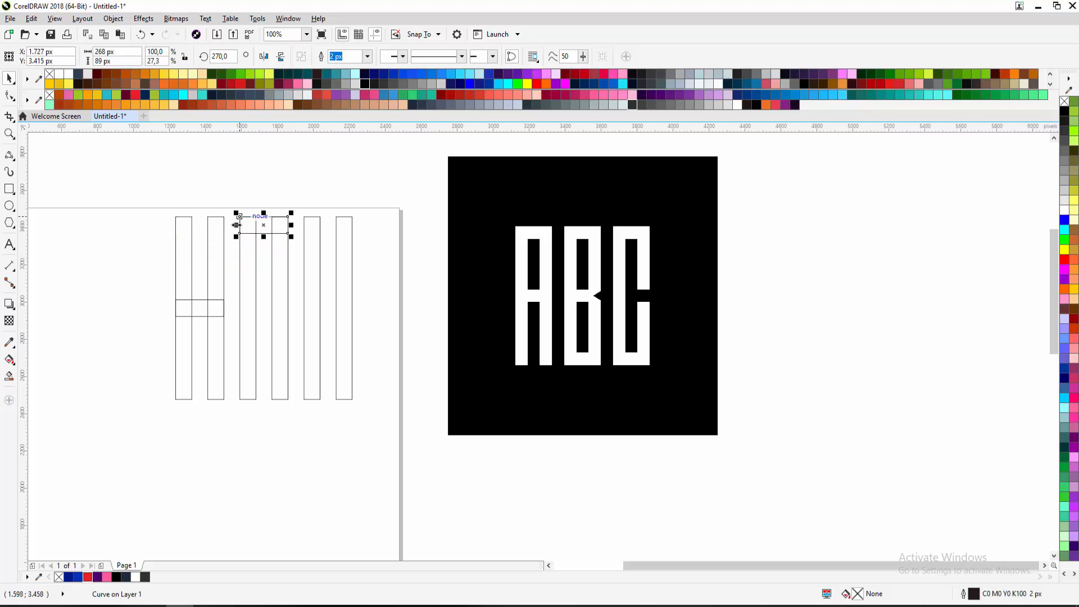
pyautogui.hotkey('ctrl', 'z')
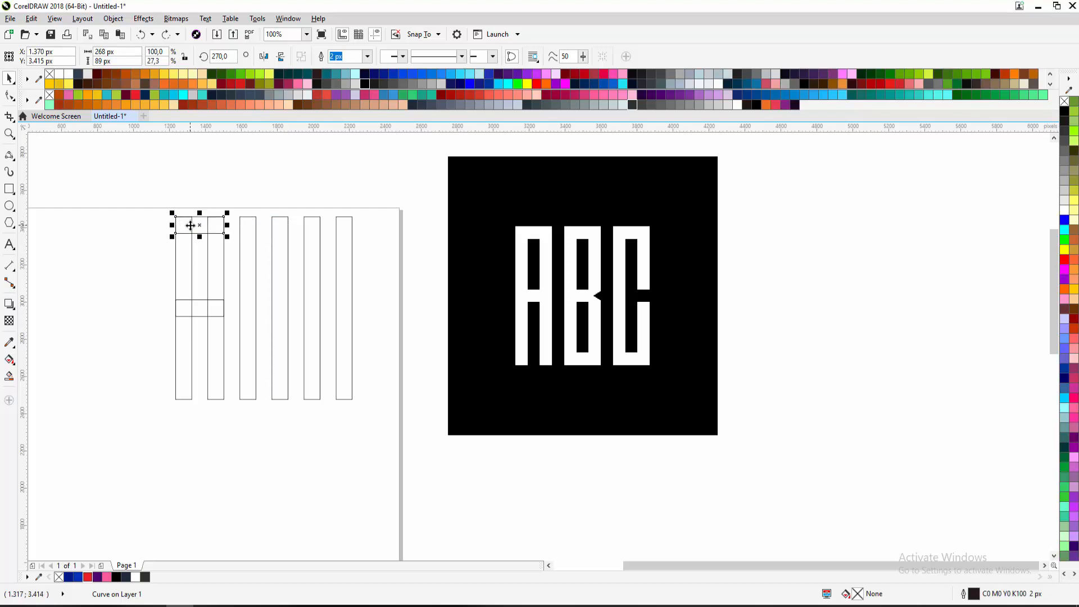
pyautogui.scroll(2, 188, 224)
pyautogui.moveTo(210, 226); pyautogui.dragTo(337, 231)
pyautogui.hotkey('ctrl', 'z')
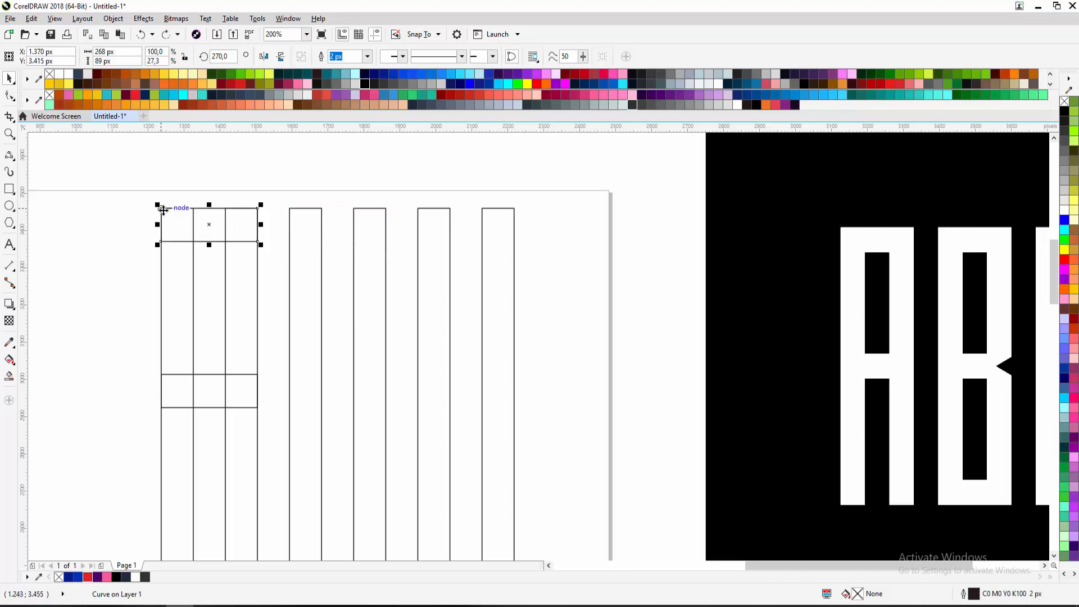
pyautogui.moveTo(162, 210); pyautogui.dragTo(288, 211)
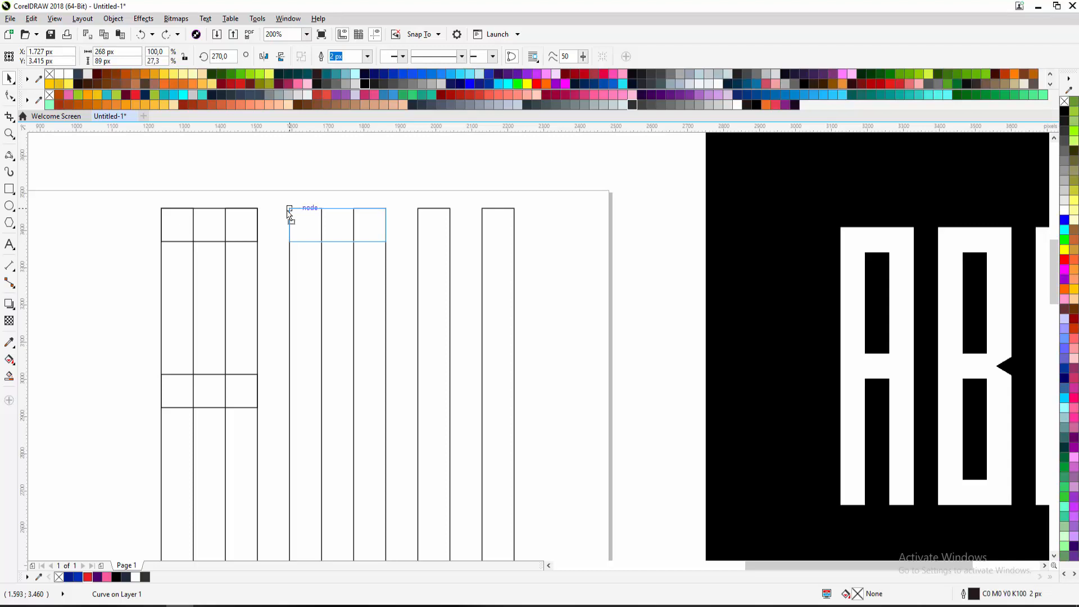
pyautogui.moveTo(289, 211); pyautogui.dragTo(289, 212)
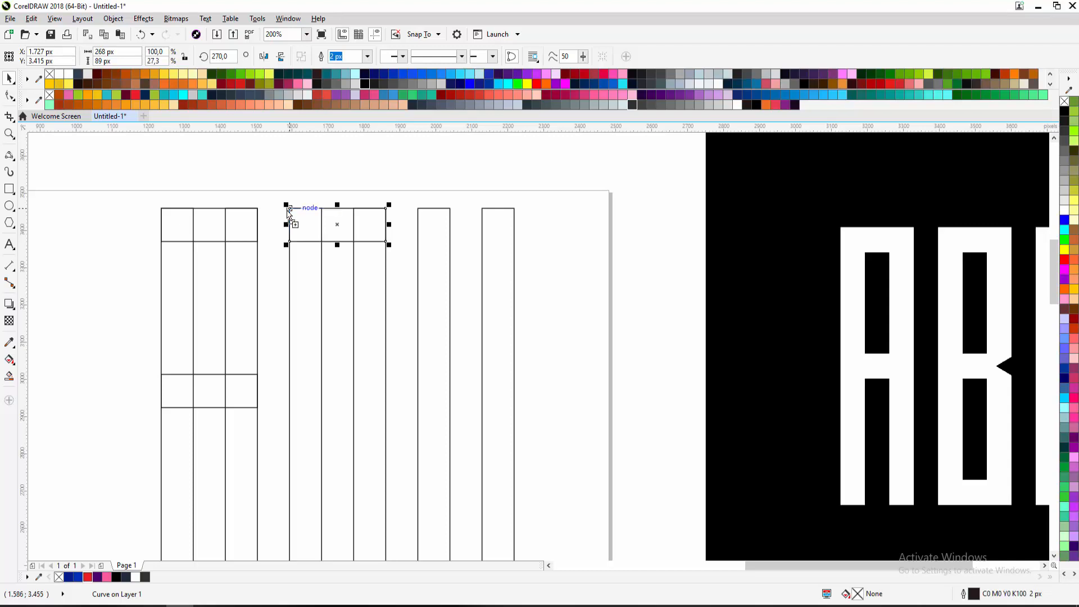
pyautogui.scroll(-2, 293, 235)
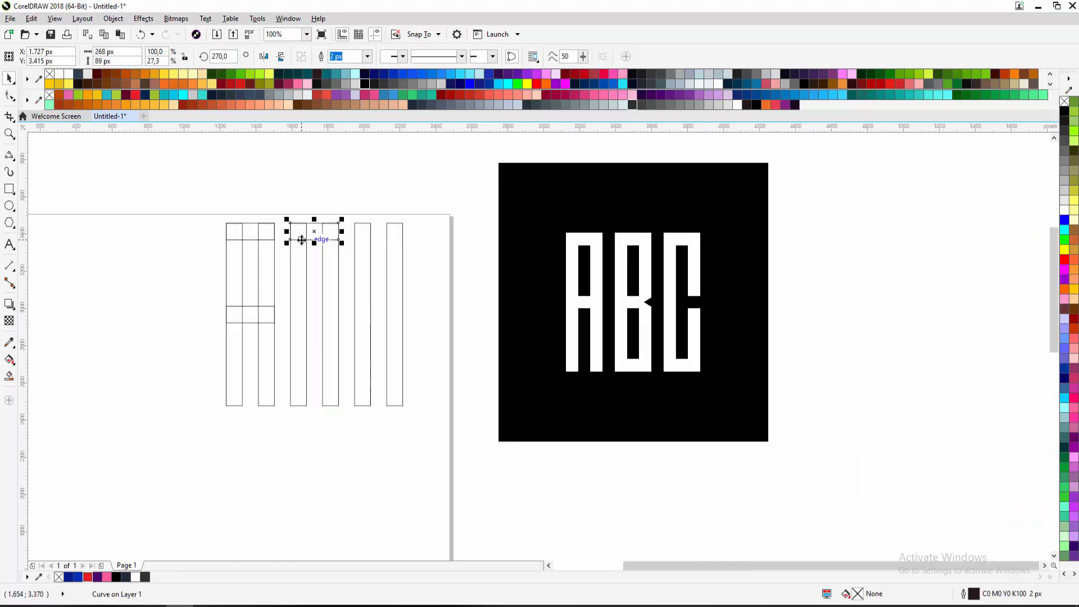
# Copy the B's band downward and centre it vertically on the tall bar with E
pyautogui.moveTo(301, 240); pyautogui.dragTo(302, 294)
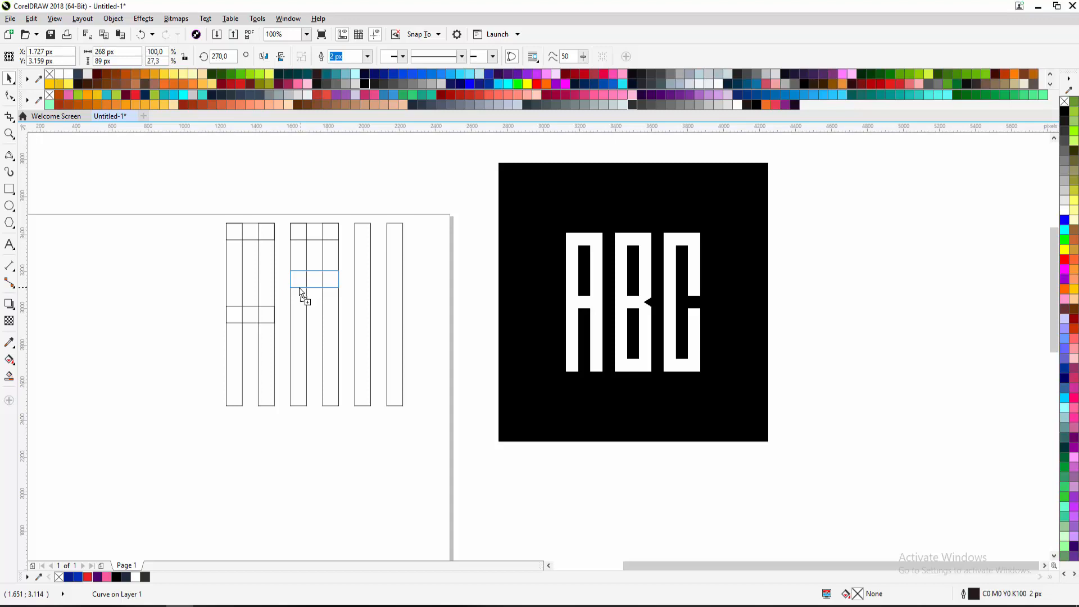
pyautogui.click(299, 289)
pyautogui.keyDown('shift'); pyautogui.click(292, 313); pyautogui.keyUp('shift')
pyautogui.press('e')
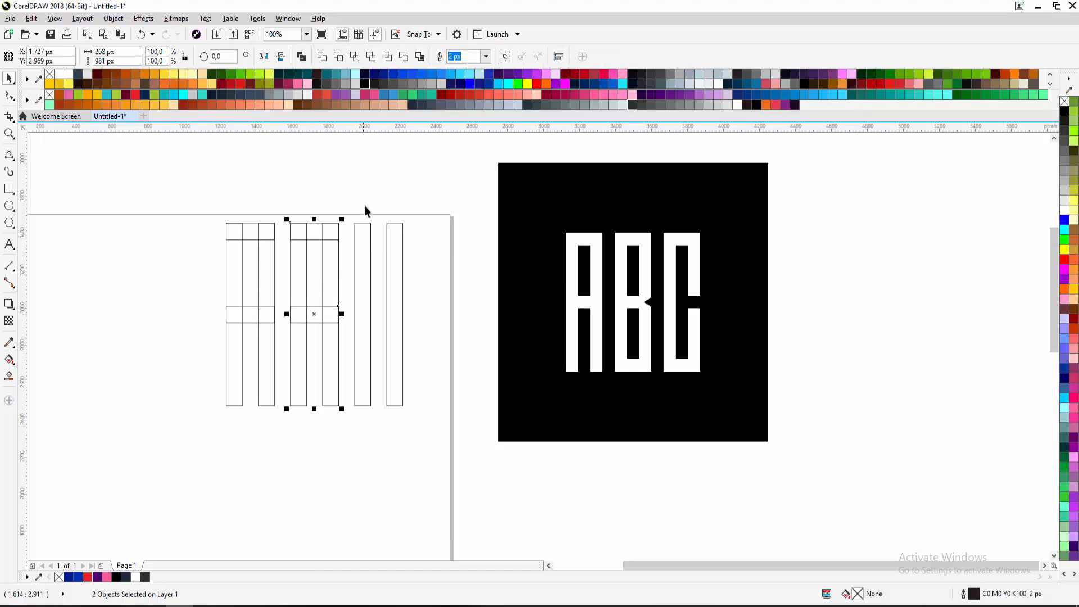
pyautogui.click(370, 198)
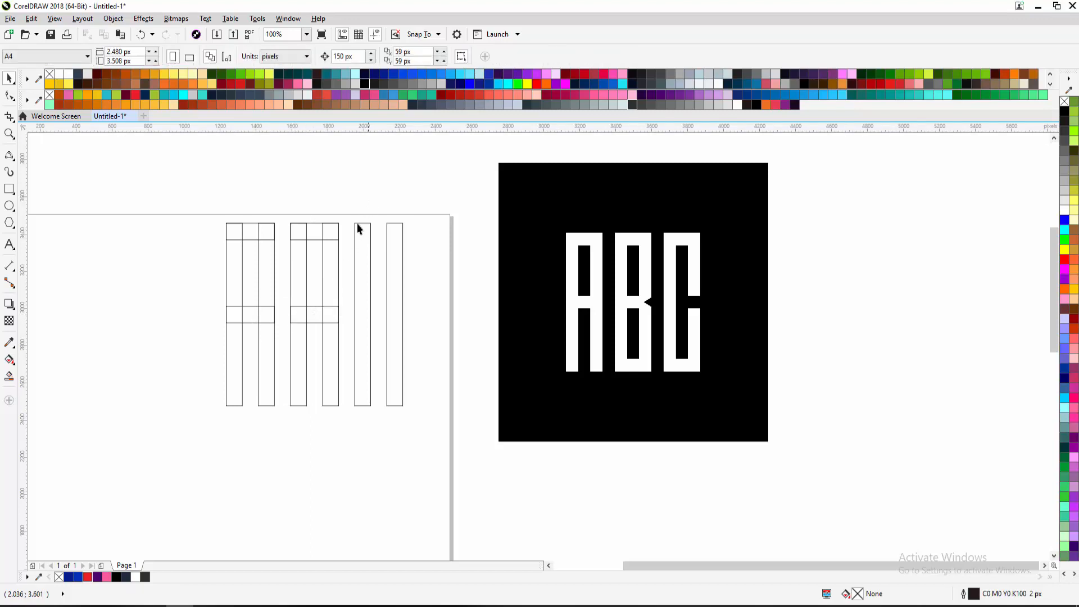
# Copy the middle band down to snap to the bars' bottom, then select all five B pieces
pyautogui.click(313, 318)
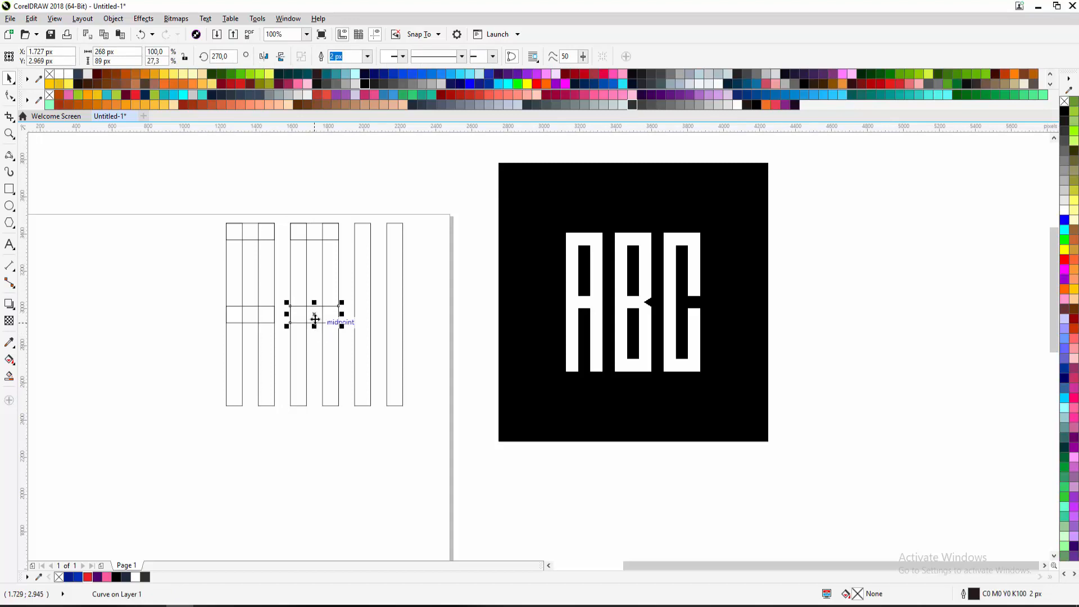
pyautogui.moveTo(314, 319); pyautogui.dragTo(311, 367)
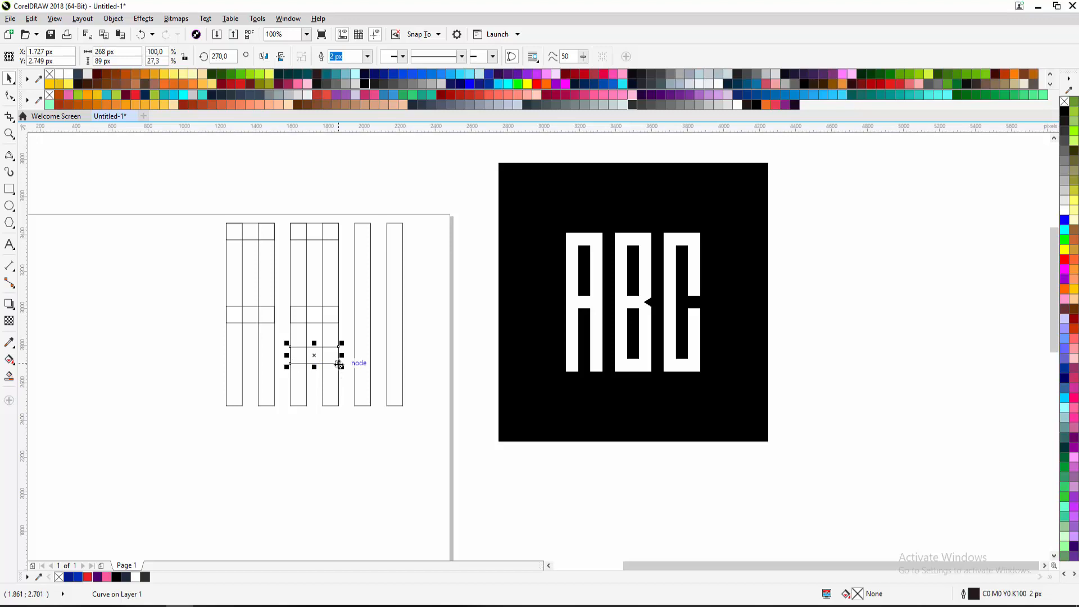
pyautogui.moveTo(339, 364); pyautogui.dragTo(339, 406)
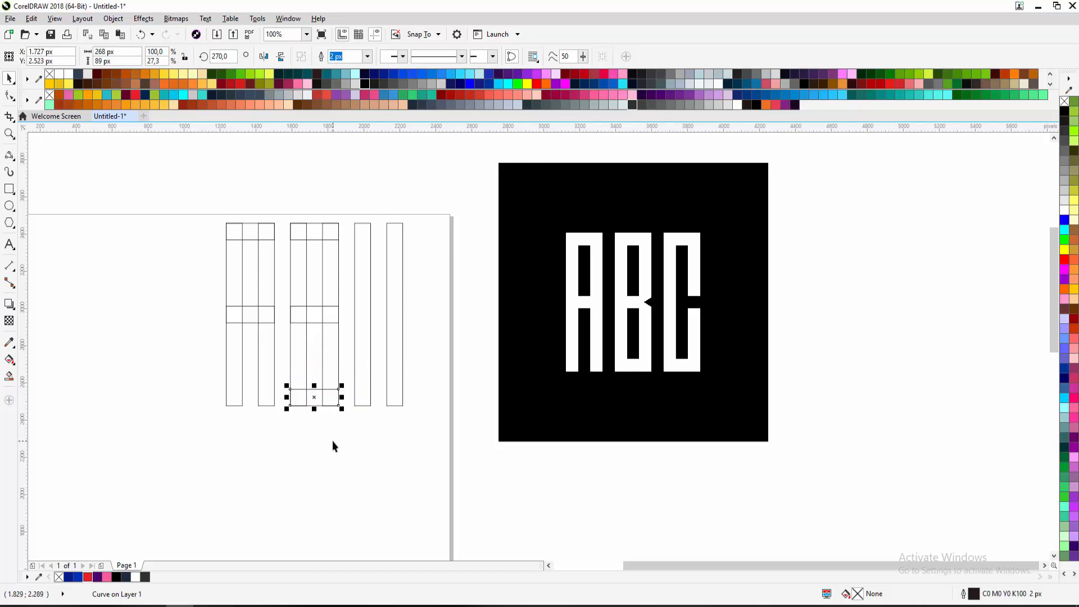
pyautogui.click(332, 441)
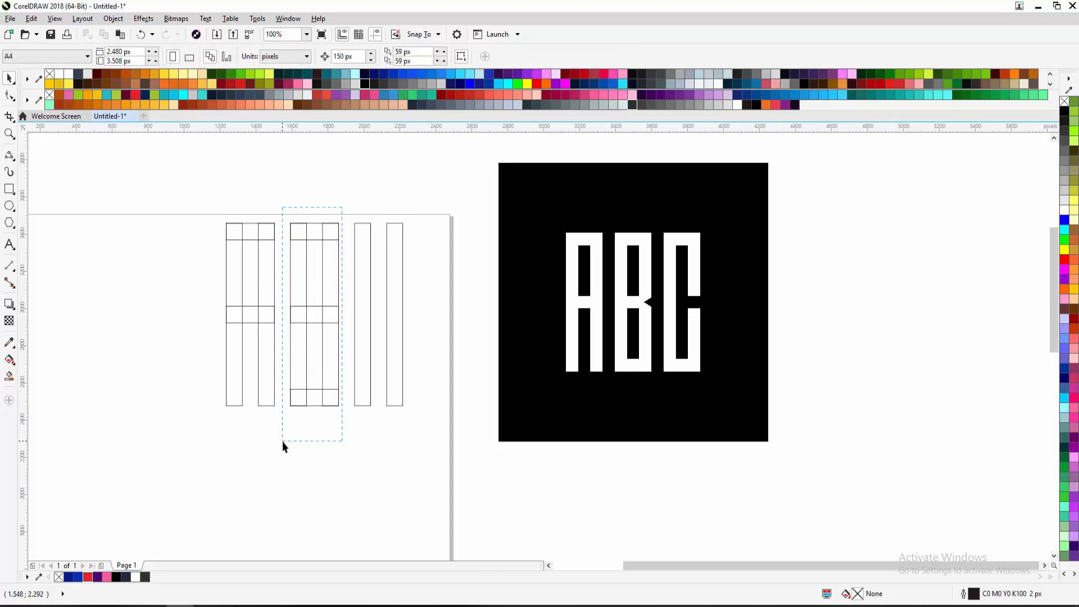
pyautogui.moveTo(282, 441); pyautogui.dragTo(283, 440)
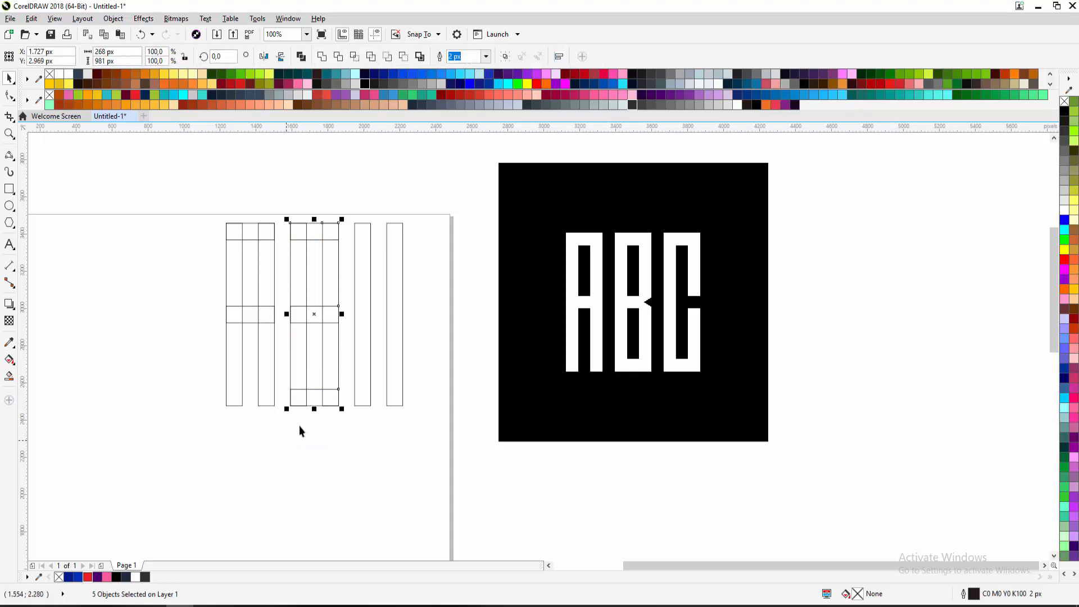
pyautogui.click(366, 86)
pyautogui.click(381, 219)
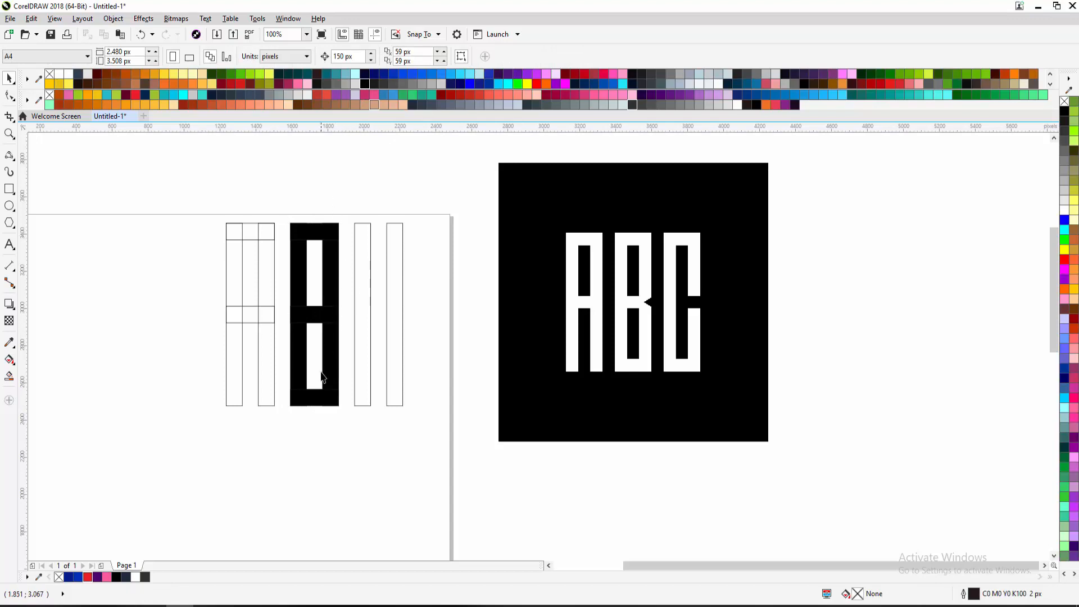
pyautogui.moveTo(346, 207); pyautogui.dragTo(304, 212)
pyautogui.scroll(1, 326, 311)
pyautogui.moveTo(328, 312); pyautogui.dragTo(256, 298)
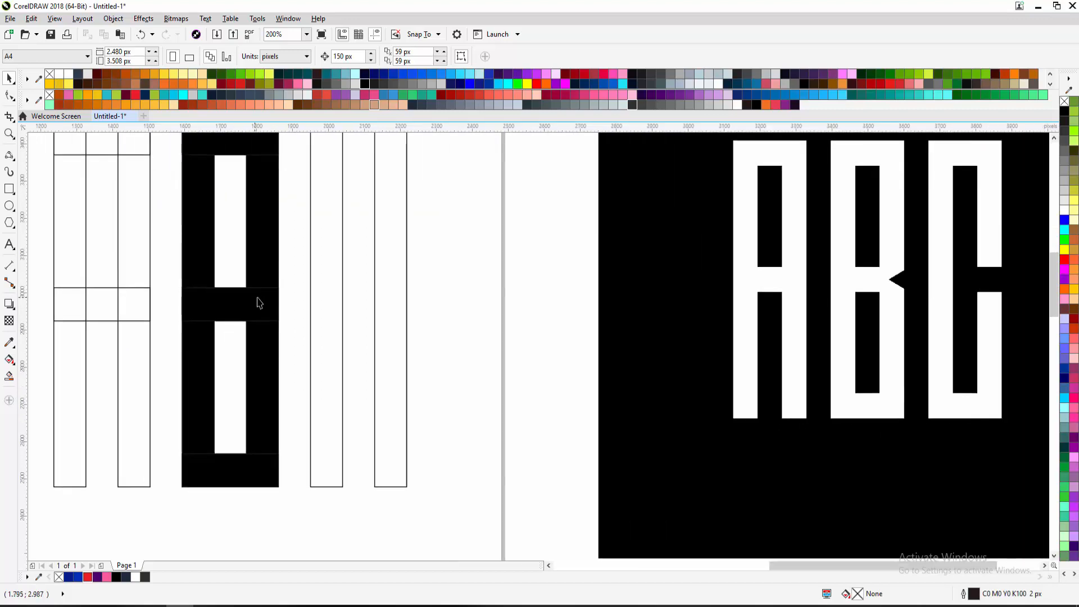
pyautogui.moveTo(915, 282); pyautogui.dragTo(882, 281)
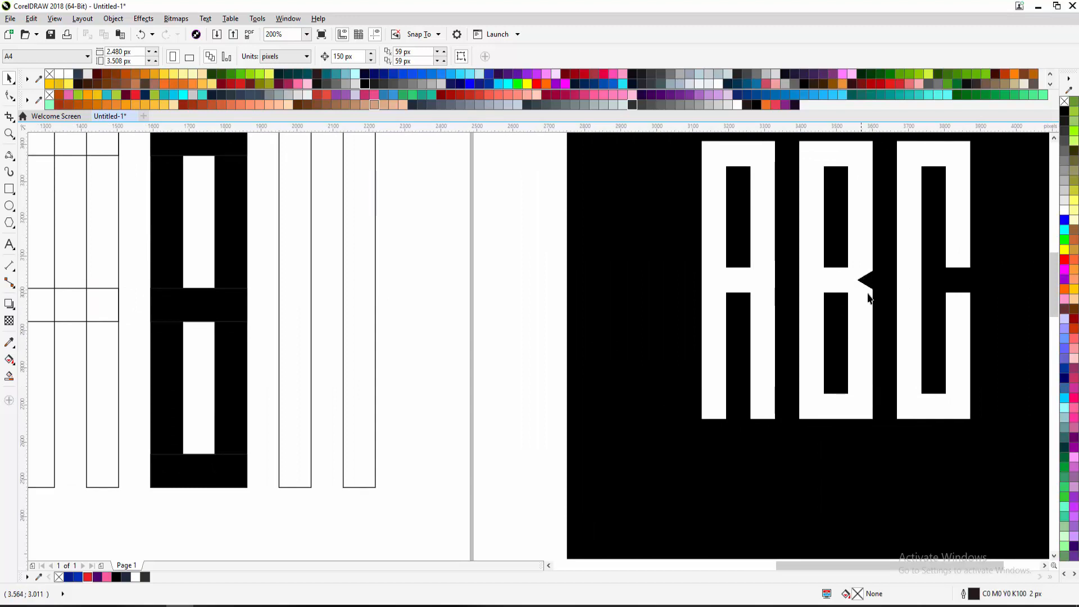
pyautogui.moveTo(214, 249); pyautogui.dragTo(320, 250)
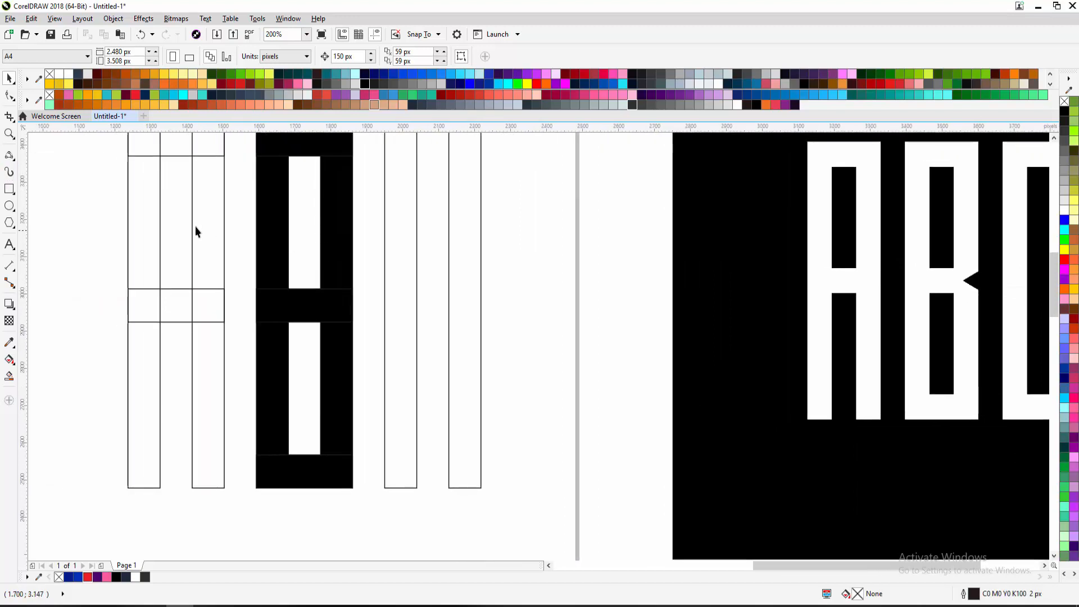
pyautogui.scroll(-1, 323, 286)
pyautogui.moveTo(282, 210); pyautogui.dragTo(237, 214)
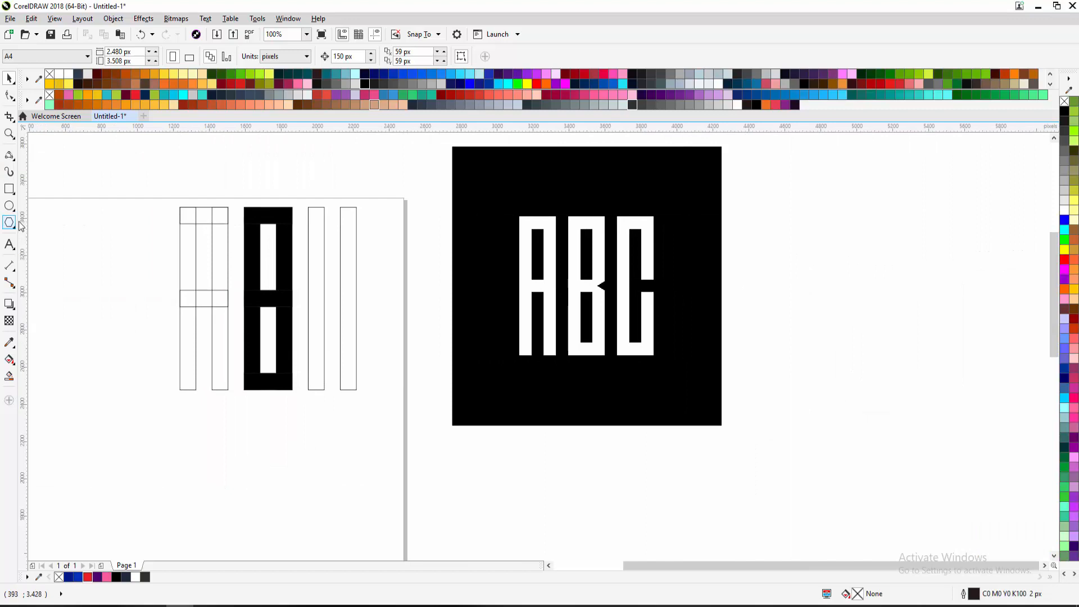
# Fill all the A and B pieces with solid black
pyautogui.moveTo(156, 186); pyautogui.dragTo(254, 409)
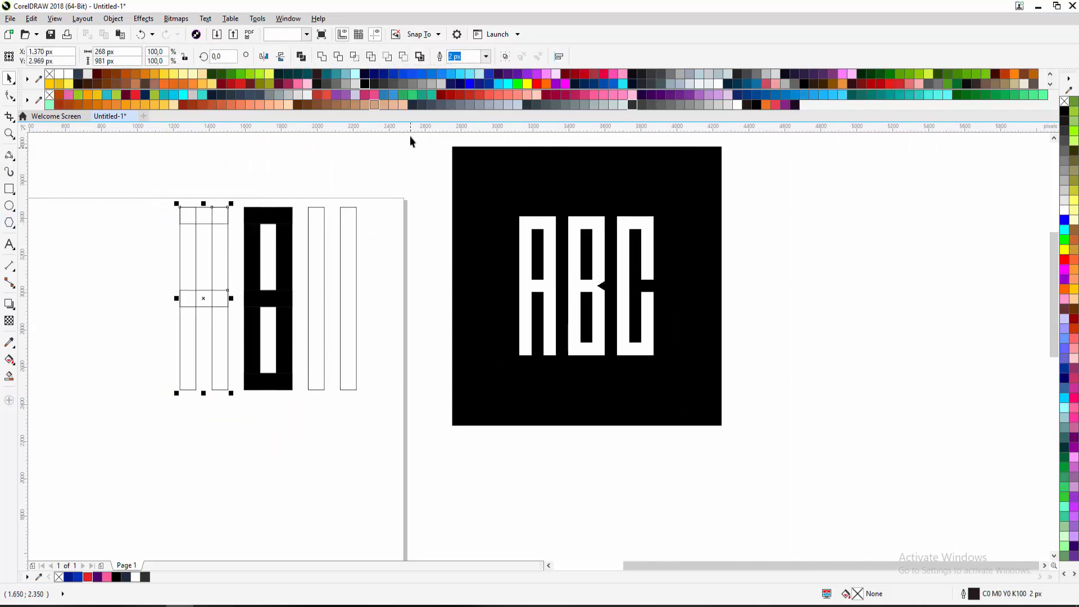
pyautogui.click(632, 104)
pyautogui.moveTo(161, 182); pyautogui.dragTo(292, 415)
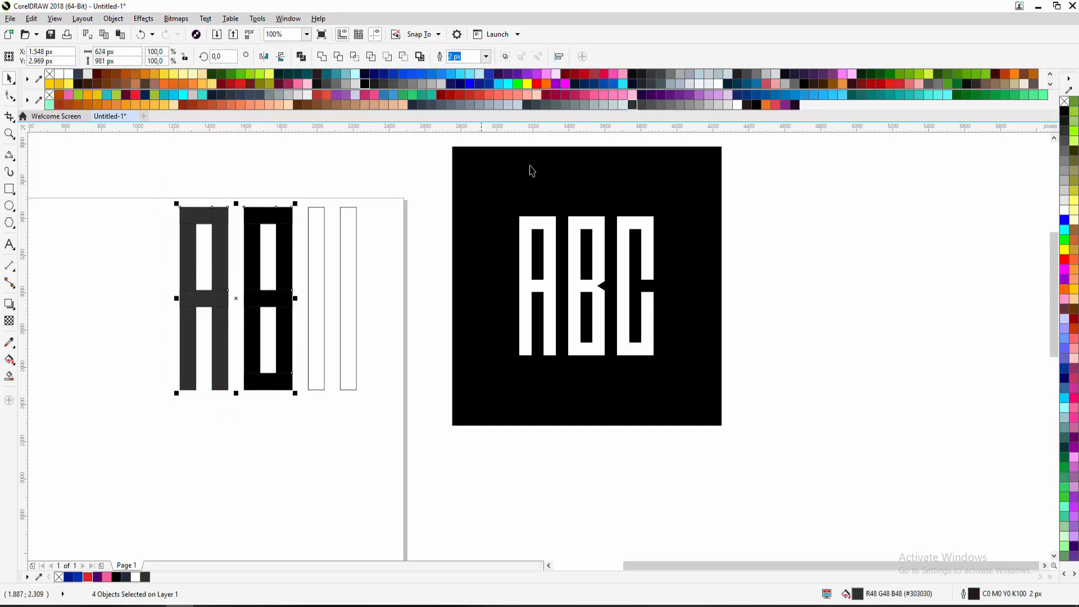
pyautogui.click(756, 104)
pyautogui.click(315, 185)
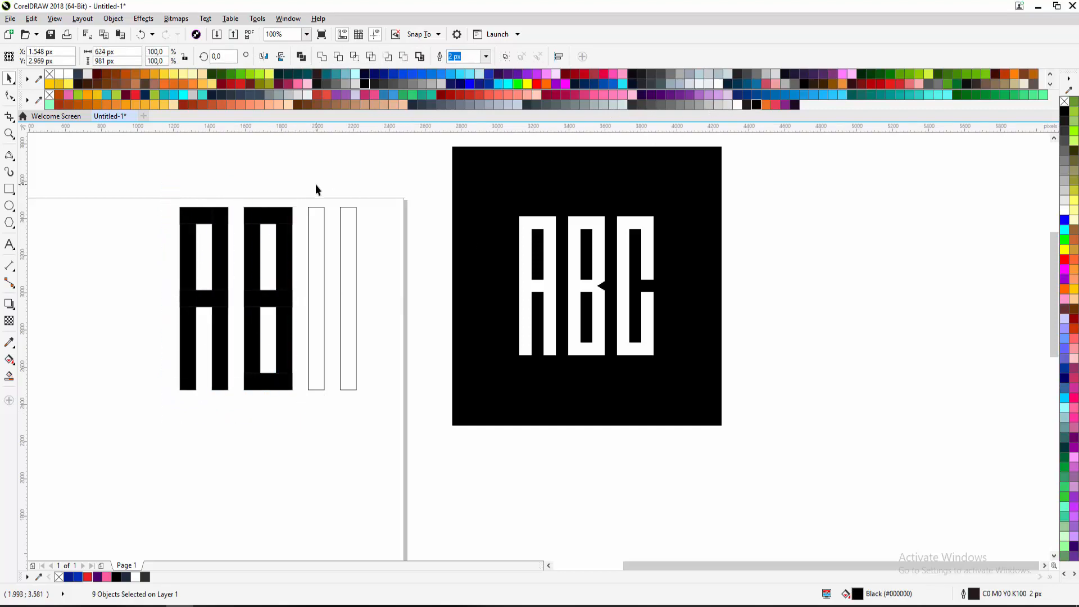
# Draw an outline triangle with the Polygon tool to the right of the bars
pyautogui.scroll(1, 381, 251)
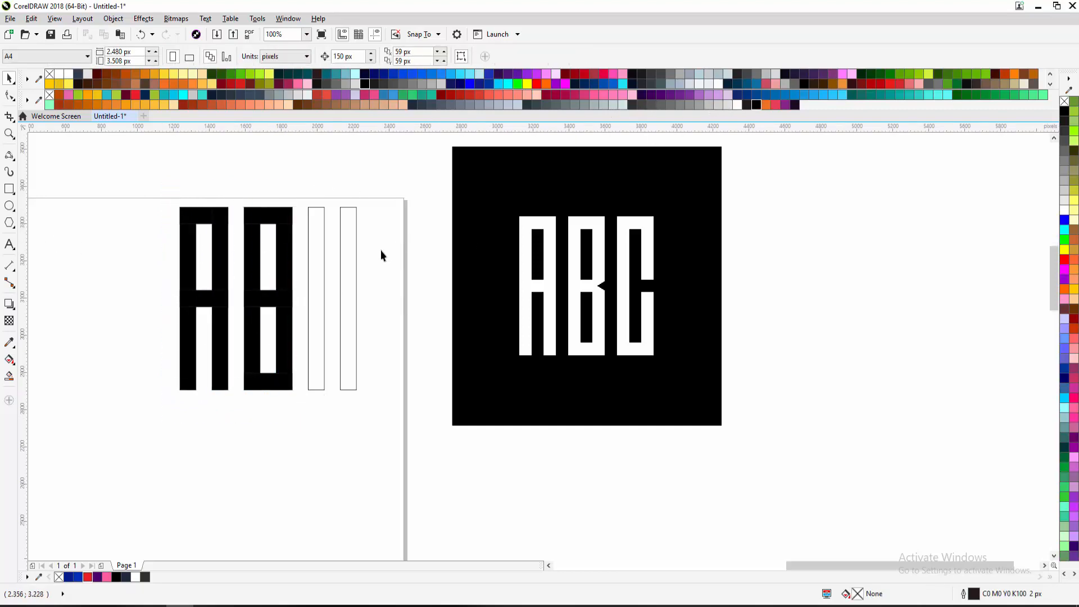
pyautogui.moveTo(381, 250); pyautogui.dragTo(501, 272)
pyautogui.click(9, 222)
pyautogui.moveTo(465, 232); pyautogui.dragTo(602, 408)
# Try rotating the triangle, undo the rotation, and delete the triangle
pyautogui.press('space')
pyautogui.click(574, 325)
pyautogui.moveTo(627, 228); pyautogui.dragTo(626, 282)
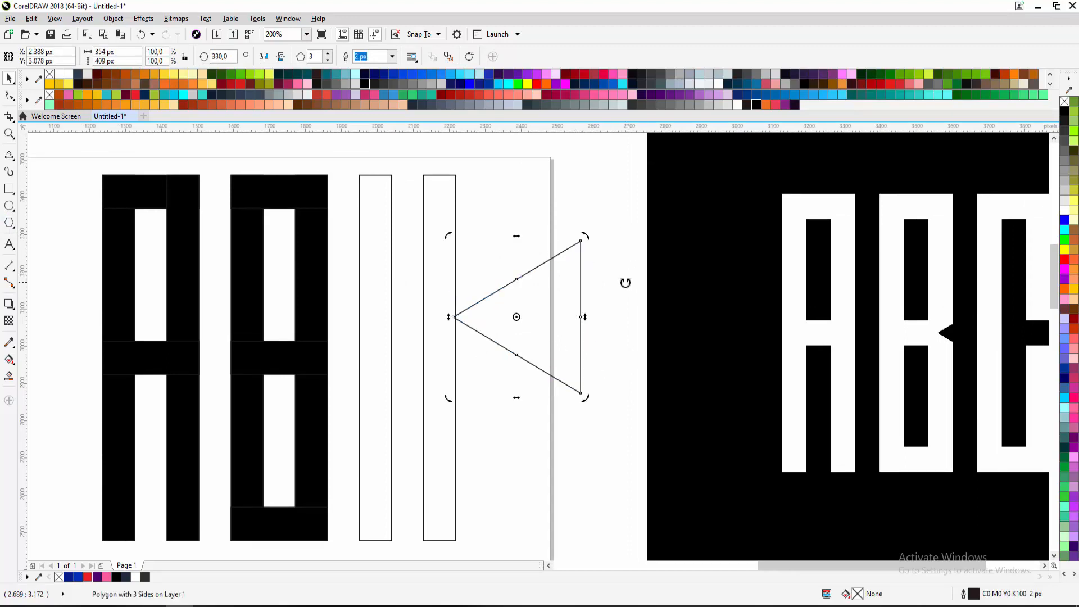
pyautogui.hotkey('ctrl', 'z')
pyautogui.click(569, 256)
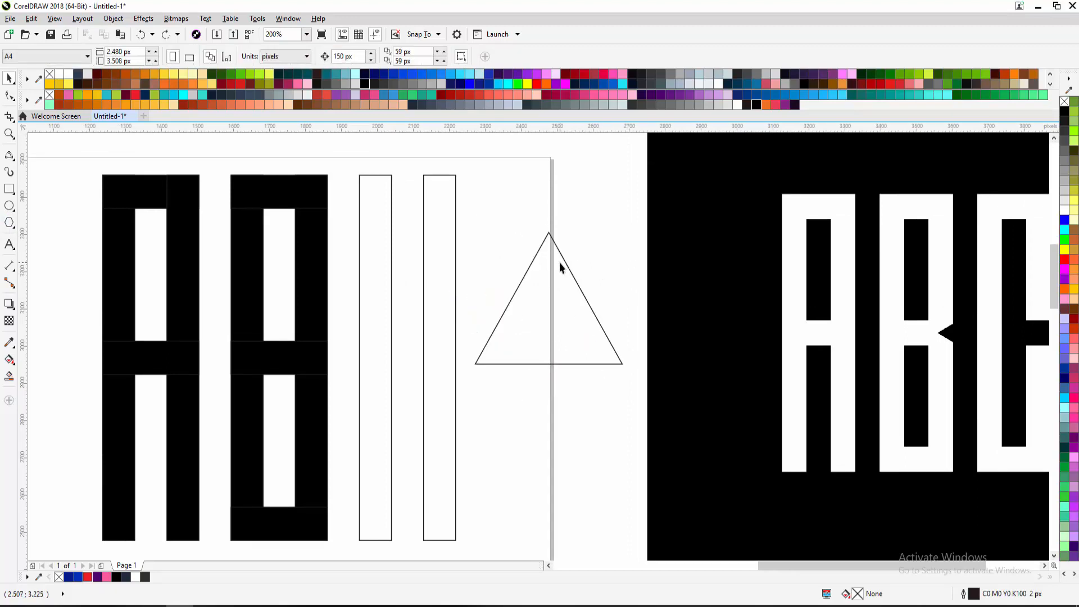
pyautogui.click(558, 262)
pyautogui.press('Delete')
# Redraw an upright 414 × 359 px outline triangle just right of the tall rectangles
pyautogui.press('y')
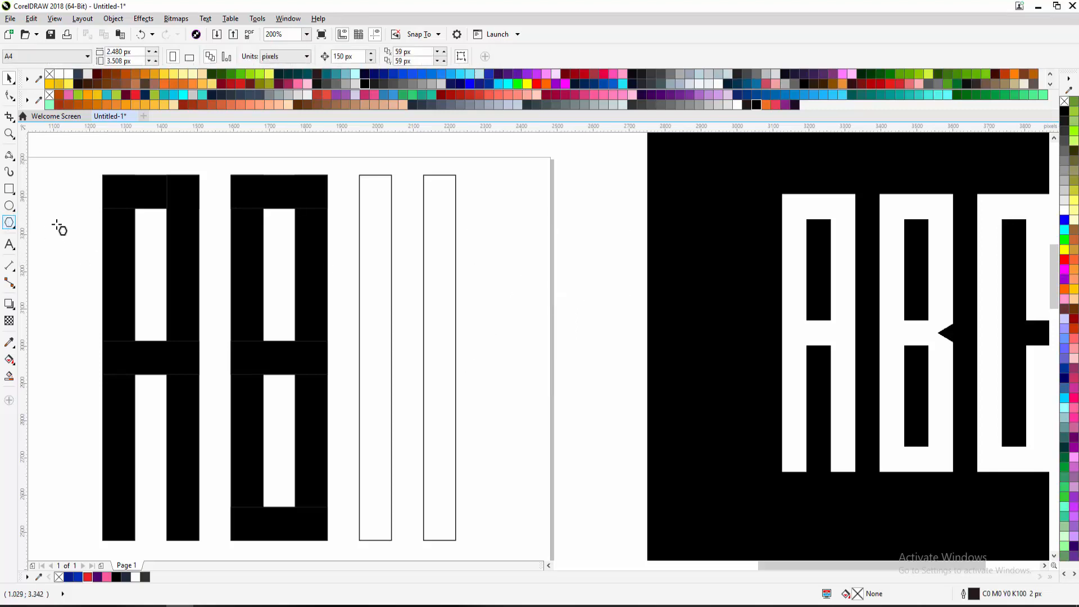
pyautogui.moveTo(471, 211)
pyautogui.mouseDown()
pyautogui.moveTo(576, 381)
pyautogui.moveTo(564, 349)
pyautogui.moveTo(600, 376)
pyautogui.moveTo(604, 402)
pyautogui.moveTo(612, 353)
pyautogui.mouseUp()
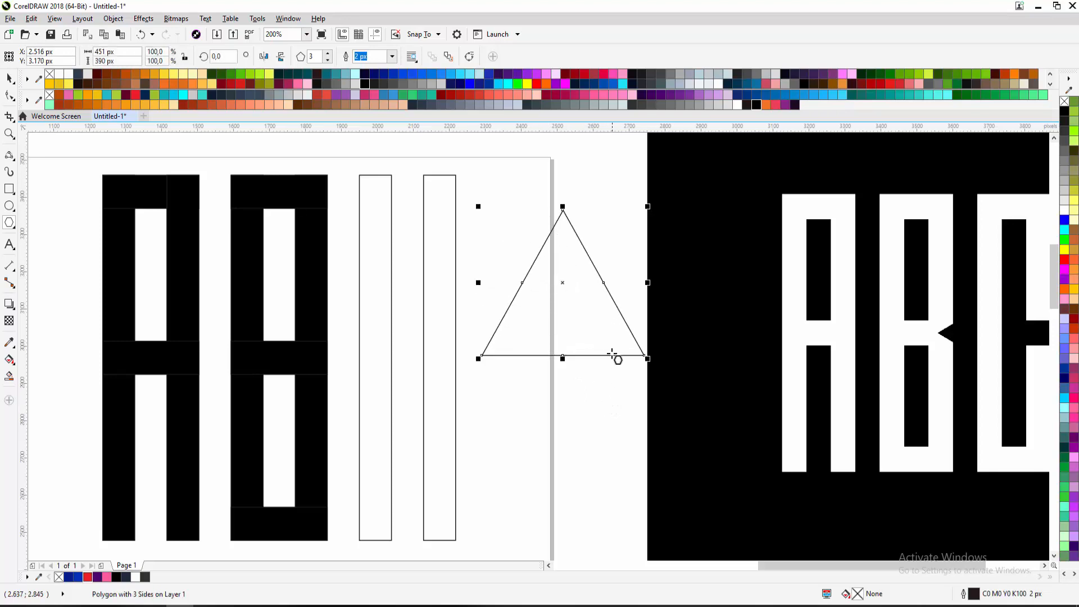
pyautogui.press('space')
pyautogui.press('space')
pyautogui.press('Delete')
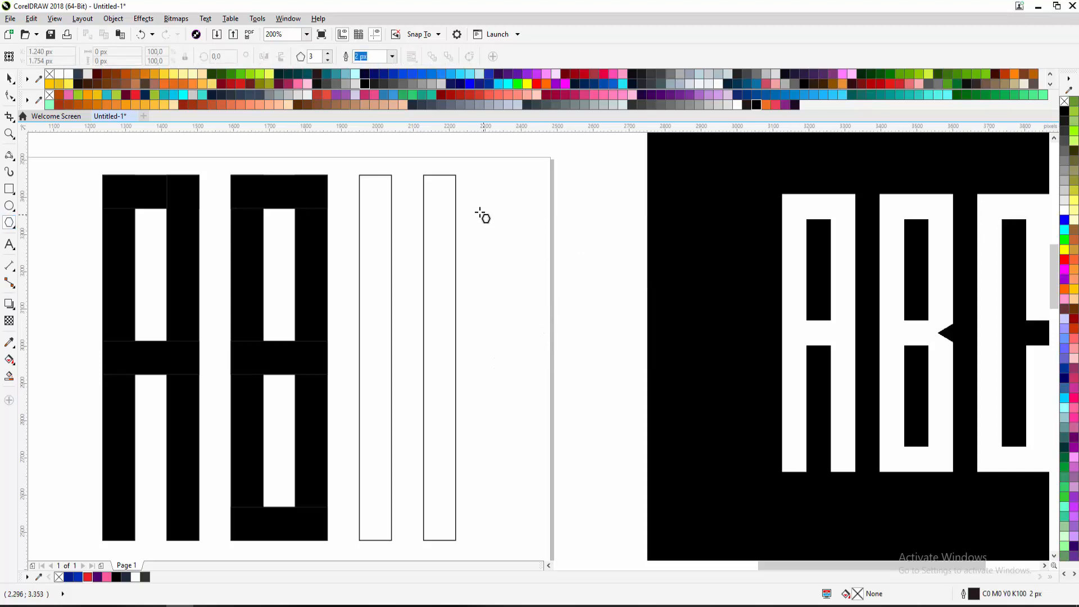
pyautogui.moveTo(480, 198); pyautogui.dragTo(607, 380)
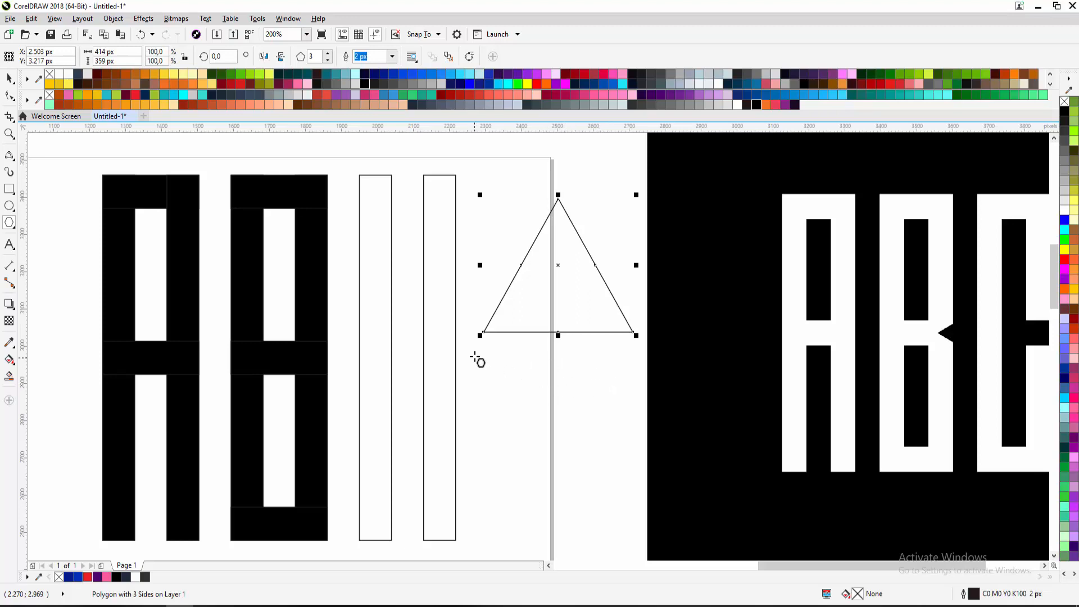
# Rotate the 414 × 359 px triangle to 330° using its corner rotation handle so it points left
pyautogui.click(8, 78)
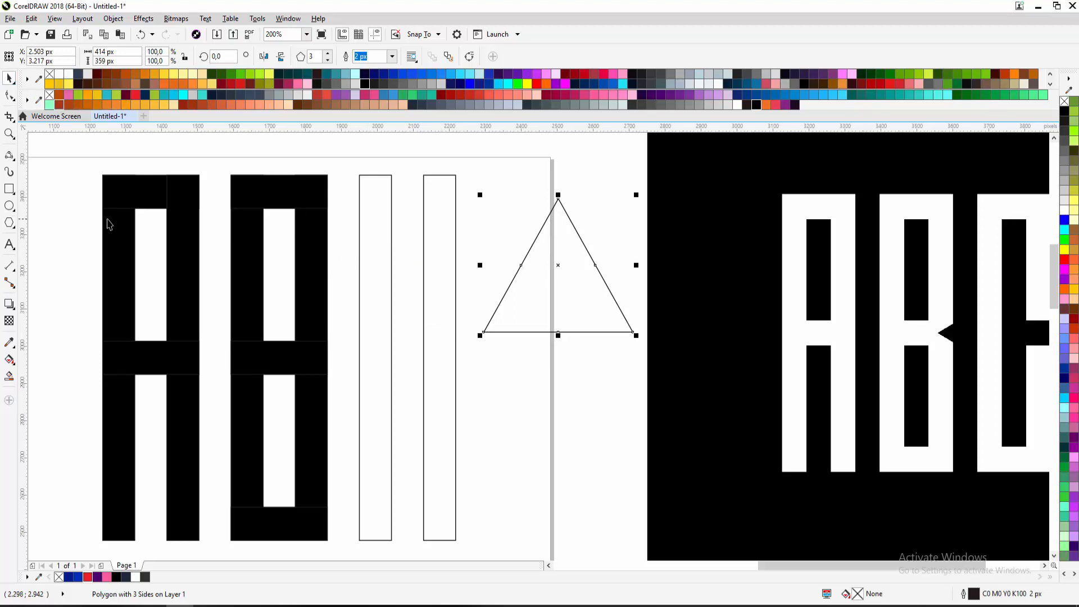
pyautogui.click(9, 223)
pyautogui.press('space')
pyautogui.click(538, 294)
pyautogui.moveTo(638, 194); pyautogui.dragTo(645, 247)
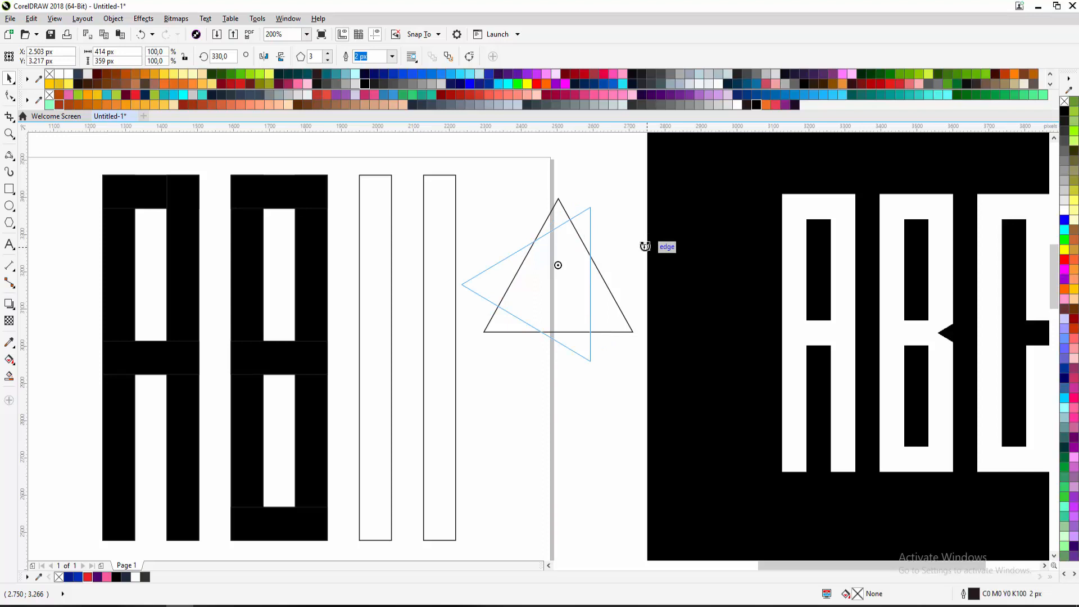
pyautogui.moveTo(645, 247); pyautogui.dragTo(605, 254)
# Centre the 330° triangle on the right tall rectangle, then slide its tip to the B's middle band
pyautogui.click(574, 270)
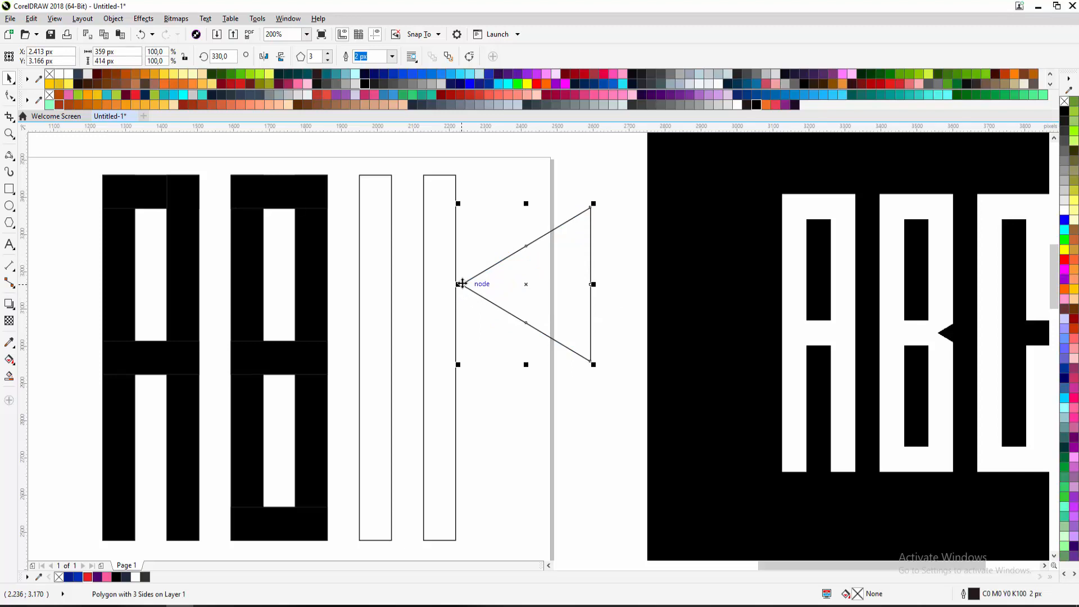
pyautogui.moveTo(462, 284); pyautogui.dragTo(492, 346)
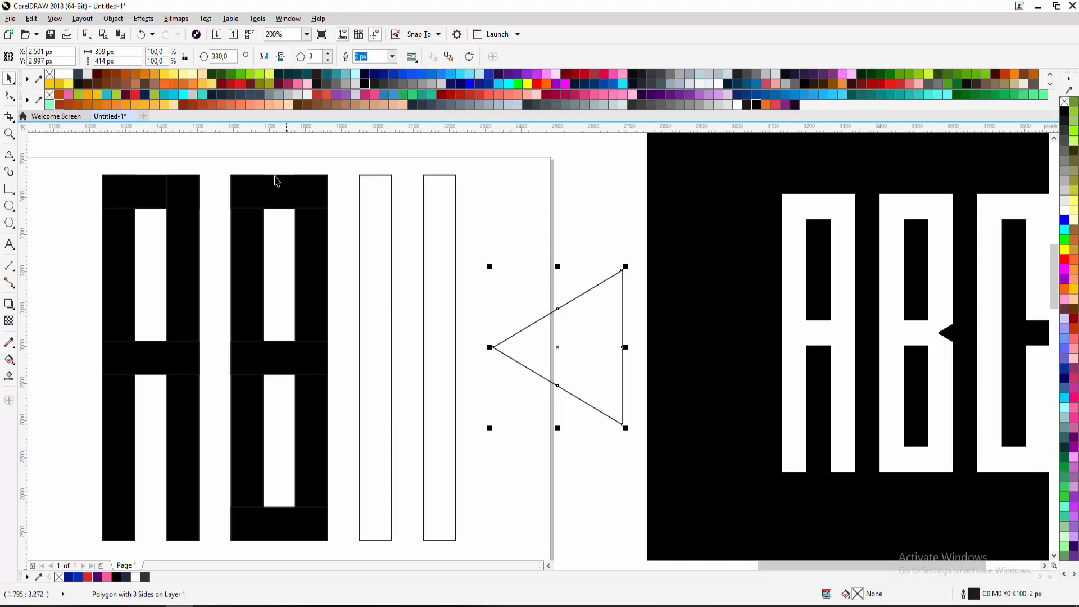
pyautogui.keyDown('shift'); pyautogui.click(440, 308); pyautogui.keyUp('shift')
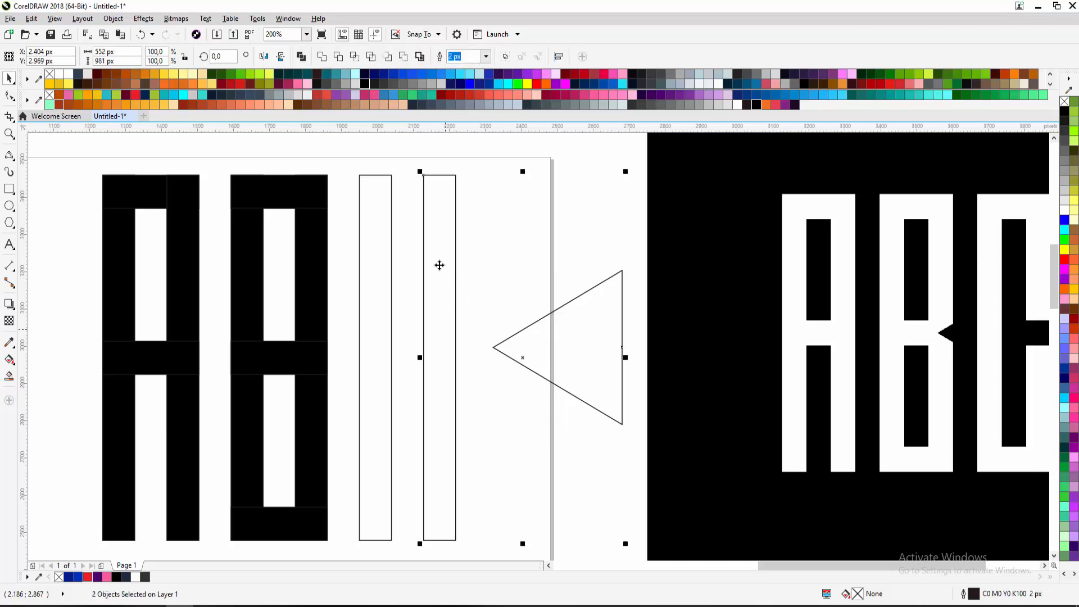
pyautogui.press('c')
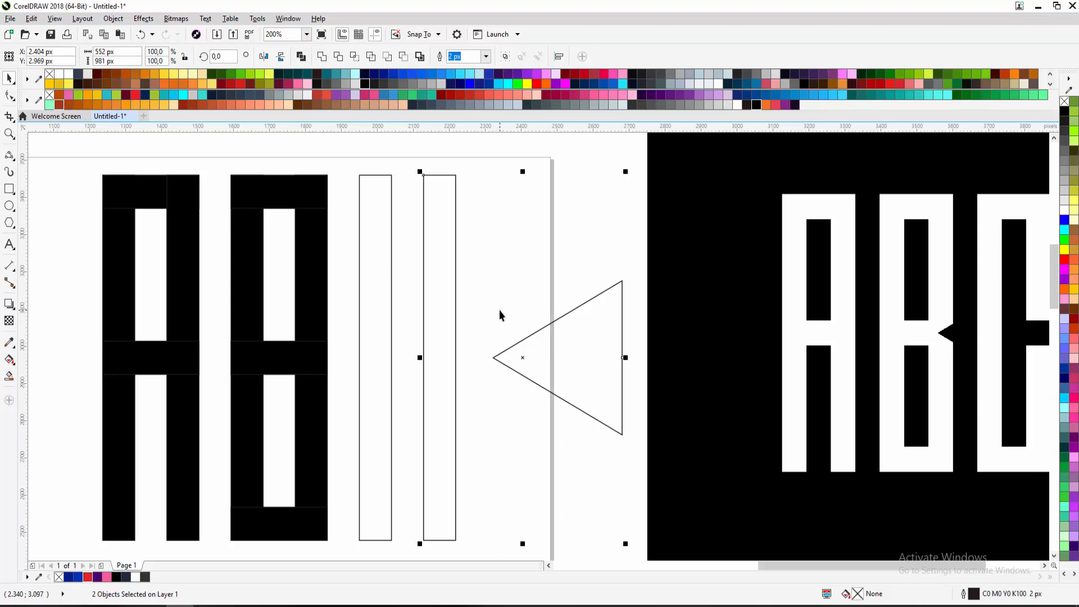
pyautogui.press('Escape')
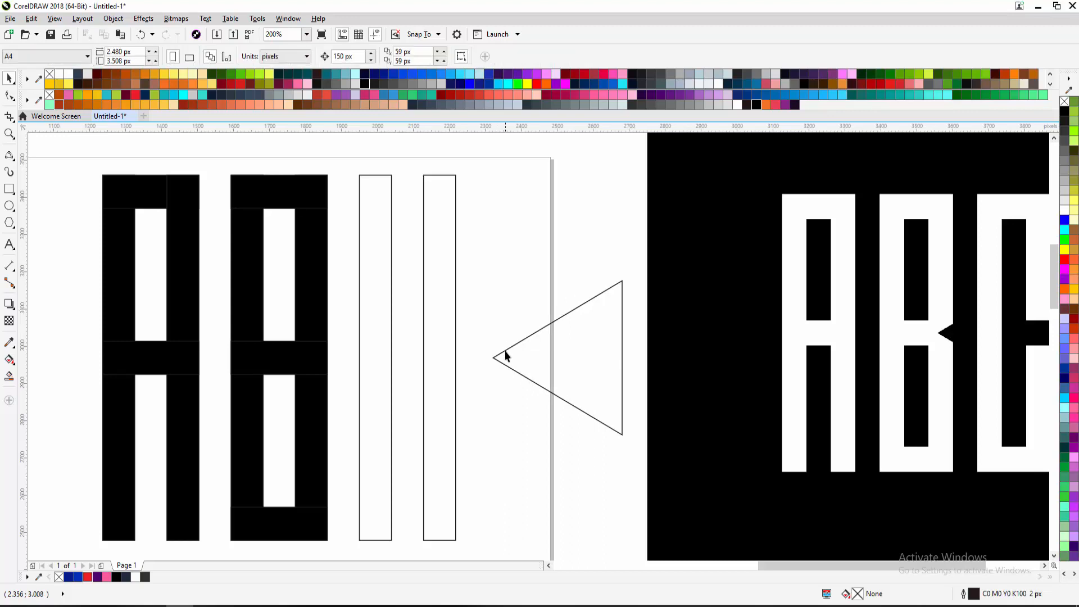
pyautogui.click(492, 357)
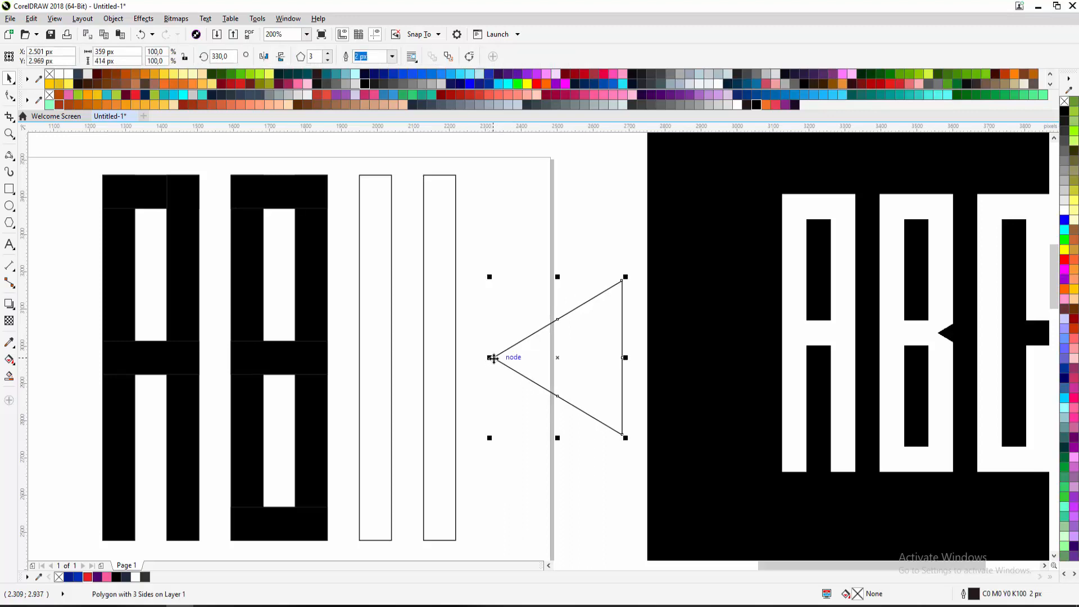
pyautogui.moveTo(494, 358); pyautogui.dragTo(310, 360)
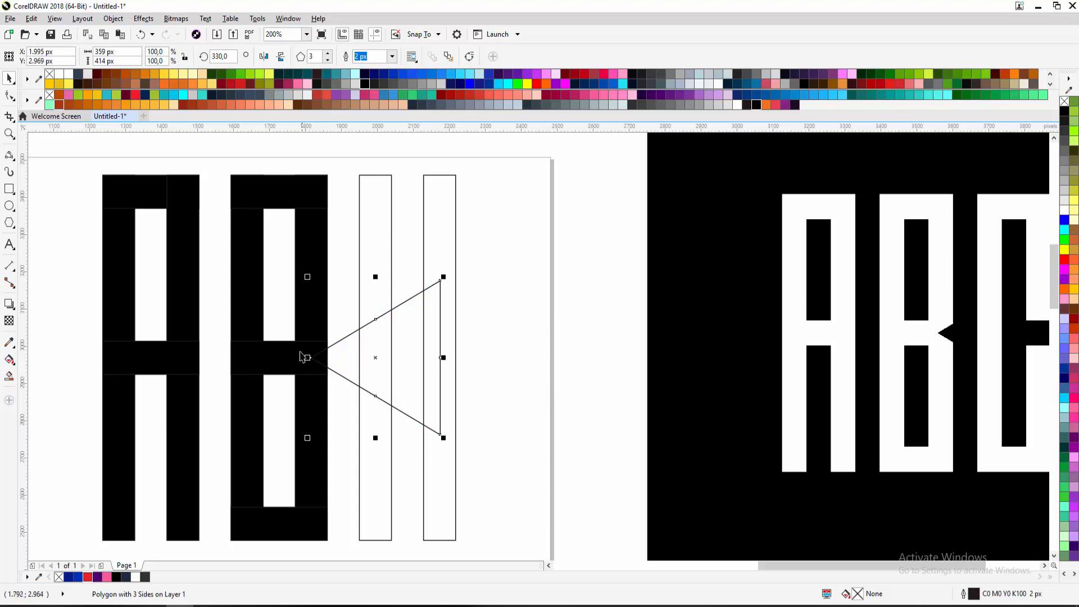
# Remove the black fill from all the B pieces, leaving them as outlines
pyautogui.scroll(-1, 303, 357)
pyautogui.scroll(1, 299, 348)
pyautogui.moveTo(219, 167); pyautogui.dragTo(355, 549)
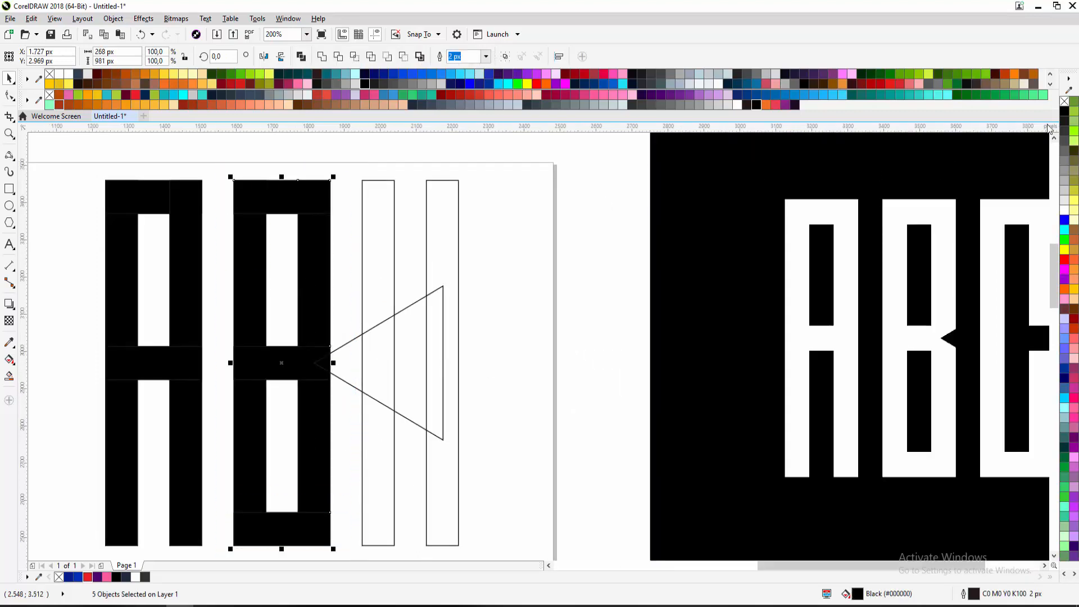
pyautogui.click(1064, 103)
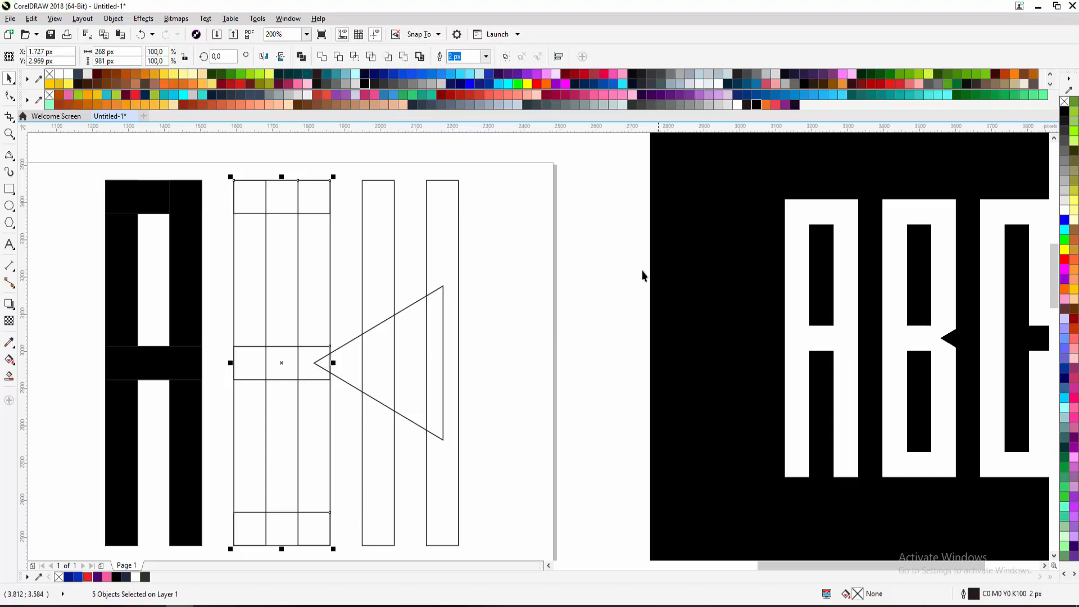
pyautogui.hotkey('ctrl', 'z')
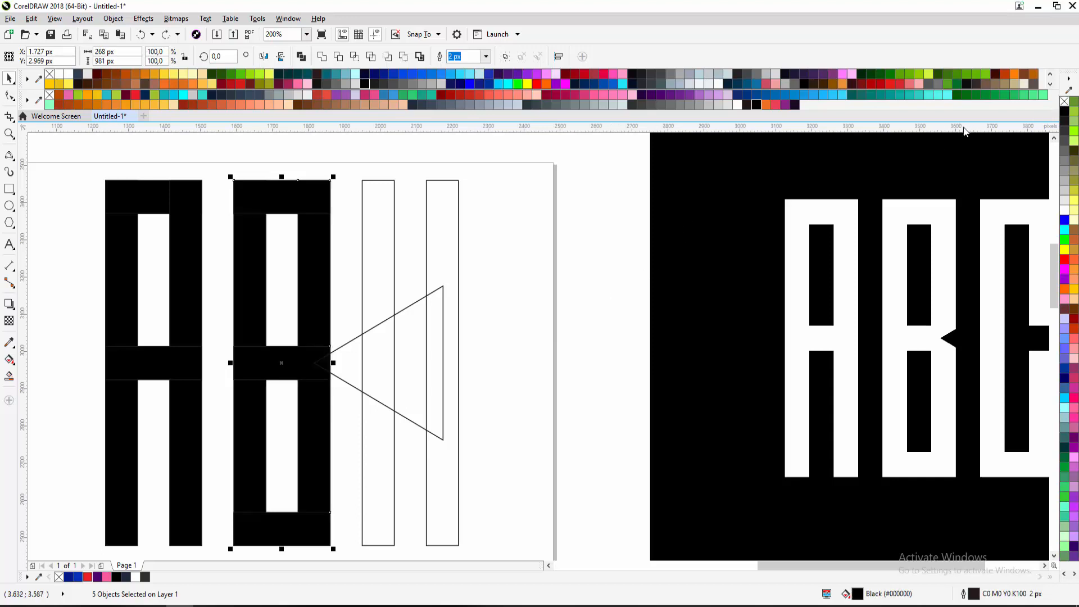
pyautogui.click(1064, 103)
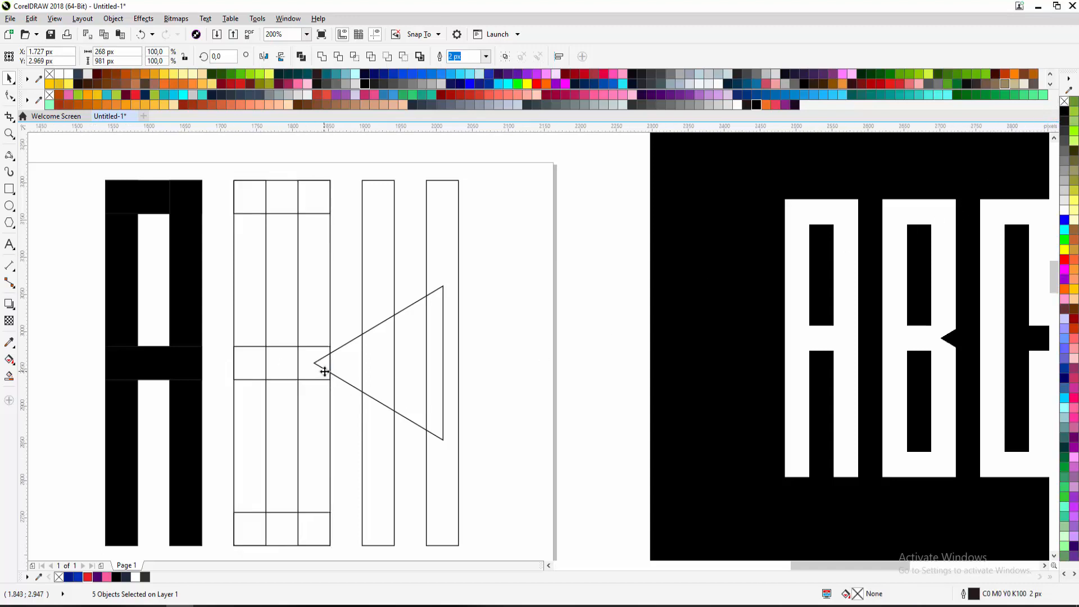
# Select the triangle together with the column rectangle it overlaps
pyautogui.scroll(1, 323, 366)
pyautogui.scroll(-1, 342, 376)
pyautogui.click(343, 374)
pyautogui.scroll(2, 349, 378)
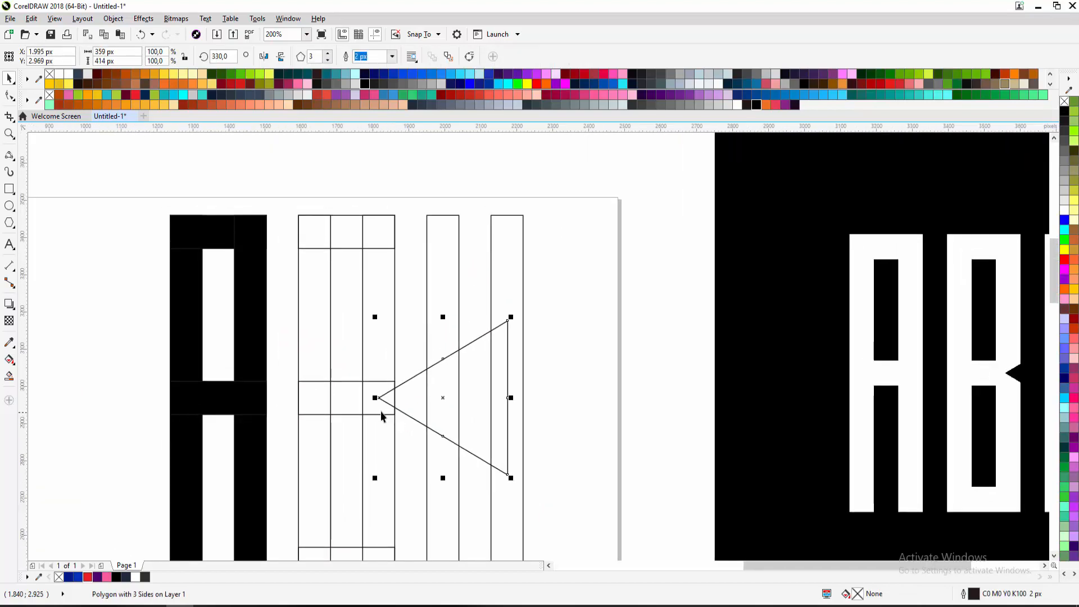
pyautogui.scroll(-1, 400, 388)
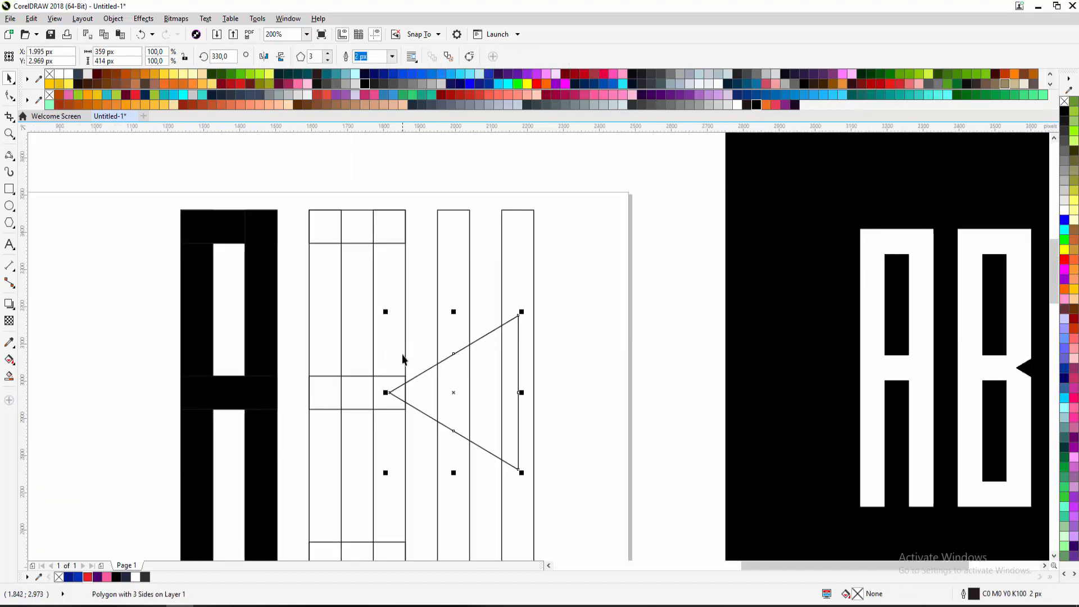
pyautogui.moveTo(404, 400); pyautogui.dragTo(385, 353)
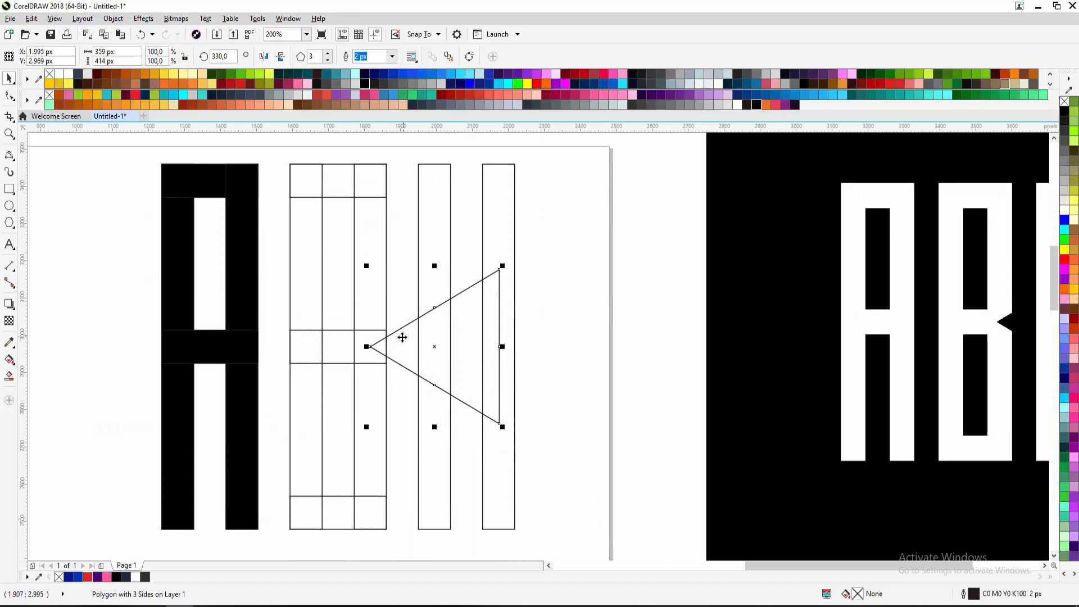
pyautogui.keyDown('shift'); pyautogui.click(380, 290); pyautogui.keyUp('shift')
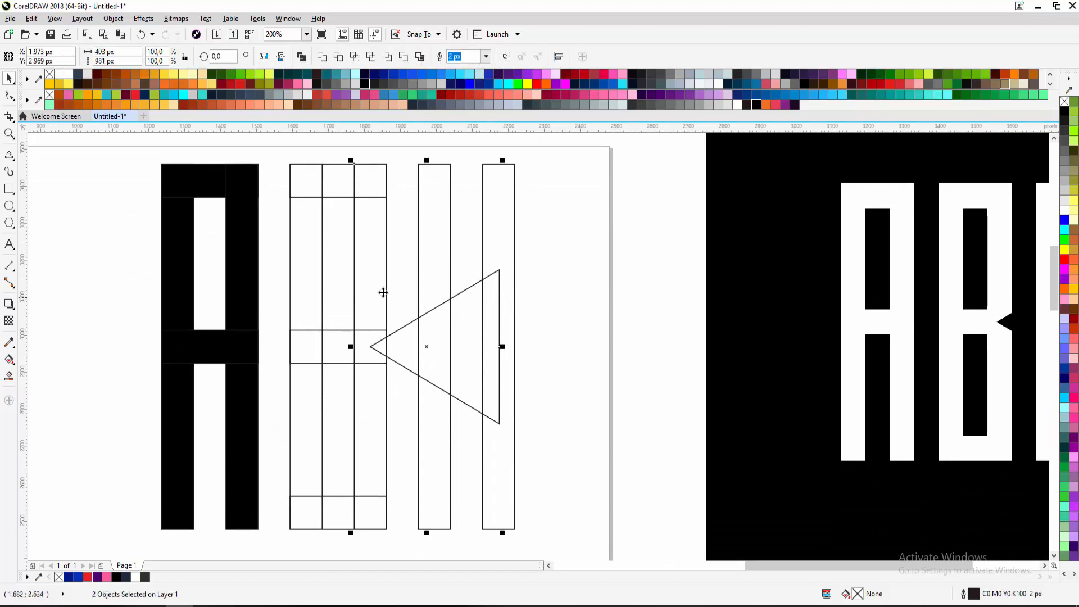
# Trim the rectangle with the triangle, then move the triangle off the B outline
pyautogui.click(339, 57)
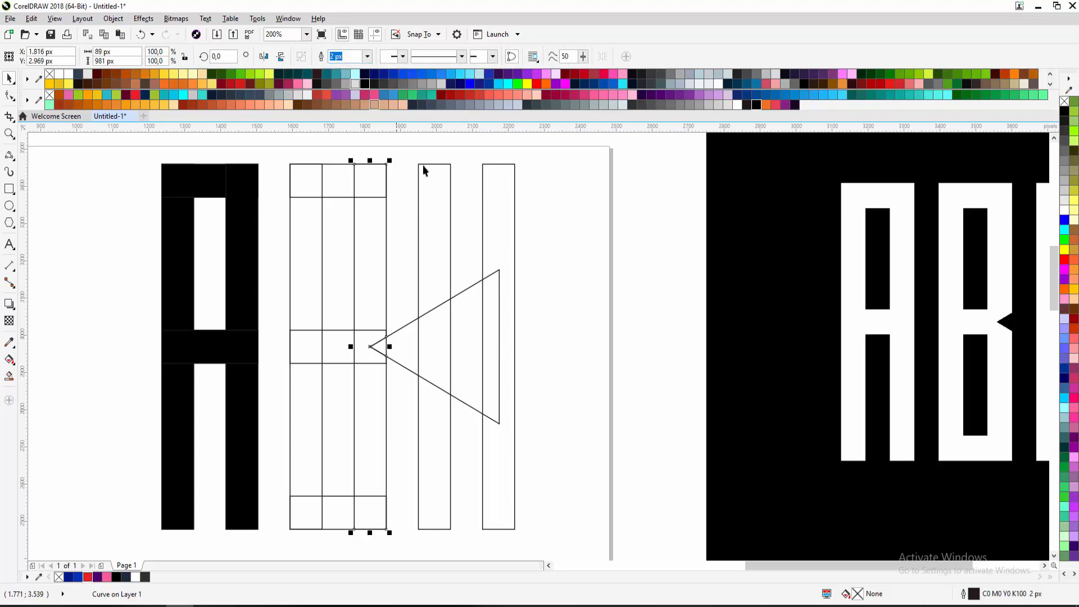
pyautogui.click(544, 245)
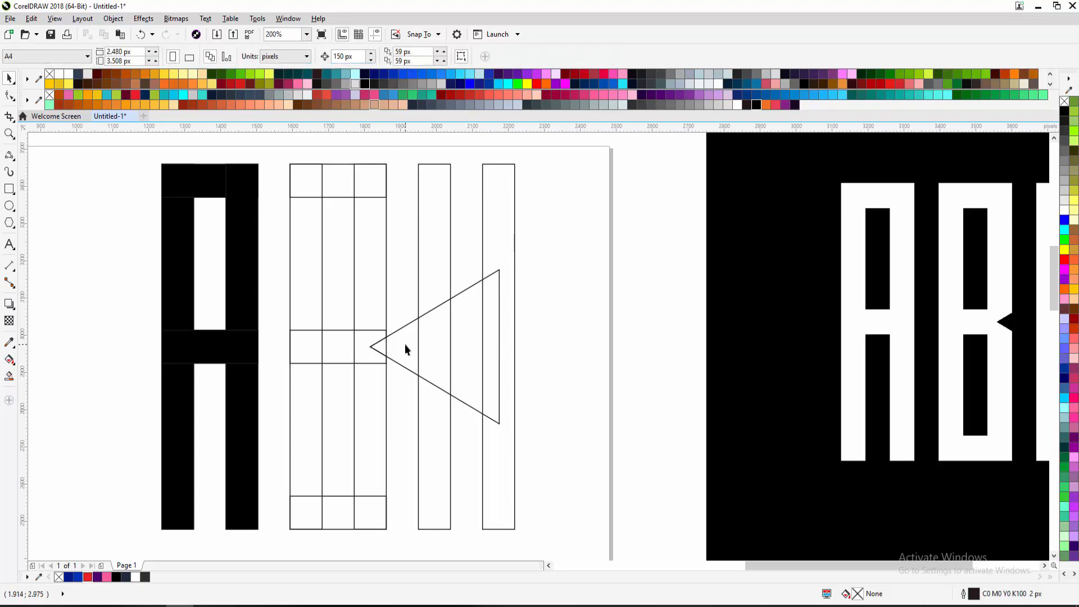
pyautogui.moveTo(405, 344); pyautogui.dragTo(479, 344)
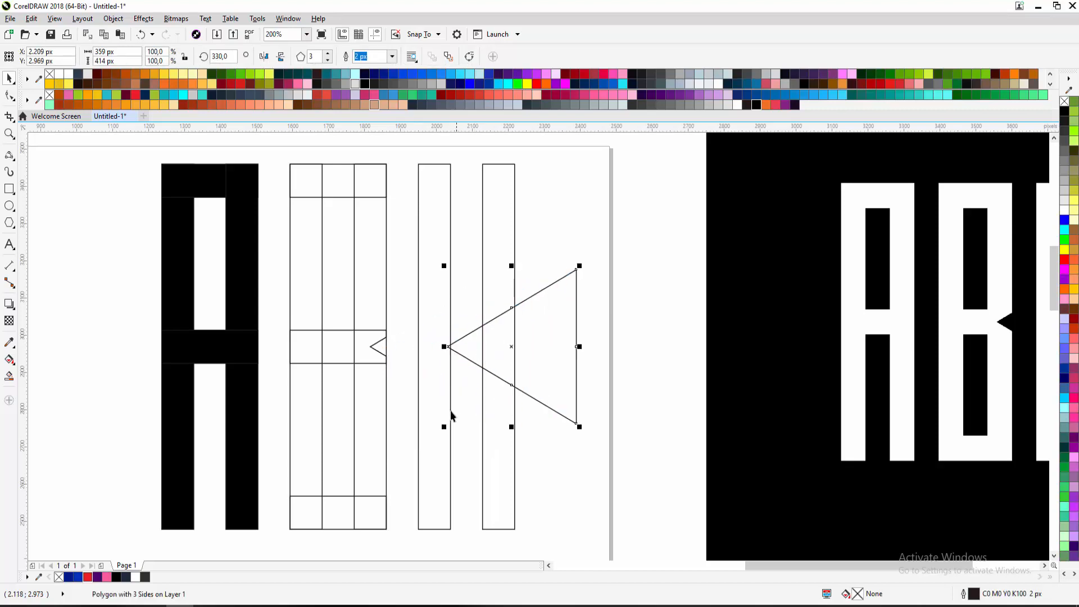
pyautogui.scroll(2, 381, 355)
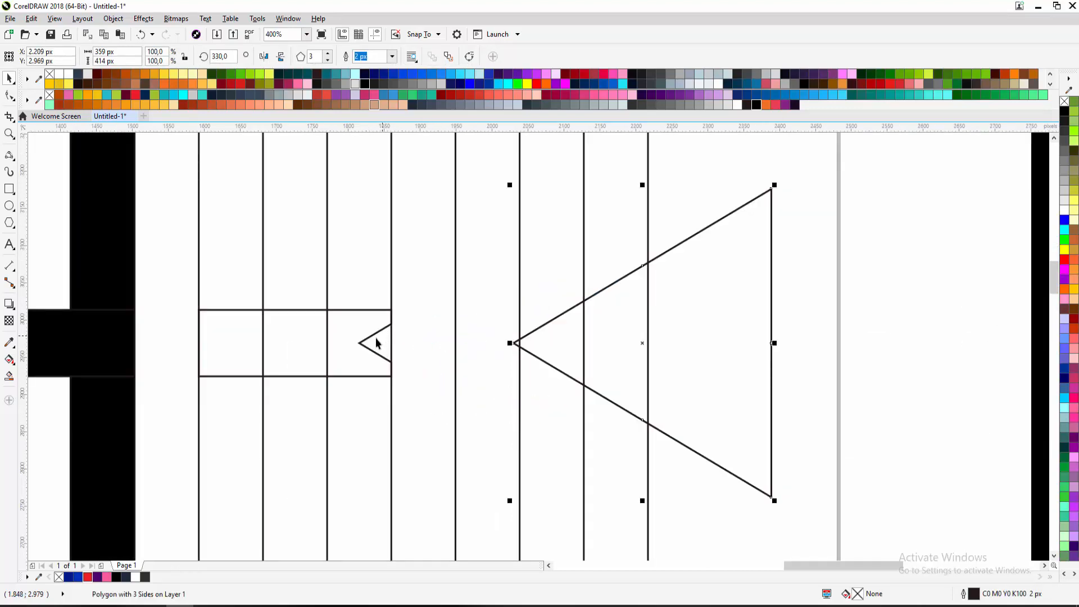
pyautogui.click(314, 343)
# Place the triangle's tip on the B's middle row and trim a notch into it
pyautogui.moveTo(344, 387); pyautogui.dragTo(419, 449)
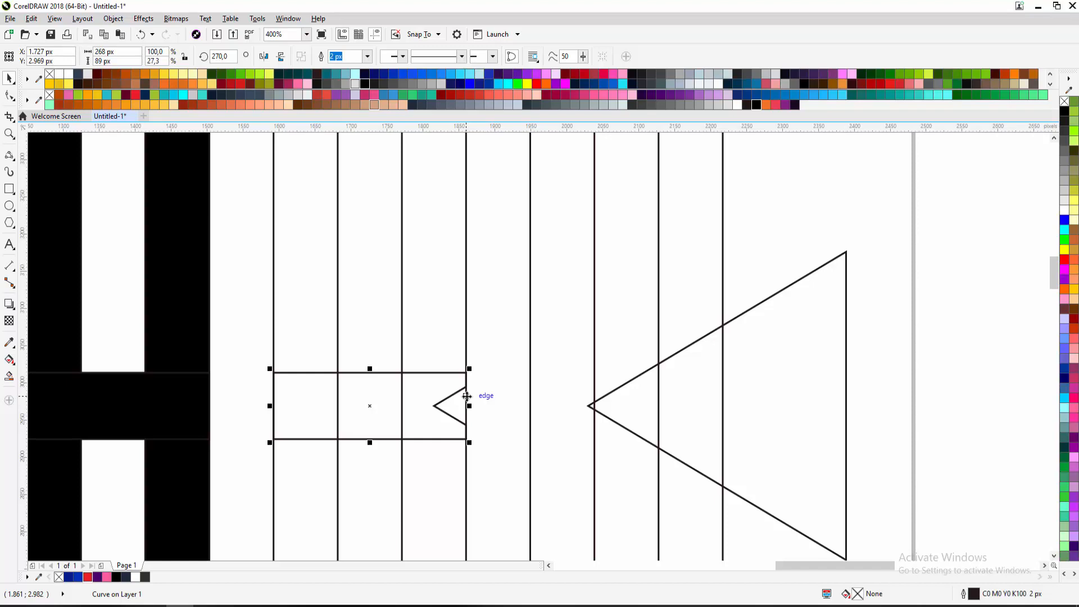
pyautogui.click(676, 409)
pyautogui.click(589, 406)
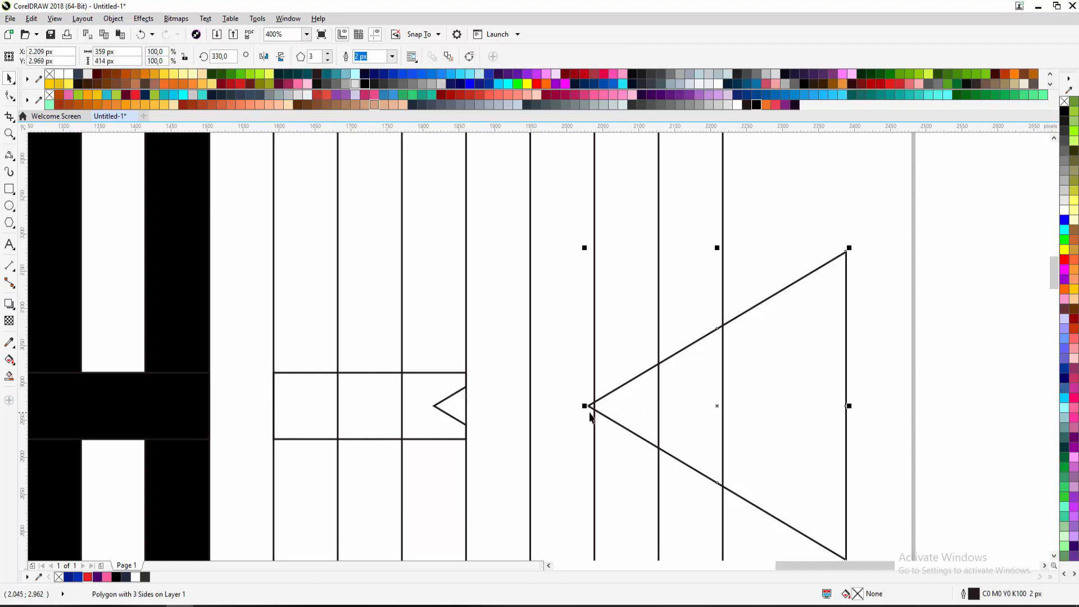
pyautogui.moveTo(589, 405); pyautogui.dragTo(434, 406)
pyautogui.keyDown('shift'); pyautogui.click(385, 393); pyautogui.keyUp('shift')
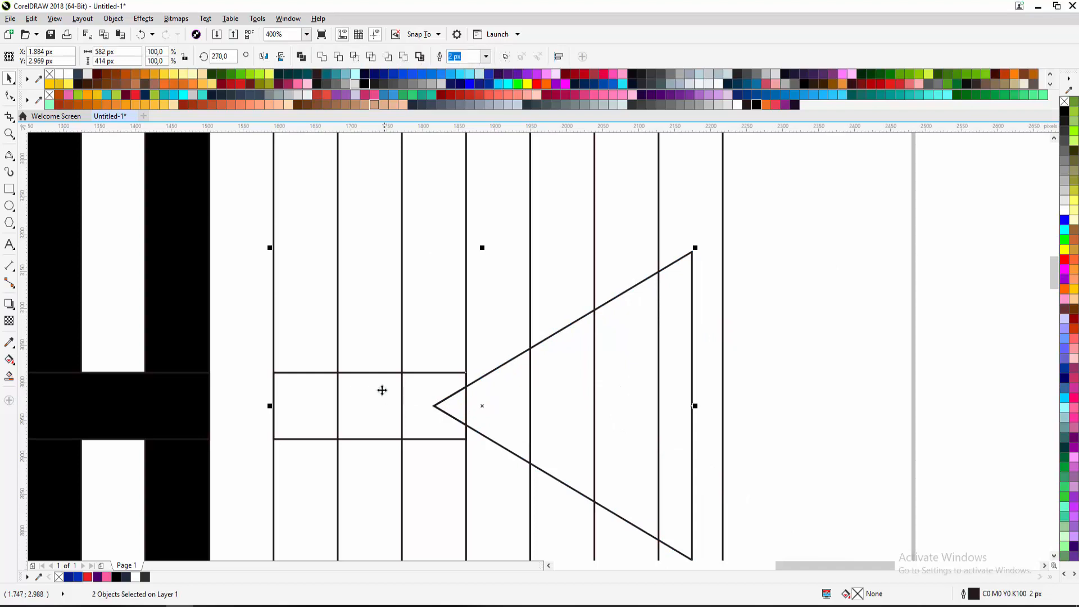
pyautogui.click(338, 57)
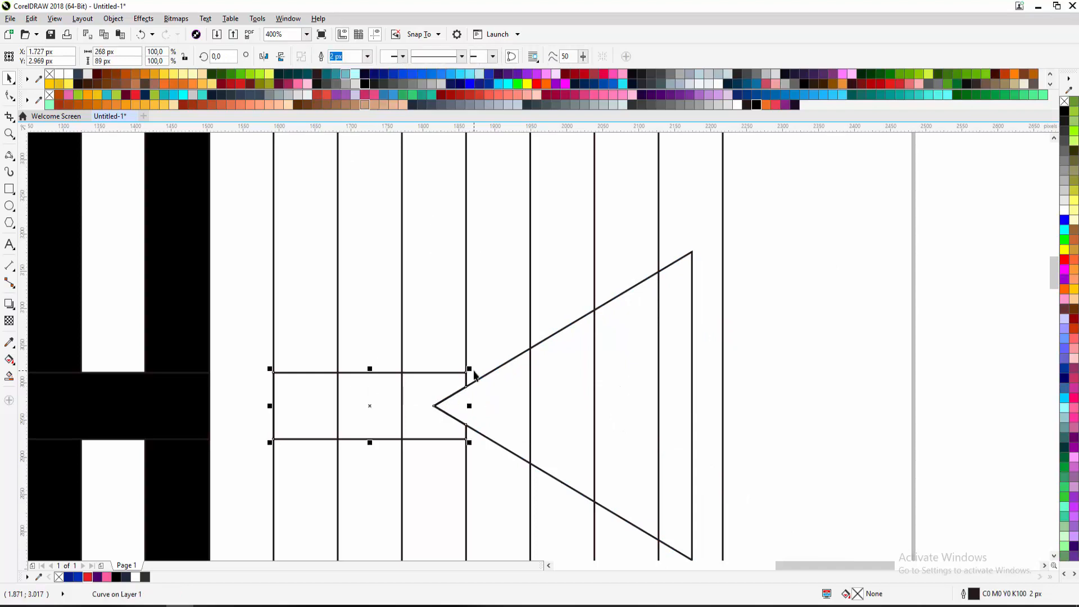
pyautogui.scroll(-2, 474, 402)
# Move the triangle clear of the notch and select the notched middle row
pyautogui.moveTo(475, 396); pyautogui.dragTo(554, 371)
pyautogui.hotkey('ctrl', 'z')
pyautogui.hotkey('ctrl', 'z')
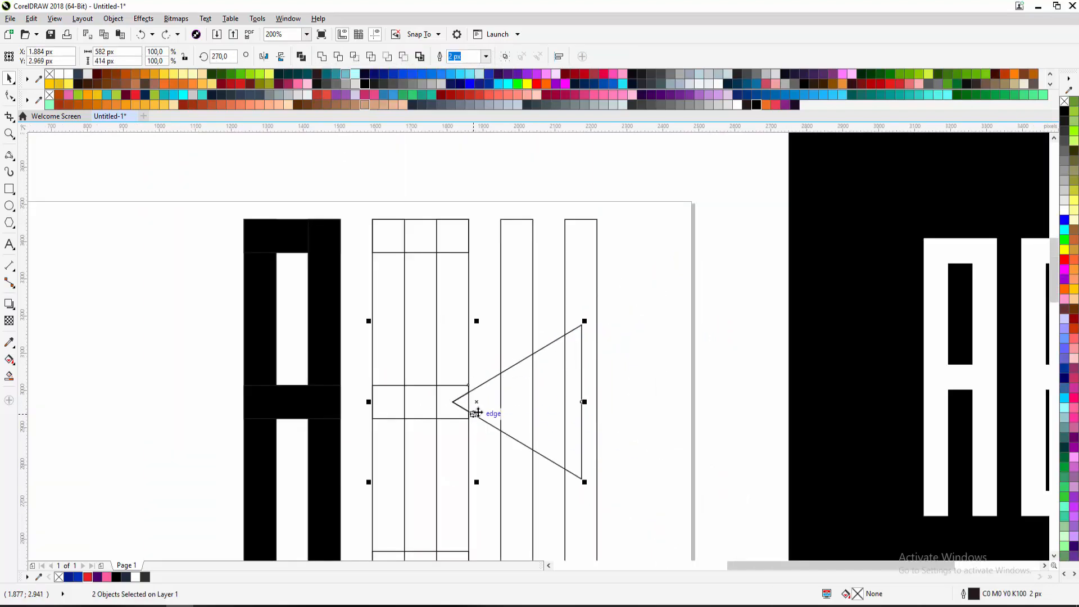
pyautogui.click(676, 349)
pyautogui.moveTo(497, 402); pyautogui.dragTo(625, 391)
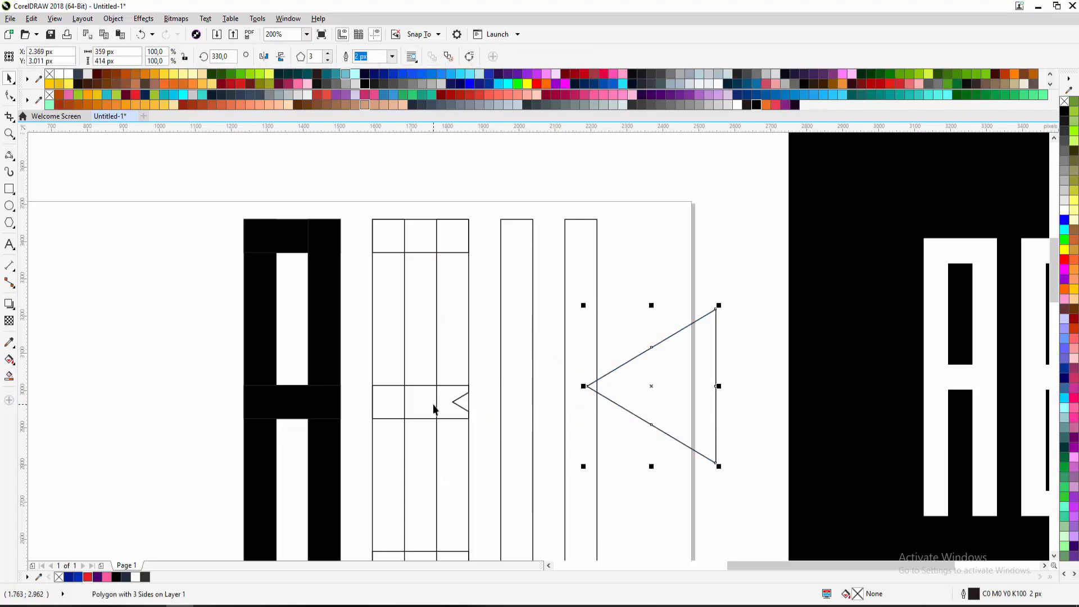
pyautogui.scroll(2, 436, 405)
pyautogui.click(511, 400)
# Narrow the B's notched middle bar and move the triangle up out of the way
pyautogui.moveTo(513, 400); pyautogui.dragTo(466, 366)
pyautogui.scroll(-2, 478, 409)
pyautogui.scroll(-1, 467, 369)
pyautogui.click(479, 319)
pyautogui.moveTo(482, 325); pyautogui.dragTo(444, 314)
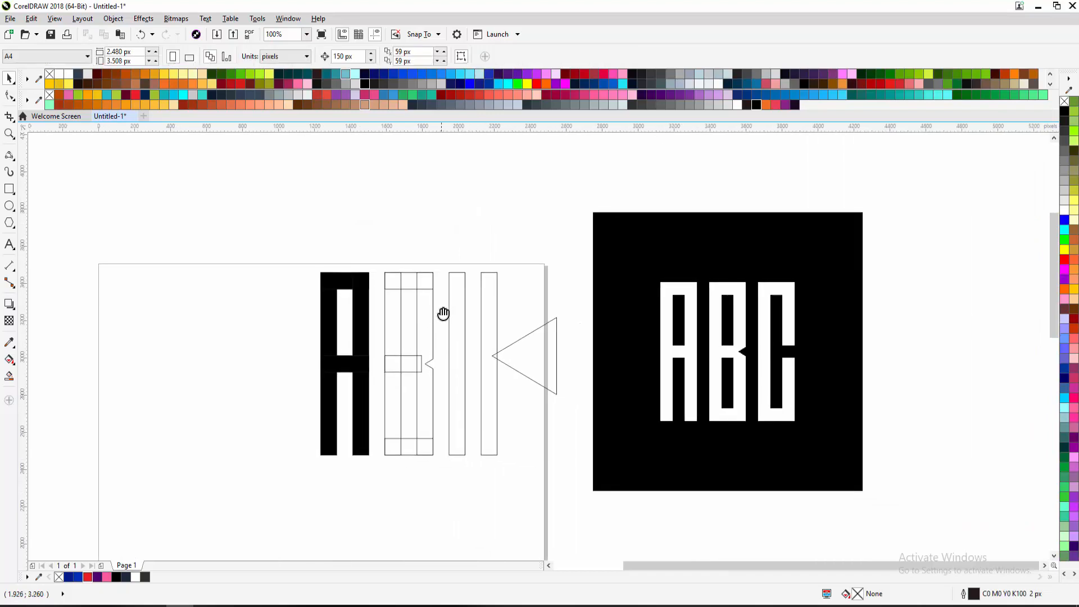
pyautogui.moveTo(531, 366); pyautogui.dragTo(537, 244)
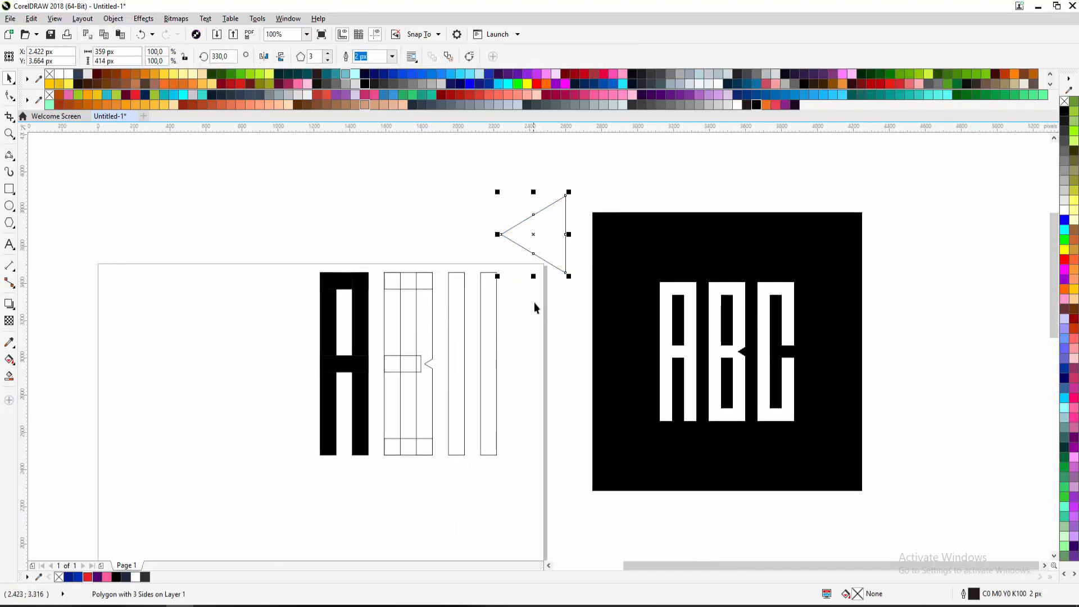
pyautogui.moveTo(573, 315); pyautogui.dragTo(527, 306)
# Copy the B's top bar onto the third outline's top and set a spare bar beside the page
pyautogui.click(341, 264)
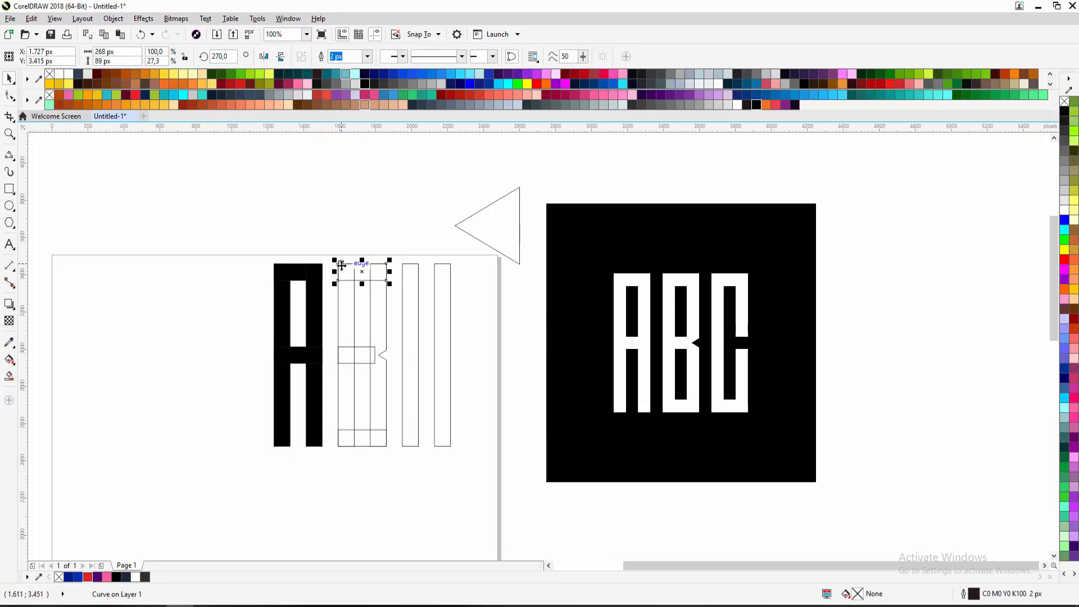
pyautogui.moveTo(338, 265); pyautogui.dragTo(403, 265)
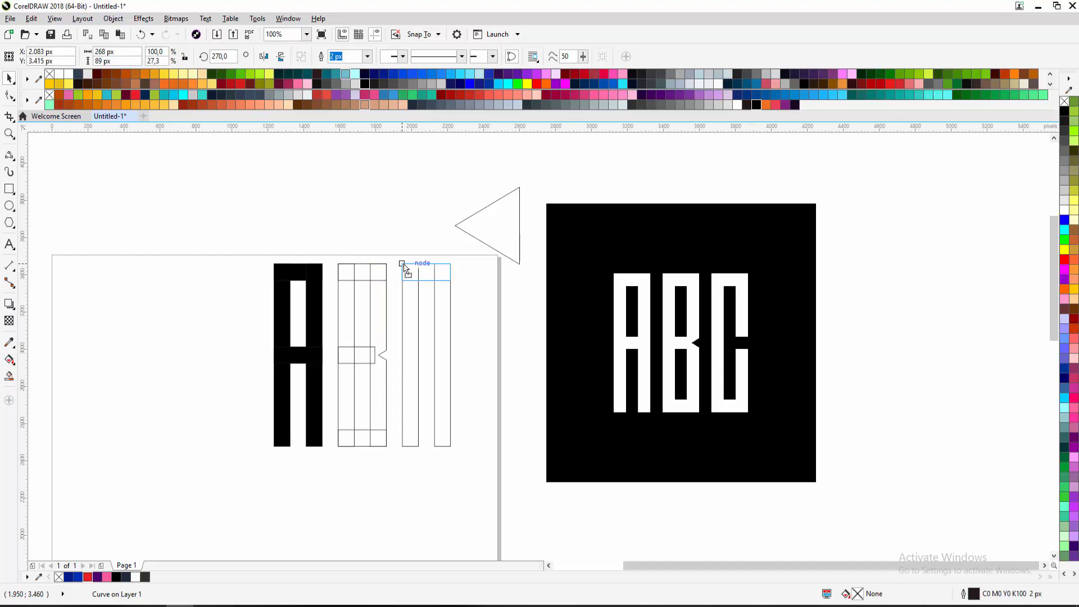
pyautogui.moveTo(405, 266); pyautogui.dragTo(402, 450)
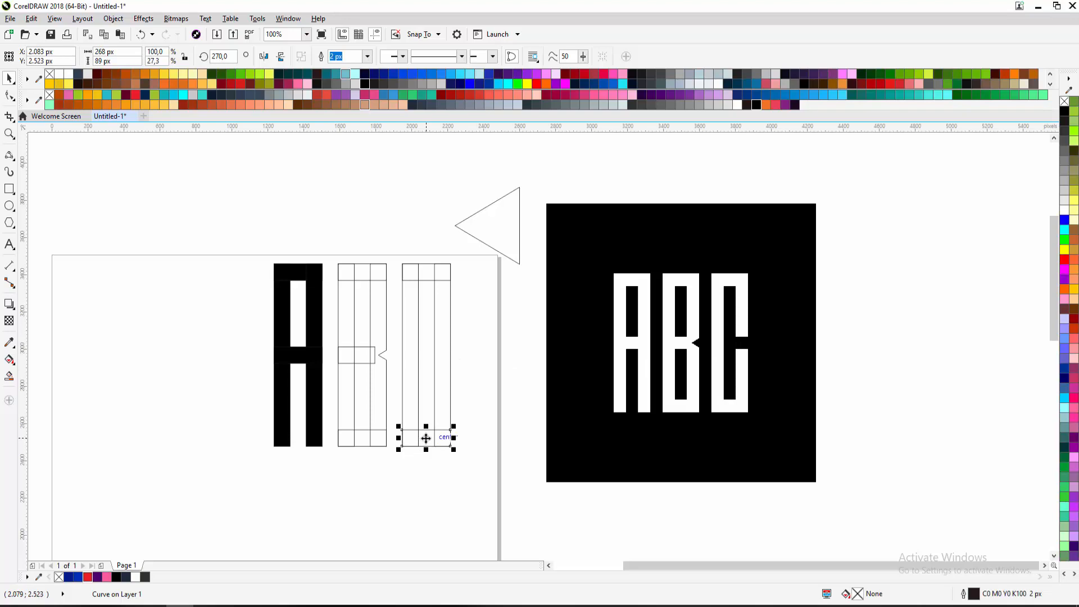
pyautogui.moveTo(426, 438); pyautogui.dragTo(509, 321)
# Draw a tall rectangle left of the A, try rotating it, then delete it
pyautogui.click(9, 189)
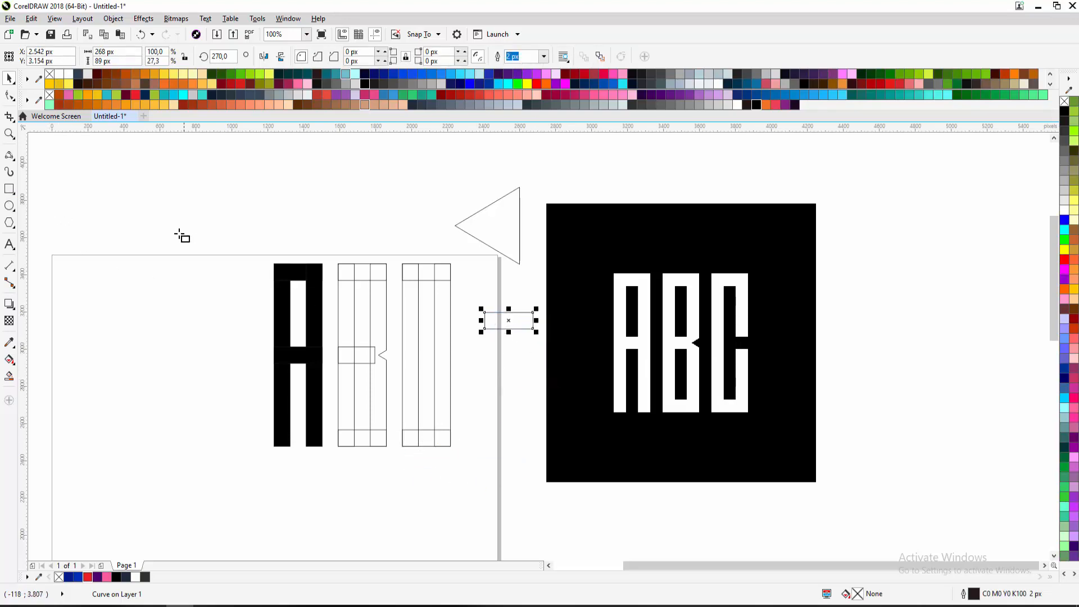
pyautogui.moveTo(154, 237); pyautogui.dragTo(205, 439)
pyautogui.press('space')
pyautogui.click(182, 332)
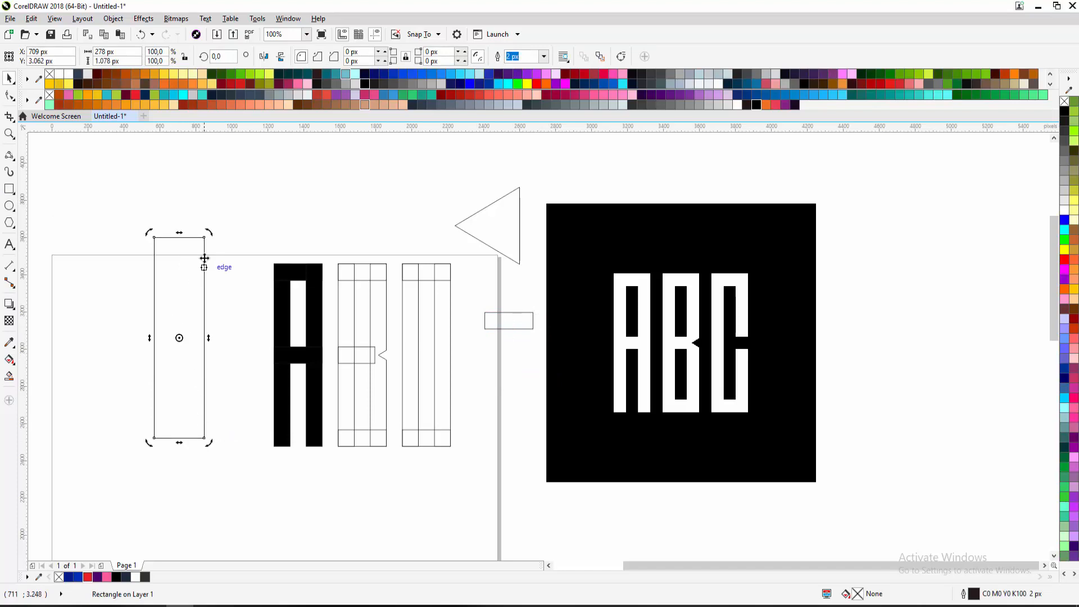
pyautogui.moveTo(213, 234); pyautogui.dragTo(217, 366)
pyautogui.hotkey('ctrl', 'z')
pyautogui.press('Escape')
pyautogui.click(205, 272)
pyautogui.press('Delete')
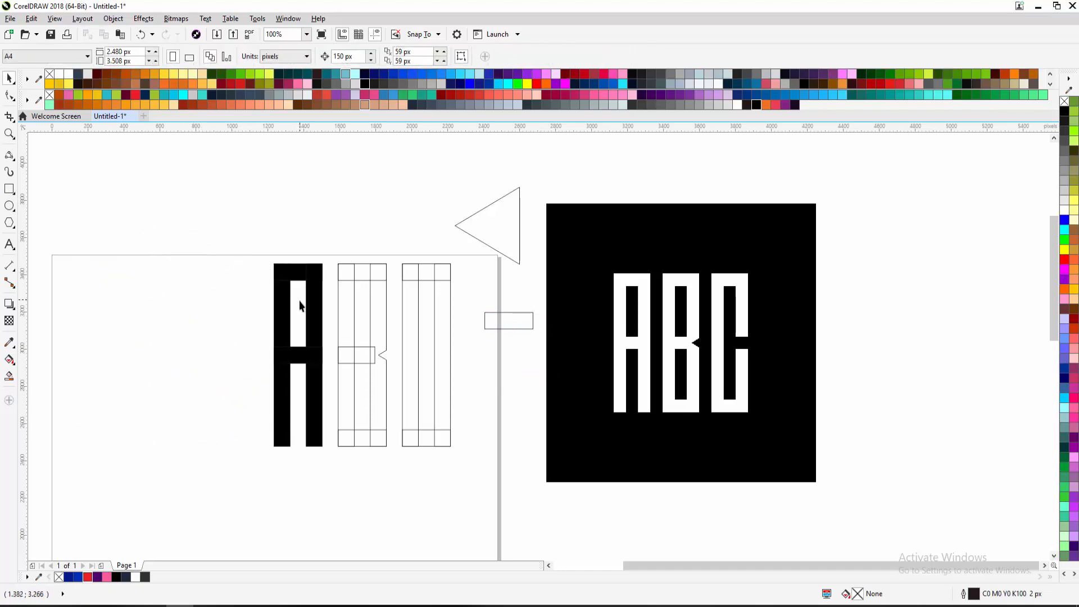
# Align the small spare bar's centre with the third letter's vertical line
pyautogui.click(482, 309)
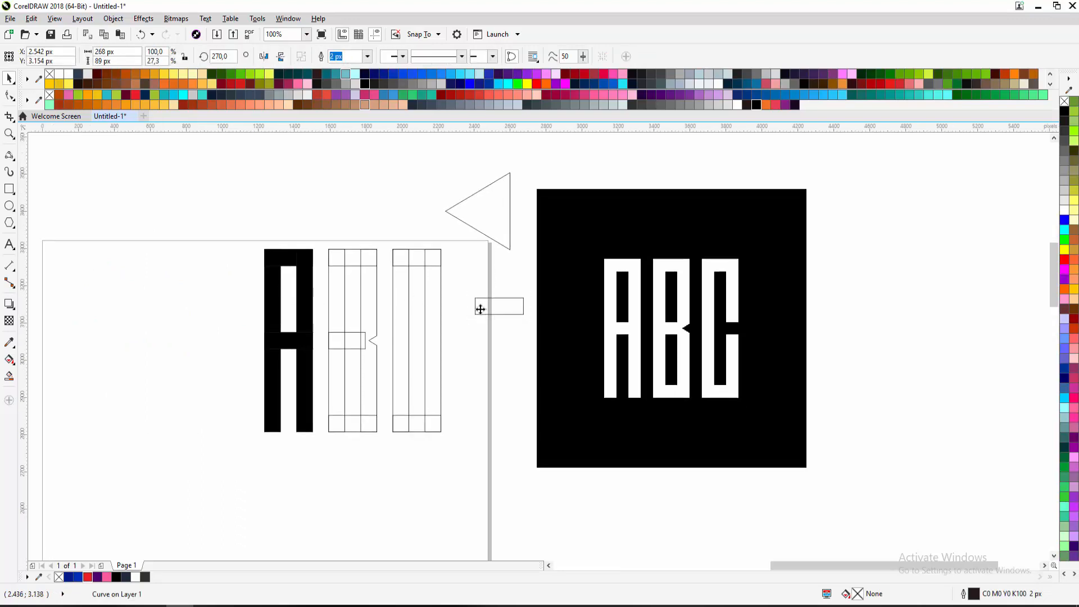
pyautogui.scroll(2, 482, 309)
pyautogui.scroll(-2, 482, 309)
pyautogui.scroll(2, 481, 308)
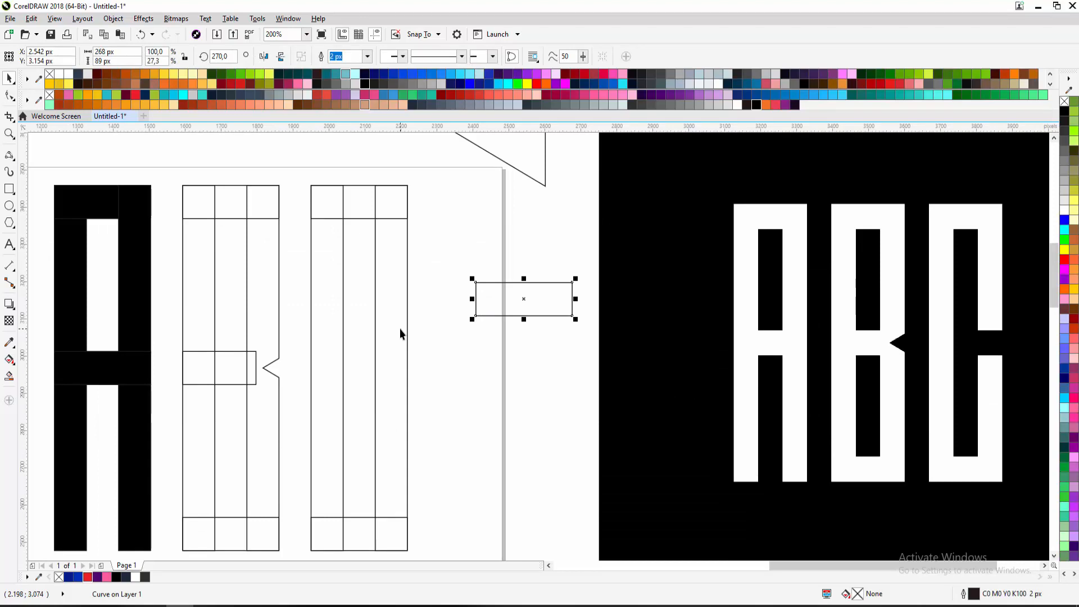
pyautogui.keyDown('shift'); pyautogui.click(400, 304); pyautogui.keyUp('shift')
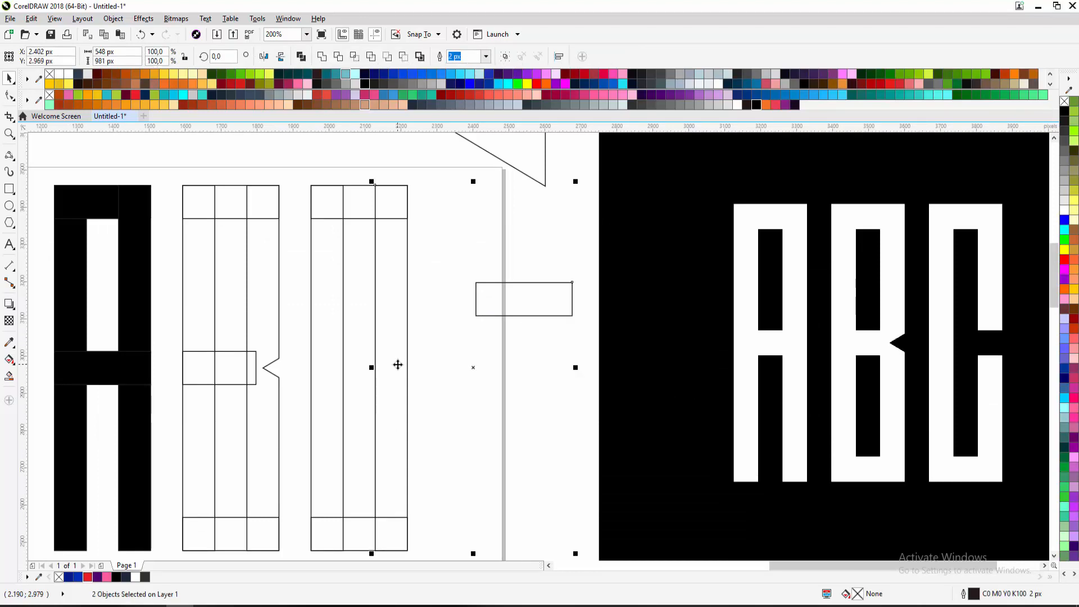
pyautogui.click(477, 302)
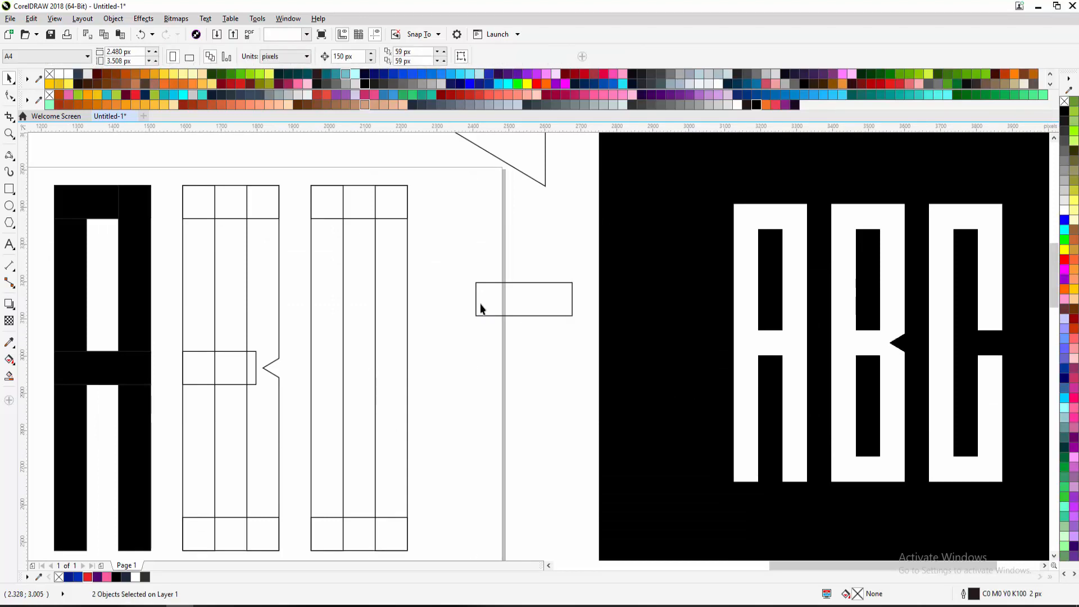
pyautogui.keyDown('shift'); pyautogui.click(400, 312); pyautogui.keyUp('shift')
pyautogui.scroll(-1, 400, 312)
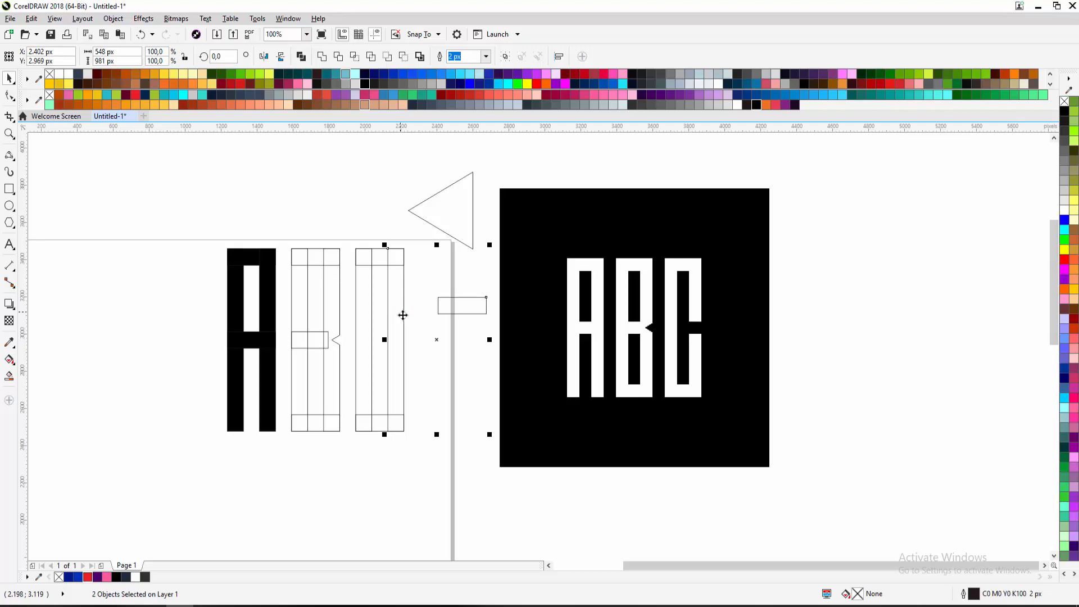
pyautogui.press('e')
# Move the small bar into the third letter's middle and select its right column
pyautogui.click(425, 314)
pyautogui.click(439, 340)
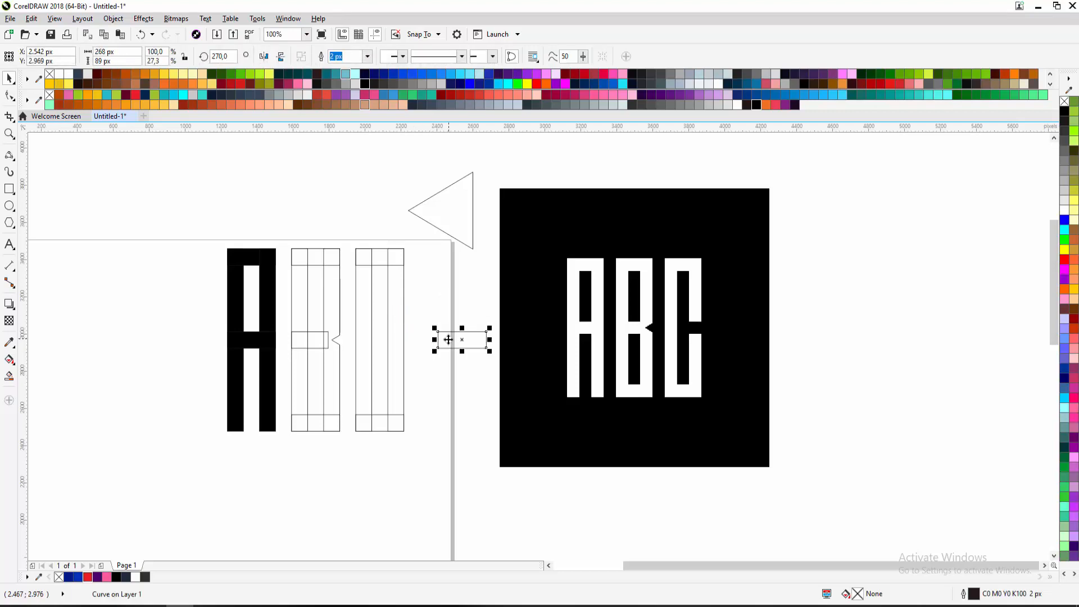
pyautogui.moveTo(439, 340); pyautogui.dragTo(382, 343)
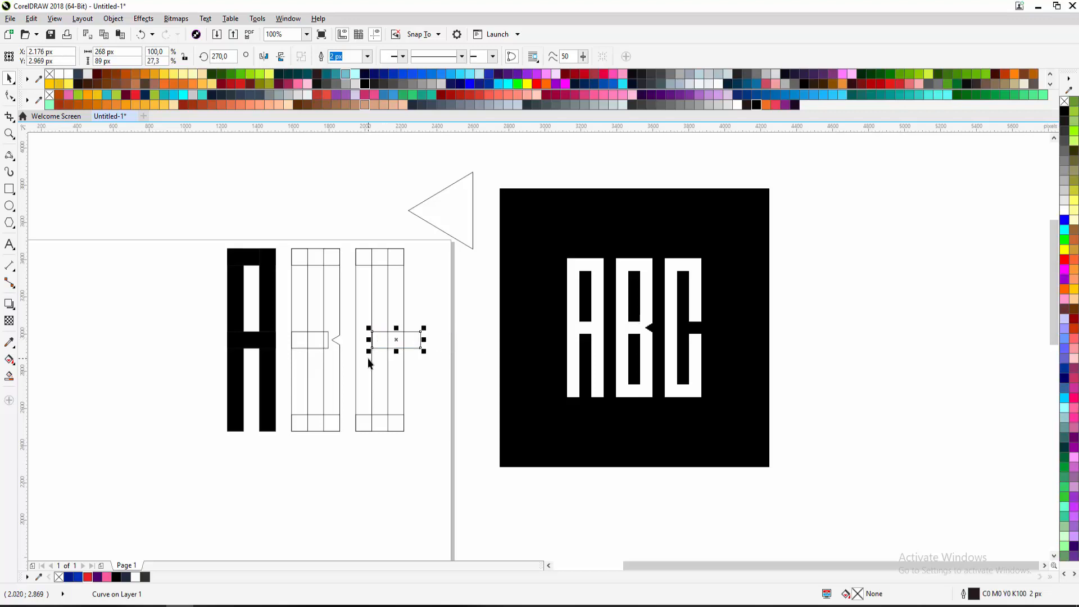
pyautogui.scroll(1, 369, 363)
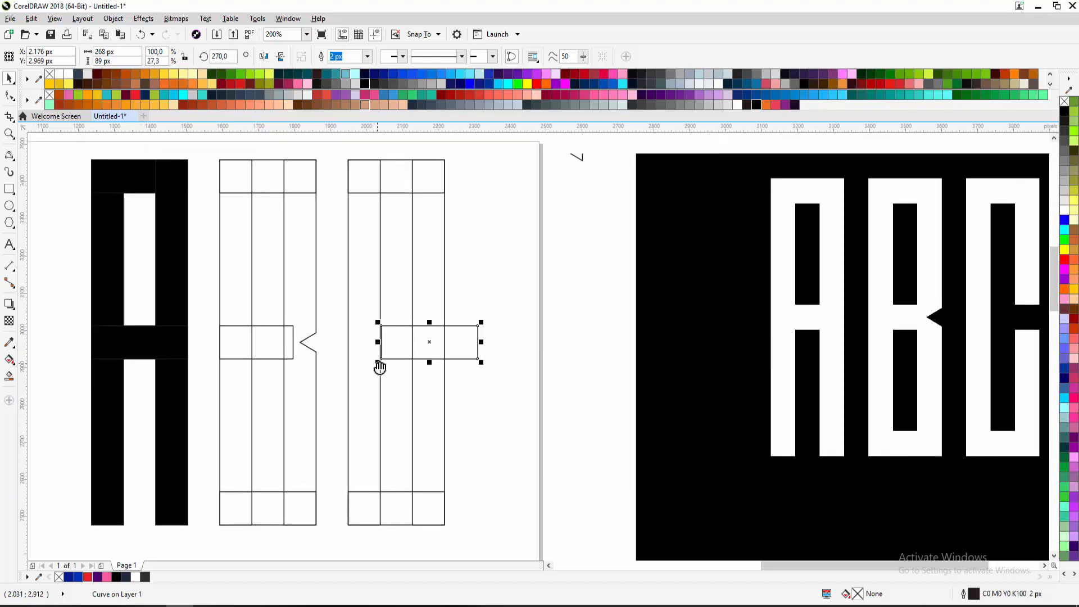
pyautogui.click(477, 293)
pyautogui.click(468, 336)
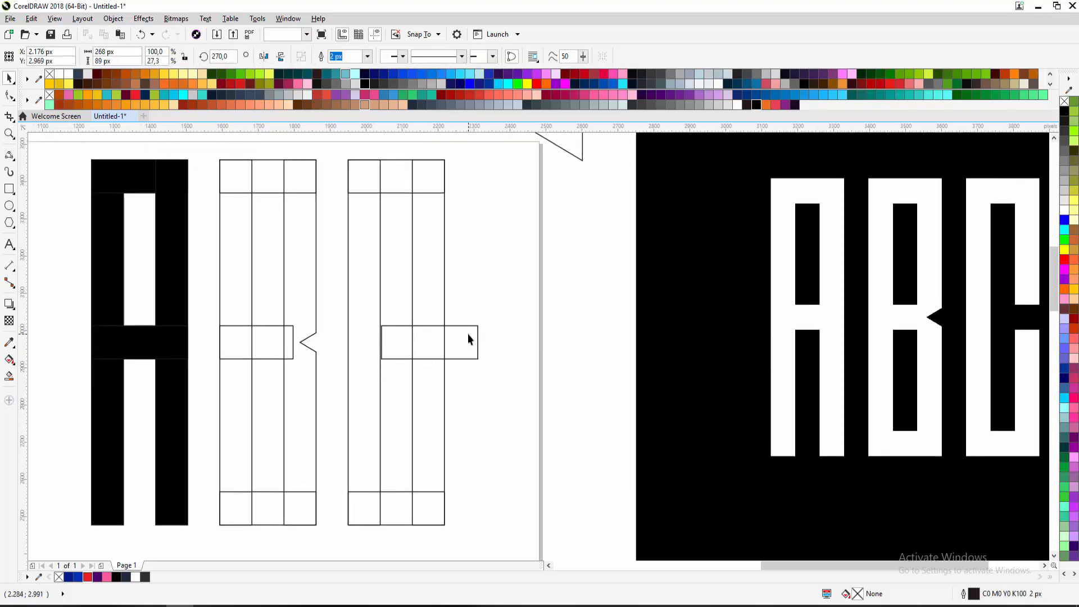
pyautogui.click(424, 279)
pyautogui.click(429, 268)
# Undo a move of the right column, then fill and delete the third letter's middle cell
pyautogui.moveTo(429, 267); pyautogui.dragTo(518, 271)
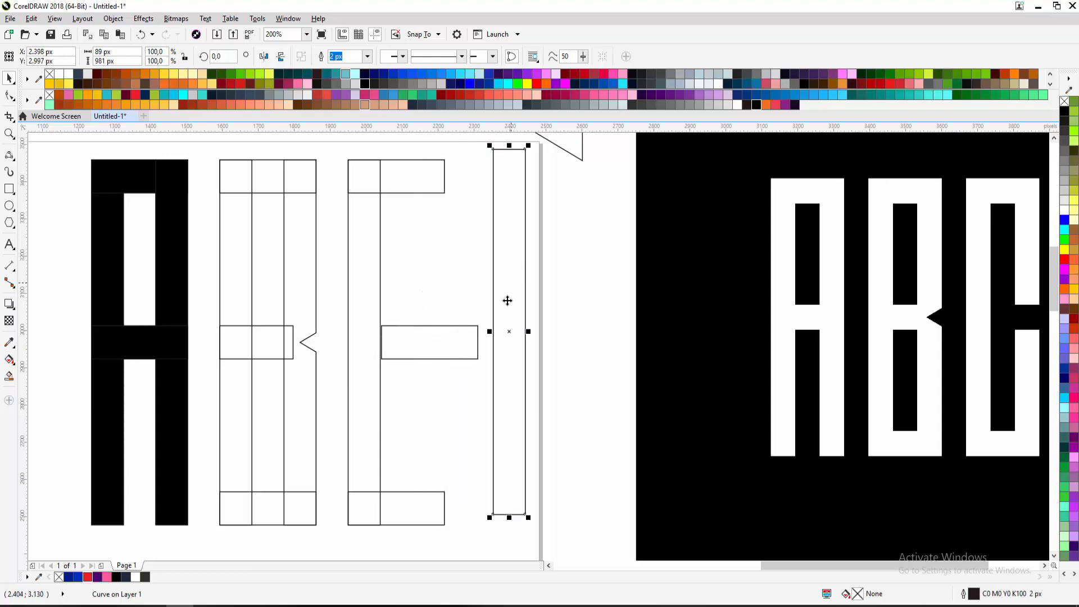
pyautogui.hotkey('ctrl', 'z')
pyautogui.click(513, 291)
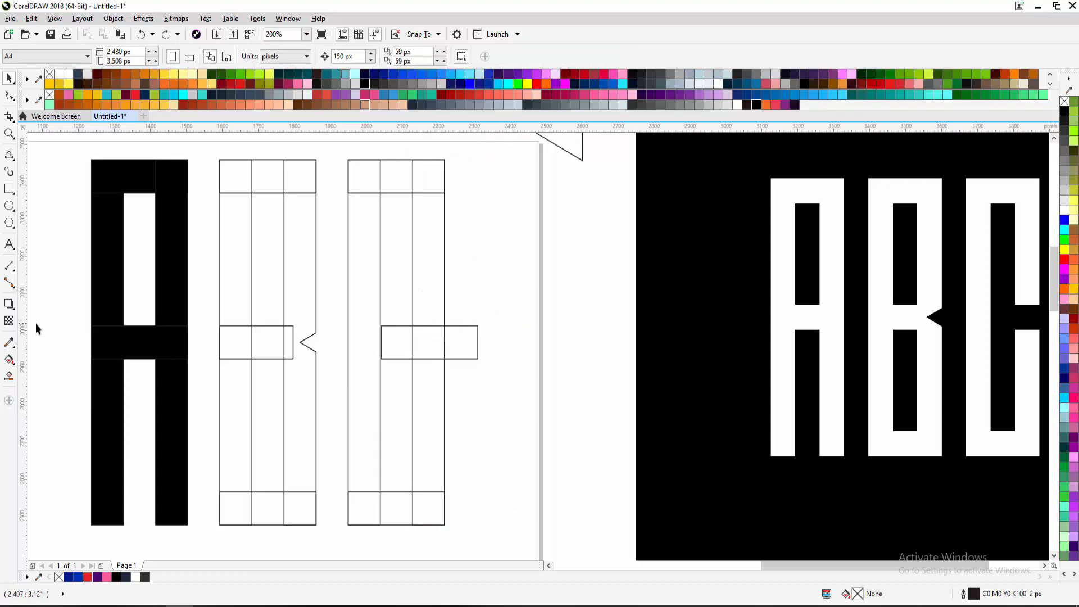
pyautogui.click(9, 376)
pyautogui.click(429, 342)
pyautogui.press('space')
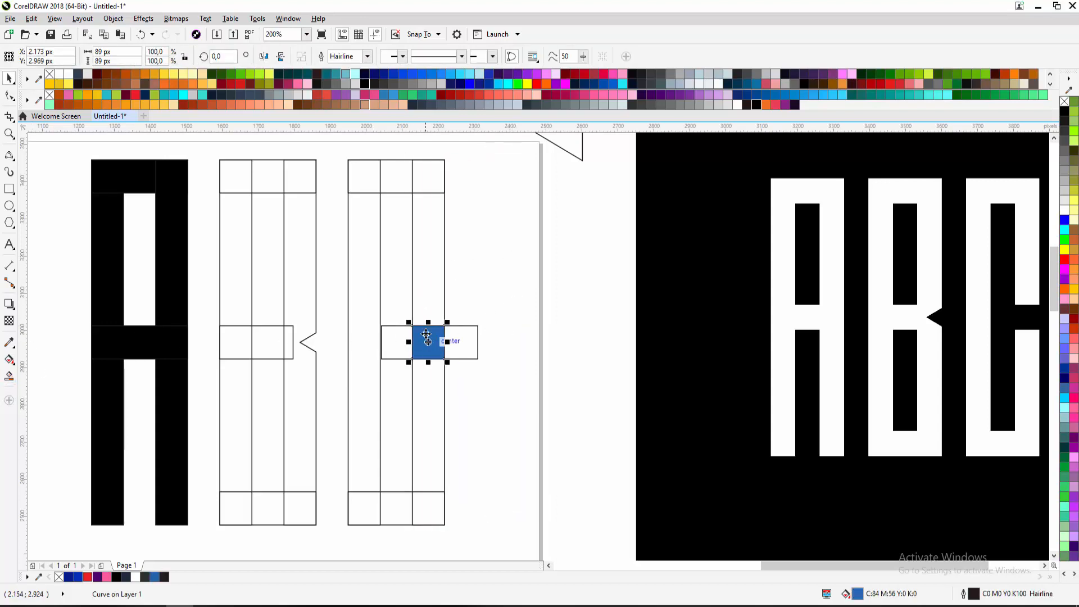
pyautogui.press('Delete')
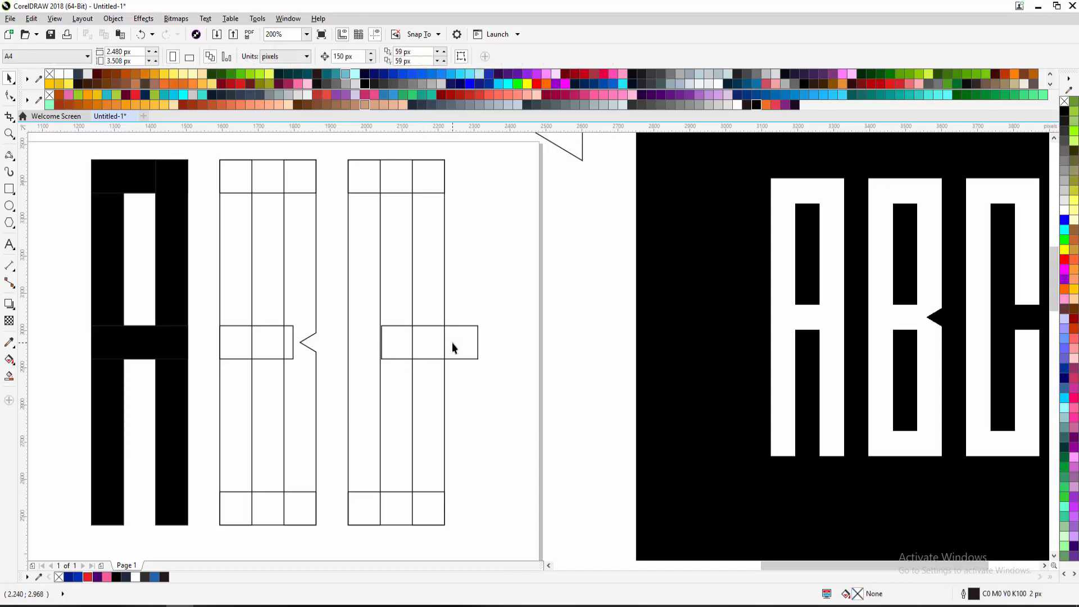
# Trim the middle bar out of the C's right column and move the bar away
pyautogui.click(452, 342)
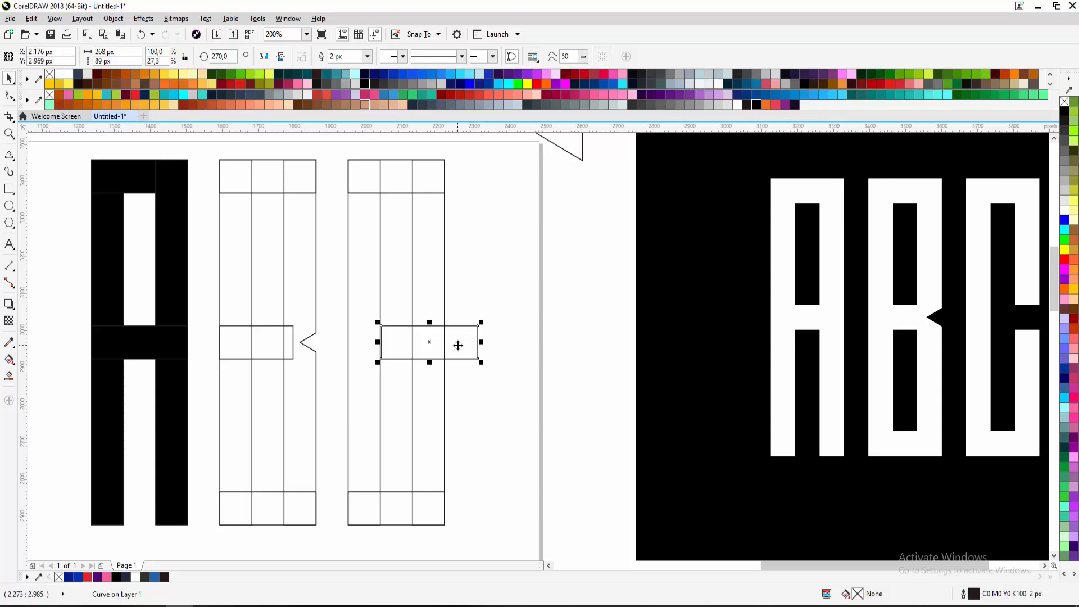
pyautogui.keyDown('shift'); pyautogui.click(425, 261); pyautogui.keyUp('shift')
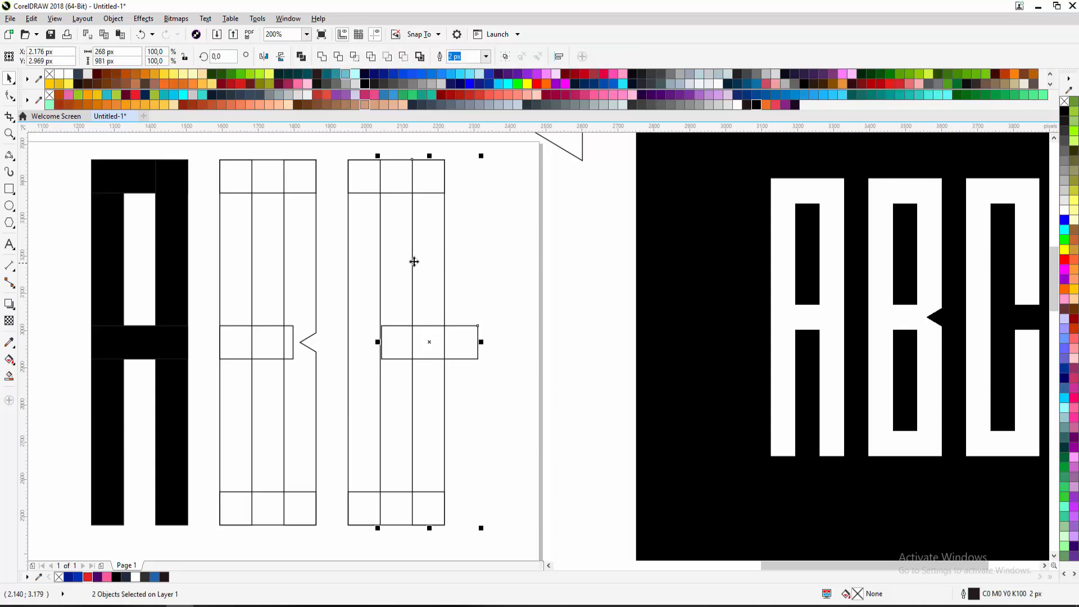
pyautogui.click(345, 59)
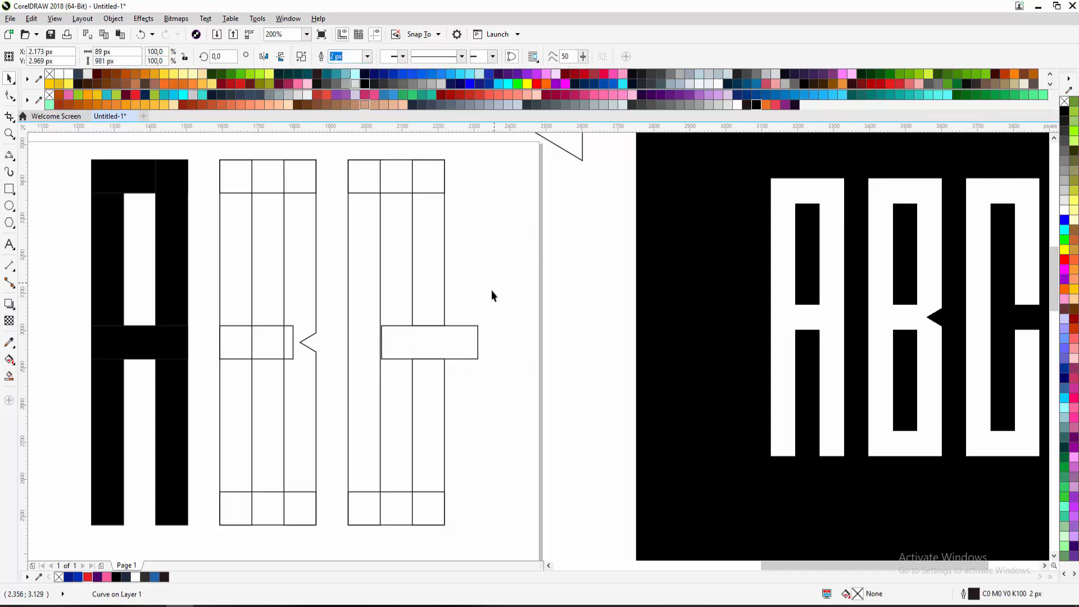
pyautogui.moveTo(478, 346); pyautogui.dragTo(530, 391)
pyautogui.scroll(-1, 467, 381)
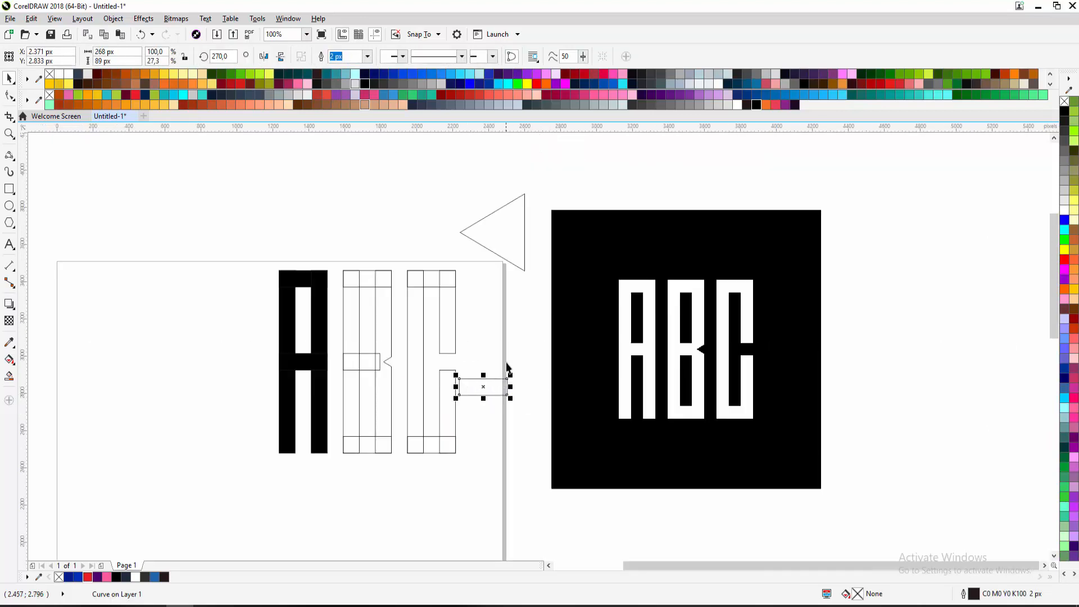
# Delete the leftover cutting bar and triangle, and move the ABC reference image aside
pyautogui.press('Delete')
pyautogui.click(505, 238)
pyautogui.press('Delete')
pyautogui.moveTo(566, 252); pyautogui.dragTo(622, 231)
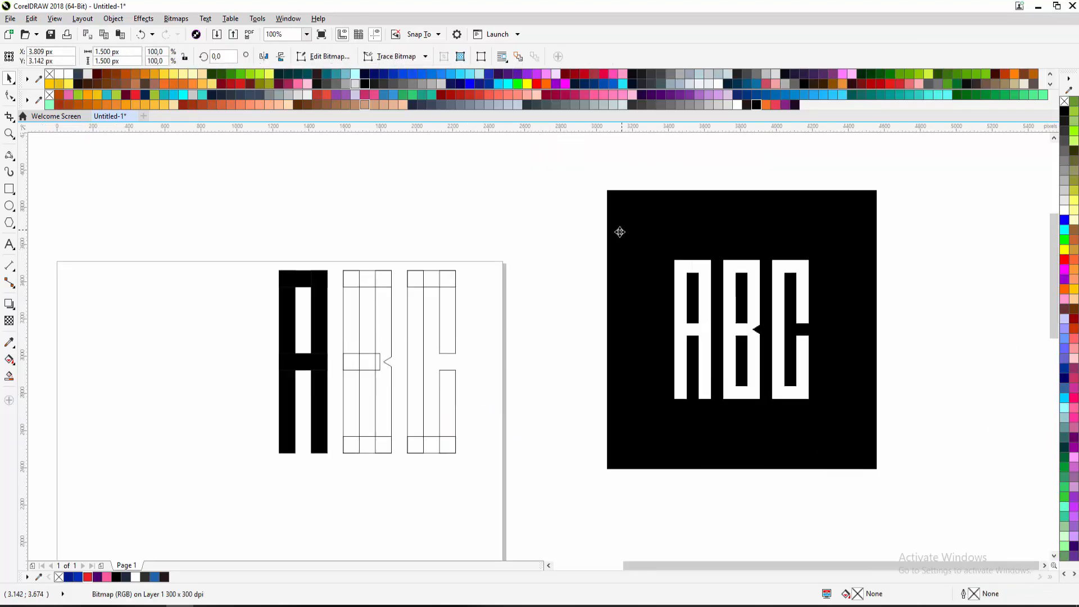
# Fill all the letter pieces black and shift the 13 pieces down and left
pyautogui.moveTo(411, 335); pyautogui.dragTo(270, 460)
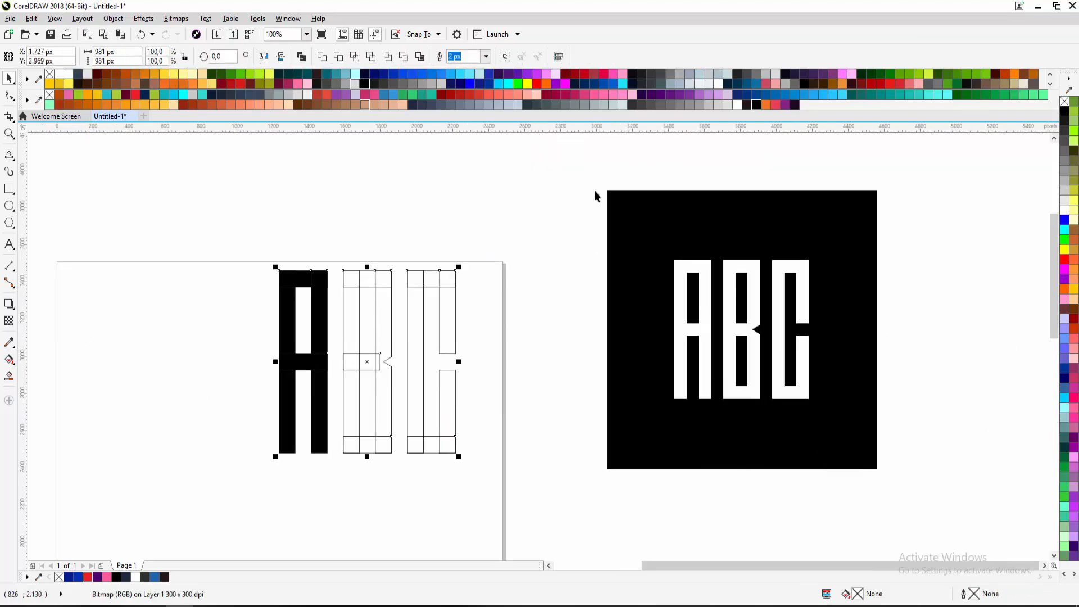
pyautogui.click(755, 104)
pyautogui.click(521, 284)
pyautogui.scroll(1, 516, 314)
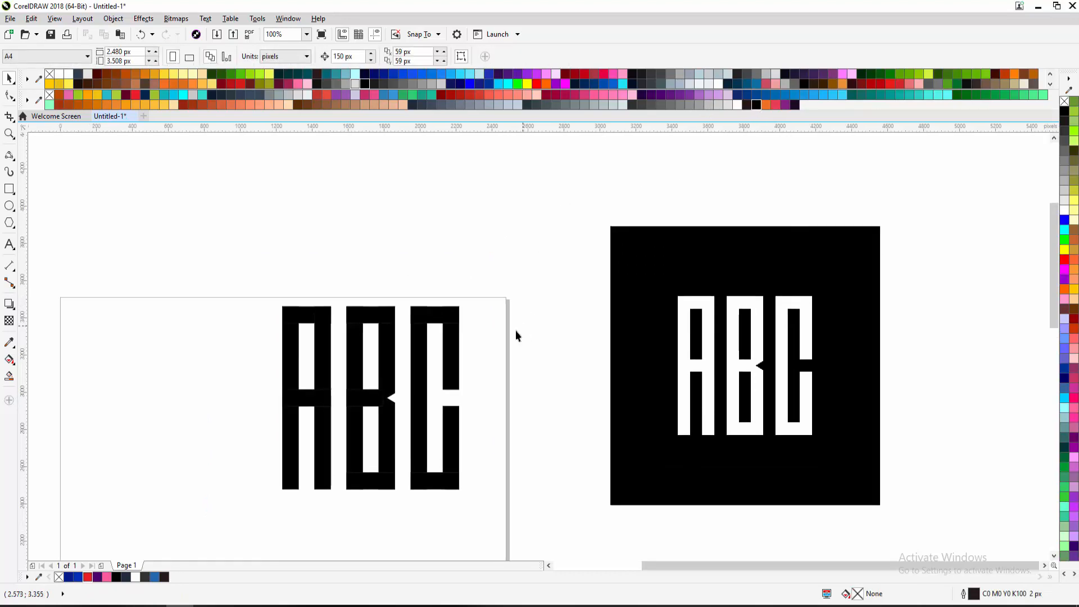
pyautogui.scroll(-1, 494, 348)
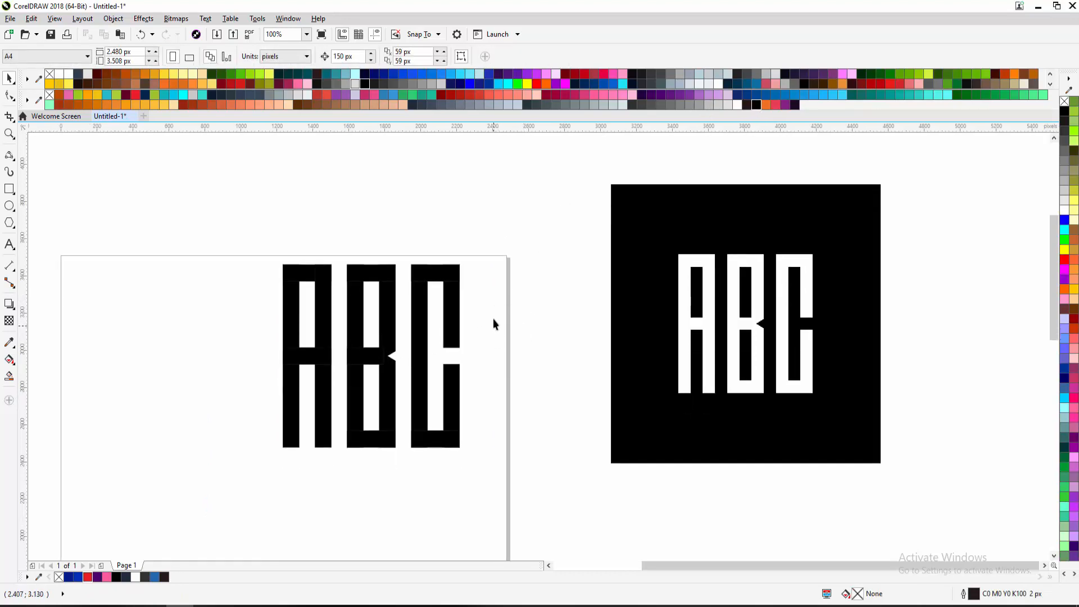
pyautogui.moveTo(493, 256); pyautogui.dragTo(232, 473)
pyautogui.scroll(-1, 303, 428)
pyautogui.moveTo(355, 355); pyautogui.dragTo(310, 398)
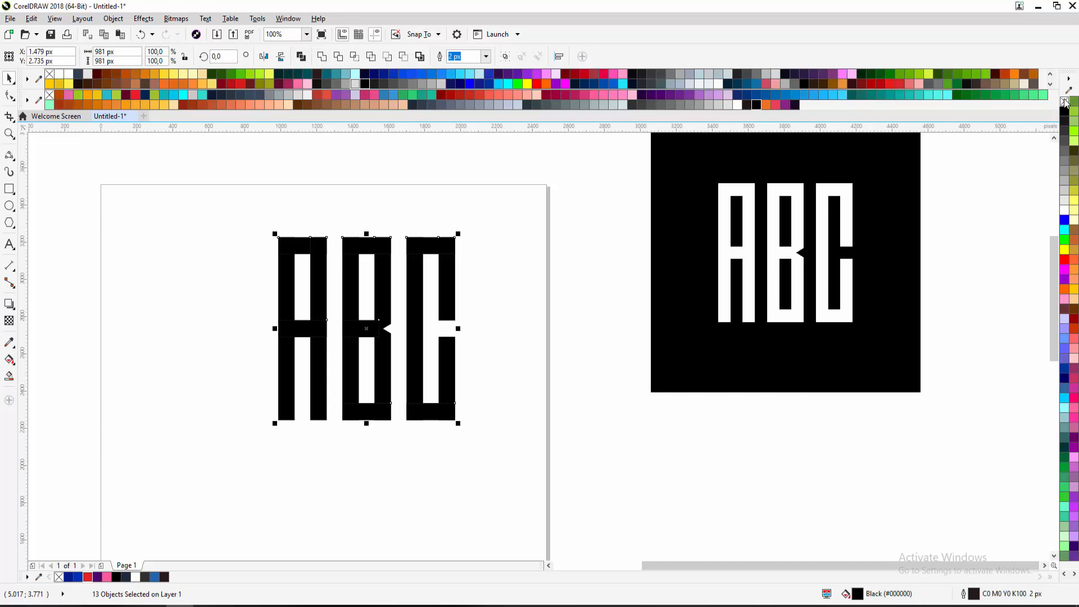
# Remove the black fill from the letters and select each of the A's pieces in turn
pyautogui.click(1065, 102)
pyautogui.click(500, 247)
pyautogui.scroll(1, 299, 252)
pyautogui.click(298, 251)
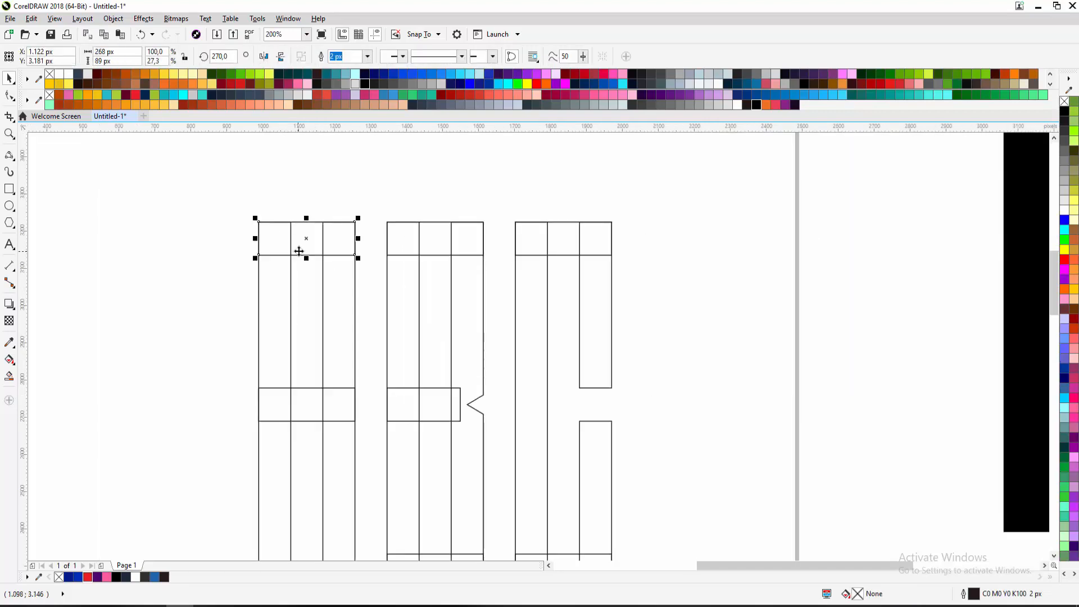
pyautogui.click(291, 267)
pyautogui.click(309, 256)
pyautogui.click(323, 269)
pyautogui.moveTo(341, 301); pyautogui.dragTo(340, 250)
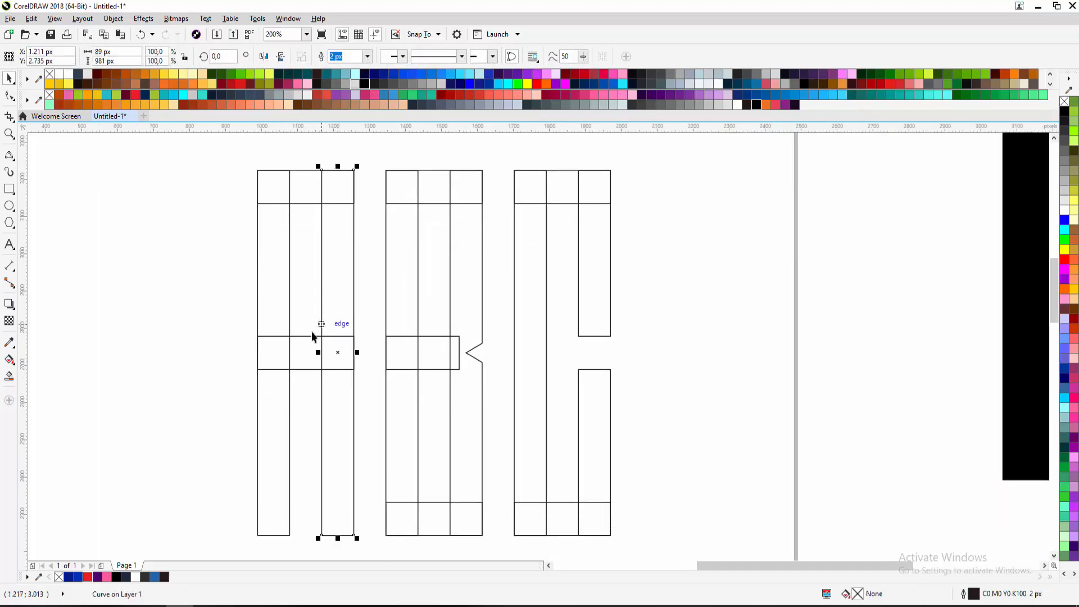
pyautogui.click(314, 336)
pyautogui.click(282, 339)
pyautogui.click(339, 284)
# Select each of the B's and C's columns and rectangles in turn, then recentre the view
pyautogui.click(398, 264)
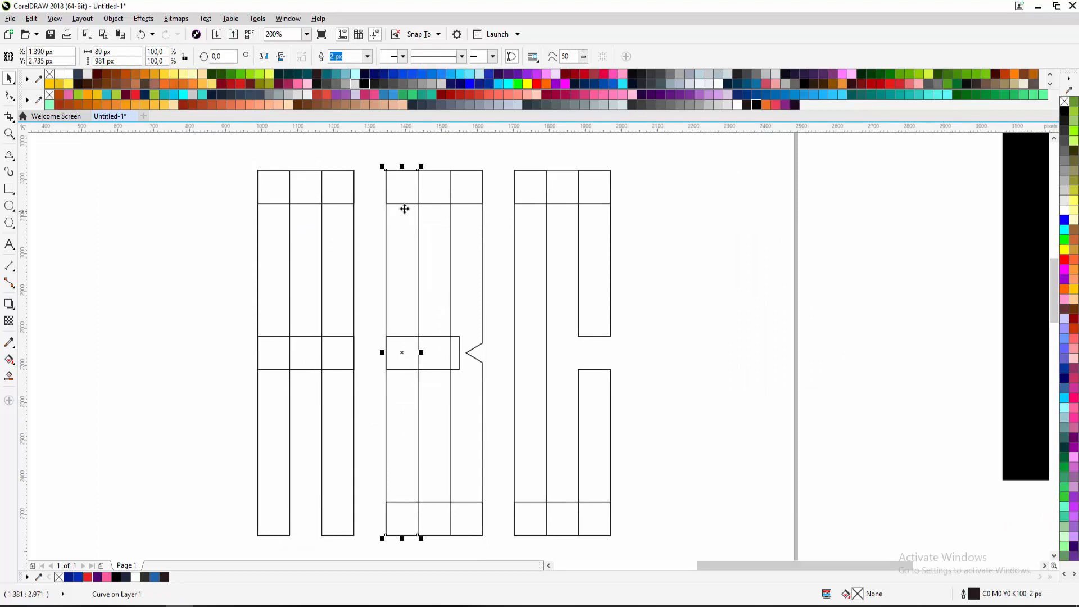
pyautogui.click(434, 188)
pyautogui.click(440, 279)
pyautogui.click(424, 351)
pyautogui.click(433, 507)
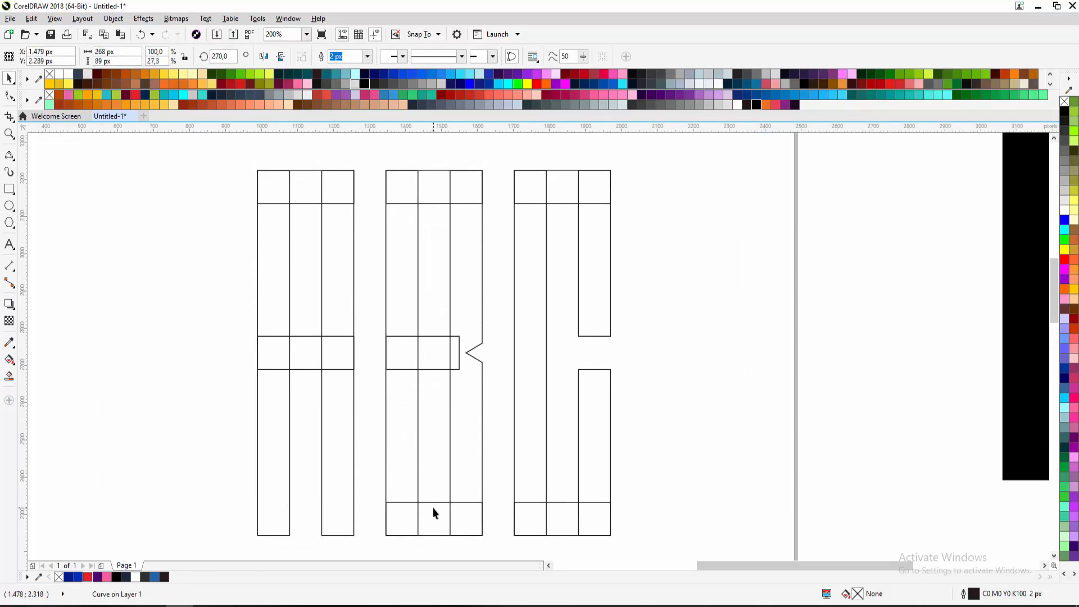
pyautogui.click(464, 471)
pyautogui.click(556, 508)
pyautogui.click(529, 474)
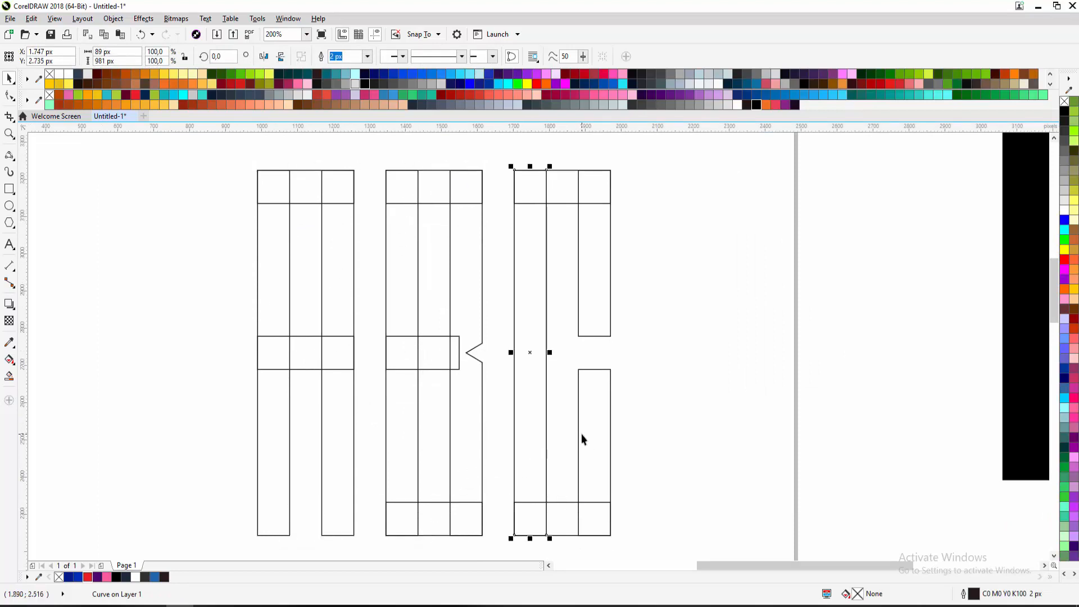
pyautogui.click(581, 433)
pyautogui.click(560, 204)
pyautogui.click(639, 211)
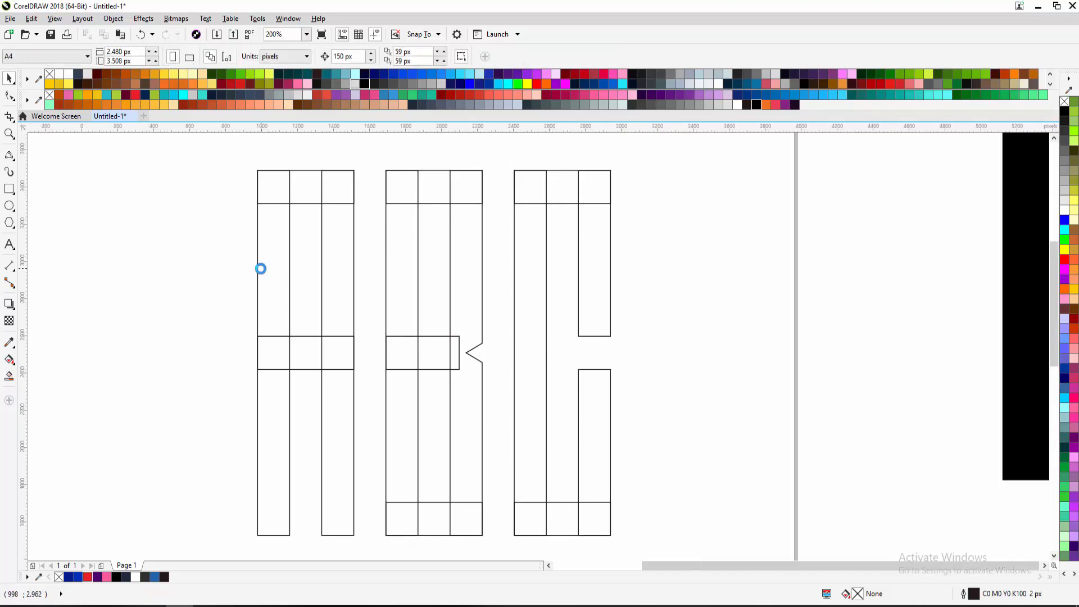
pyautogui.scroll(-1, 261, 269)
pyautogui.moveTo(261, 269); pyautogui.dragTo(294, 309)
pyautogui.scroll(1, 322, 306)
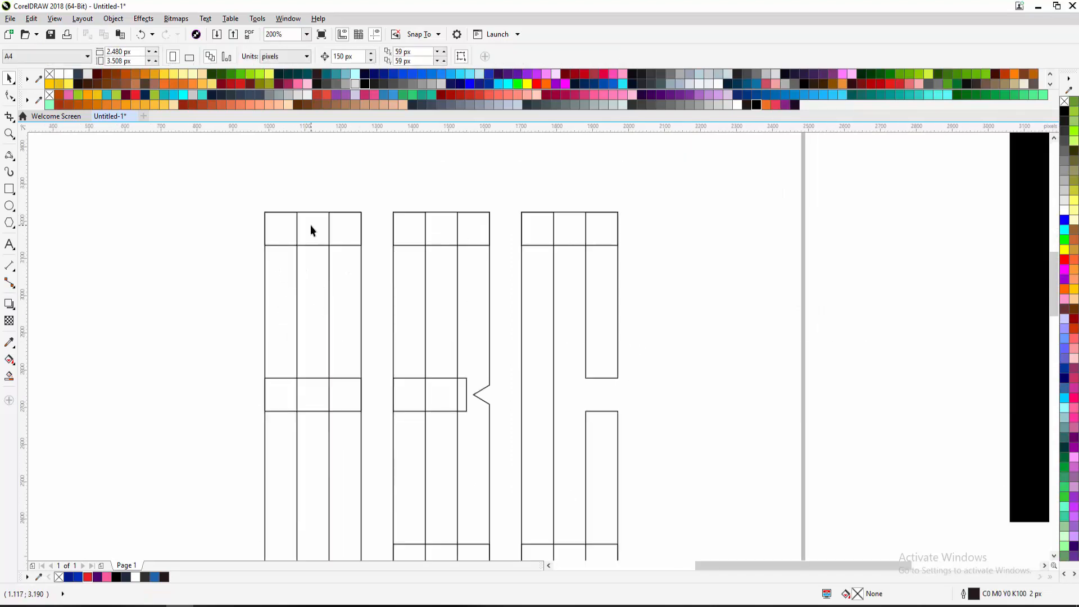
# Try moving the A's left column, undo, then check the A's and B's bars individually
pyautogui.click(292, 272)
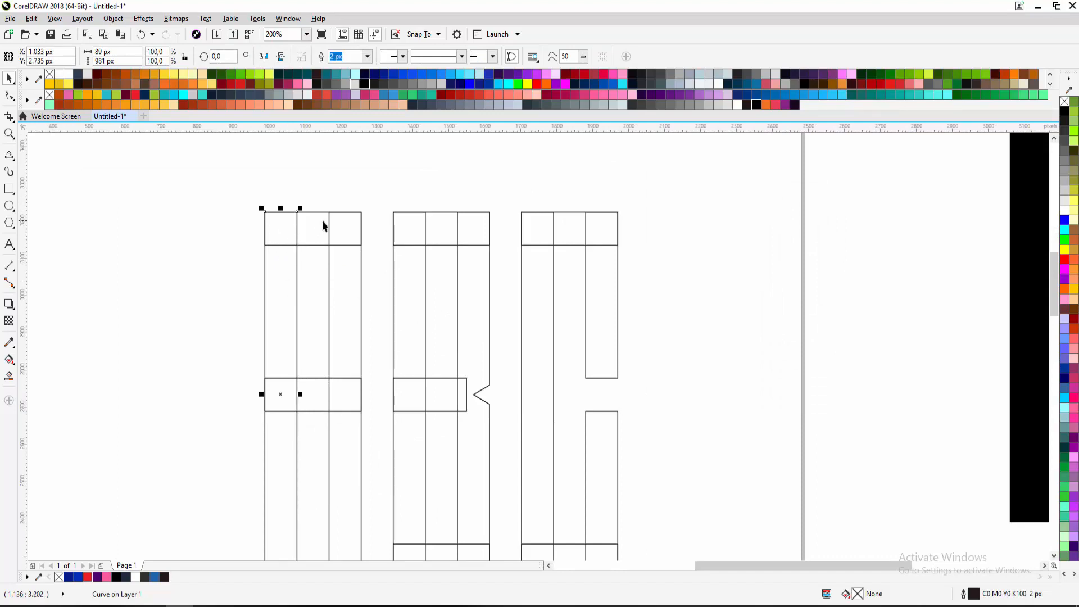
pyautogui.moveTo(285, 273); pyautogui.dragTo(265, 278)
pyautogui.hotkey('ctrl', 'z')
pyautogui.click(292, 262)
pyautogui.click(334, 281)
pyautogui.click(315, 375)
pyautogui.click(323, 388)
pyautogui.click(410, 328)
pyautogui.click(441, 242)
pyautogui.click(484, 287)
pyautogui.scroll(-1, 446, 308)
pyautogui.scroll(-1, 446, 308)
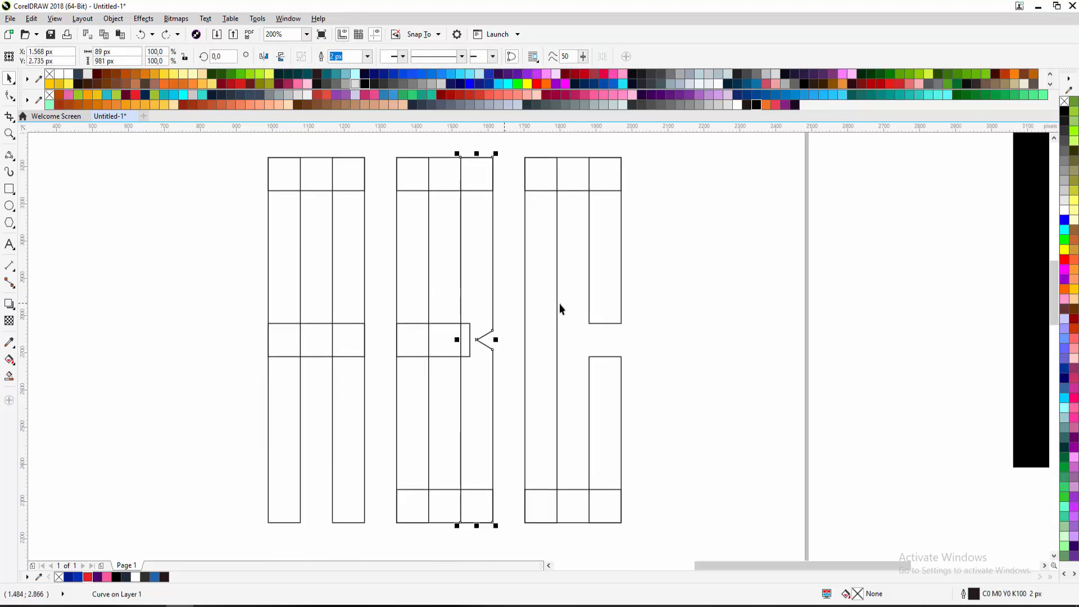
pyautogui.click(668, 298)
# Select the A's top bar together with a second A piece
pyautogui.click(312, 178)
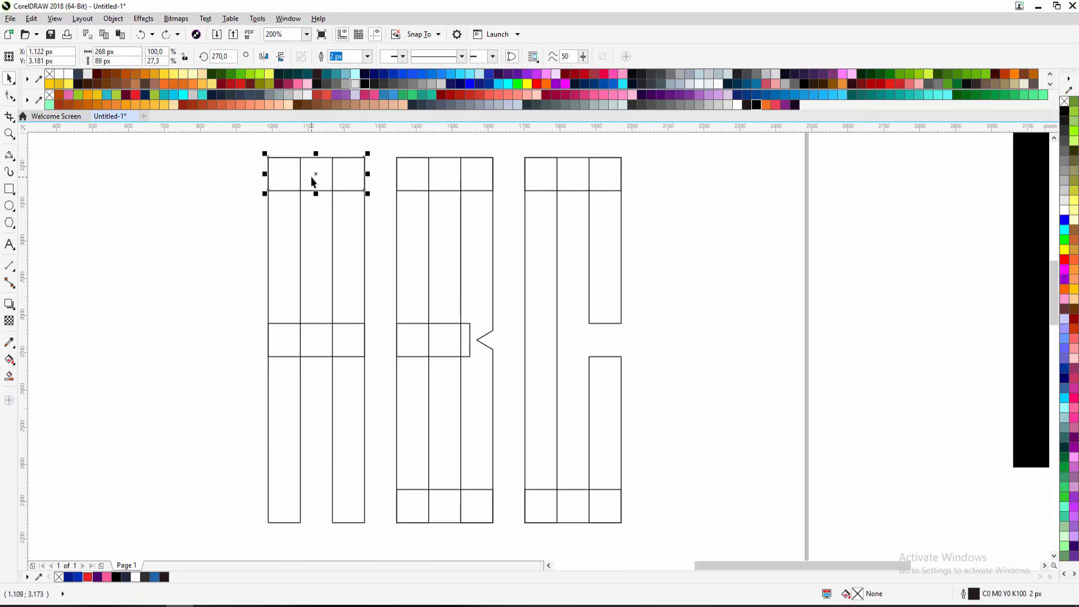
pyautogui.scroll(1, 314, 200)
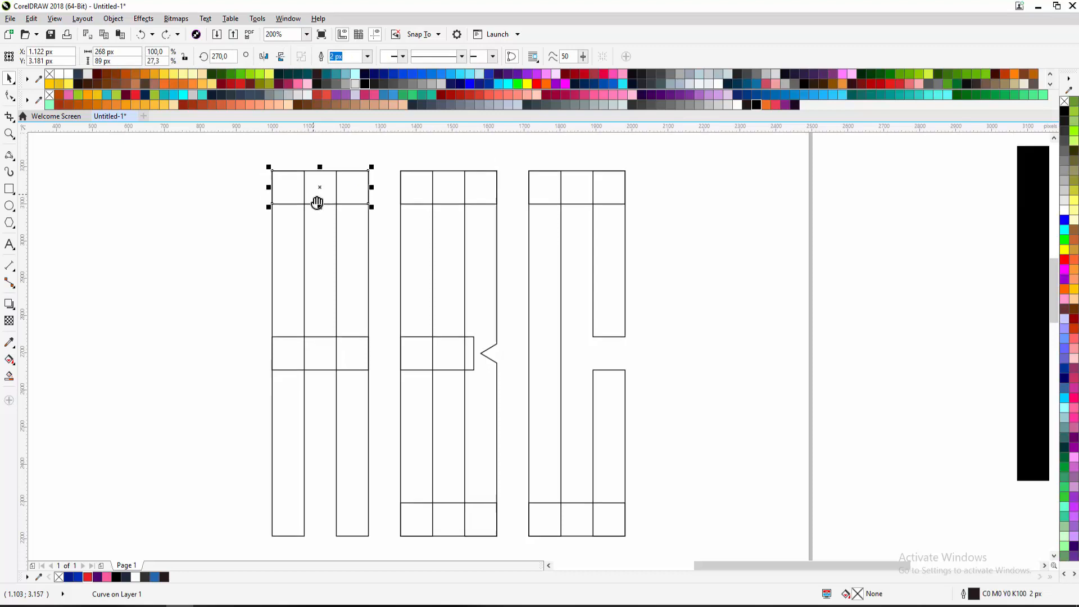
pyautogui.keyDown('shift'); pyautogui.click(302, 233); pyautogui.keyUp('shift')
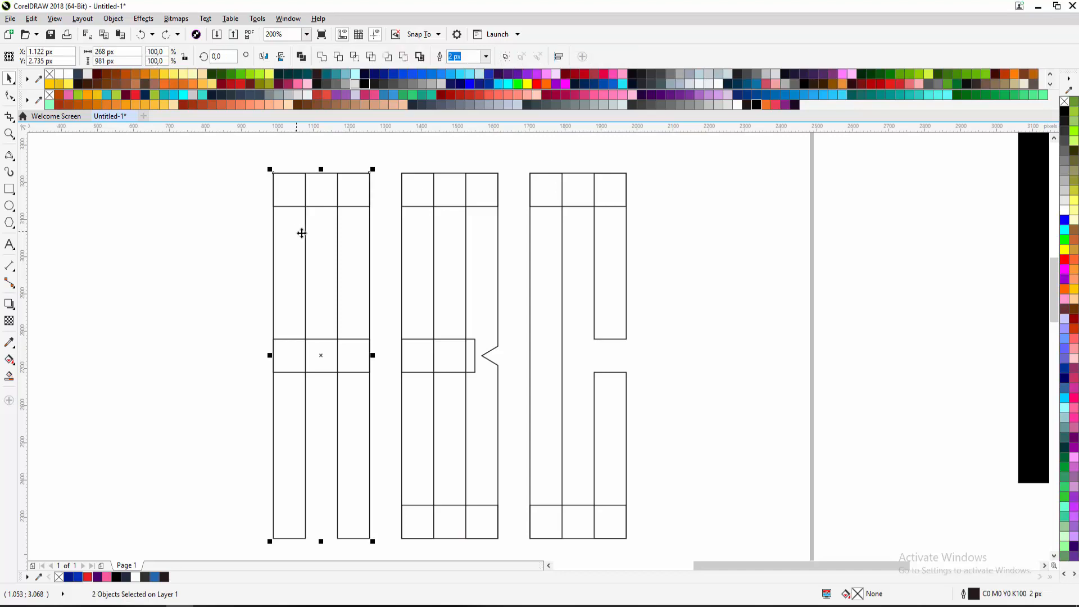
pyautogui.click(330, 235)
pyautogui.click(320, 199)
pyautogui.keyDown('shift'); pyautogui.click(348, 239); pyautogui.keyUp('shift')
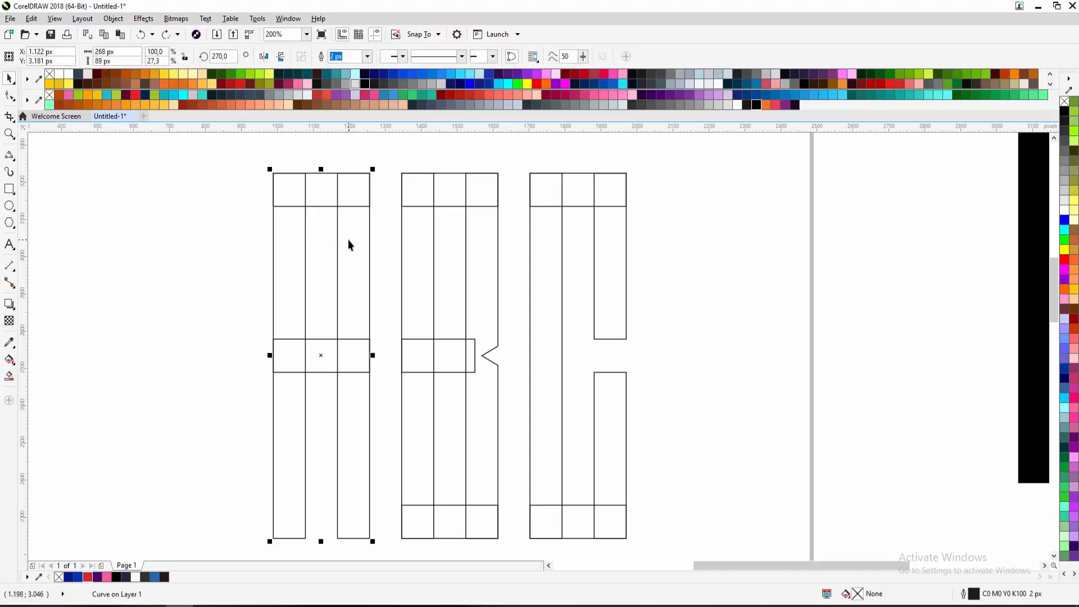
pyautogui.click(380, 245)
pyautogui.click(318, 205)
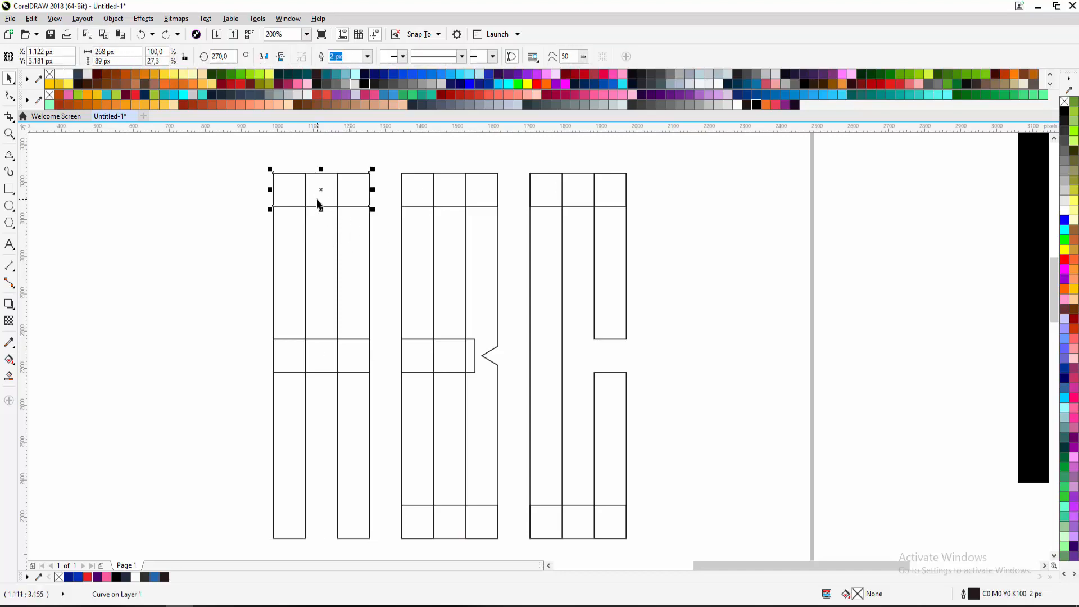
pyautogui.keyDown('shift'); pyautogui.click(297, 230); pyautogui.keyUp('shift')
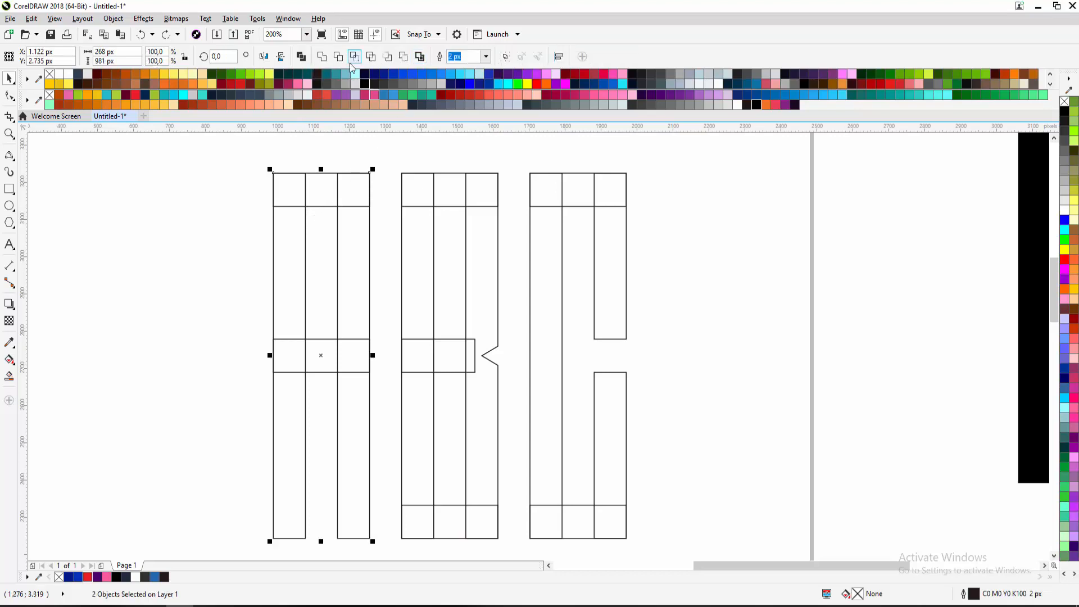
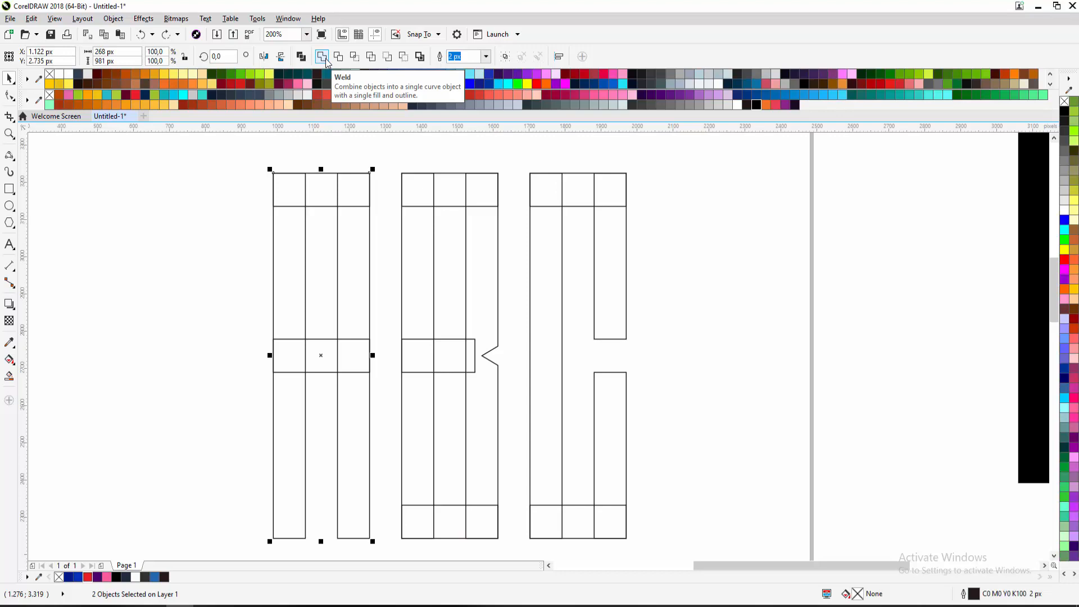
# Weld the A's two pieces, test a move, and undo back to separate pieces
pyautogui.click(322, 56)
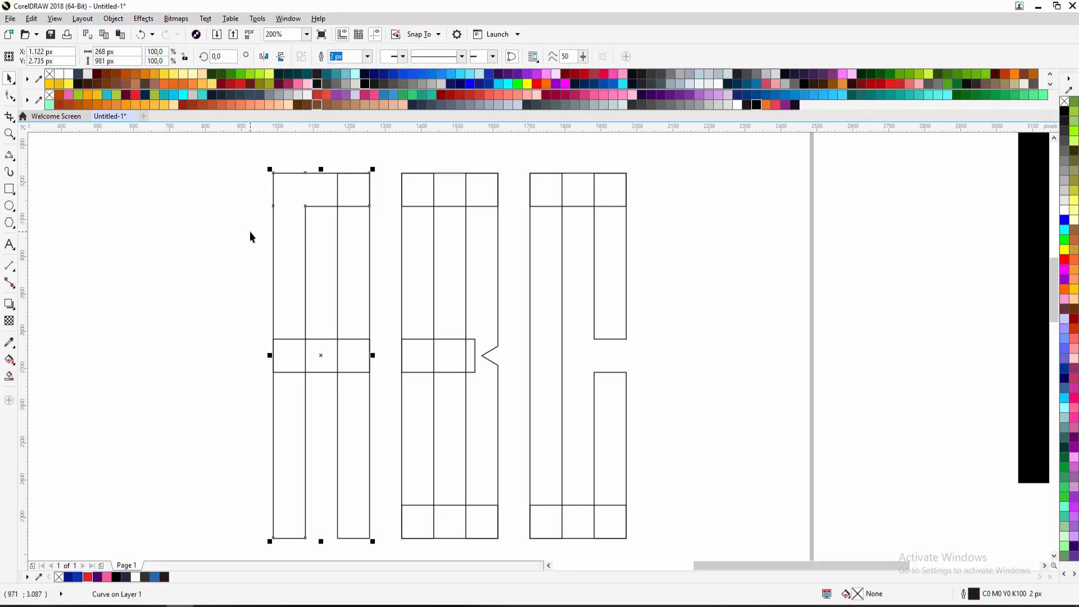
pyautogui.moveTo(268, 226); pyautogui.dragTo(195, 219)
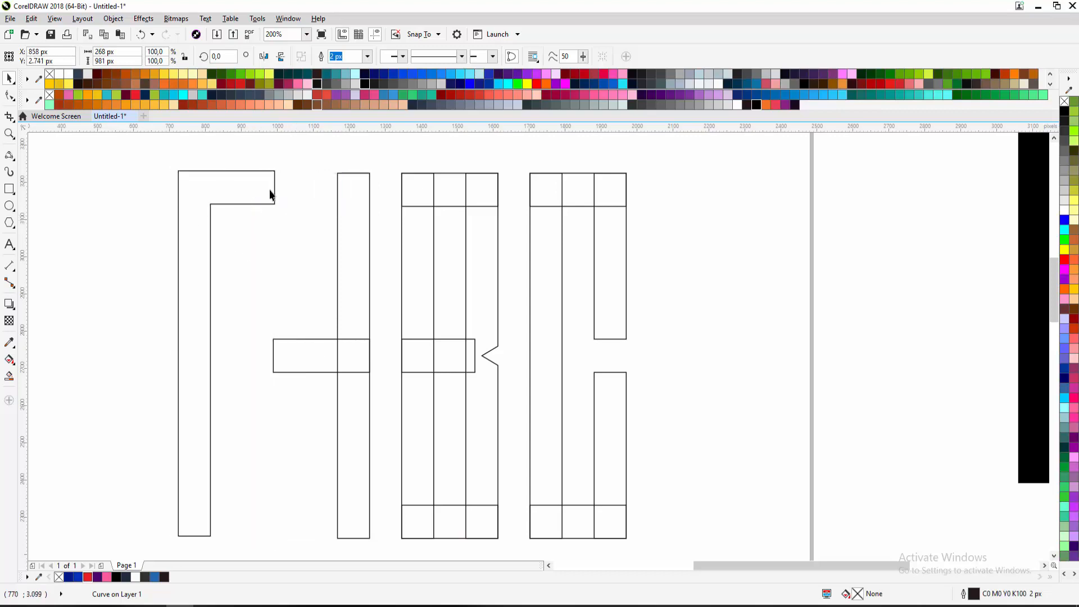
pyautogui.hotkey('ctrl', 'z')
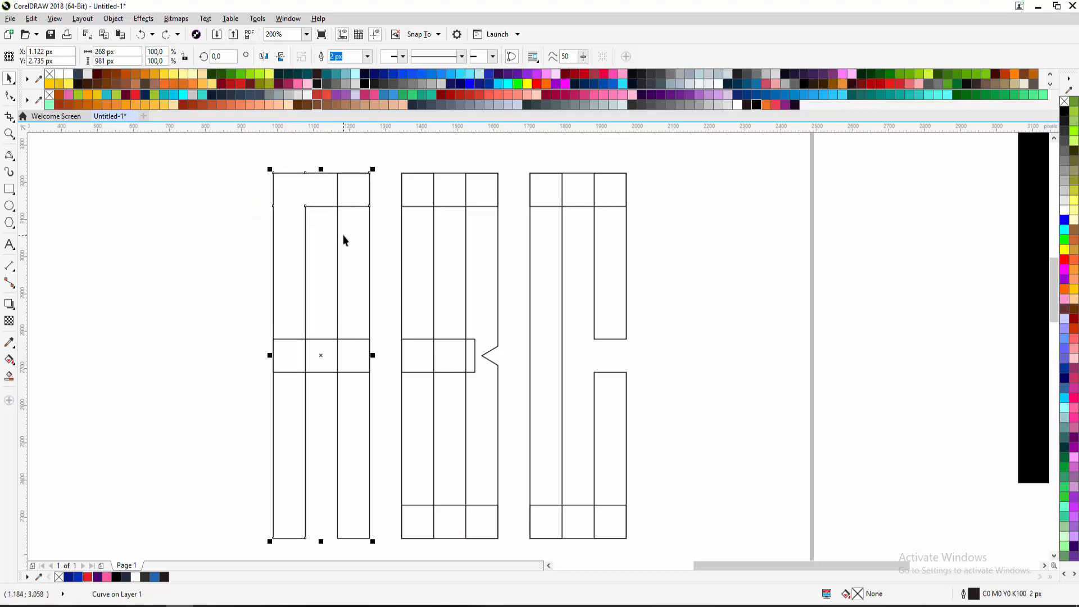
pyautogui.hotkey('ctrl', 'z')
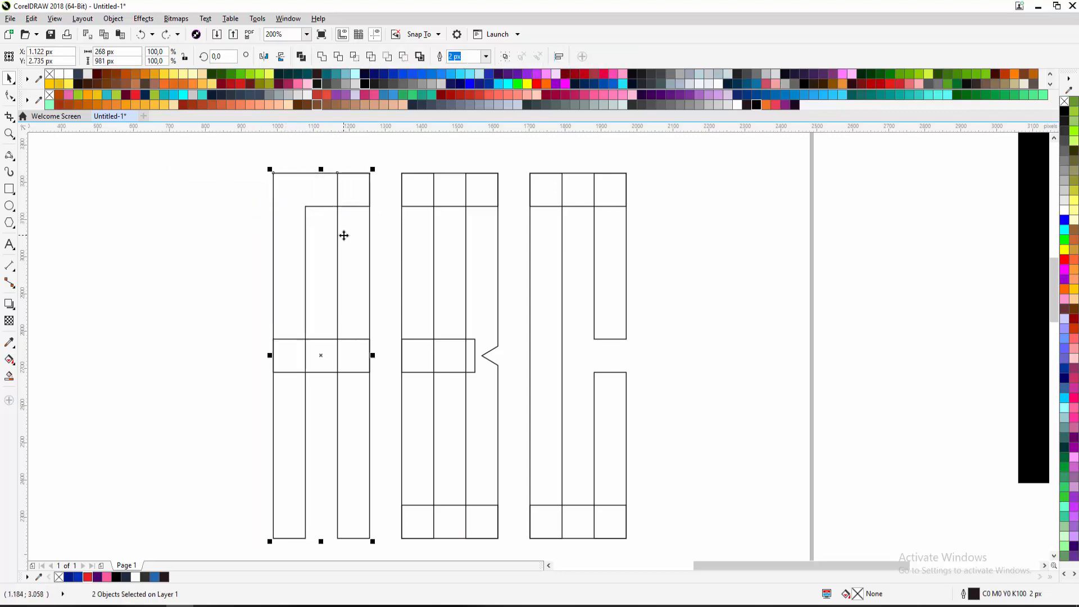
pyautogui.click(323, 61)
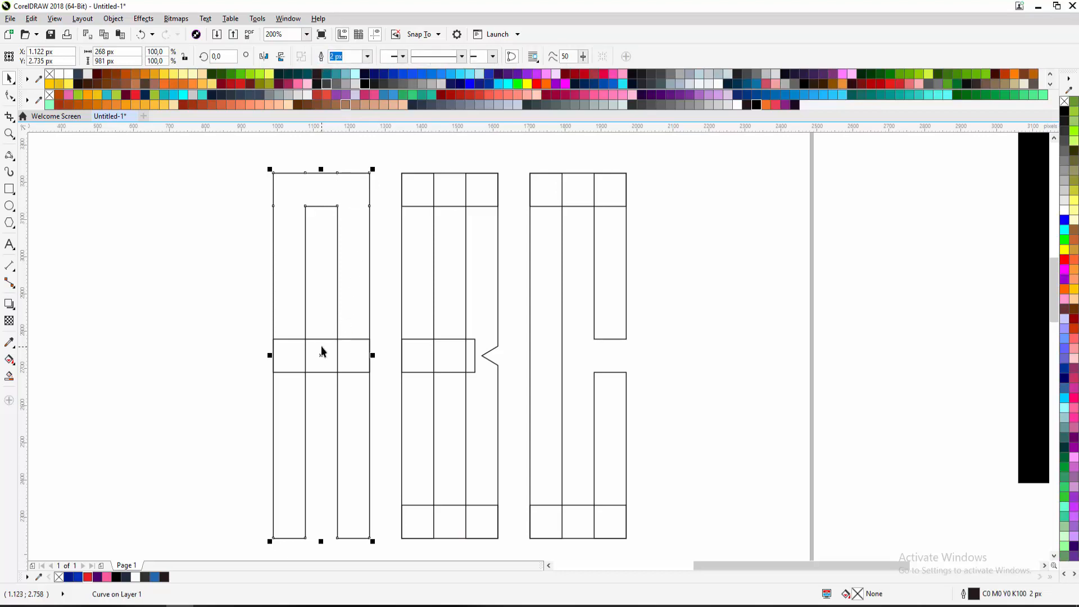
pyautogui.hotkey('ctrl', 'z')
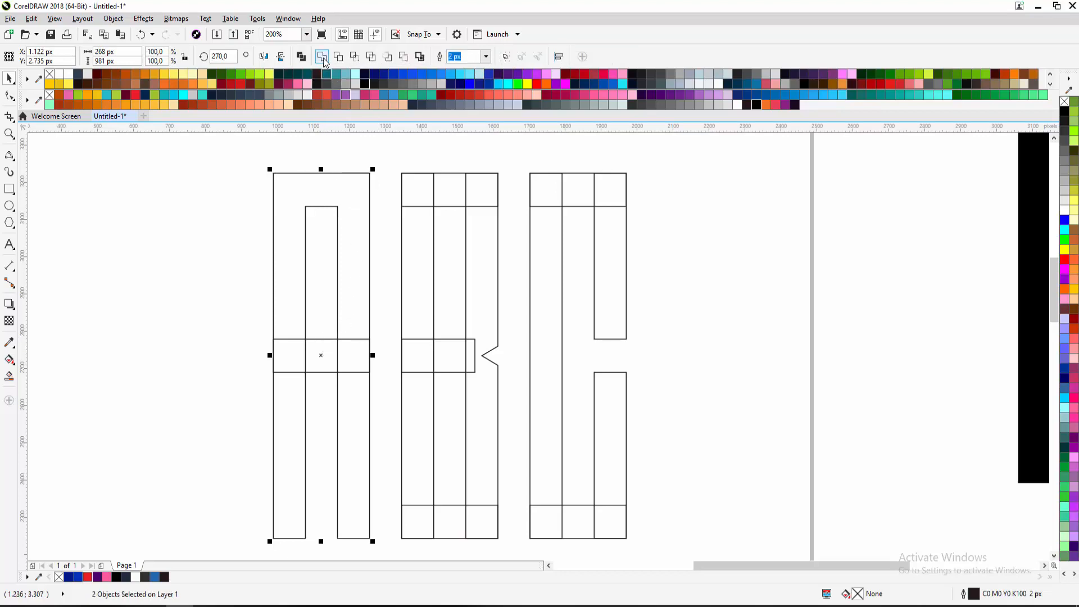
pyautogui.click(322, 57)
pyautogui.scroll(-2, 365, 292)
pyautogui.click(299, 303)
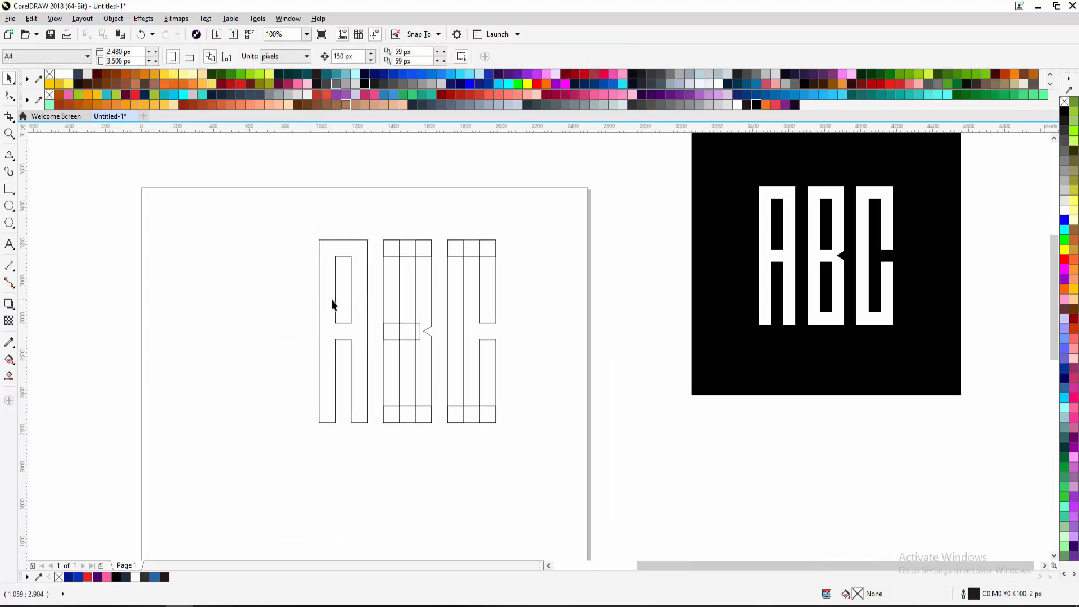
pyautogui.scroll(2, 356, 308)
pyautogui.hotkey('ctrl', 'z')
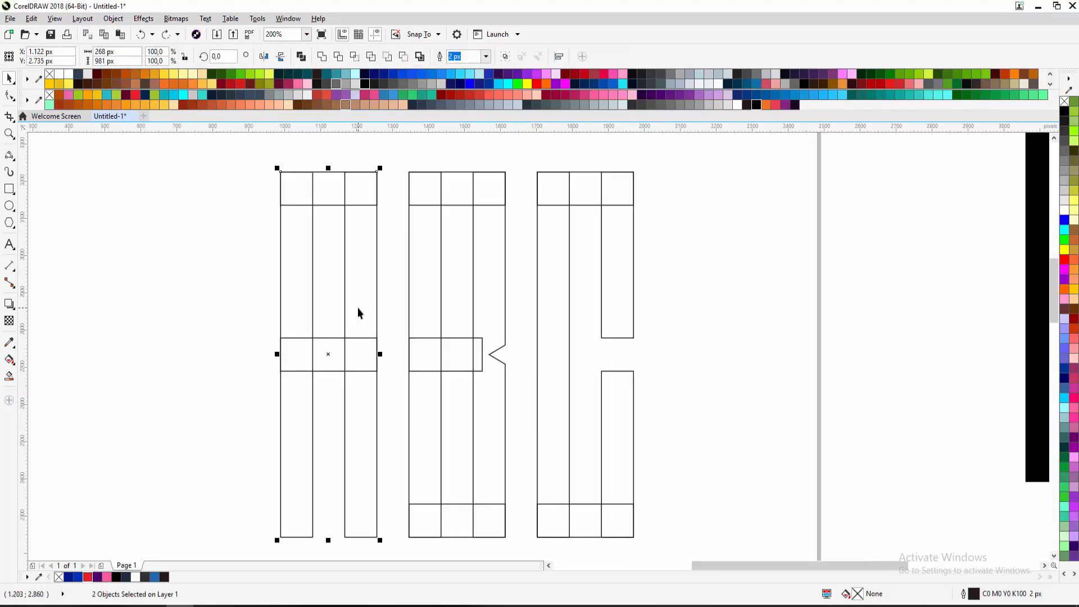
# Reframe the letters and marquee-select all four pieces of the A
pyautogui.scroll(-2, 357, 309)
pyautogui.click(304, 292)
pyautogui.scroll(1, 323, 271)
pyautogui.moveTo(338, 254); pyautogui.dragTo(312, 195)
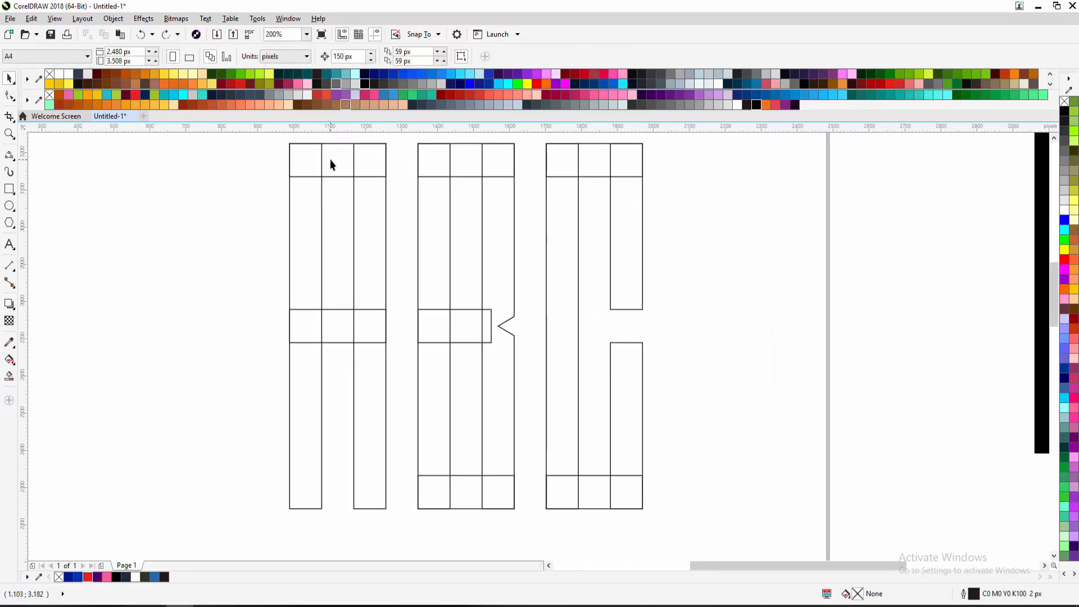
pyautogui.click(329, 159)
pyautogui.keyDown('shift'); pyautogui.click(314, 195); pyautogui.keyUp('shift')
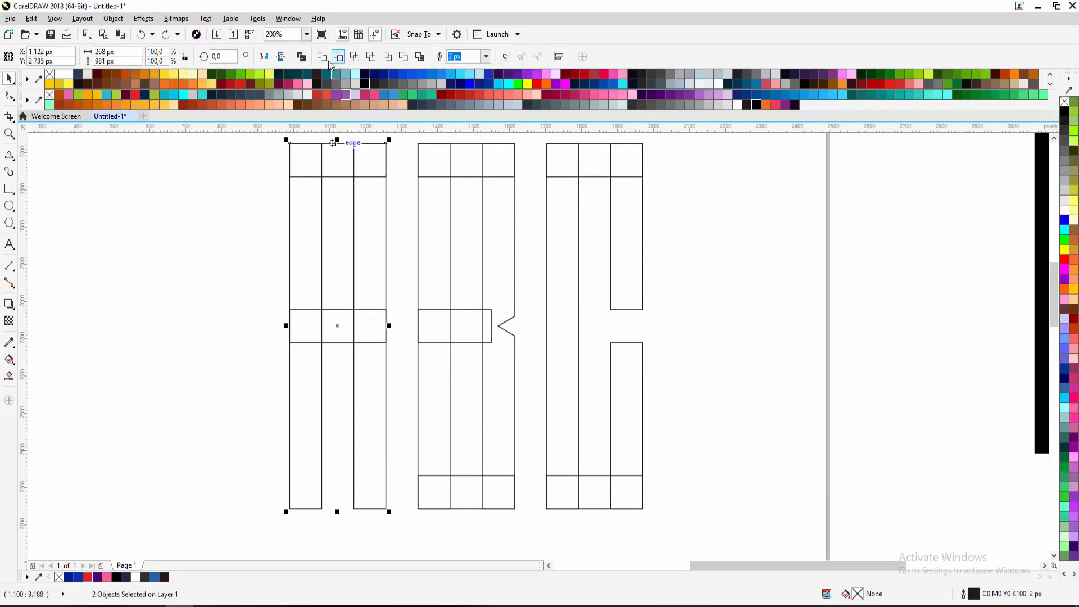
pyautogui.click(312, 262)
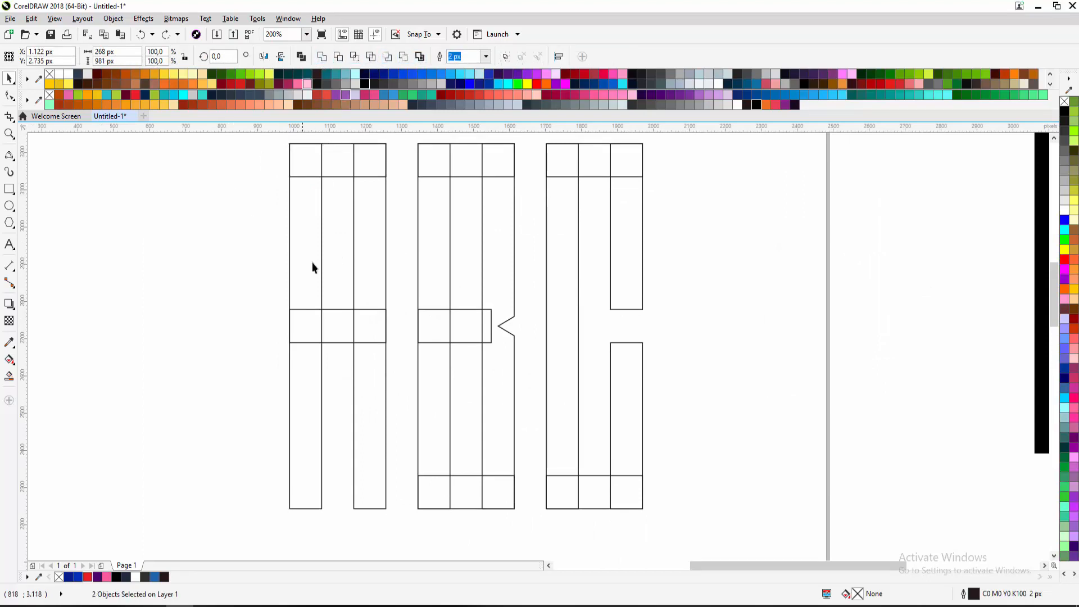
pyautogui.scroll(-1, 313, 270)
pyautogui.moveTo(272, 182); pyautogui.dragTo(362, 405)
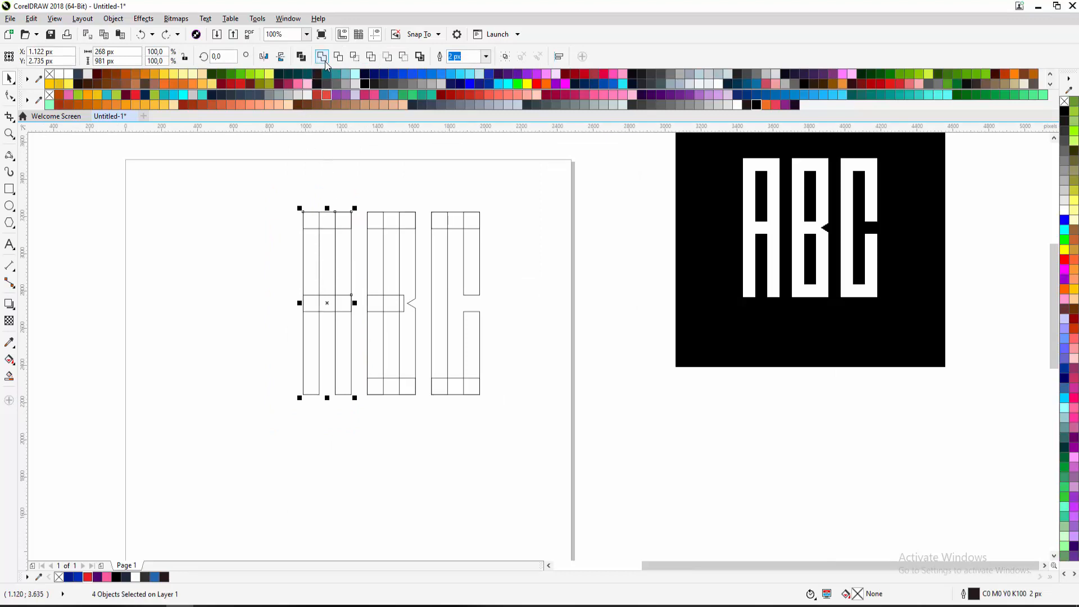
# Weld the A's four pieces into one outline and inspect its nodes
pyautogui.click(323, 59)
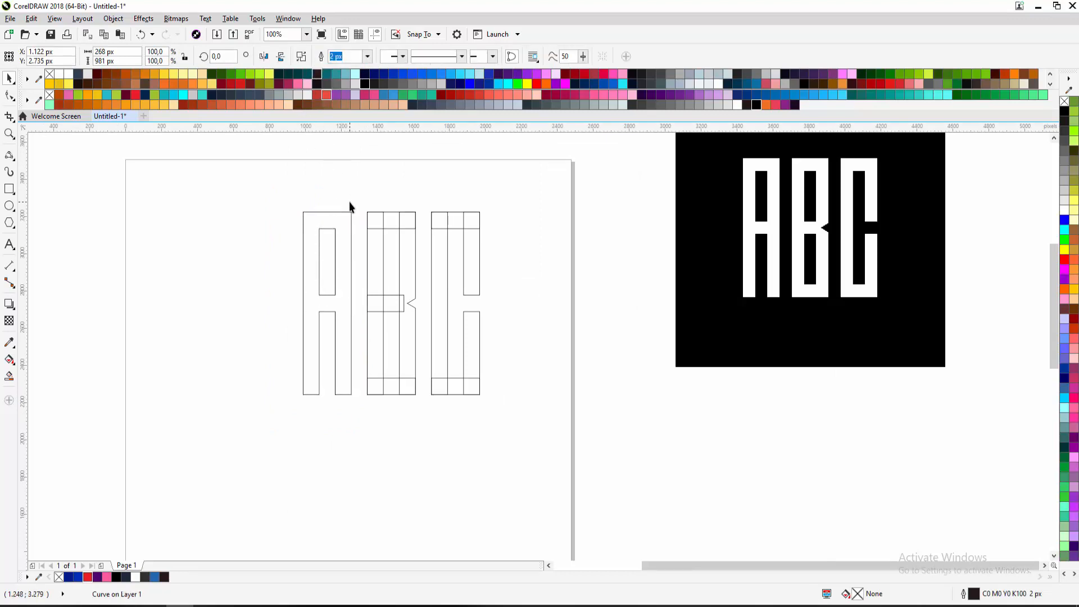
pyautogui.press('F10')
pyautogui.moveTo(281, 193); pyautogui.dragTo(255, 383)
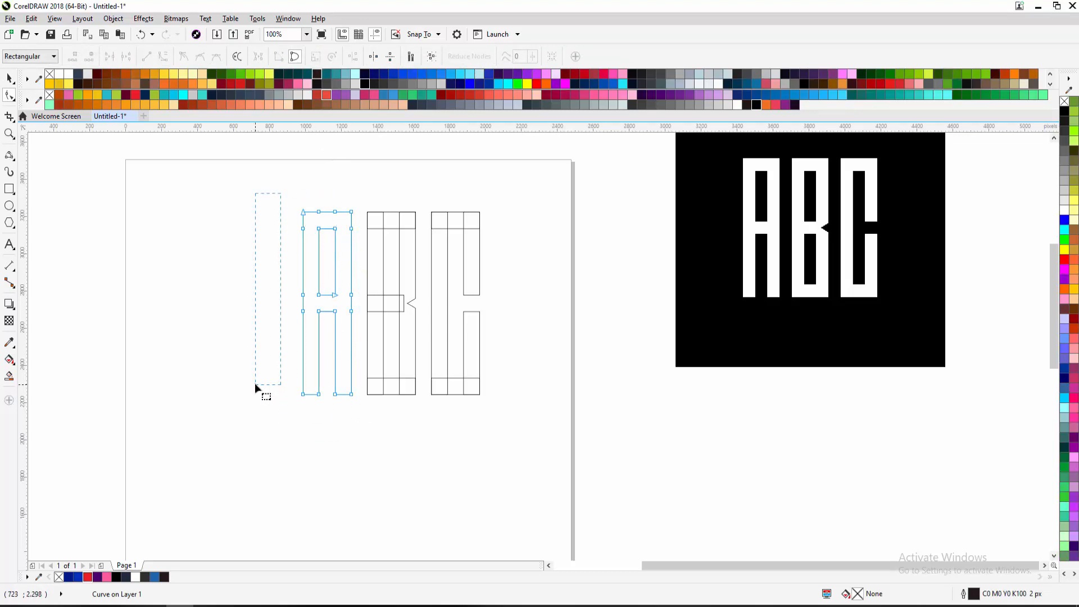
pyautogui.click(9, 78)
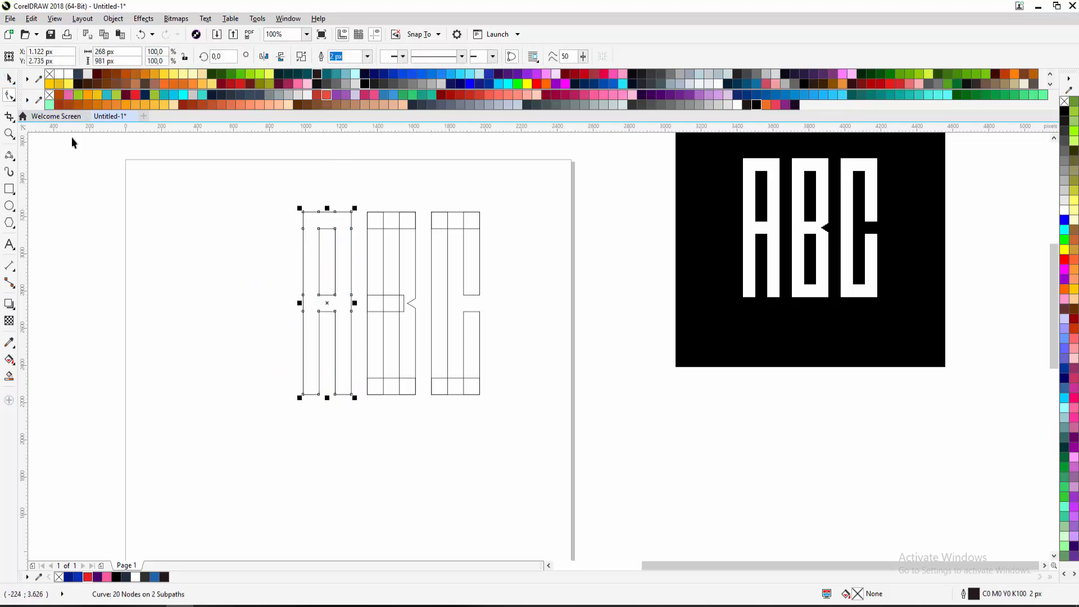
pyautogui.click(72, 142)
# Reselect the A's pieces, checking its top bar and left vertical bar individually
pyautogui.click(341, 212)
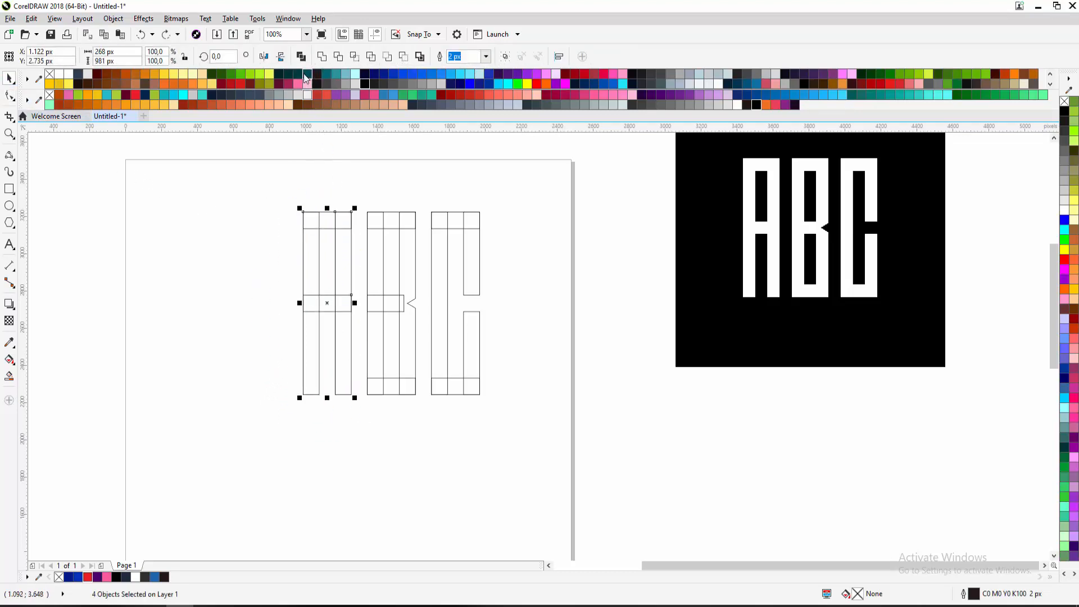
pyautogui.click(366, 184)
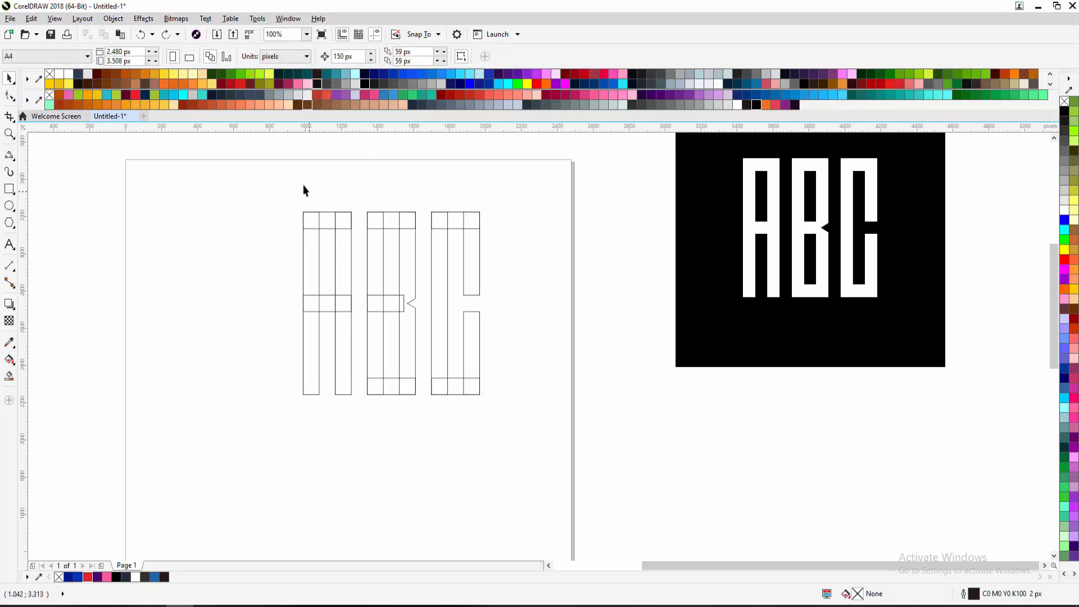
pyautogui.moveTo(359, 406); pyautogui.dragTo(359, 407)
pyautogui.moveTo(287, 160); pyautogui.dragTo(361, 411)
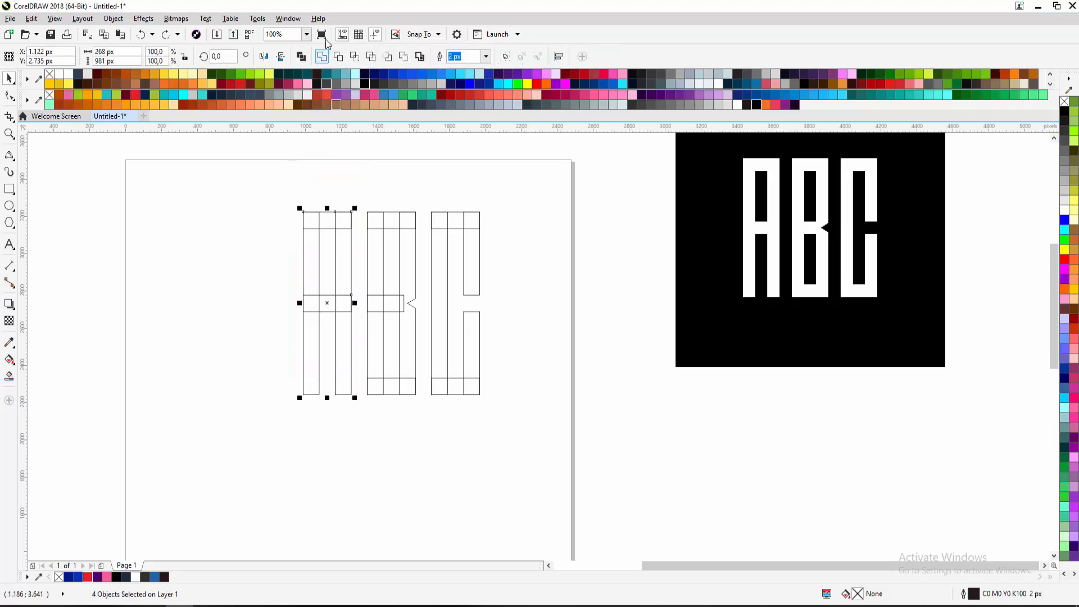
pyautogui.click(363, 191)
pyautogui.click(324, 218)
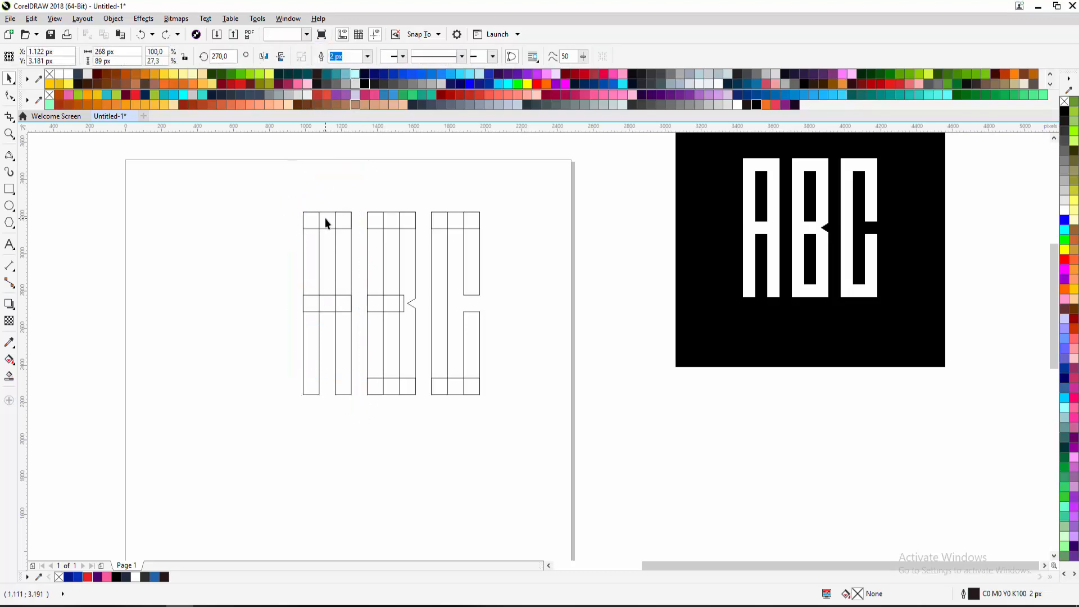
pyautogui.click(317, 242)
pyautogui.click(272, 187)
# Weld every A, B and C piece into one curve, then undo it
pyautogui.moveTo(272, 187); pyautogui.dragTo(509, 413)
pyautogui.click(322, 56)
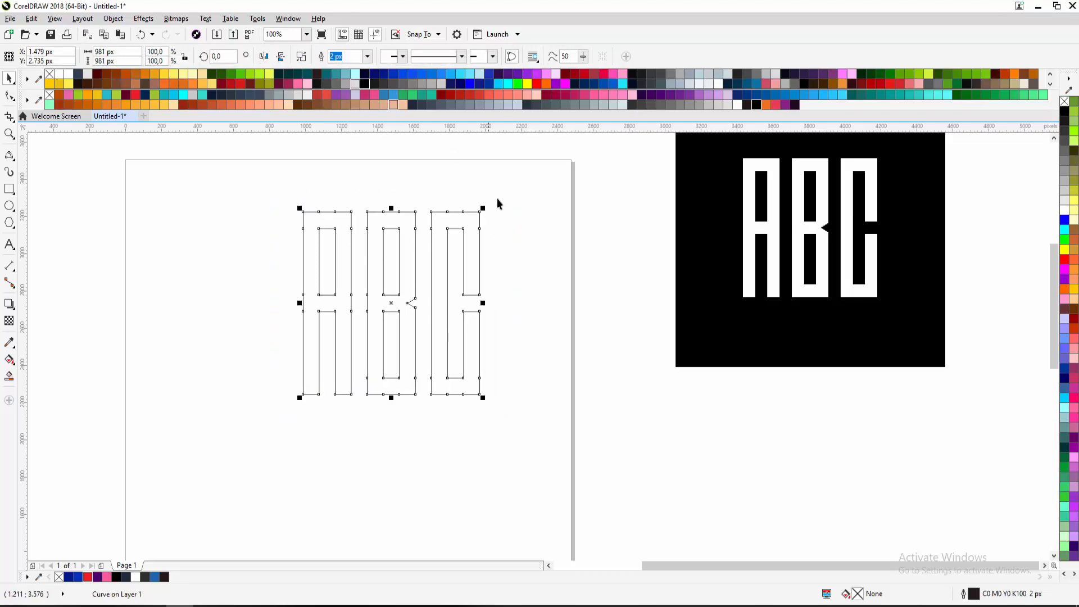
pyautogui.press('F10')
pyautogui.moveTo(504, 194); pyautogui.dragTo(470, 197)
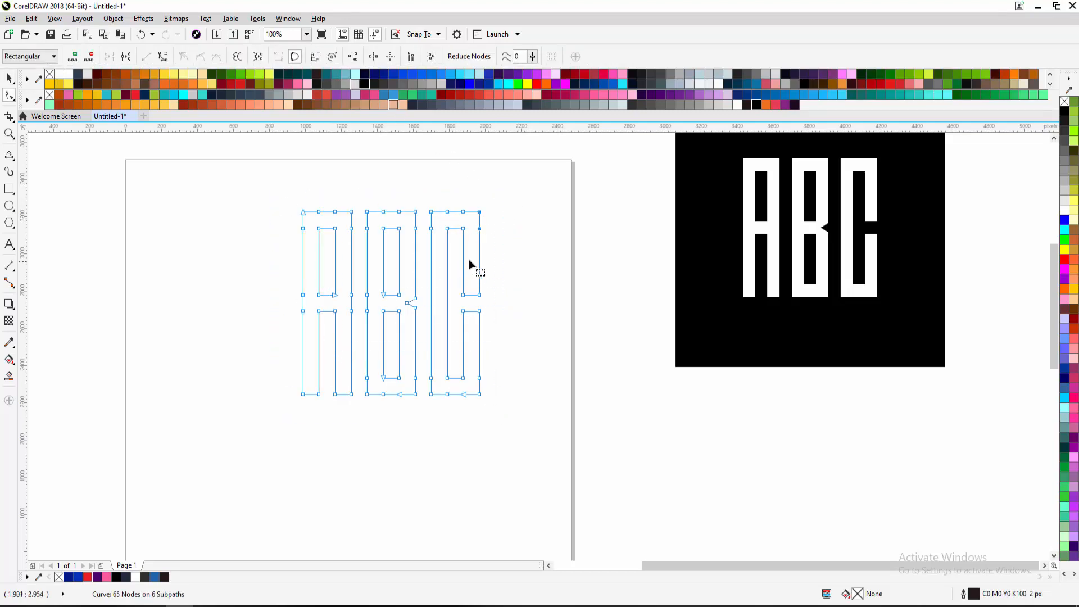
pyautogui.hotkey('ctrl', 'z')
pyautogui.press('space')
pyautogui.click(504, 217)
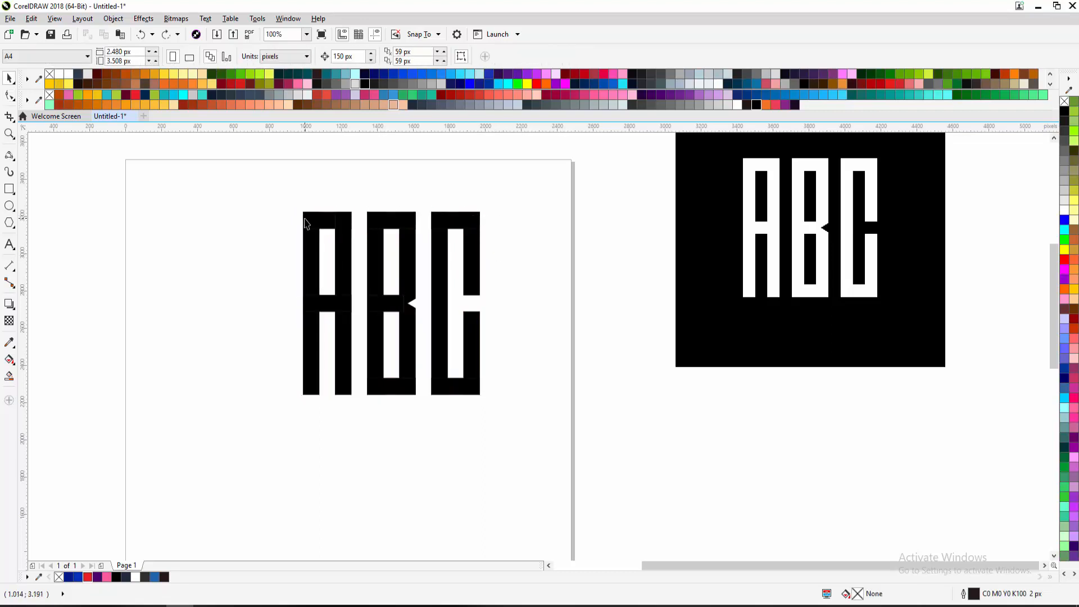
# Remove the black fill from all the ABC letter pieces
pyautogui.moveTo(268, 187); pyautogui.dragTo(372, 417)
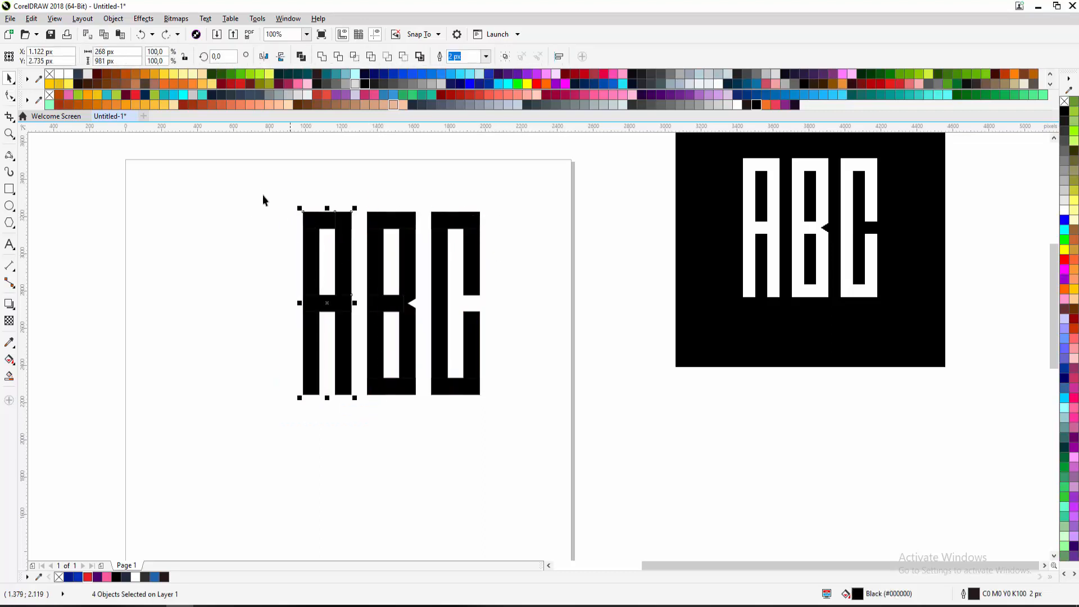
pyautogui.moveTo(265, 197); pyautogui.dragTo(553, 416)
pyautogui.click(1064, 101)
pyautogui.click(579, 216)
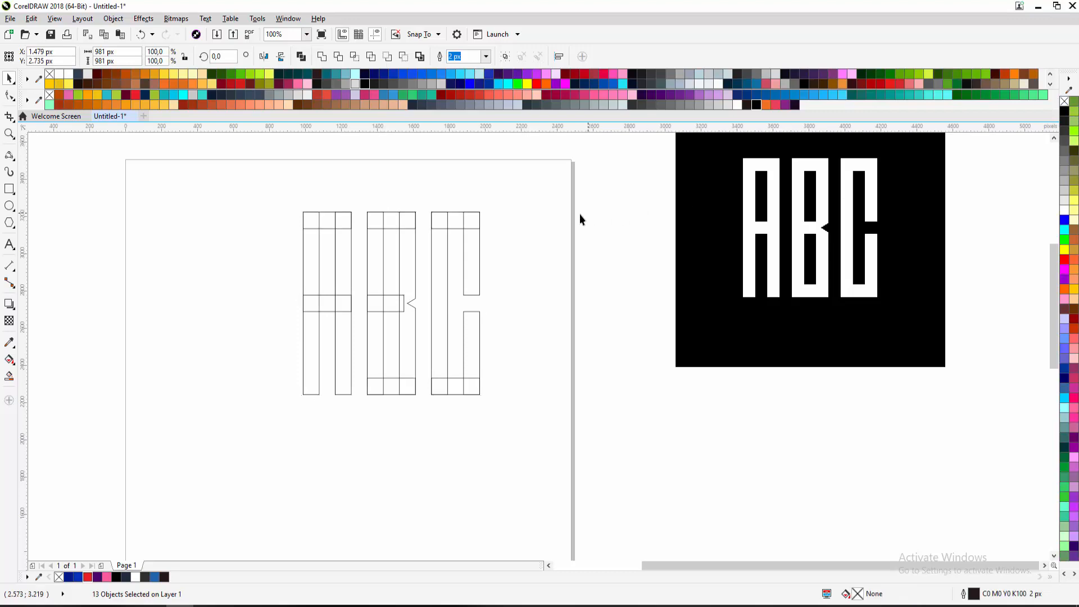
# Weld the pieces of A, B and C each into its own outline
pyautogui.moveTo(277, 197); pyautogui.dragTo(372, 421)
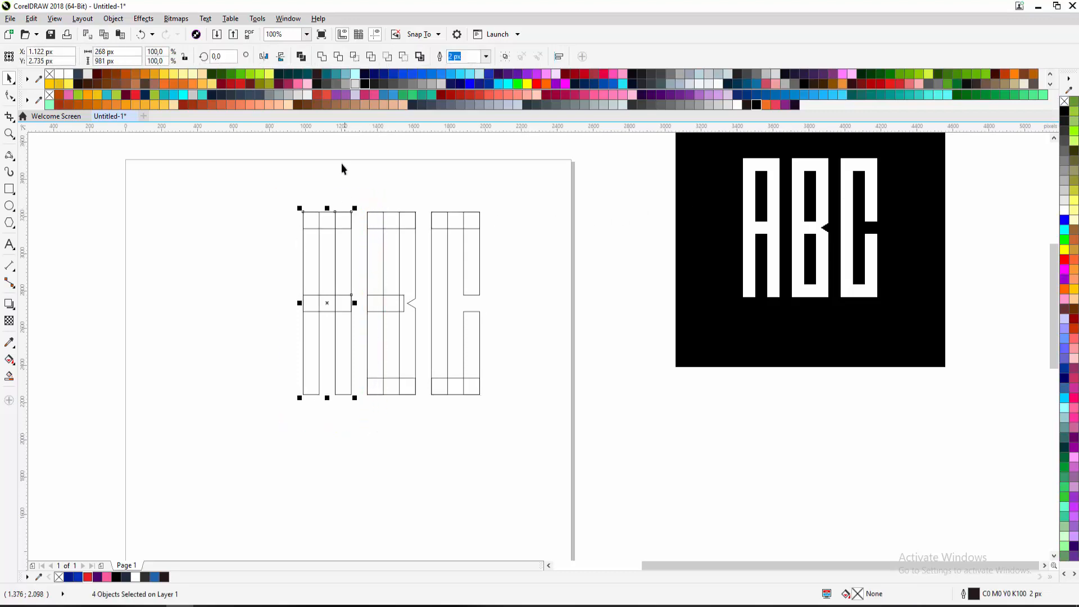
pyautogui.click(323, 57)
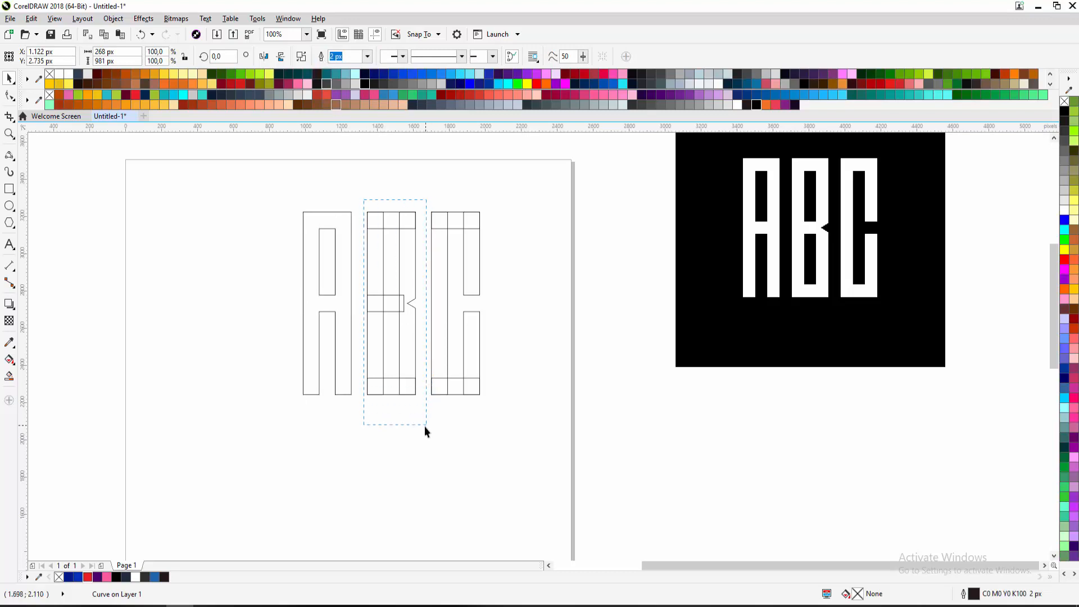
pyautogui.moveTo(424, 426); pyautogui.dragTo(426, 425)
pyautogui.click(323, 57)
pyautogui.moveTo(421, 200); pyautogui.dragTo(451, 258)
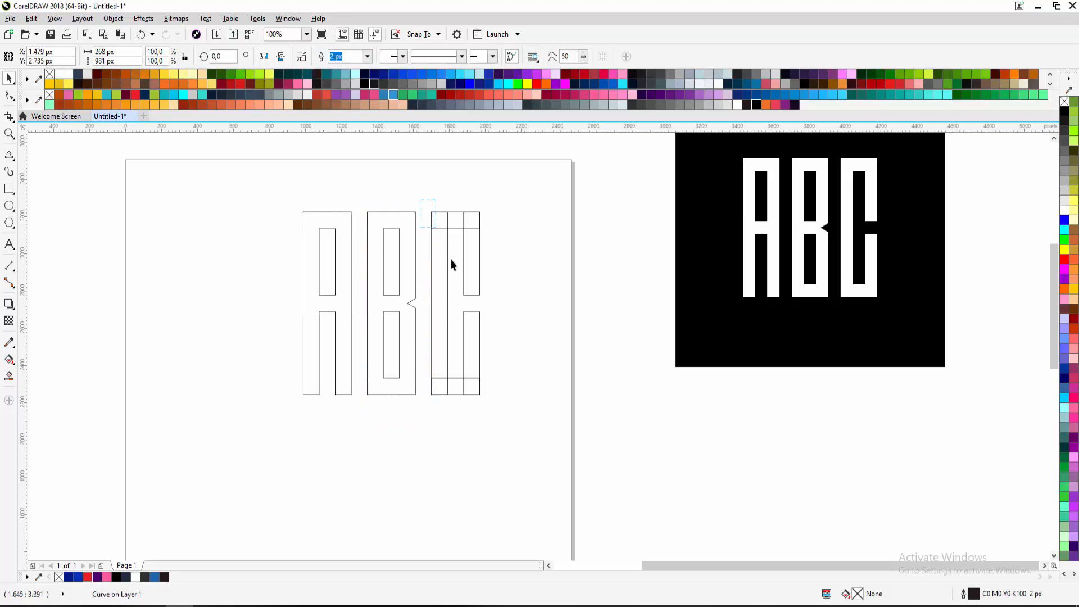
pyautogui.moveTo(492, 416); pyautogui.dragTo(492, 416)
pyautogui.click(324, 57)
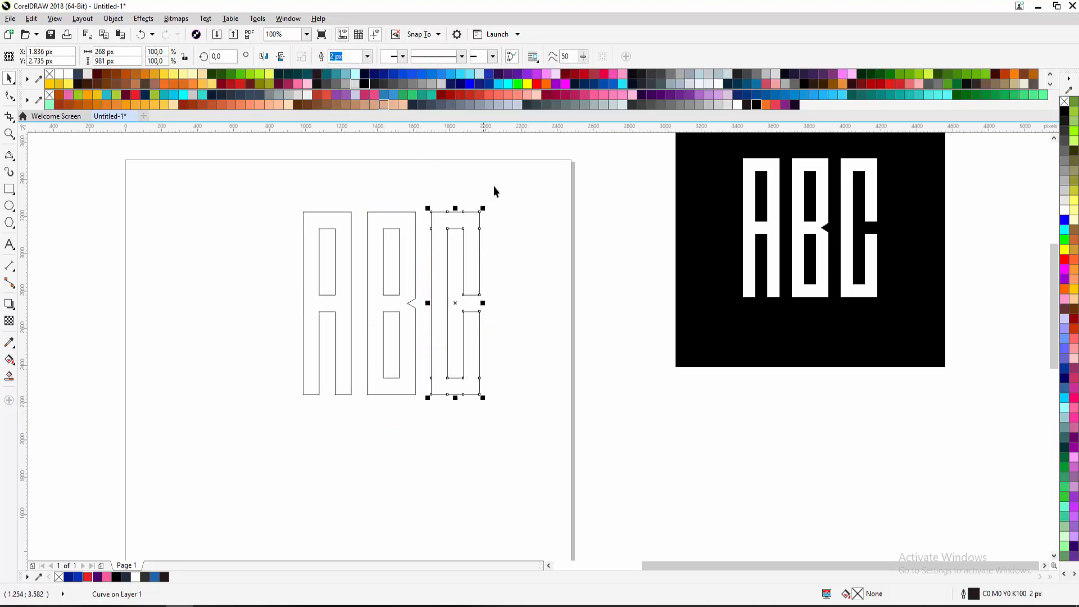
# Marquee-select the three welded letters together
pyautogui.click(494, 191)
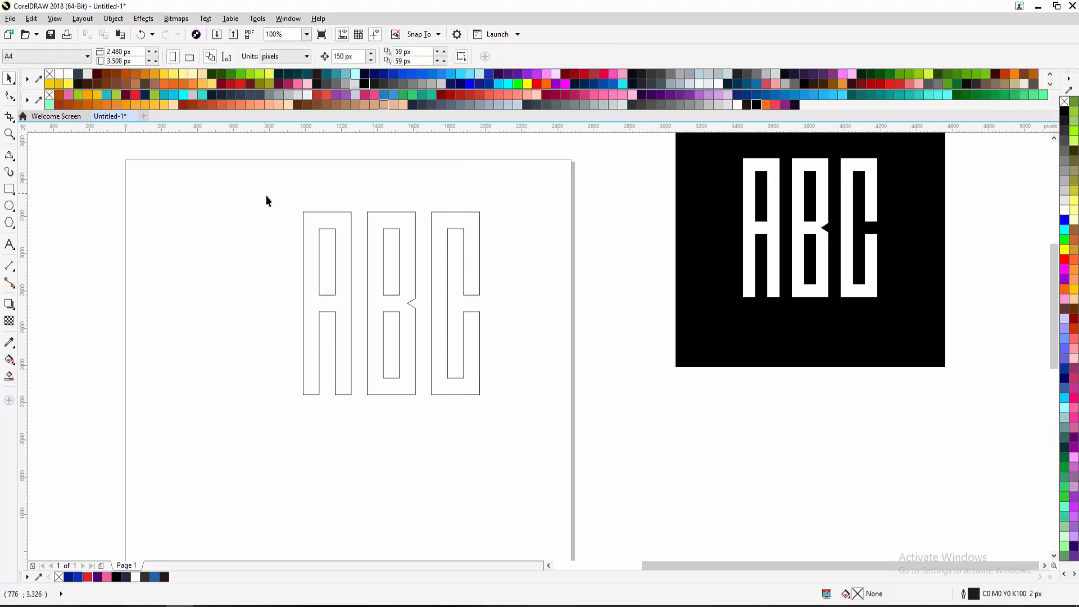
pyautogui.moveTo(456, 455); pyautogui.dragTo(568, 403)
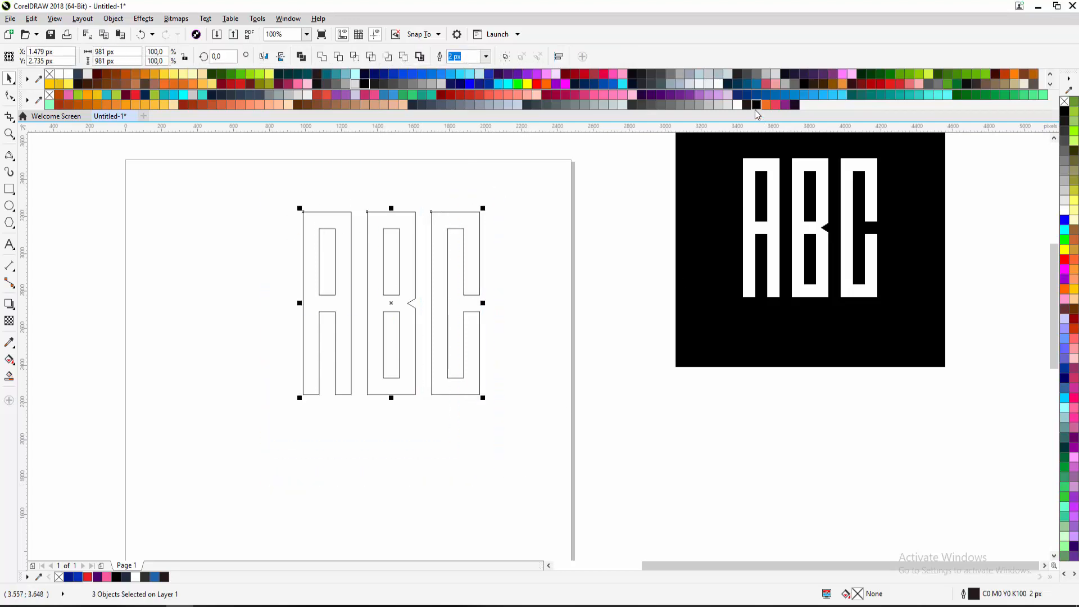
pyautogui.click(267, 193)
pyautogui.moveTo(263, 162); pyautogui.dragTo(515, 442)
# Fill the three welded letters black, toggling the fill off and on, then show outline widths
pyautogui.click(756, 105)
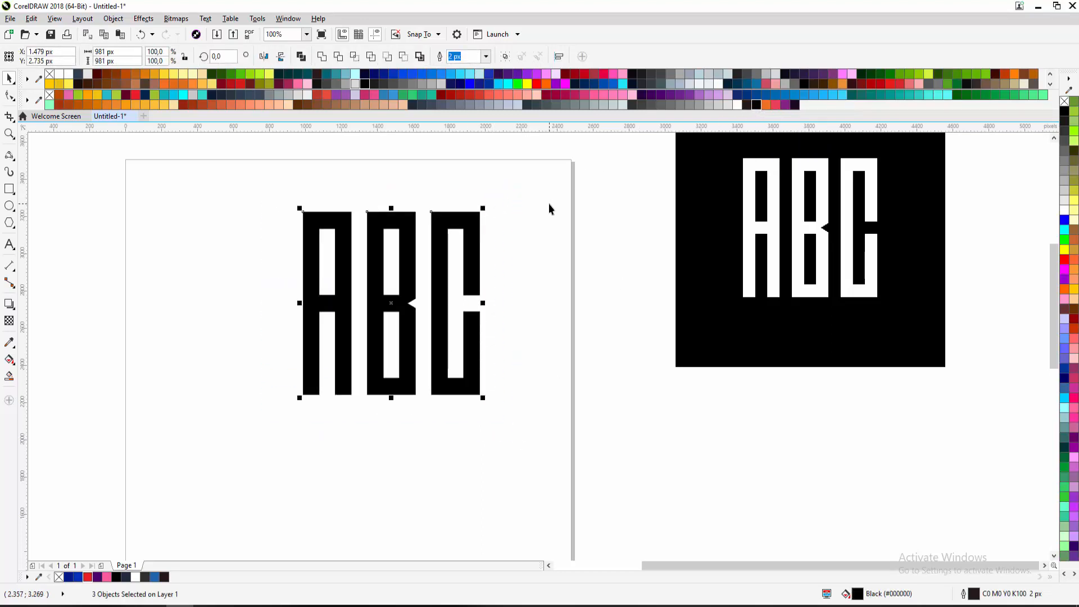
pyautogui.scroll(1, 344, 280)
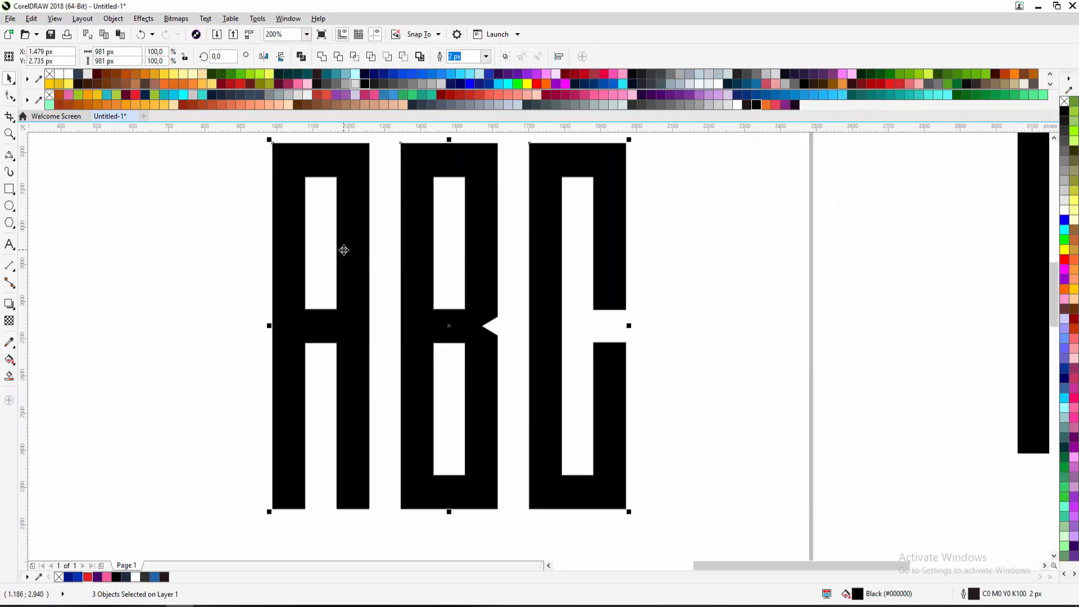
pyautogui.moveTo(344, 250); pyautogui.dragTo(340, 264)
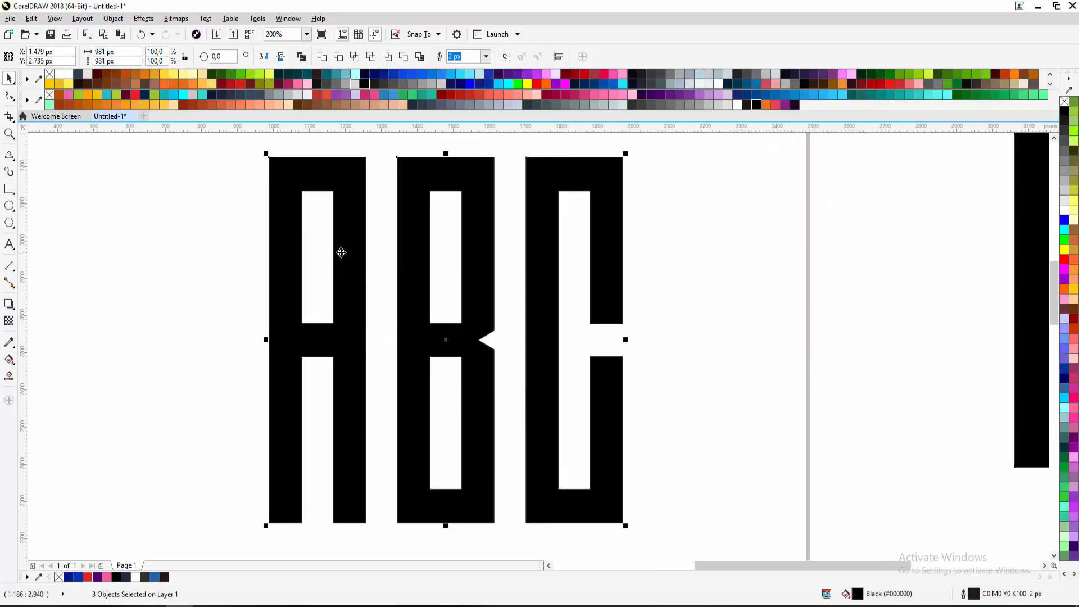
pyautogui.click(1064, 104)
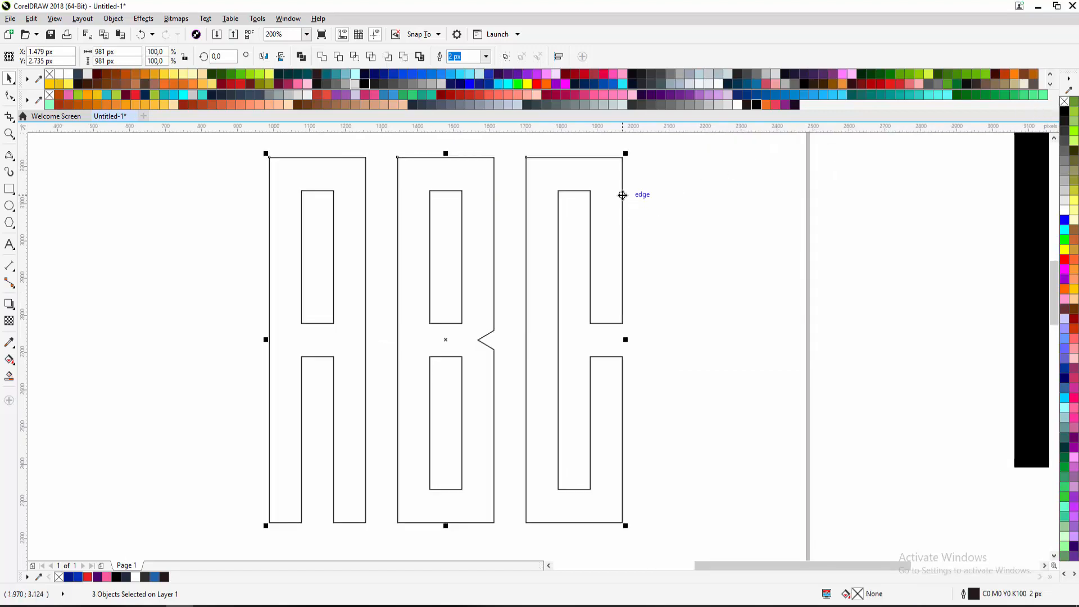
pyautogui.click(756, 105)
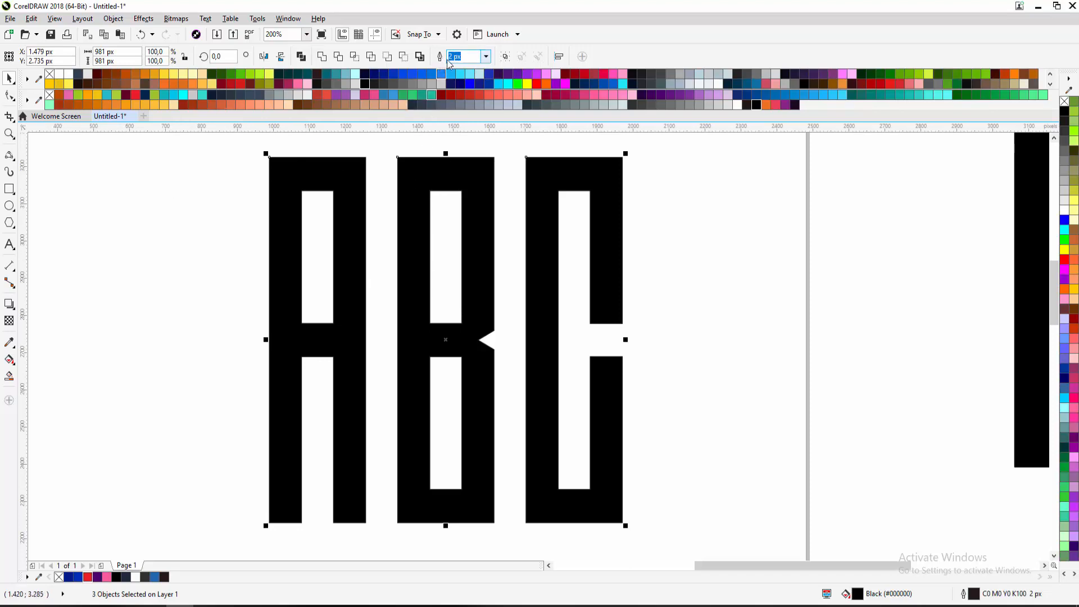
pyautogui.click(484, 59)
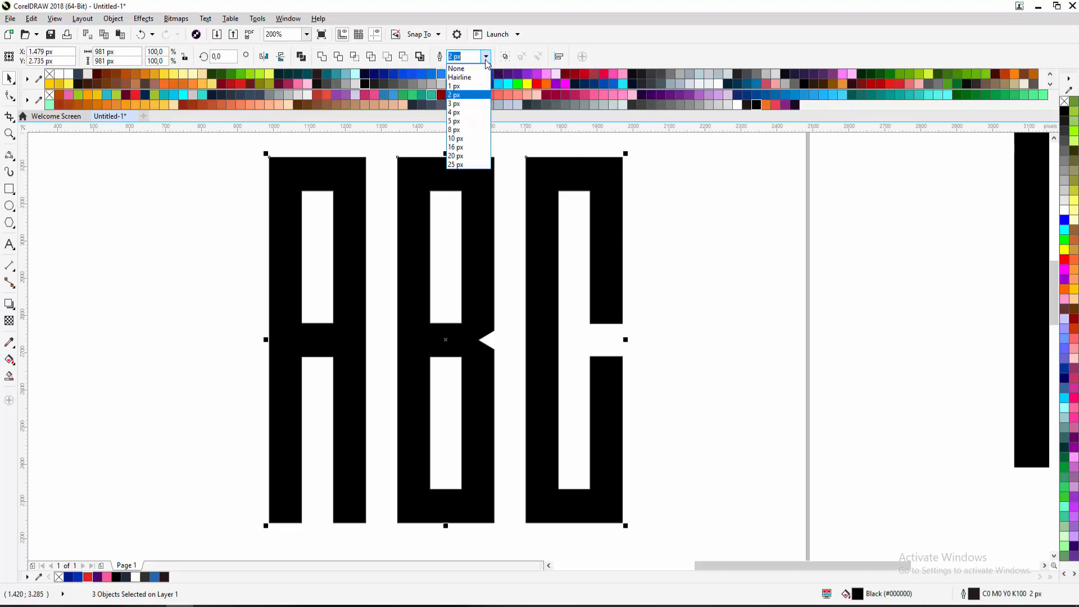
# Set the three letters' outline width to None, reapplying it after undoing a stray move
pyautogui.click(456, 71)
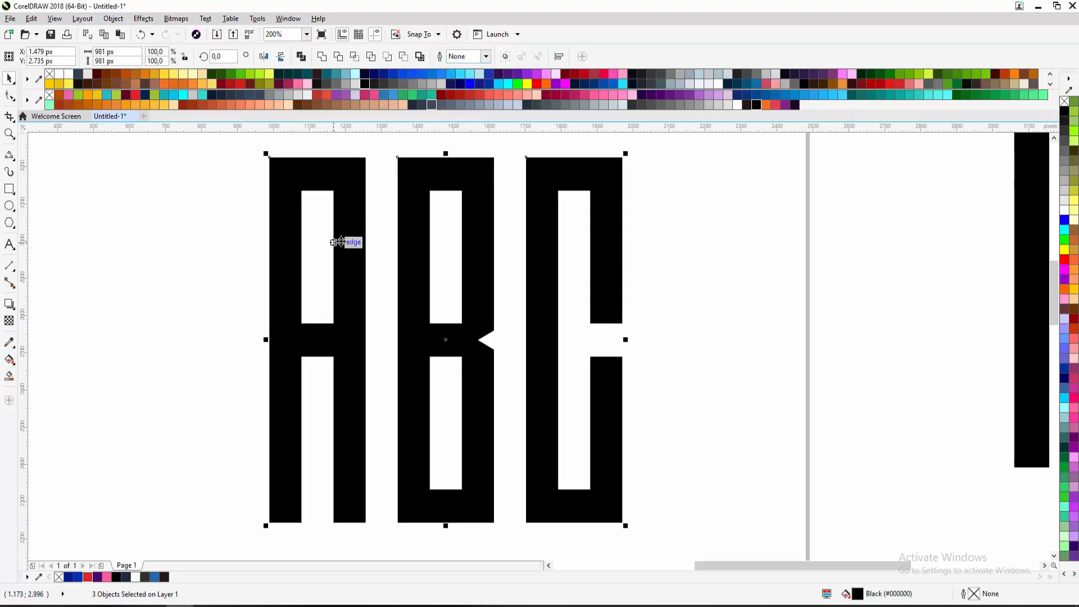
pyautogui.moveTo(422, 211); pyautogui.dragTo(279, 236)
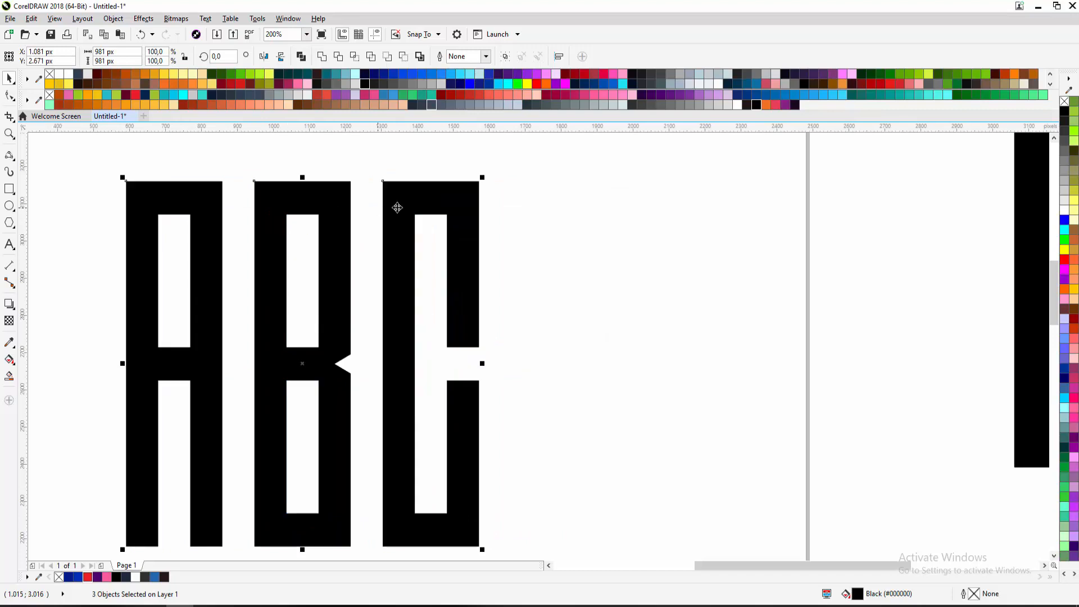
pyautogui.hotkey('ctrl', 'z')
pyautogui.hotkey('ctrl', 'z')
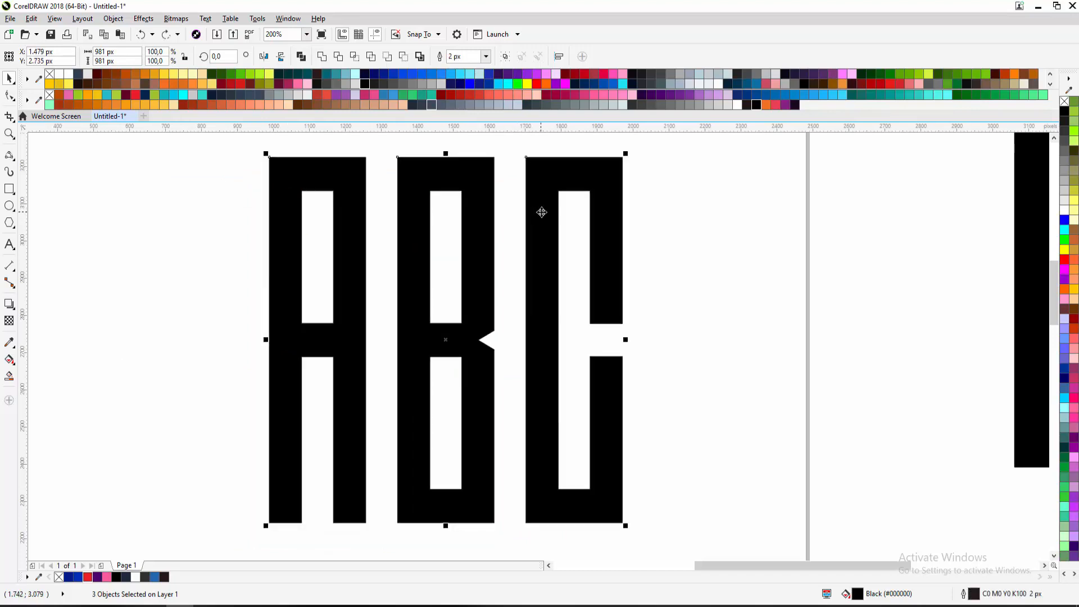
pyautogui.click(241, 190)
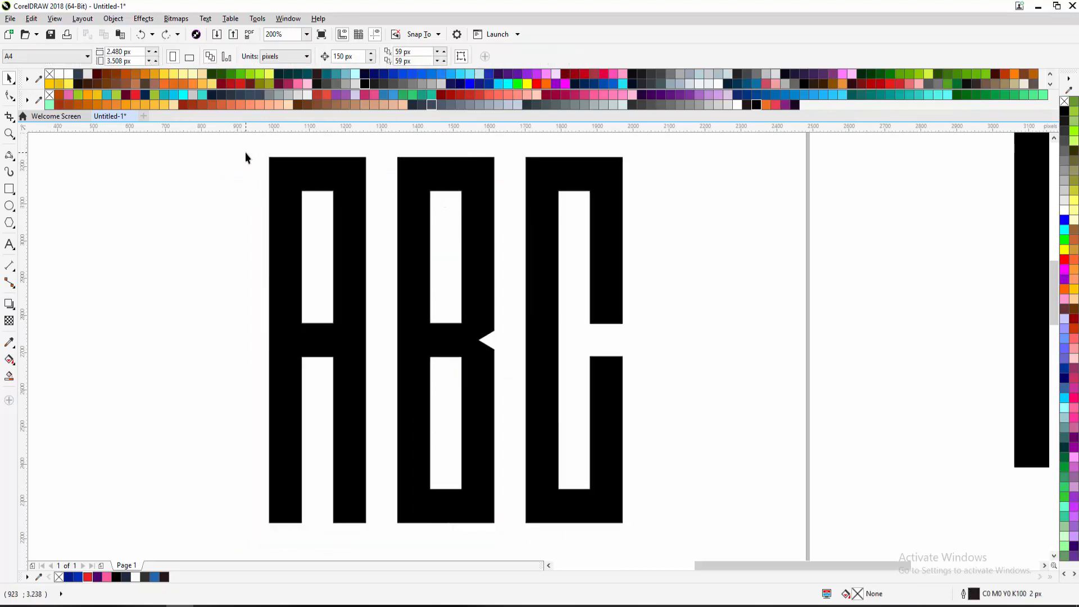
pyautogui.moveTo(245, 153); pyautogui.dragTo(655, 531)
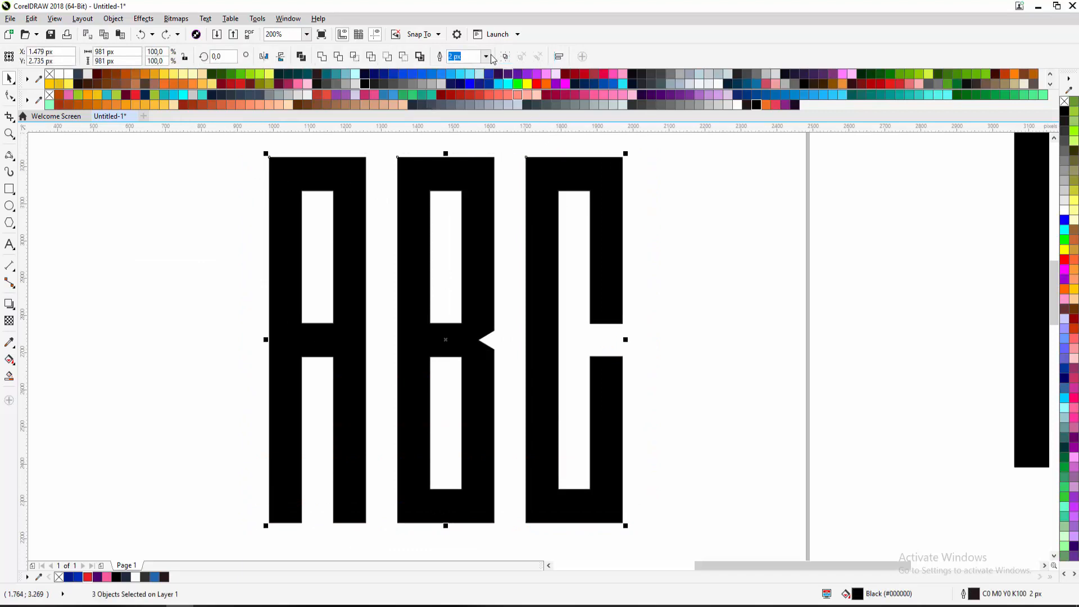
pyautogui.click(486, 57)
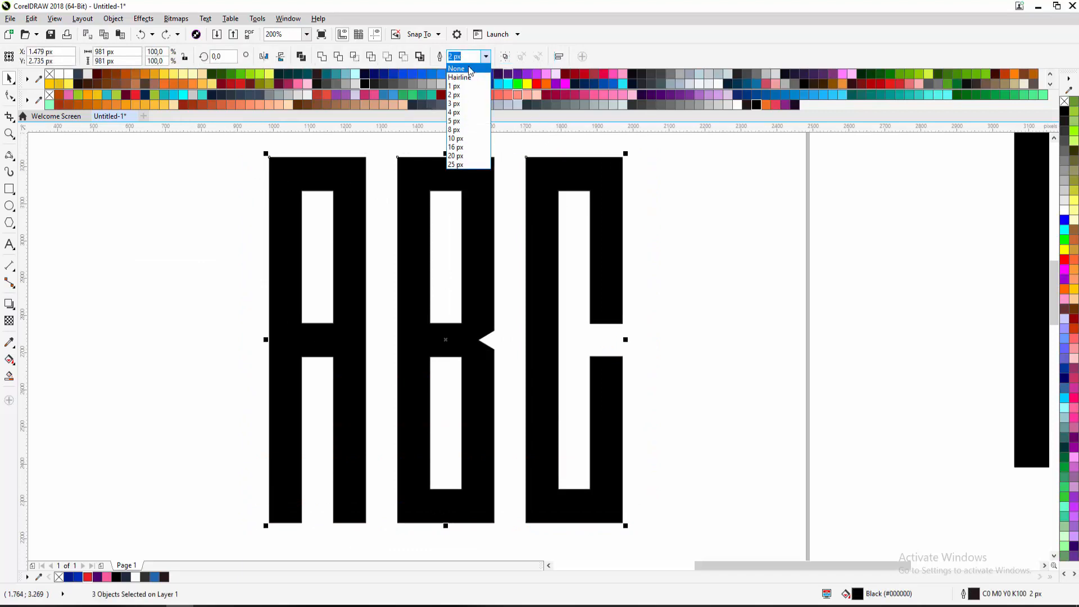
pyautogui.click(469, 68)
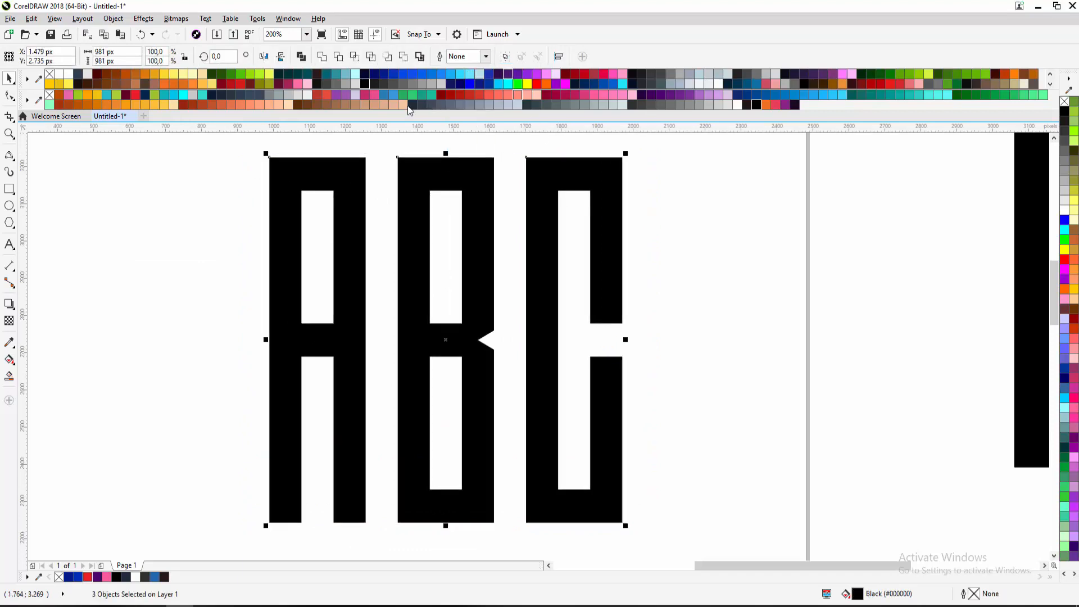
# Try removing the three letters' fill, then undo it
pyautogui.click(173, 214)
pyautogui.scroll(-3, 173, 217)
pyautogui.moveTo(242, 152); pyautogui.dragTo(486, 460)
pyautogui.click(1064, 102)
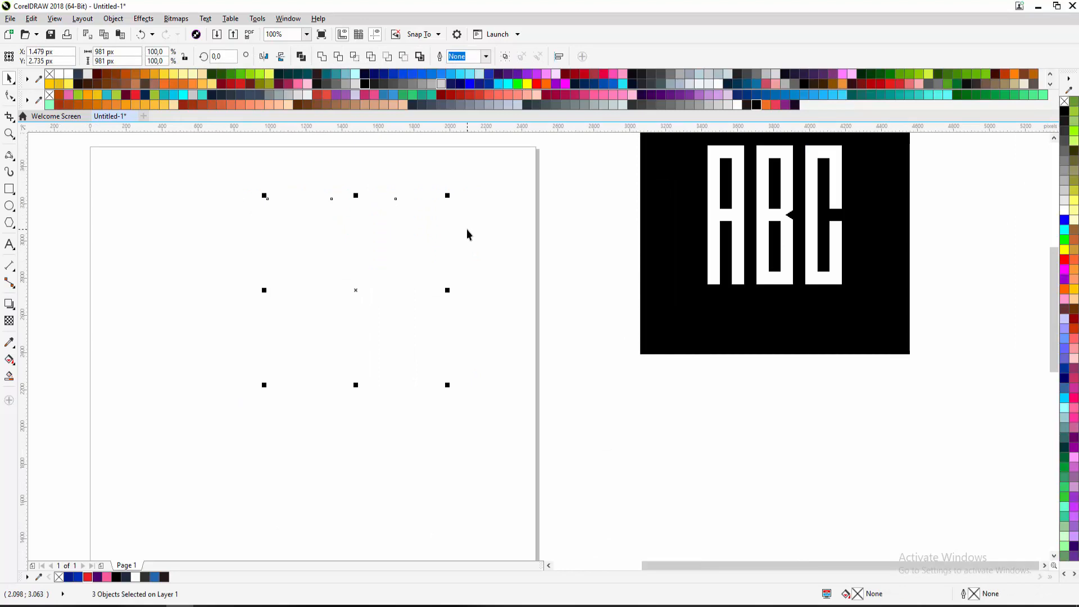
pyautogui.hotkey('ctrl', 'z')
# Select letters A, B and C one after another
pyautogui.click(492, 231)
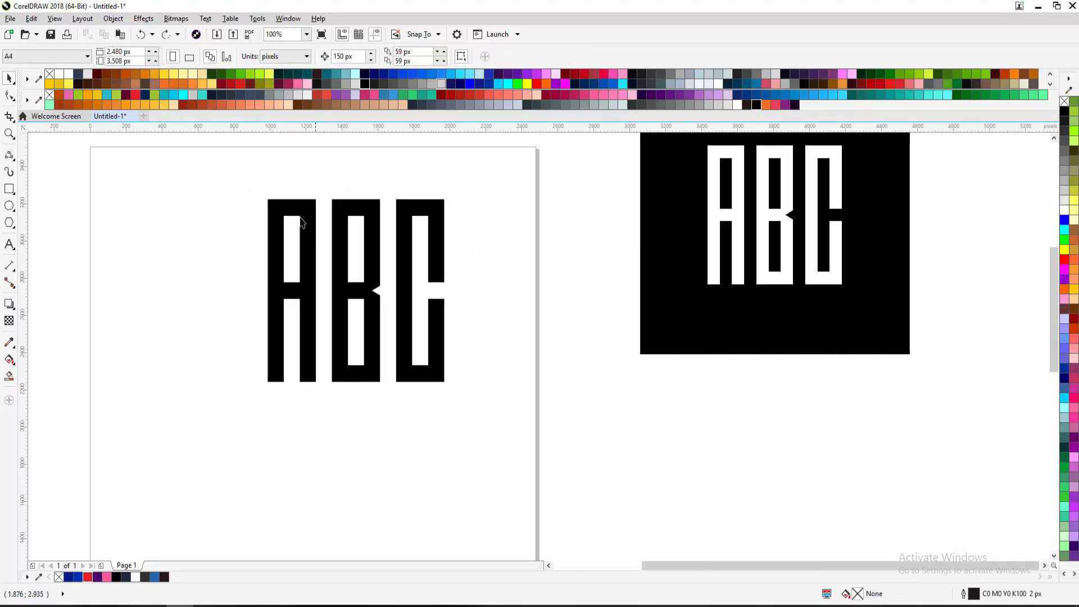
pyautogui.click(275, 209)
pyautogui.keyDown('shift'); pyautogui.click(337, 208); pyautogui.keyUp('shift')
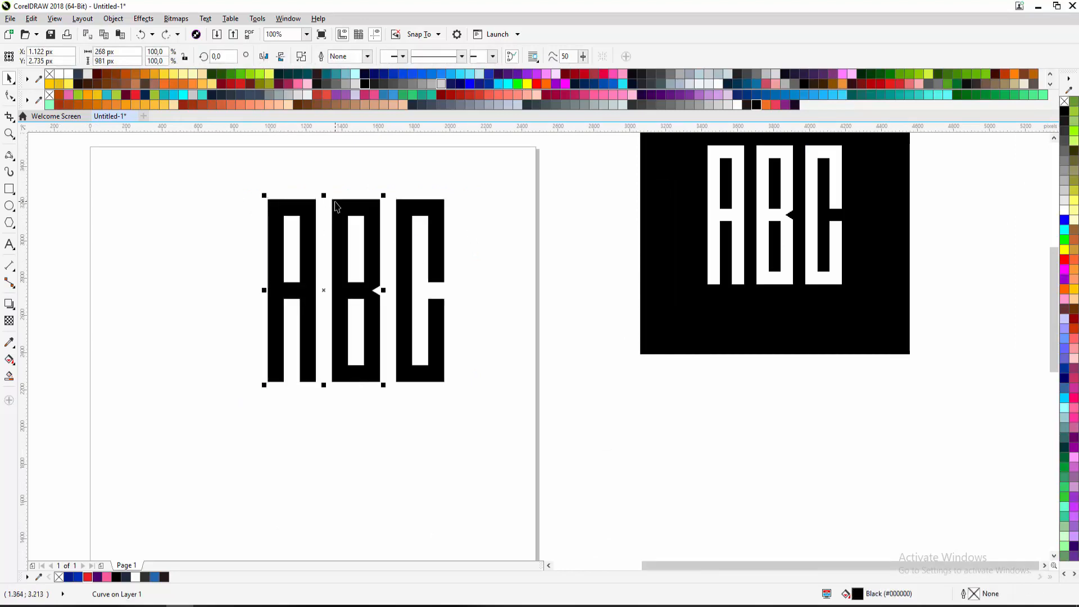
pyautogui.keyDown('shift'); pyautogui.click(402, 212); pyautogui.keyUp('shift')
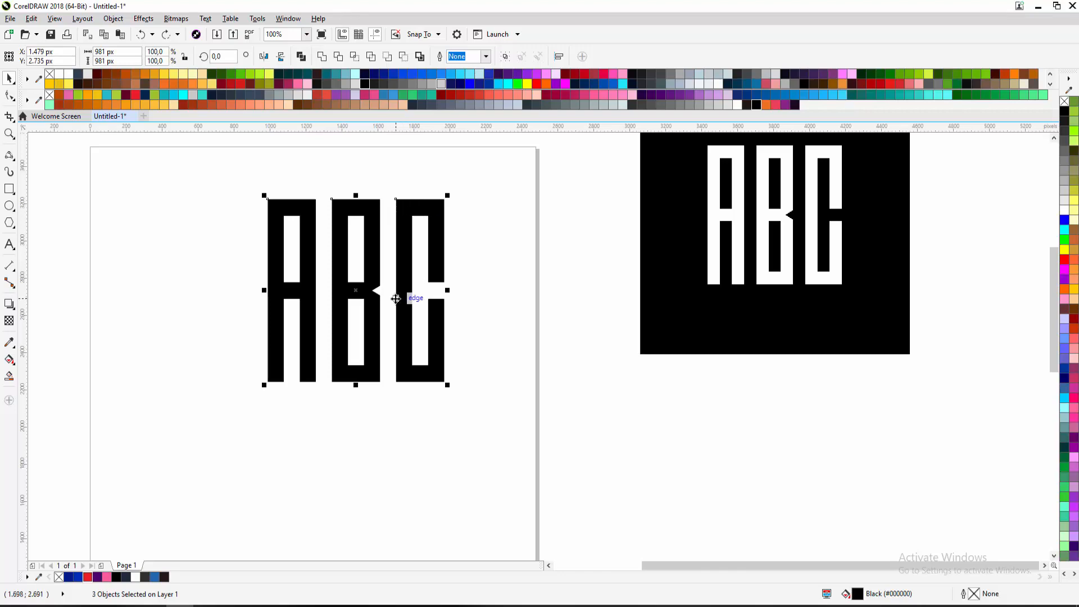
# Select letters A, B and C together by adding each to the selection
pyautogui.click(302, 198)
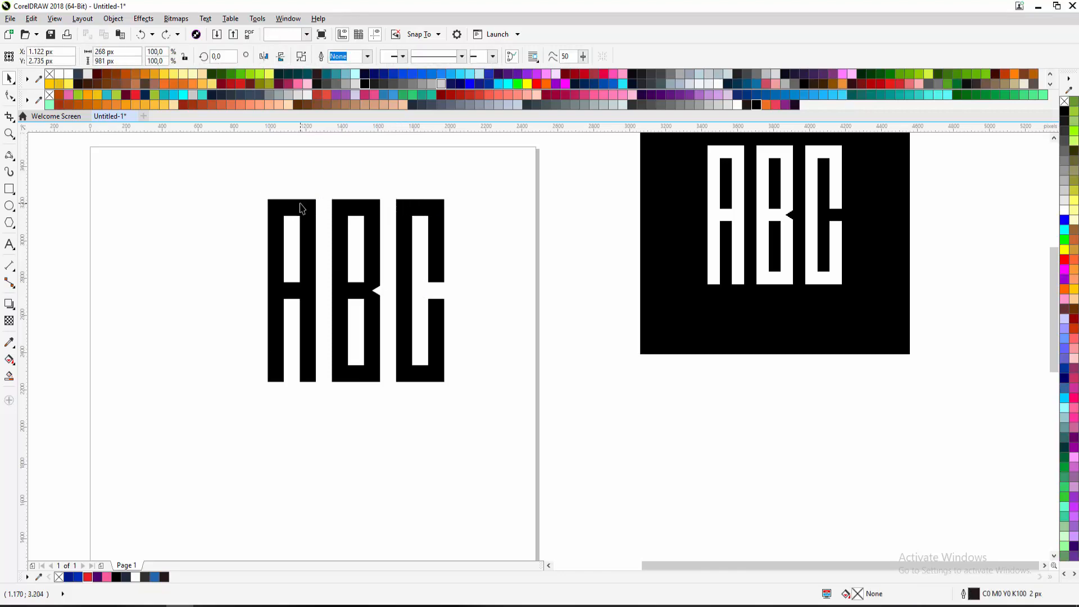
pyautogui.click(341, 212)
pyautogui.moveTo(227, 188)
pyautogui.mouseDown()
pyautogui.moveTo(256, 193)
pyautogui.moveTo(497, 429)
pyautogui.mouseUp()
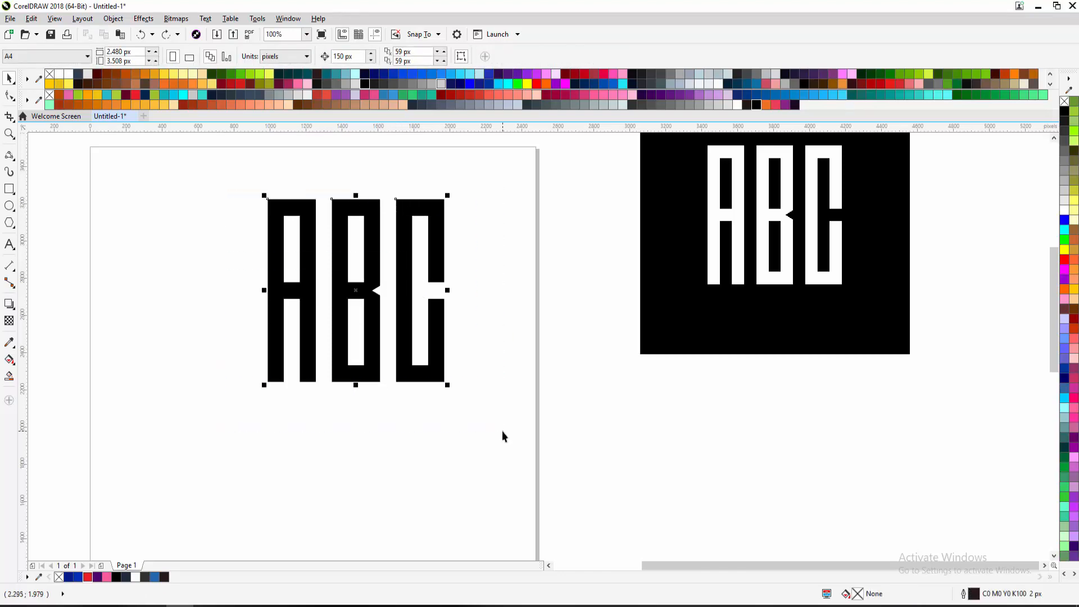
pyautogui.click(304, 233)
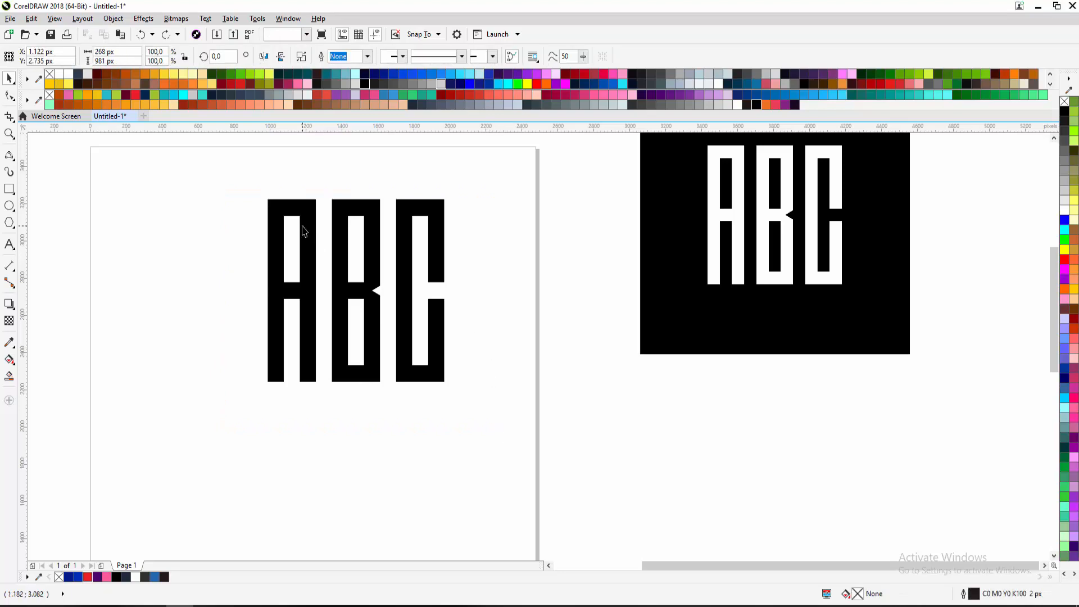
pyautogui.keyDown('shift'); pyautogui.click(341, 215); pyautogui.keyUp('shift')
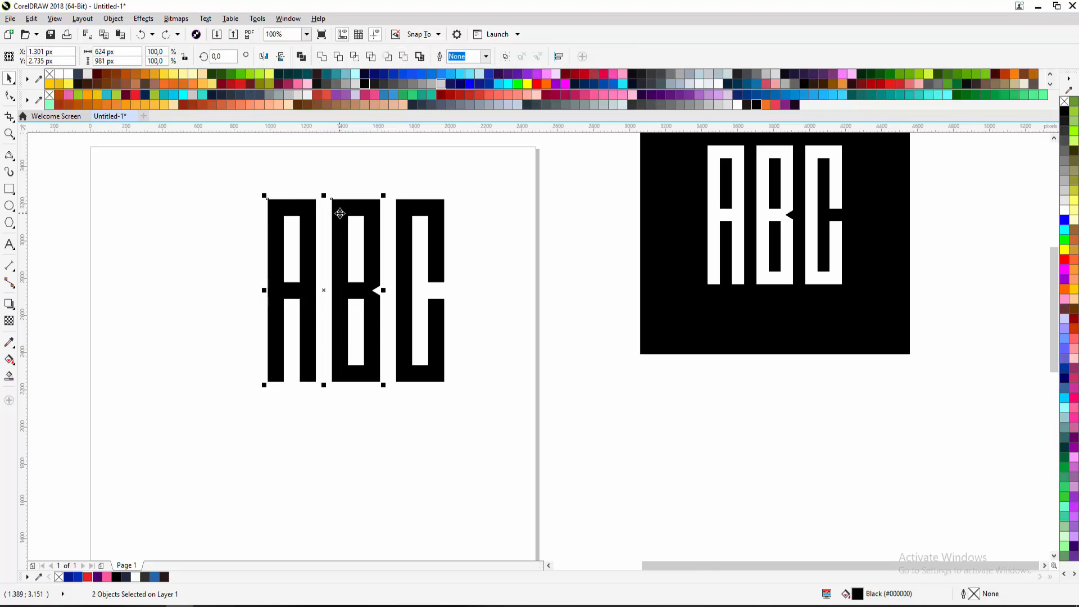
pyautogui.keyDown('shift'); pyautogui.click(404, 219); pyautogui.keyUp('shift')
# Weld A, B and C into one curve and move it left and down
pyautogui.click(322, 57)
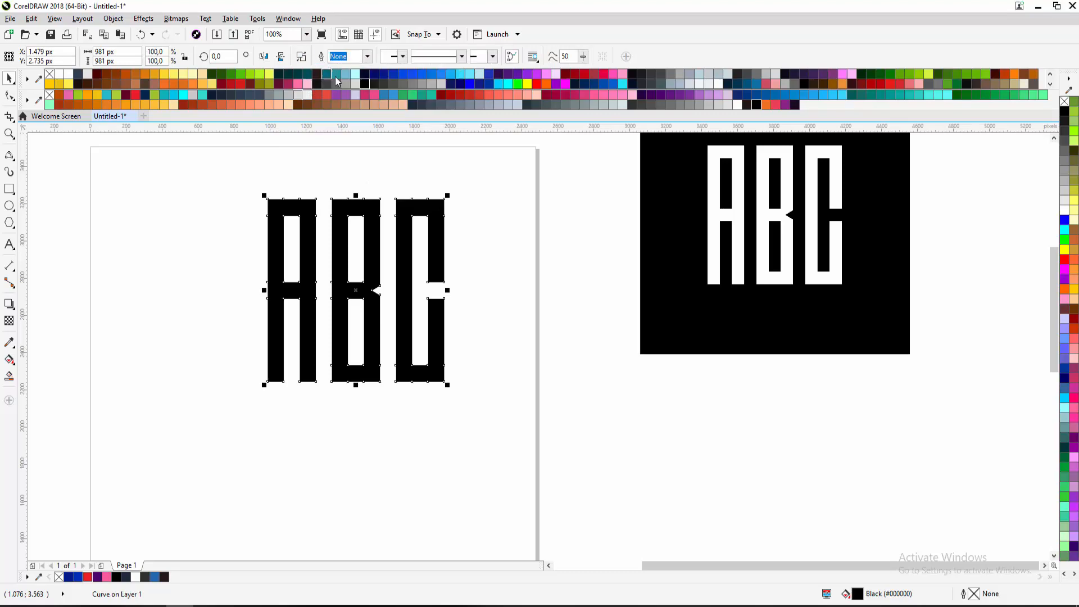
pyautogui.moveTo(366, 211); pyautogui.dragTo(289, 247)
pyautogui.press('F10')
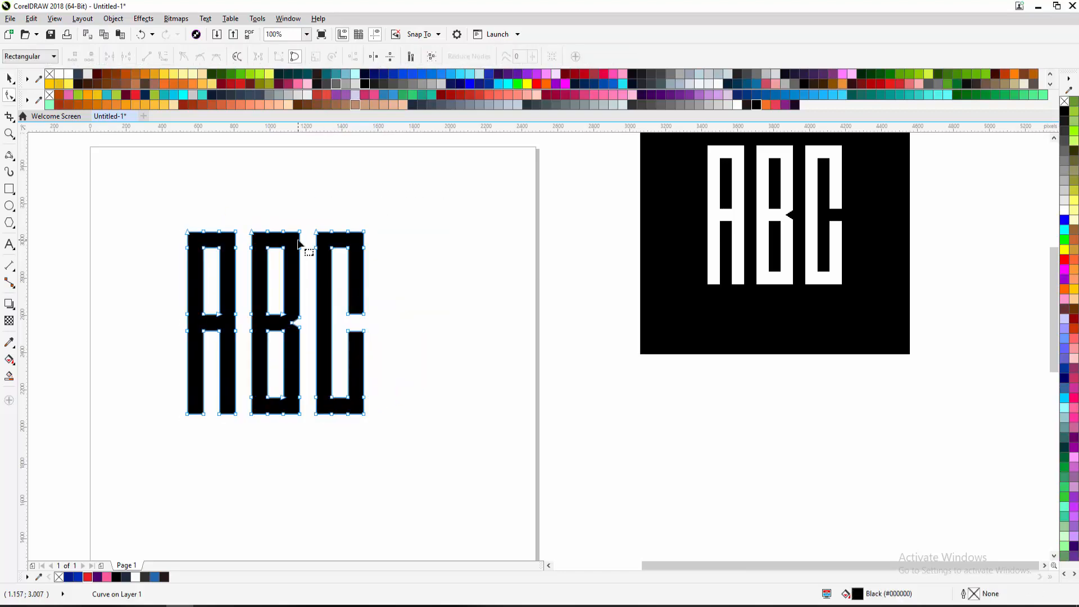
# Reposition the welded ABC curve, then undo back to separate unfilled outlined letters
pyautogui.scroll(-2, 255, 267)
pyautogui.scroll(2, 207, 245)
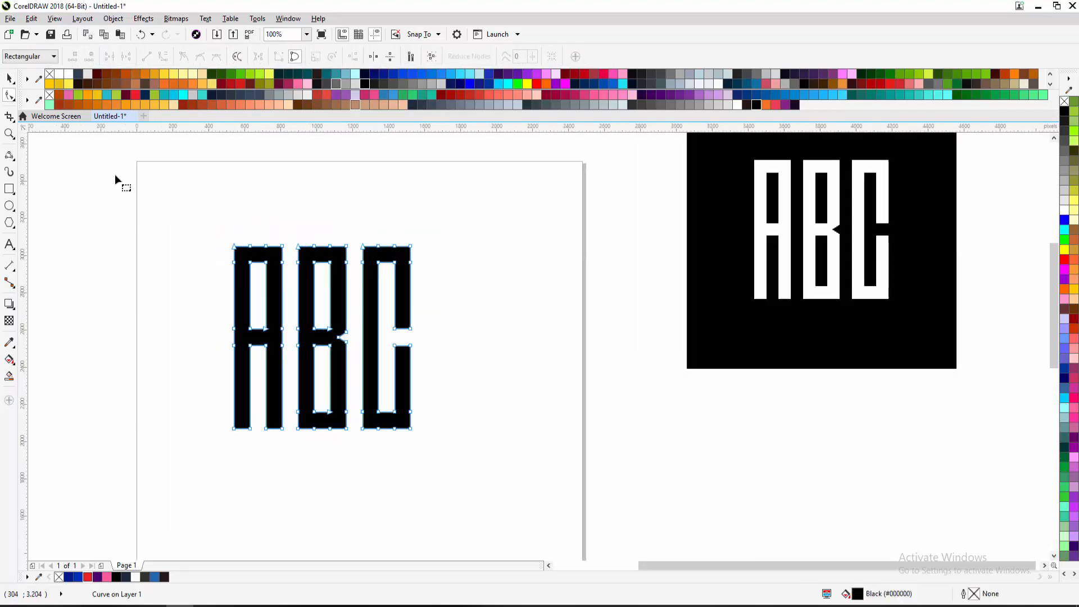
pyautogui.click(9, 78)
pyautogui.moveTo(259, 248); pyautogui.dragTo(447, 271)
pyautogui.scroll(-1, 261, 219)
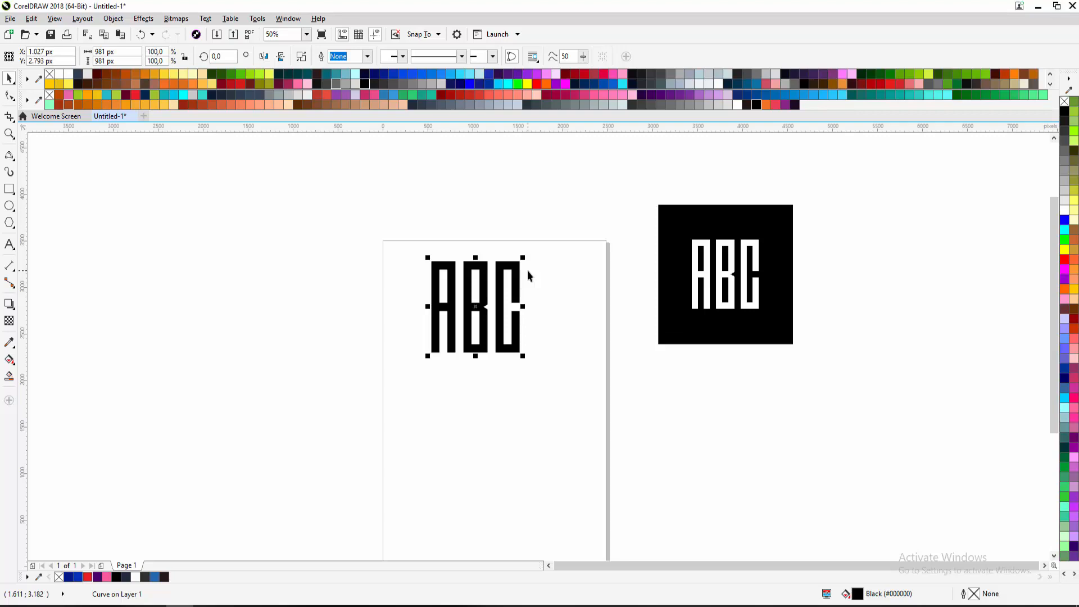
pyautogui.scroll(1, 528, 271)
pyautogui.moveTo(514, 308); pyautogui.dragTo(441, 330)
pyautogui.hotkey('ctrl', 'z')
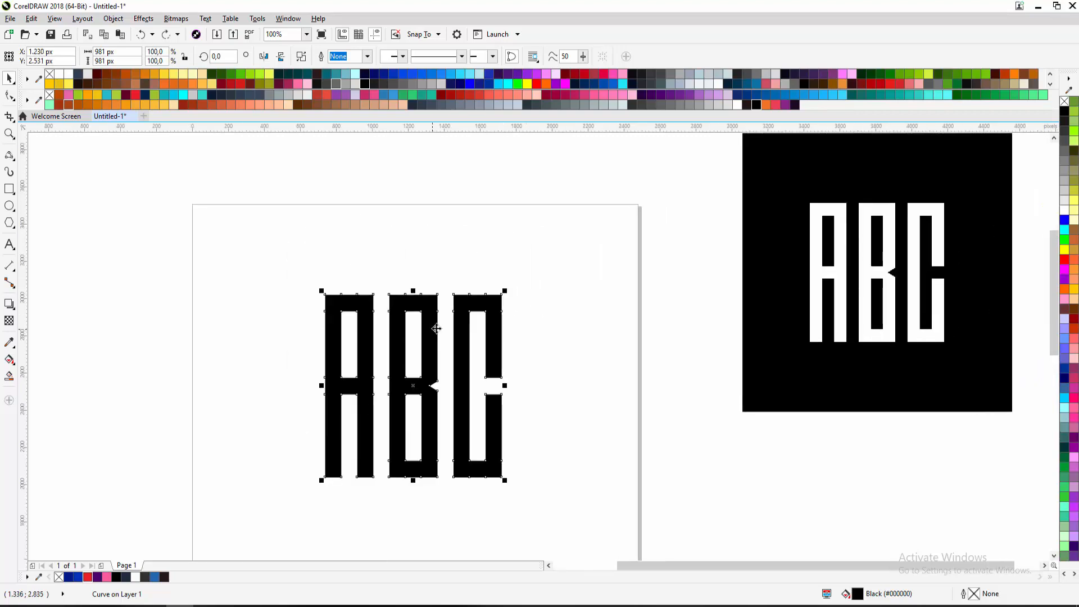
pyautogui.hotkey('ctrl', 'z')
pyautogui.hotkey('ctrl', 'z')
pyautogui.hotkey('ctrl', 'z')
pyautogui.hotkey('ctrl', 'z')
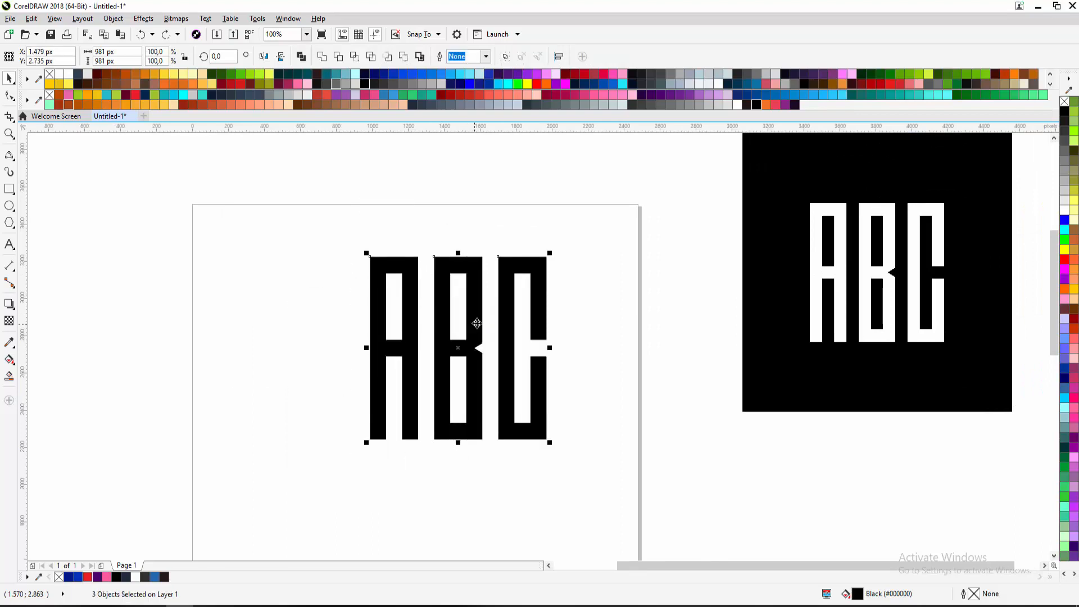
pyautogui.hotkey('ctrl', 'z')
pyautogui.hotkey('ctrl', 'z')
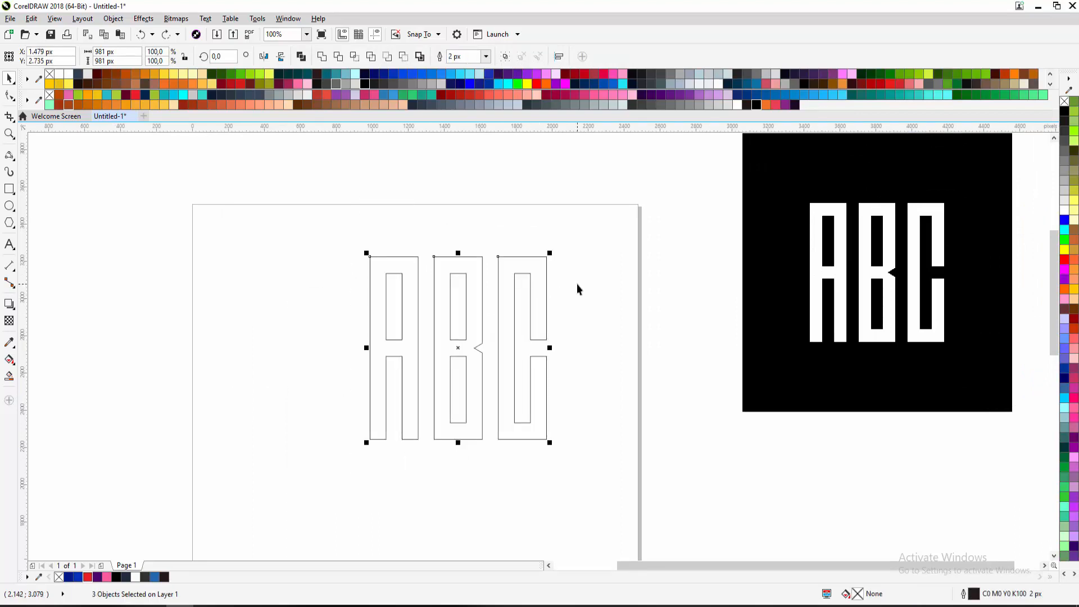
# Duplicate the three letter outlines by dragging a copy to the left
pyautogui.click(577, 286)
pyautogui.click(508, 277)
pyautogui.scroll(-1, 506, 264)
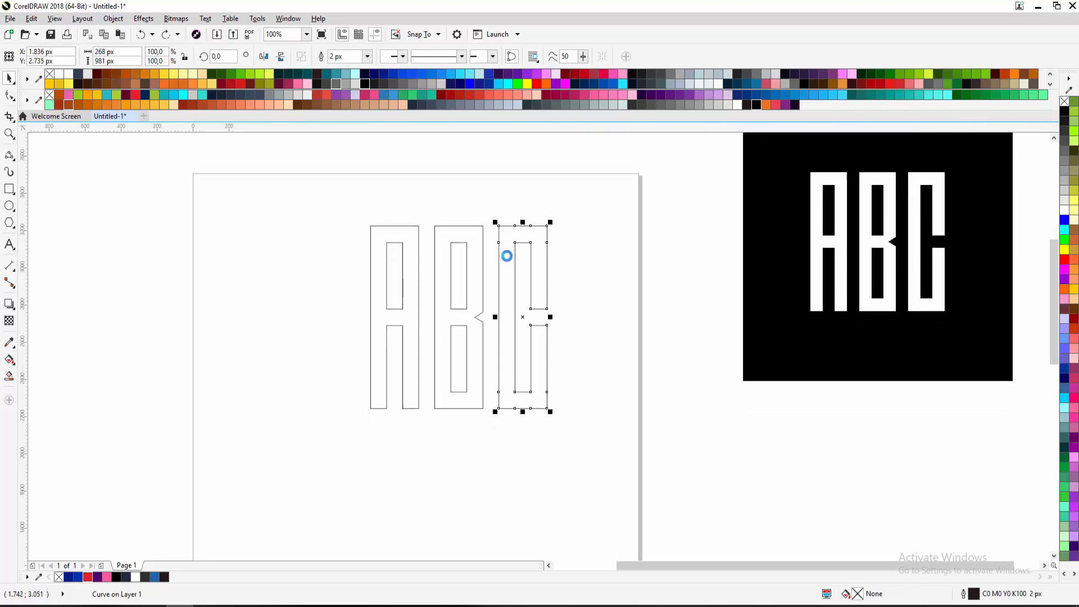
pyautogui.moveTo(563, 214); pyautogui.dragTo(342, 437)
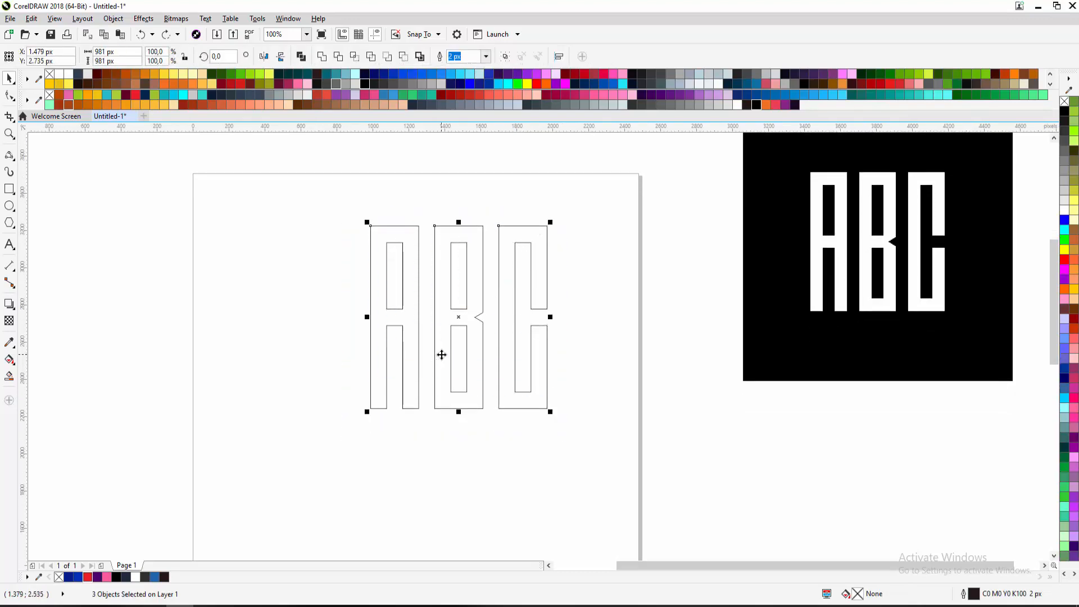
pyautogui.moveTo(442, 355); pyautogui.dragTo(205, 355)
pyautogui.moveTo(326, 426); pyautogui.dragTo(382, 426)
# Fill the left copy purple and the original letters pink
pyautogui.click(418, 420)
pyautogui.moveTo(145, 186); pyautogui.dragTo(373, 462)
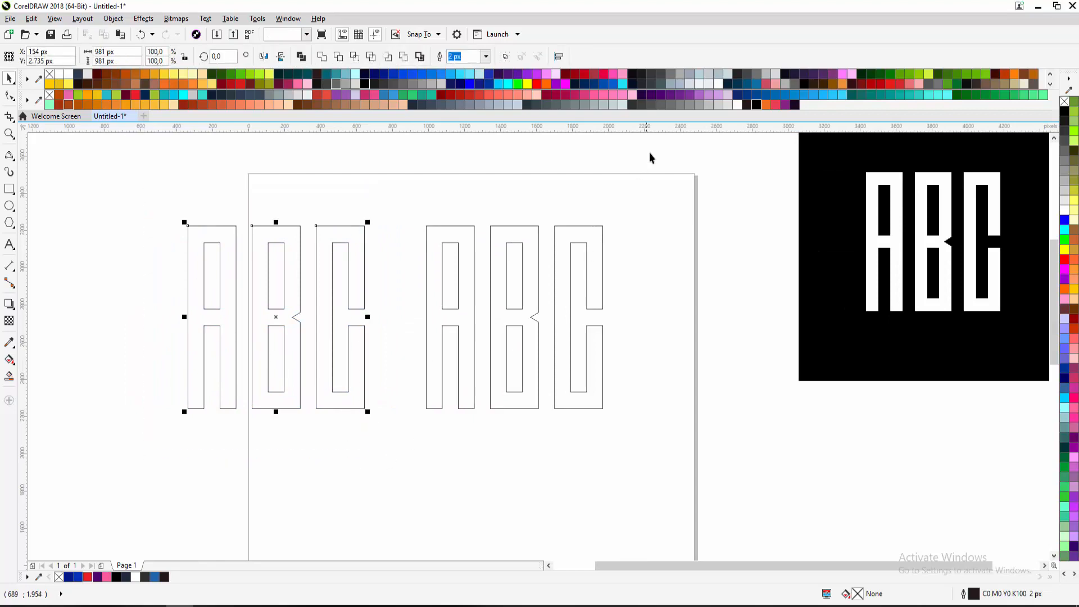
pyautogui.click(672, 95)
pyautogui.moveTo(413, 221); pyautogui.dragTo(674, 418)
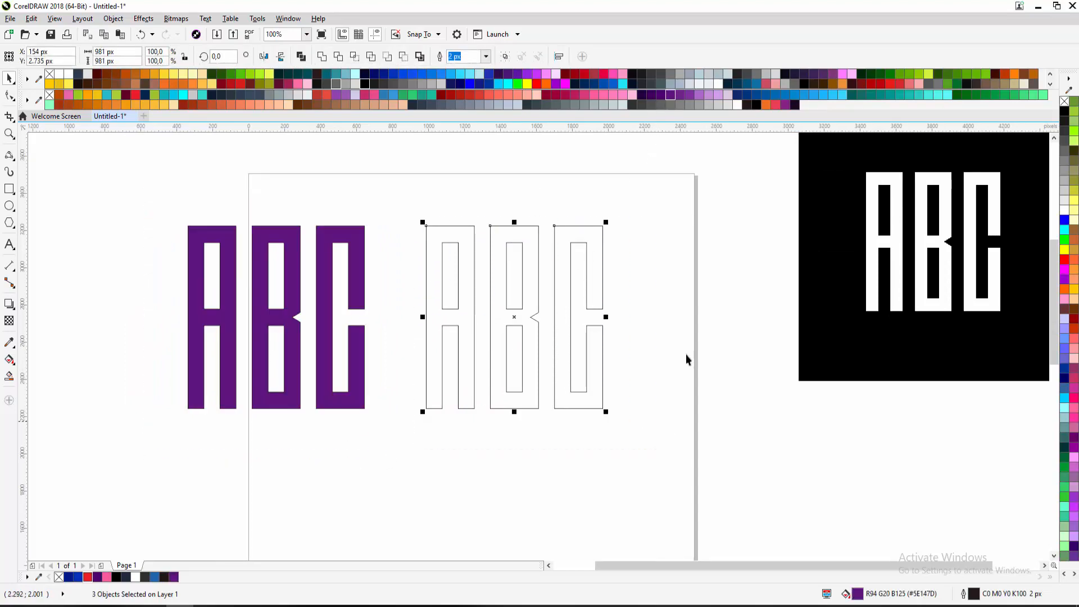
pyautogui.click(594, 95)
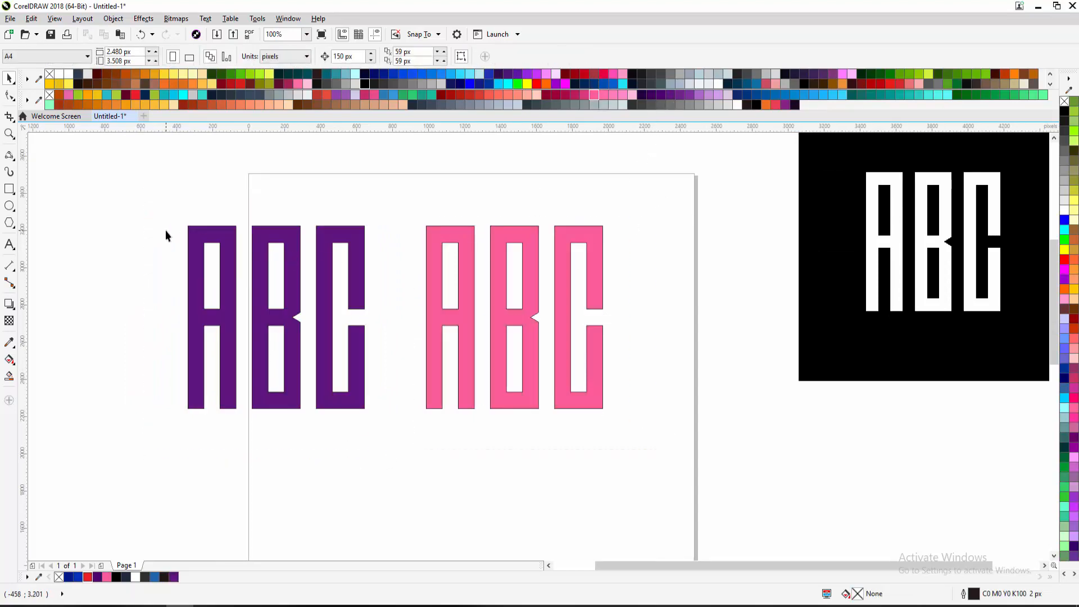
# Group the purple letters with Ctrl+G and weld the pink letters into one curve
pyautogui.moveTo(160, 212)
pyautogui.mouseDown()
pyautogui.moveTo(217, 241)
pyautogui.moveTo(396, 468)
pyautogui.mouseUp()
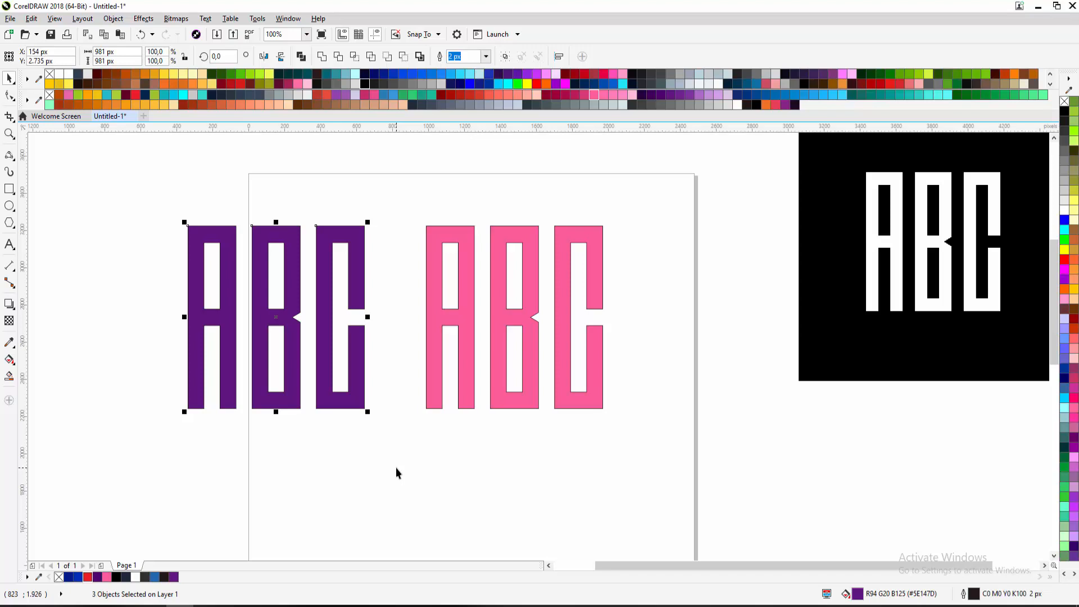
pyautogui.hotkey('ctrl', 'g')
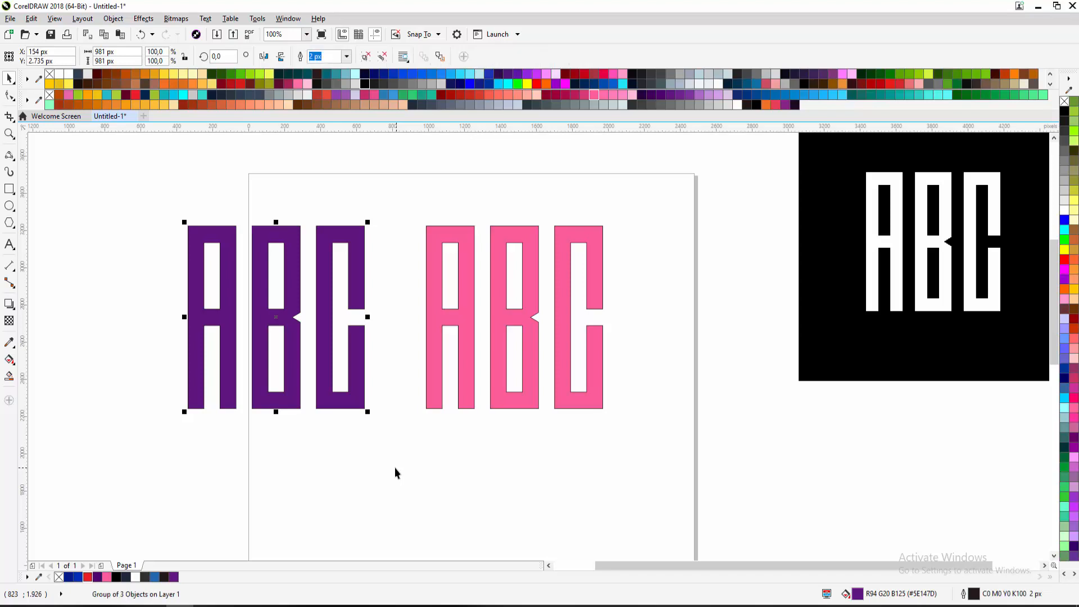
pyautogui.moveTo(411, 214); pyautogui.dragTo(626, 456)
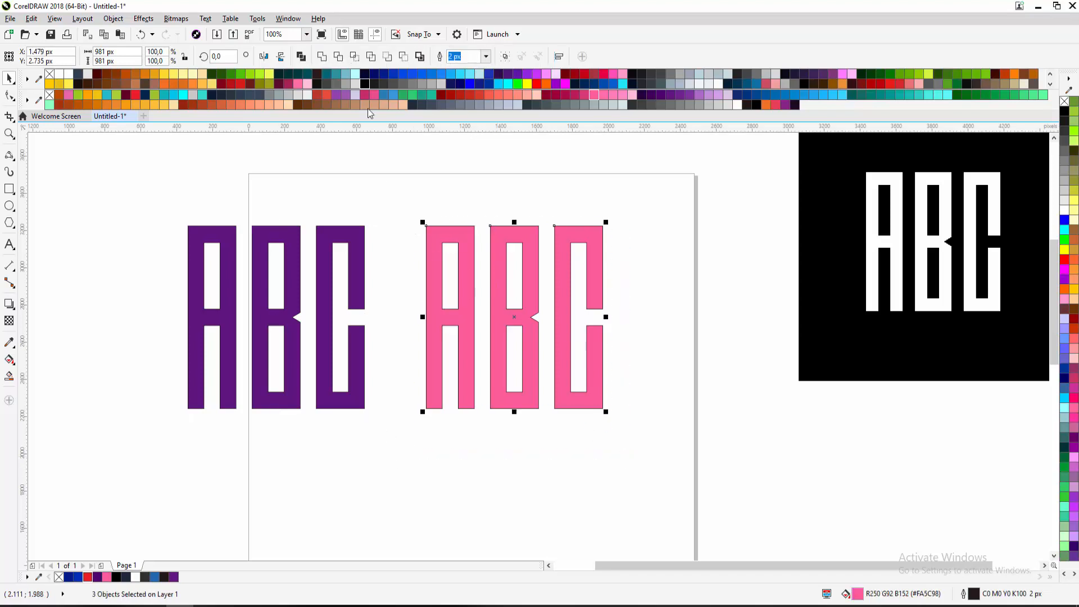
pyautogui.click(322, 56)
# Nudge the purple ABC group slightly higher and check its B
pyautogui.click(381, 235)
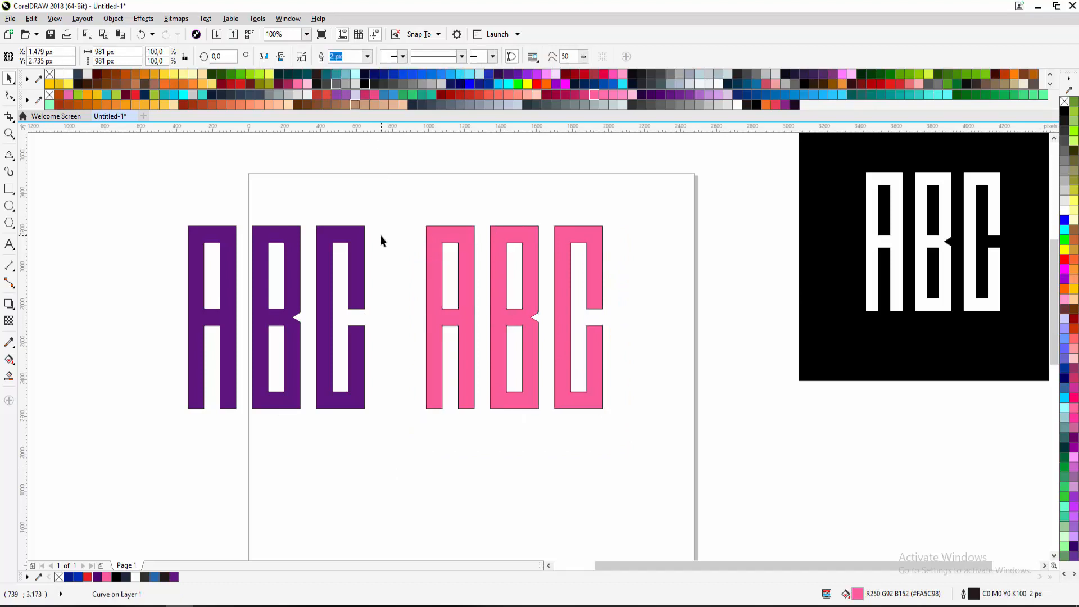
pyautogui.moveTo(332, 243)
pyautogui.mouseDown()
pyautogui.moveTo(401, 210)
pyautogui.moveTo(392, 206)
pyautogui.moveTo(343, 281)
pyautogui.moveTo(302, 247)
pyautogui.moveTo(340, 224)
pyautogui.mouseUp()
pyautogui.scroll(2, 246, 243)
pyautogui.scroll(-2, 303, 219)
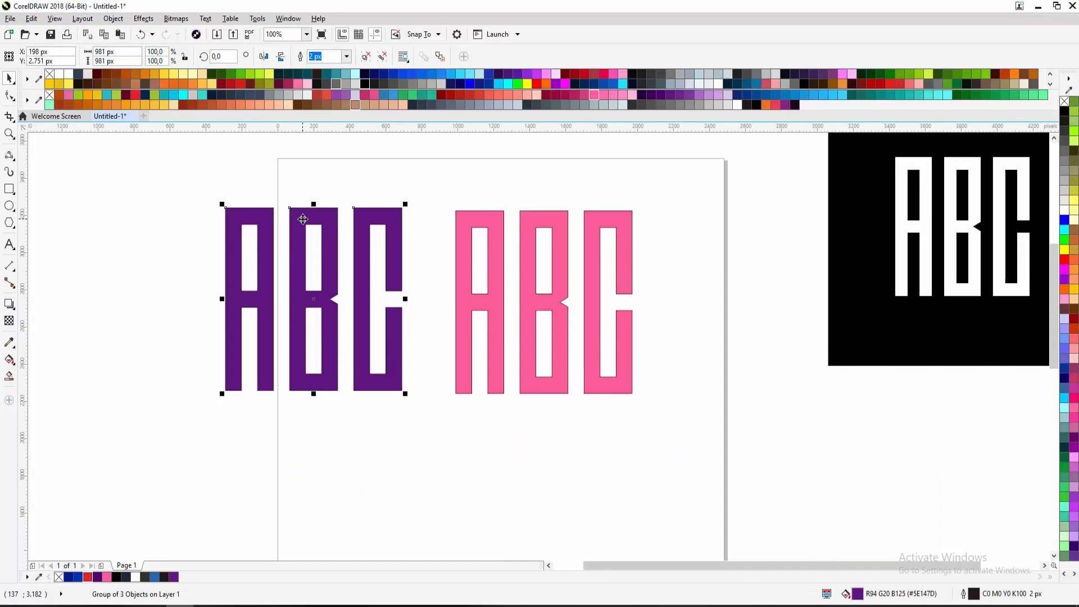
pyautogui.keyDown('ctrl'); pyautogui.click(303, 219); pyautogui.keyUp('ctrl')
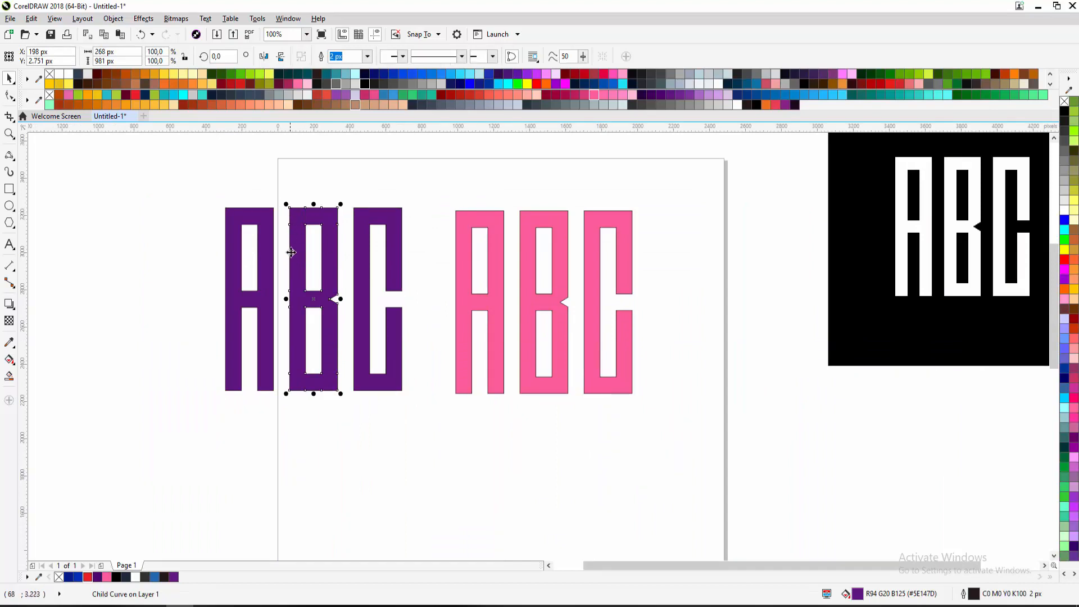
pyautogui.click(309, 177)
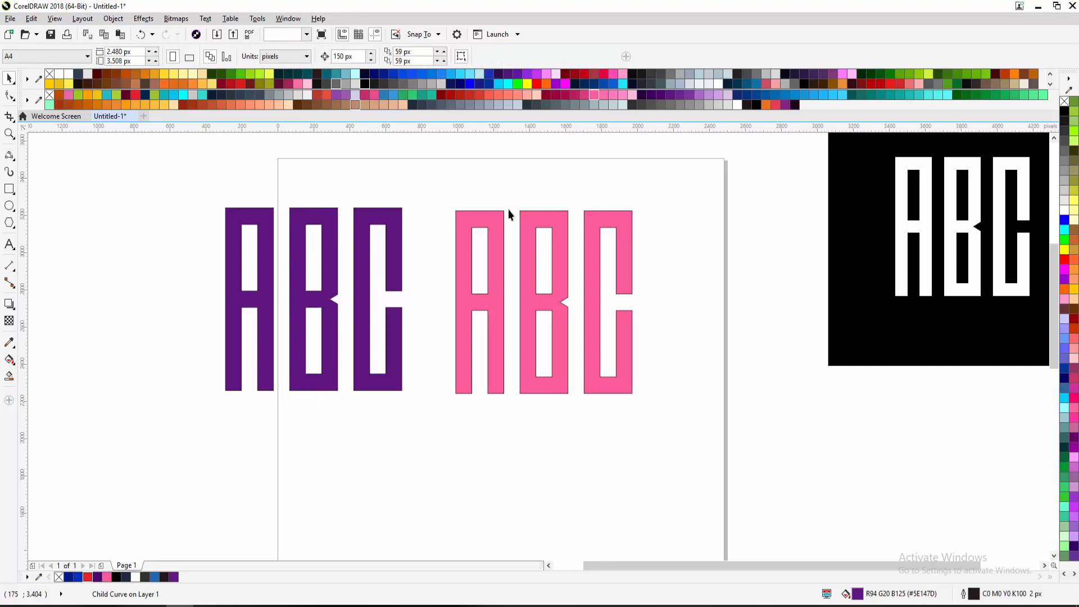
# Inspect the welded pink ABC curve's nodes, then select the purple ABC
pyautogui.click(535, 220)
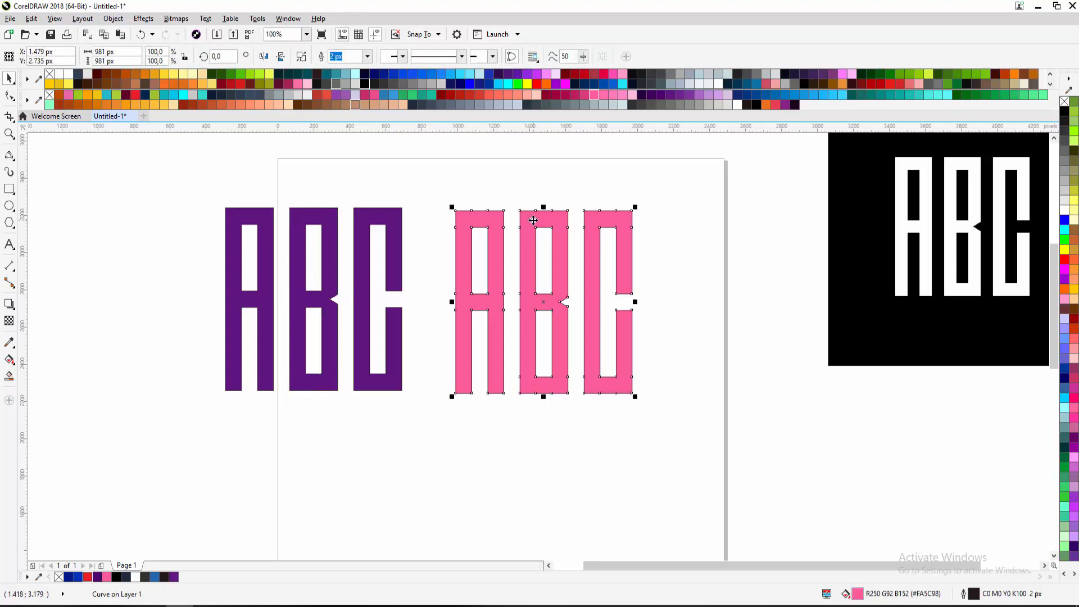
pyautogui.doubleClick(534, 222)
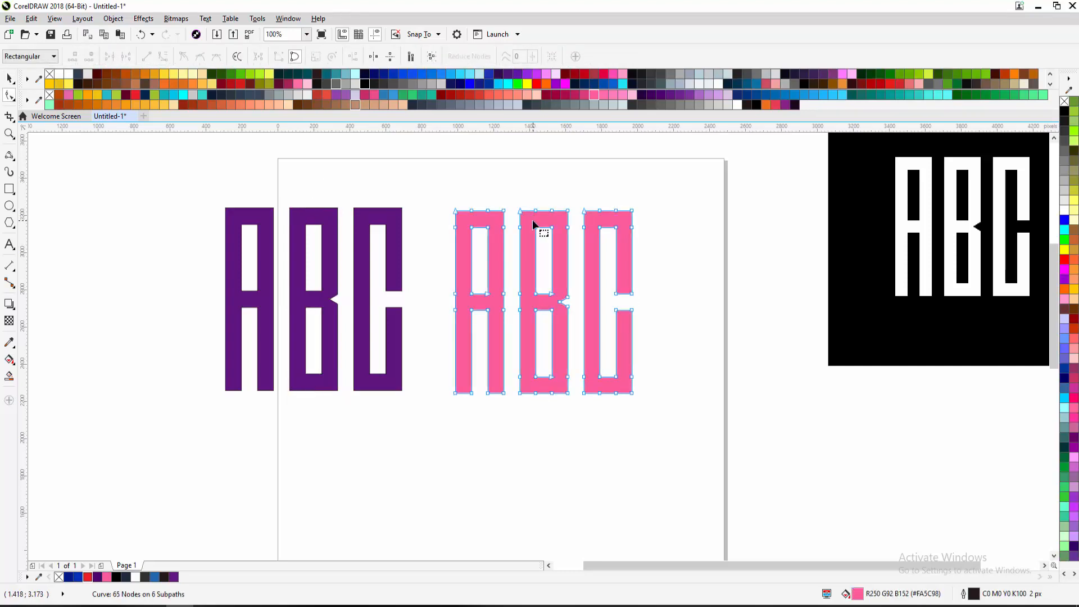
pyautogui.click(10, 78)
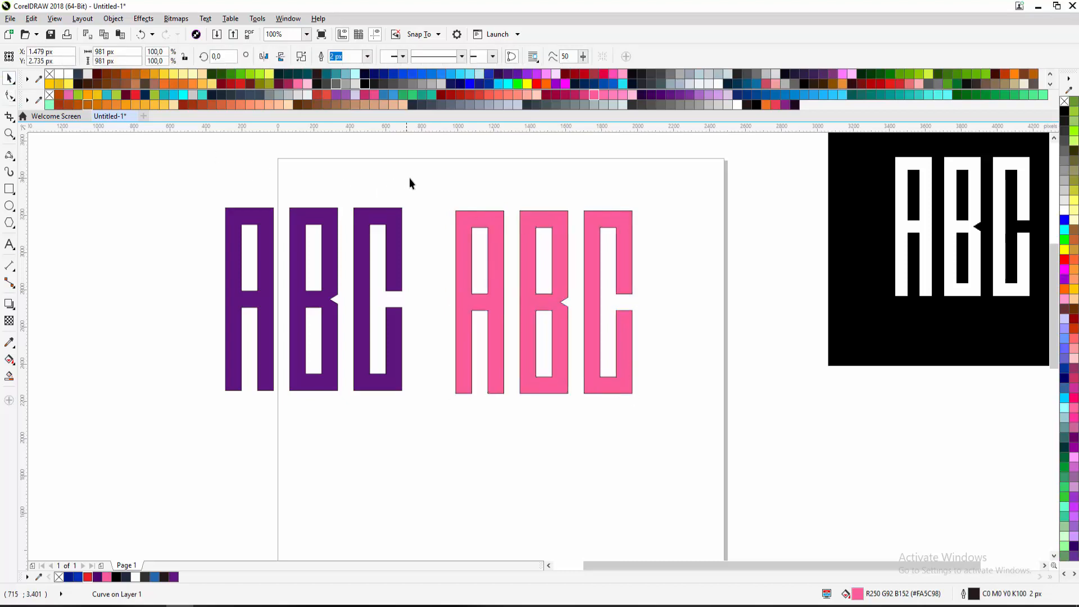
pyautogui.click(457, 218)
pyautogui.click(356, 223)
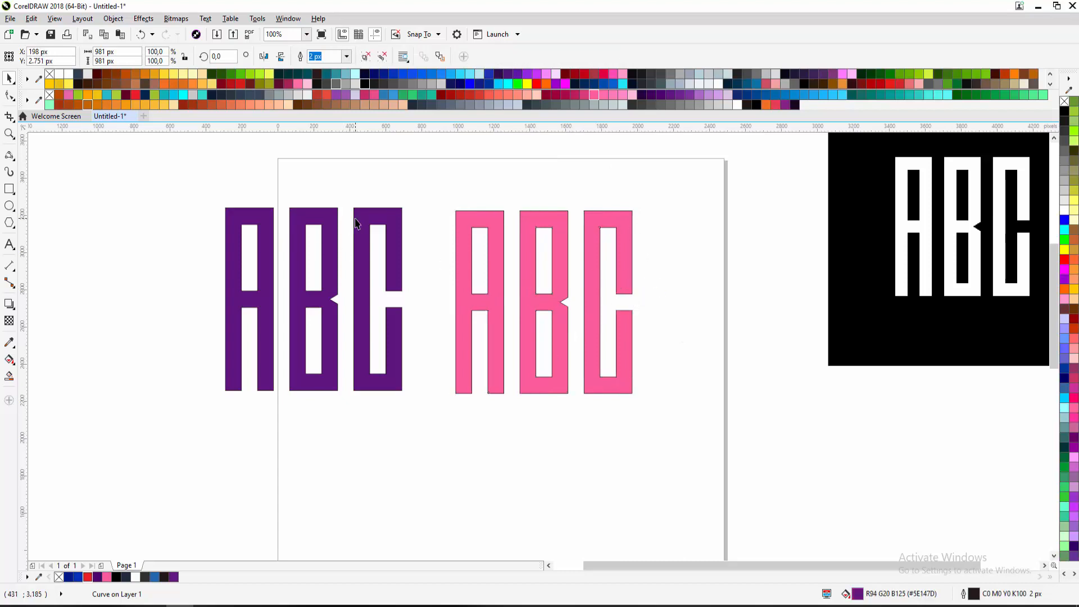
# Select all three purple ABC letters and delete them
pyautogui.click(355, 224)
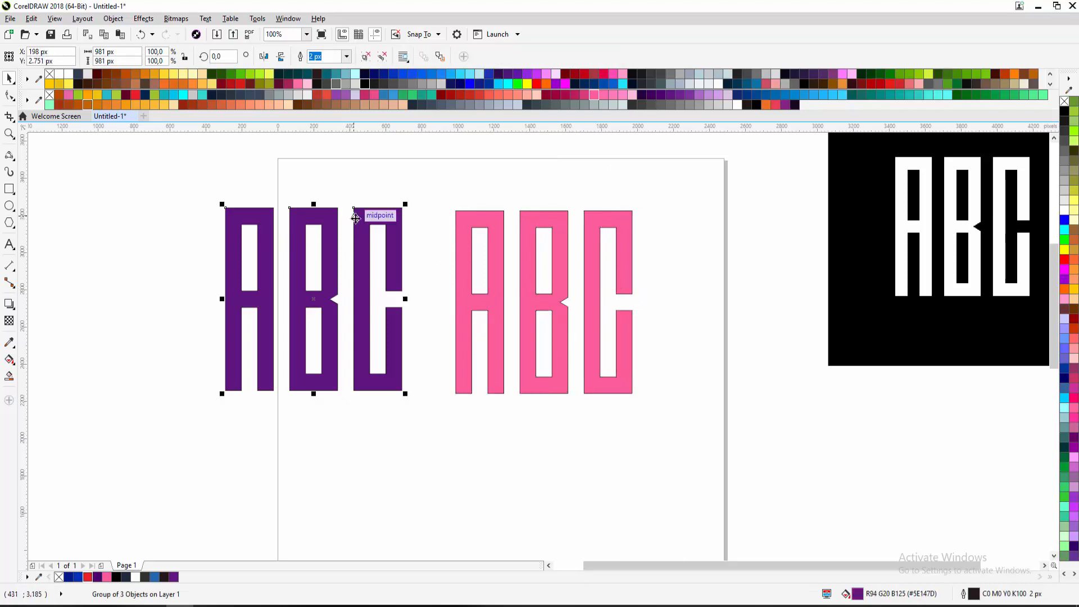
pyautogui.click(360, 198)
pyautogui.click(361, 213)
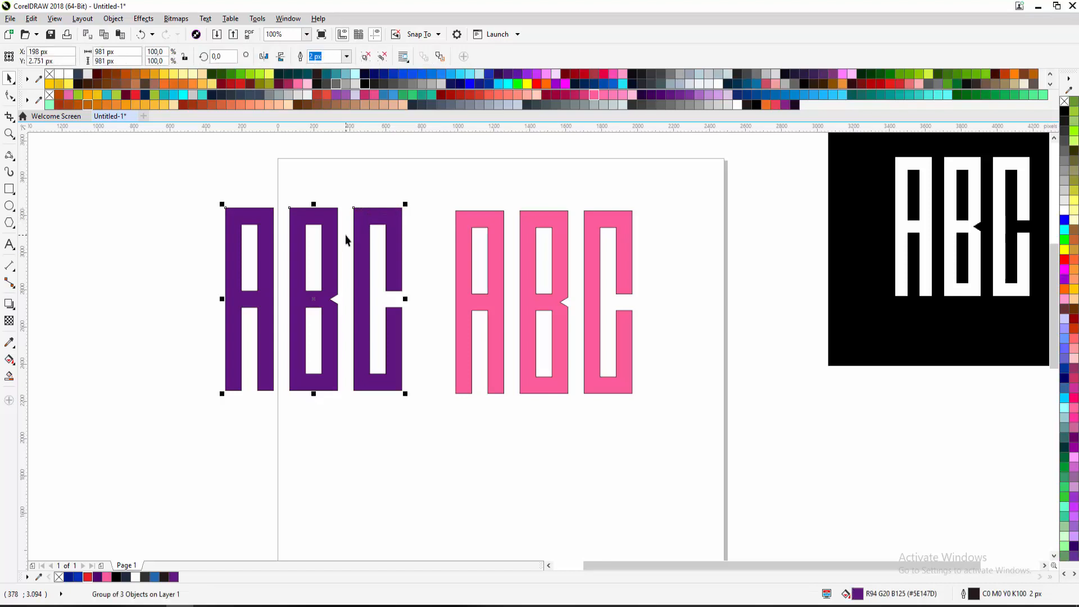
pyautogui.click(380, 188)
pyautogui.moveTo(410, 186); pyautogui.dragTo(187, 450)
pyautogui.press('Delete')
# Move the welded ABC curve onto the page centre and fill it black
pyautogui.moveTo(422, 189); pyautogui.dragTo(651, 429)
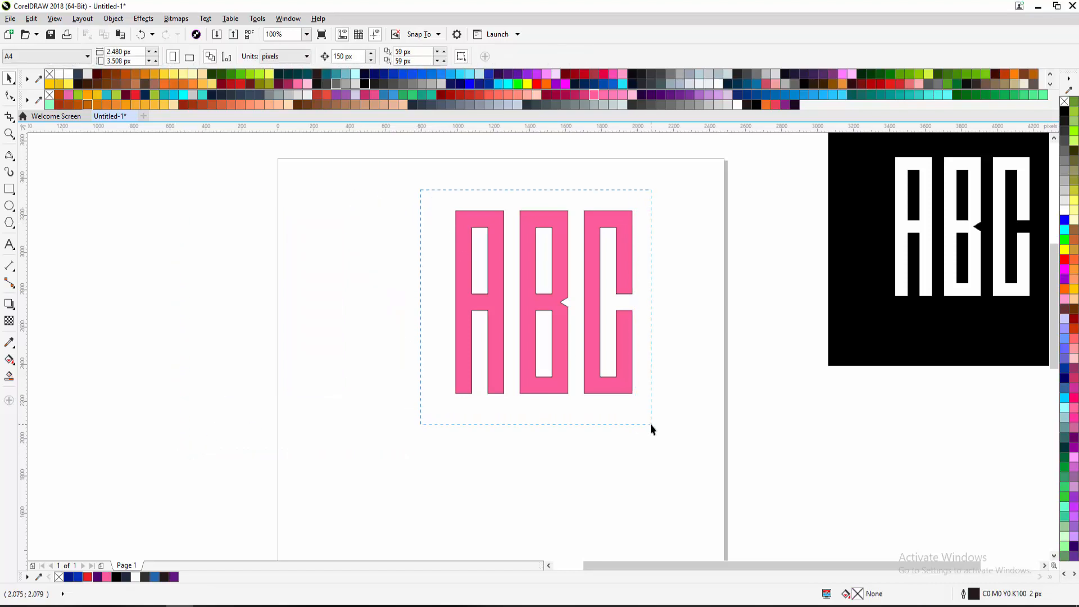
pyautogui.moveTo(631, 389); pyautogui.dragTo(551, 424)
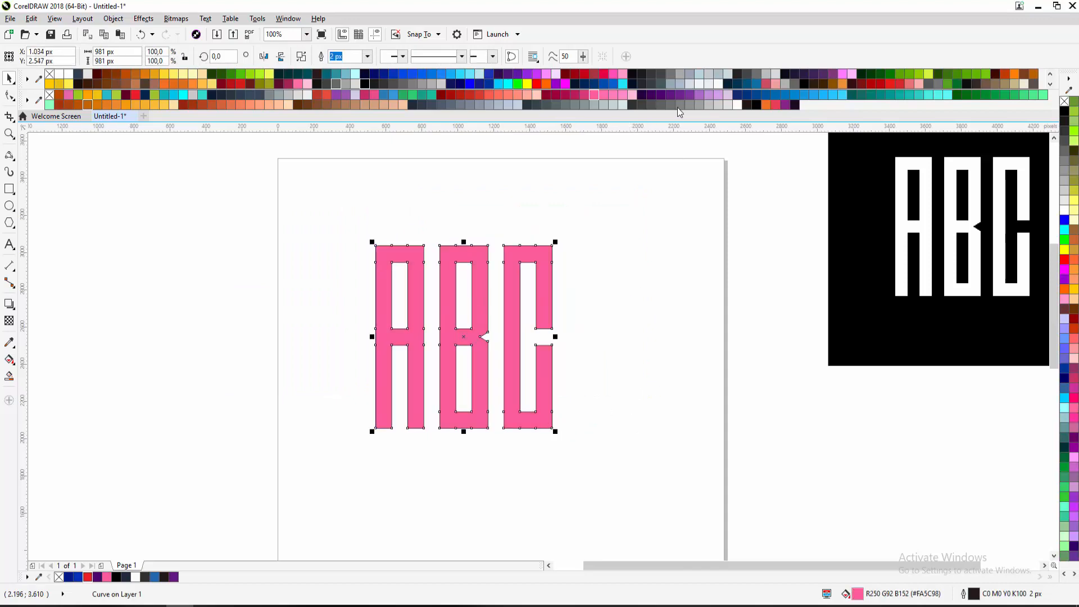
pyautogui.click(756, 106)
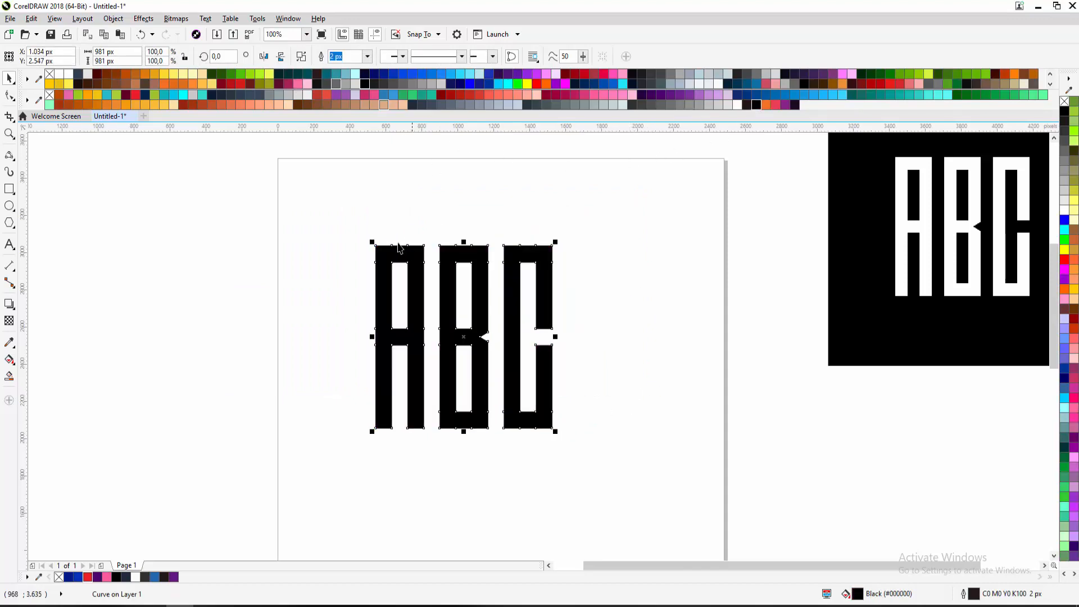
pyautogui.doubleClick(416, 248)
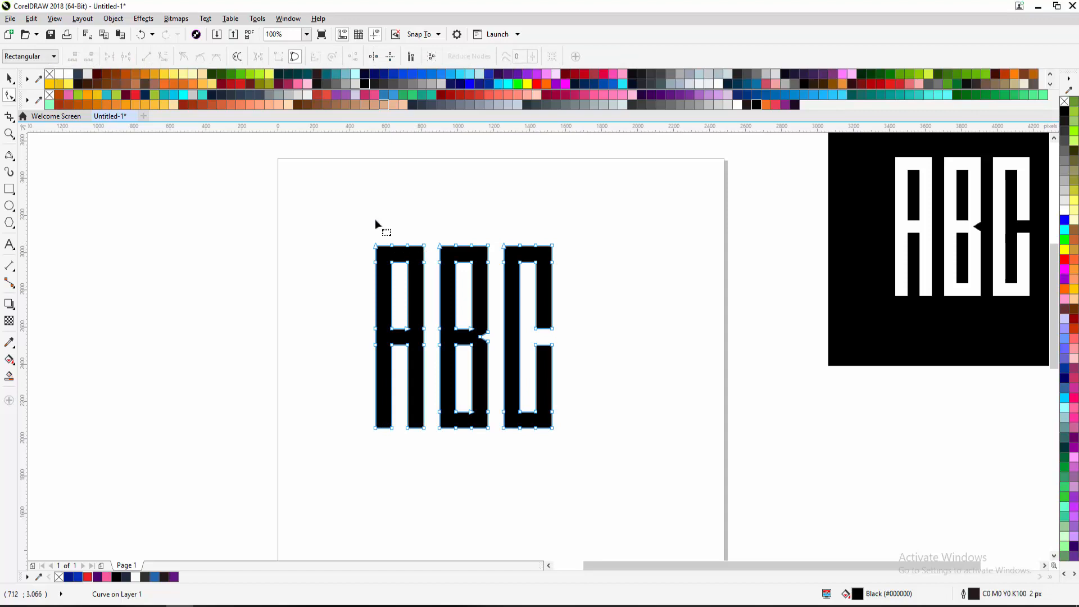
pyautogui.click(8, 81)
pyautogui.click(143, 149)
pyautogui.moveTo(407, 262); pyautogui.dragTo(368, 219)
# Break the black ABC curve apart with Ctrl+K, filling the A and B counters
pyautogui.moveTo(468, 243); pyautogui.dragTo(397, 270)
pyautogui.scroll(2, 318, 269)
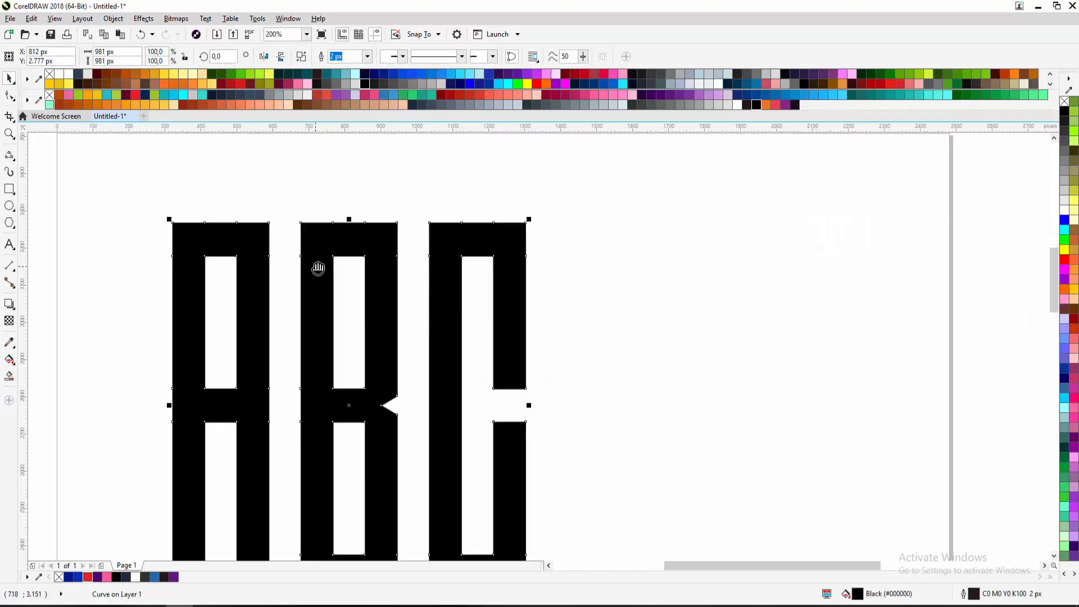
pyautogui.scroll(-2, 325, 197)
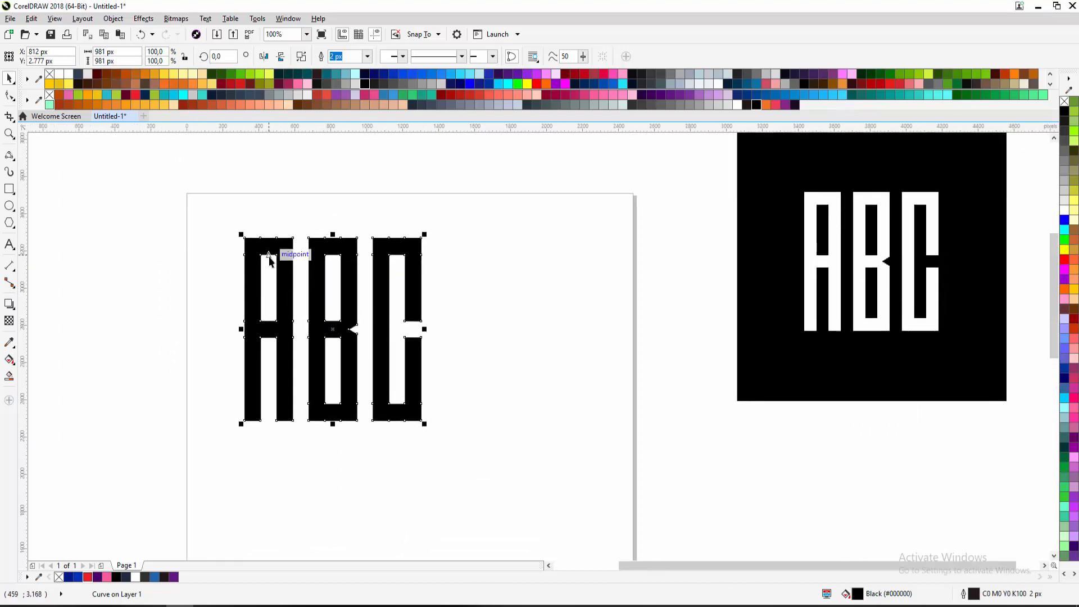
pyautogui.moveTo(398, 268); pyautogui.dragTo(414, 314)
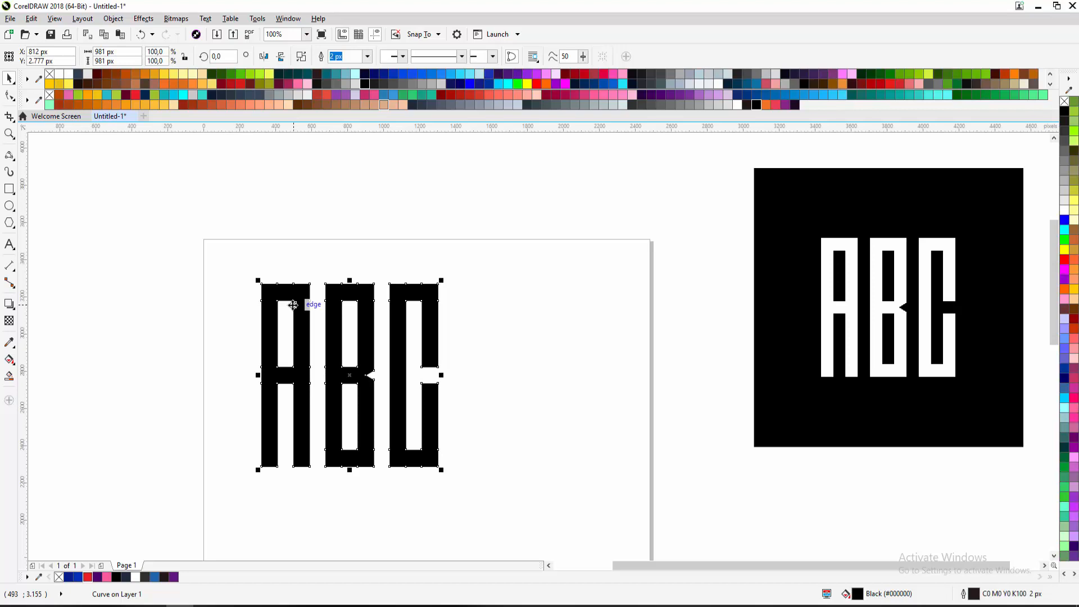
pyautogui.hotkey('ctrl', 'k')
pyautogui.click(218, 317)
pyautogui.moveTo(218, 316); pyautogui.dragTo(198, 278)
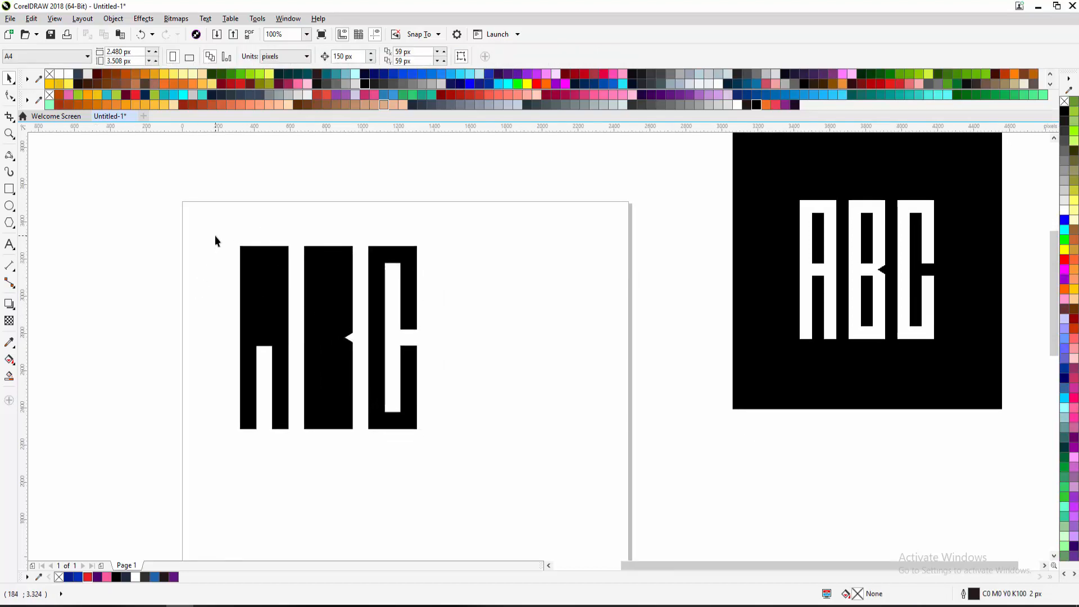
pyautogui.scroll(2, 228, 241)
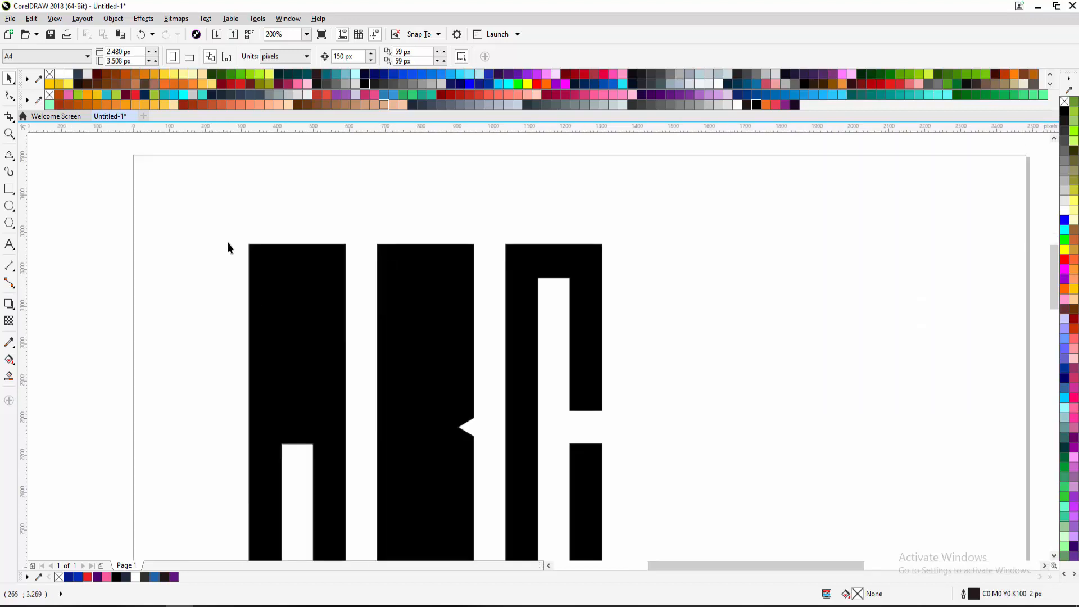
pyautogui.moveTo(227, 243); pyautogui.dragTo(245, 354)
pyautogui.scroll(-2, 194, 278)
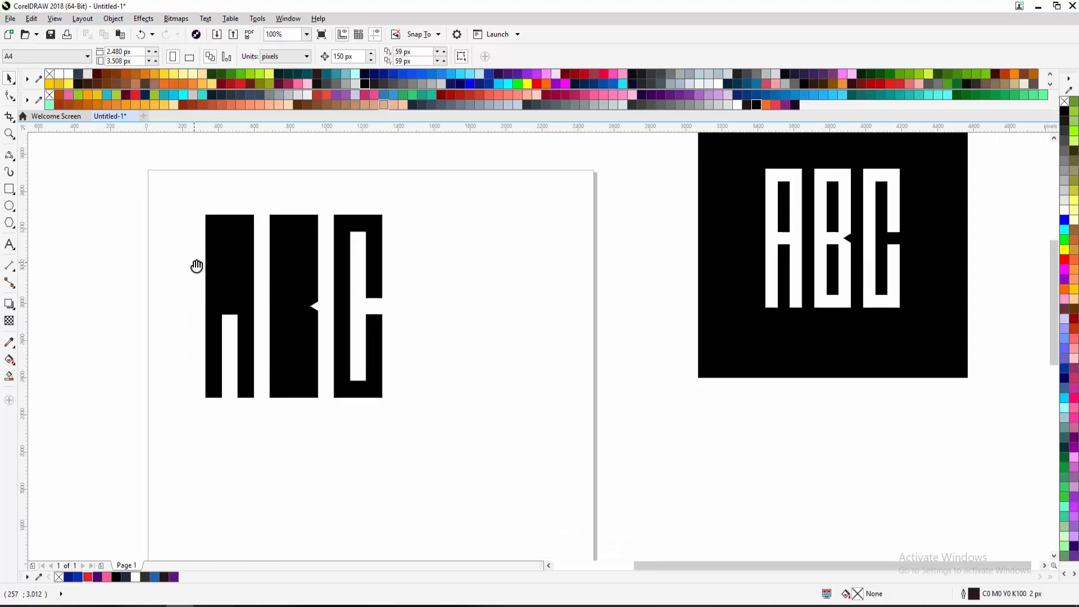
pyautogui.moveTo(236, 241); pyautogui.dragTo(224, 281)
pyautogui.click(238, 375)
pyautogui.click(272, 351)
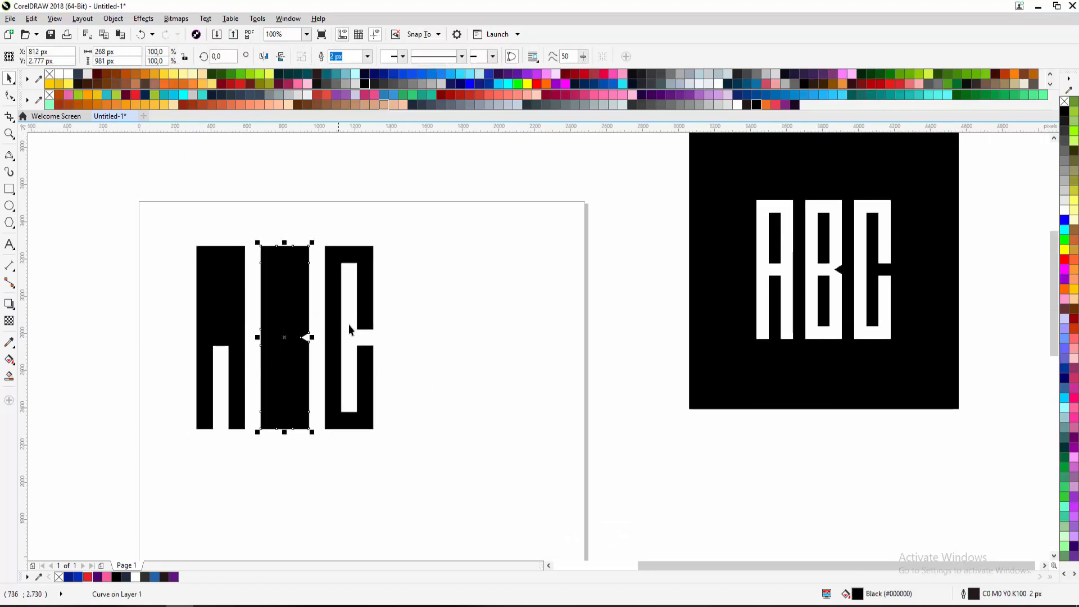
pyautogui.click(337, 335)
pyautogui.click(390, 315)
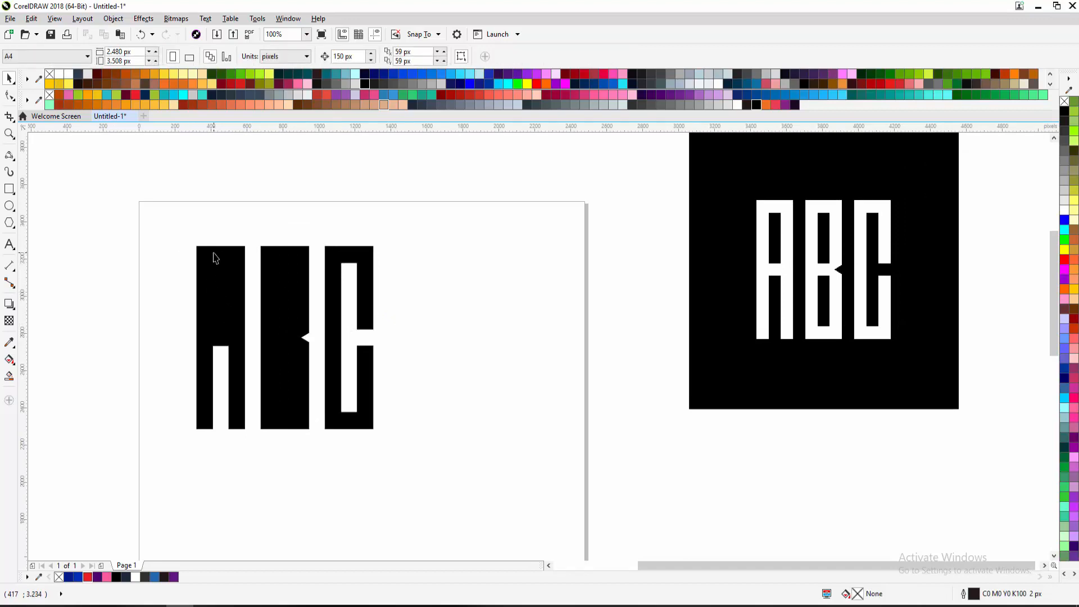
pyautogui.moveTo(216, 252); pyautogui.dragTo(158, 250)
pyautogui.click(227, 297)
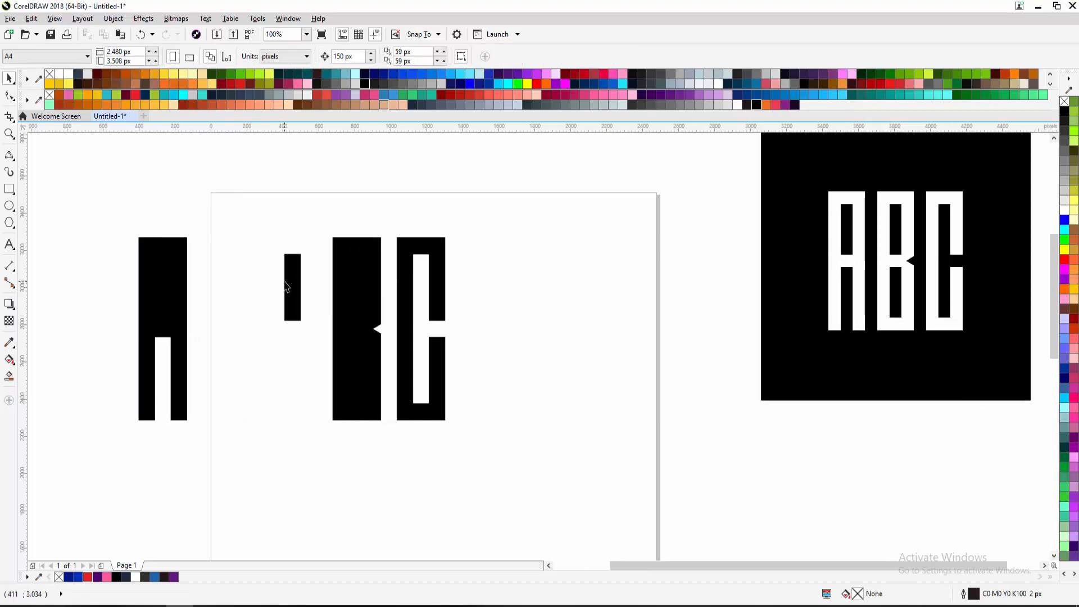
pyautogui.click(288, 285)
pyautogui.click(251, 302)
pyautogui.hotkey('ctrl', 'z')
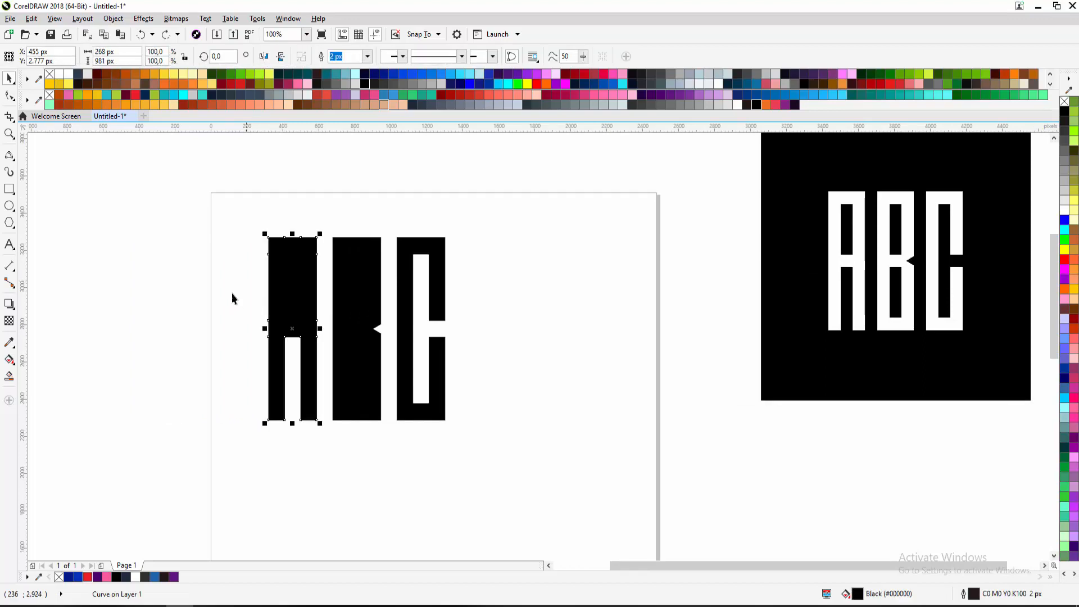
pyautogui.click(245, 269)
pyautogui.moveTo(247, 242); pyautogui.dragTo(317, 337)
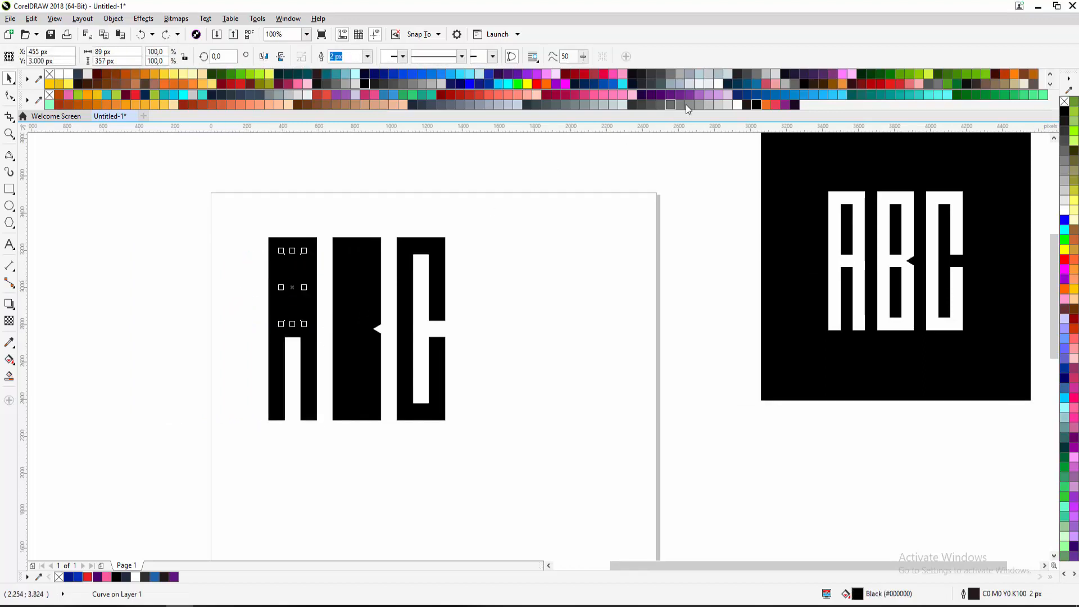
pyautogui.click(737, 106)
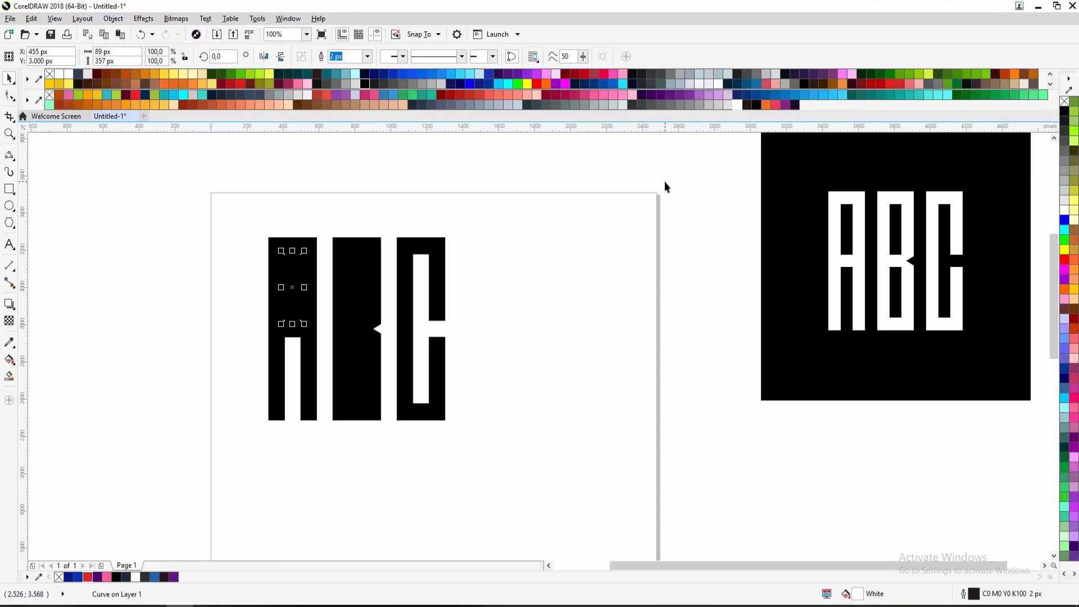
pyautogui.click(665, 187)
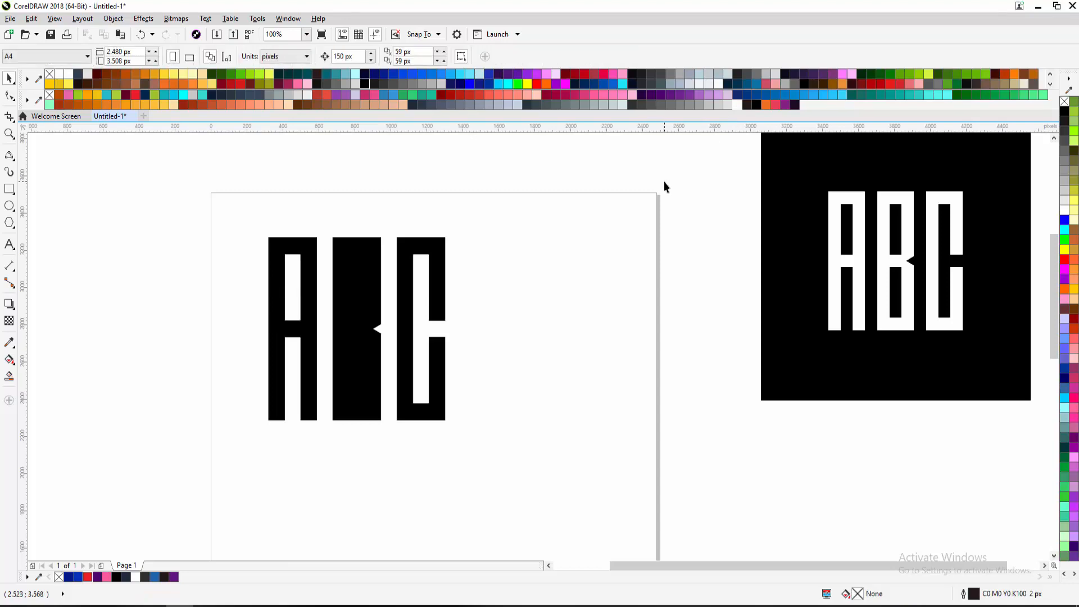
pyautogui.hotkey('ctrl', 'z')
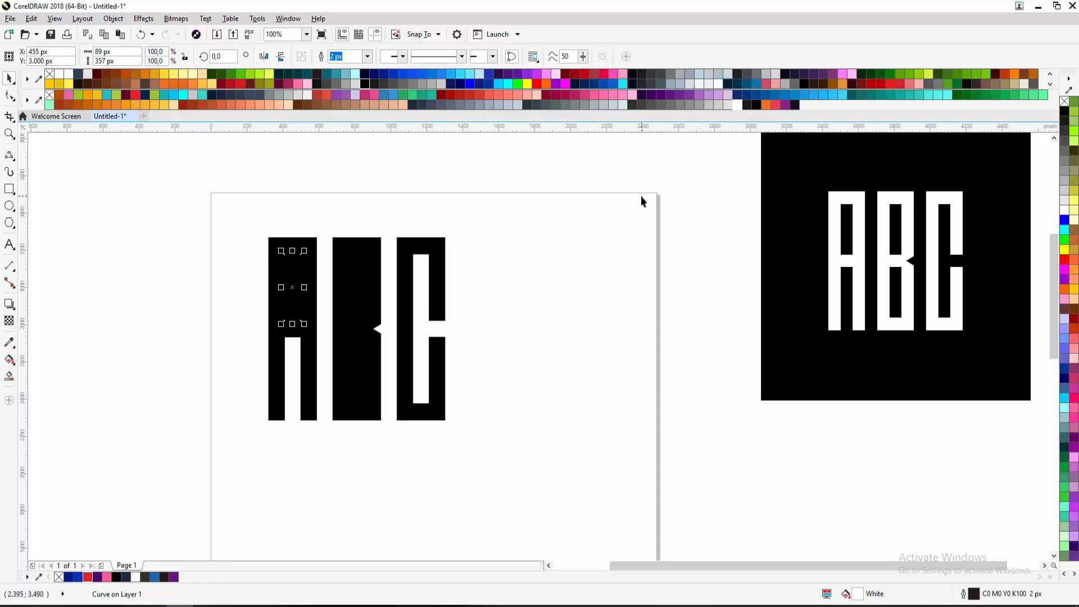
pyautogui.click(641, 196)
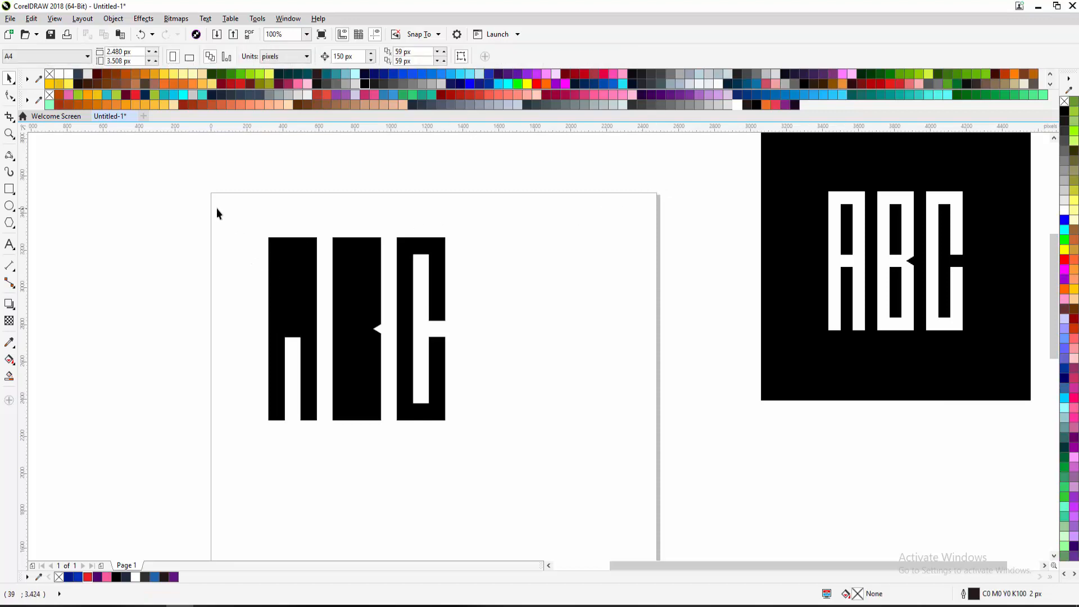
pyautogui.moveTo(217, 208); pyautogui.dragTo(324, 360)
pyautogui.click(235, 219)
pyautogui.scroll(2, 275, 241)
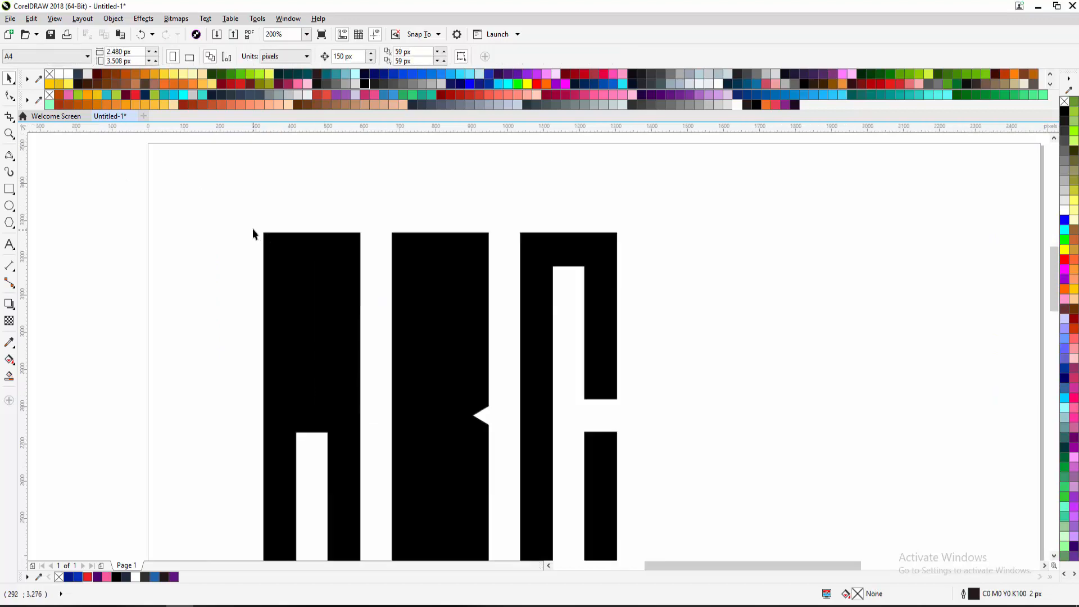
pyautogui.moveTo(259, 231); pyautogui.dragTo(366, 434)
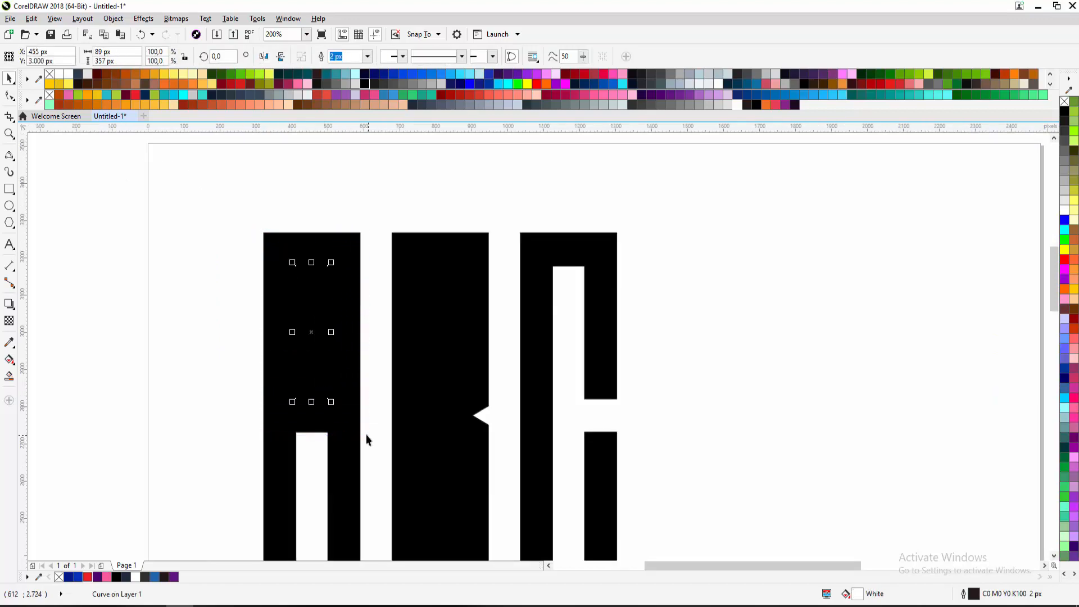
pyautogui.scroll(-2, 323, 357)
pyautogui.click(185, 240)
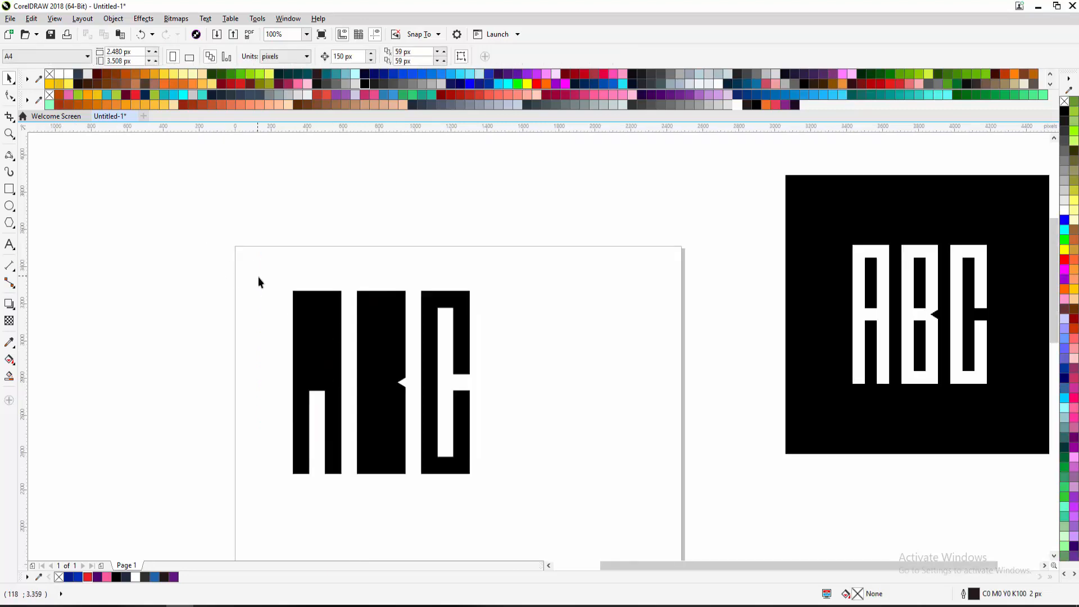
pyautogui.scroll(2, 225, 220)
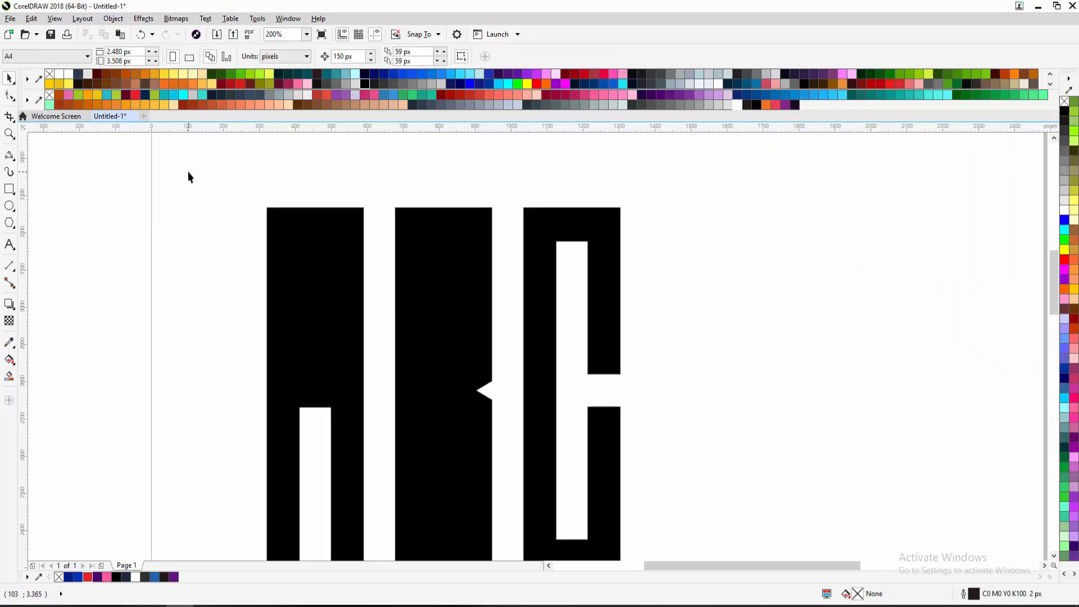
pyautogui.moveTo(188, 171); pyautogui.dragTo(386, 451)
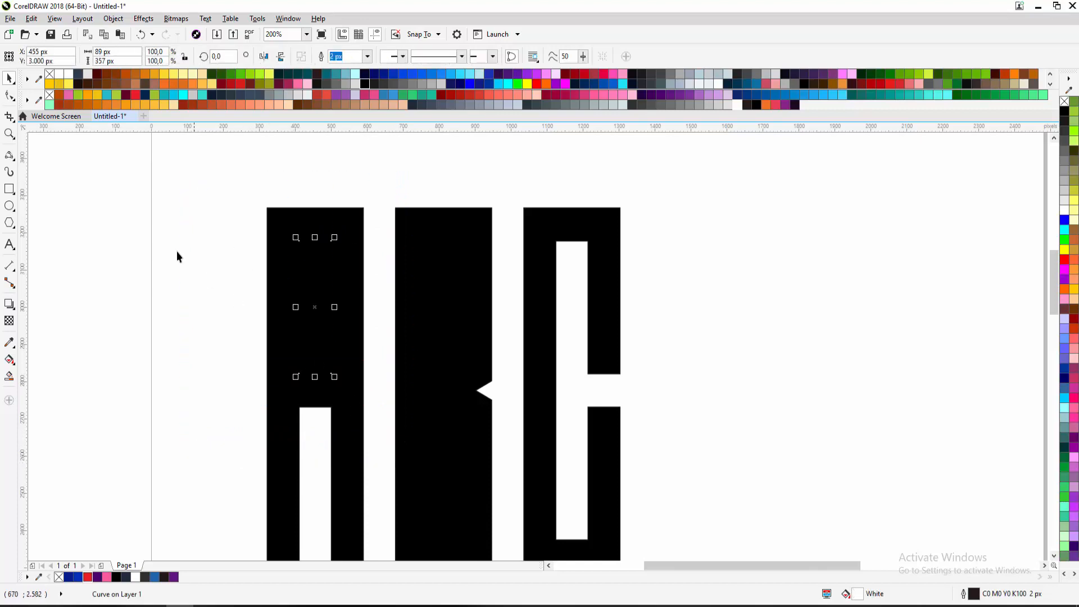
pyautogui.moveTo(128, 176); pyautogui.dragTo(380, 454)
pyautogui.scroll(-2, 381, 454)
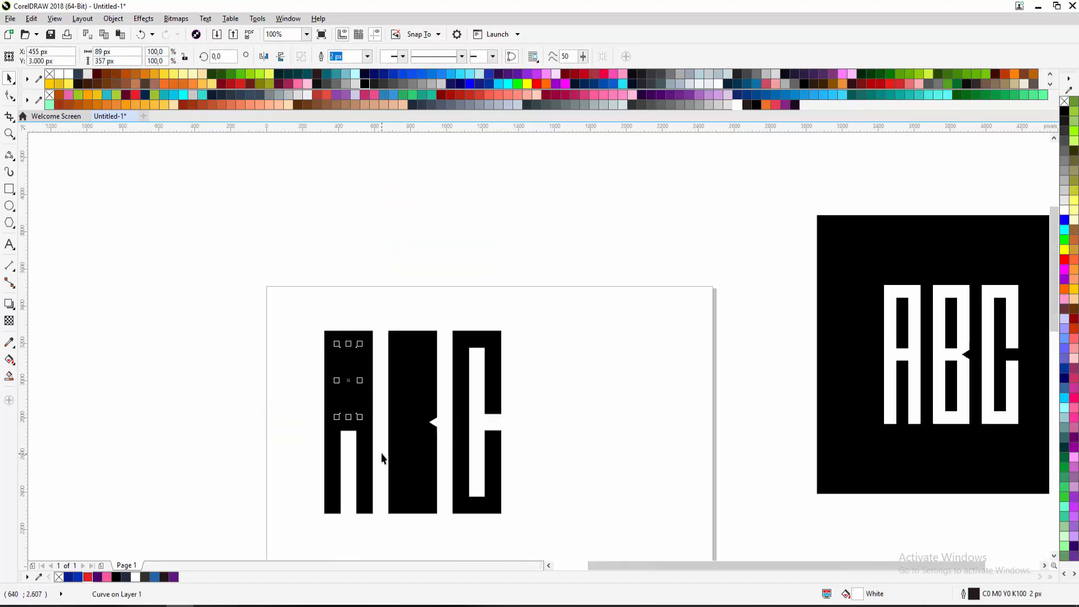
pyautogui.scroll(2, 386, 382)
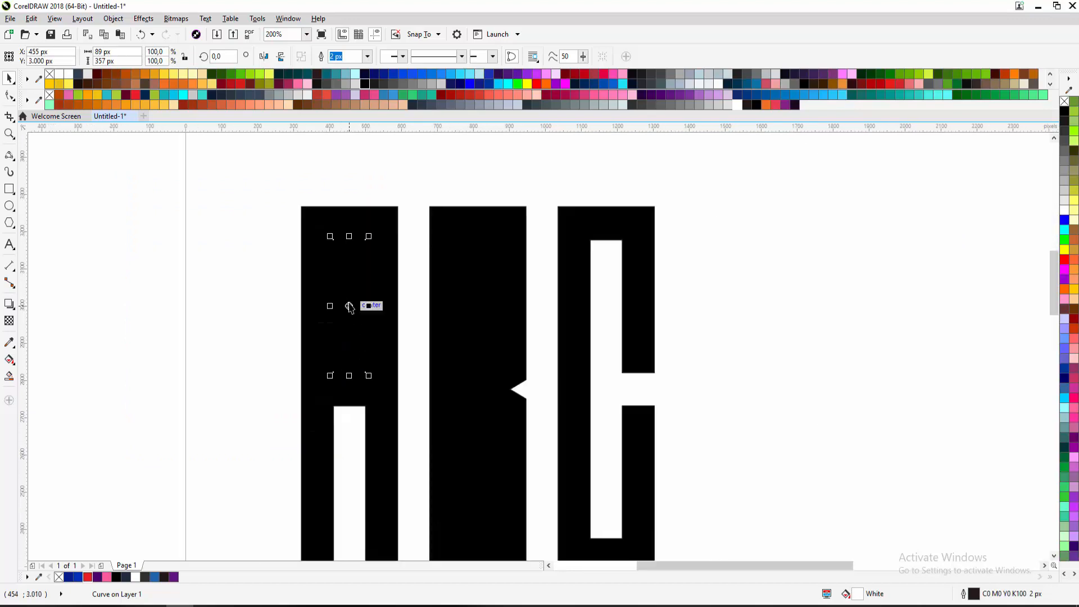
pyautogui.moveTo(349, 306); pyautogui.dragTo(208, 276)
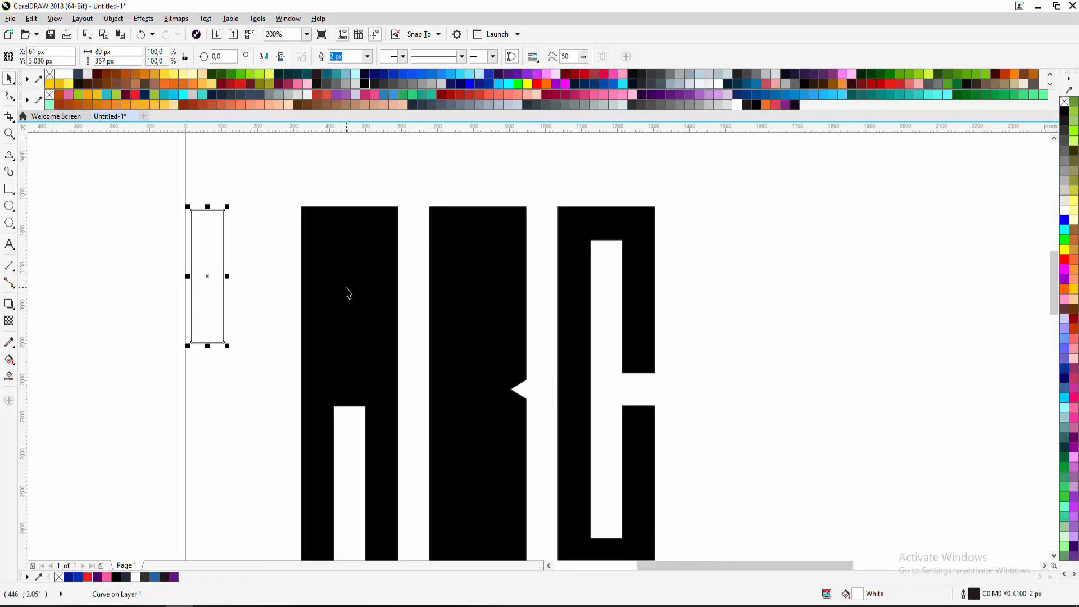
pyautogui.hotkey('ctrl', 'z')
pyautogui.scroll(-2, 326, 265)
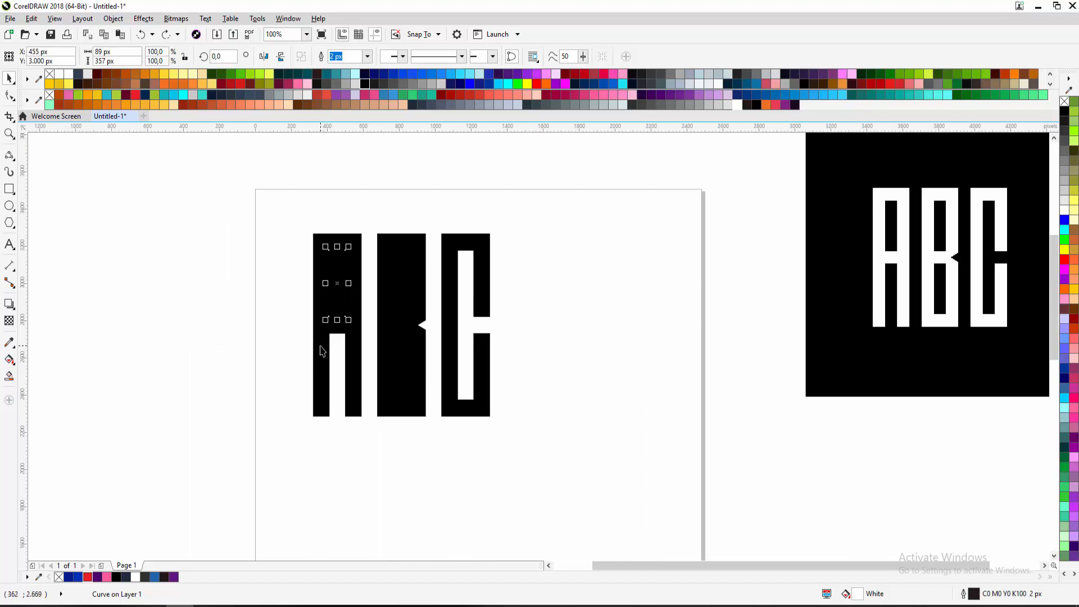
pyautogui.keyDown('shift'); pyautogui.click(322, 351); pyautogui.keyUp('shift')
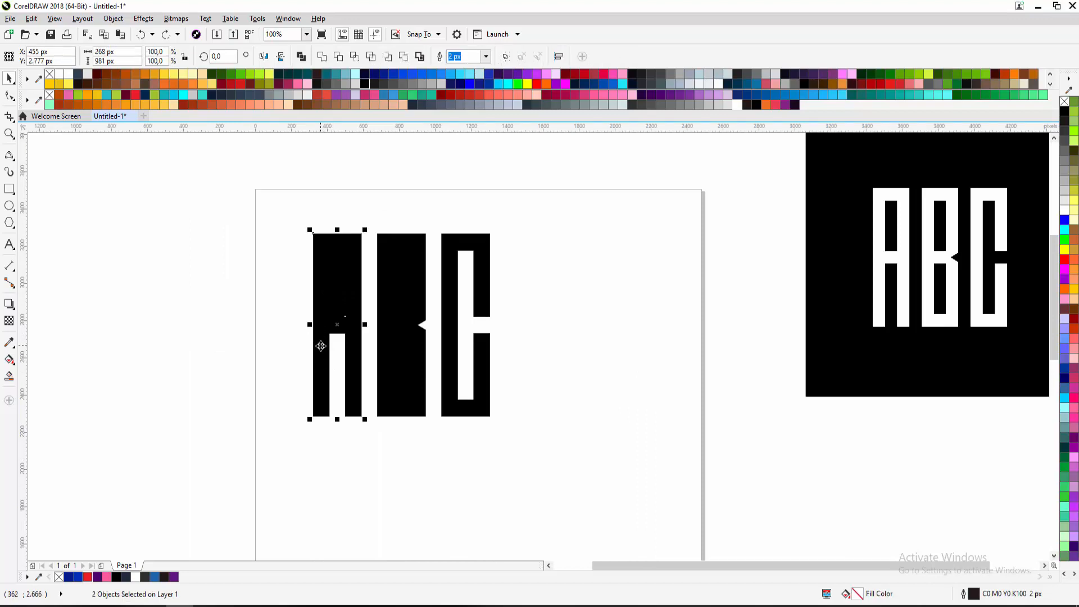
# Try Front minus back and Back minus front on the A, dismissing the nothing-changed error
pyautogui.click(388, 57)
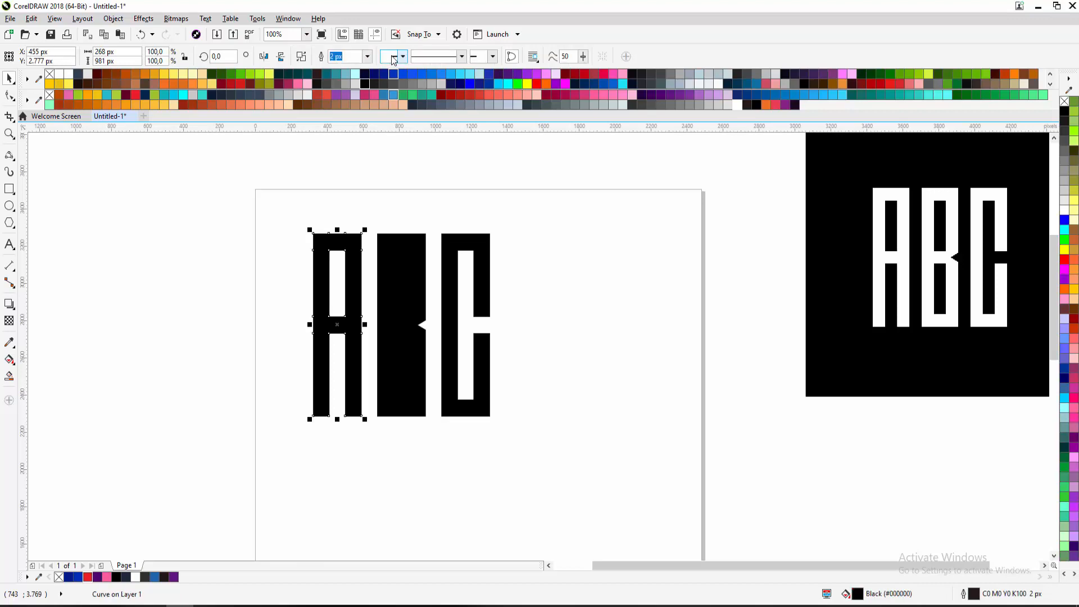
pyautogui.hotkey('ctrl', 'z')
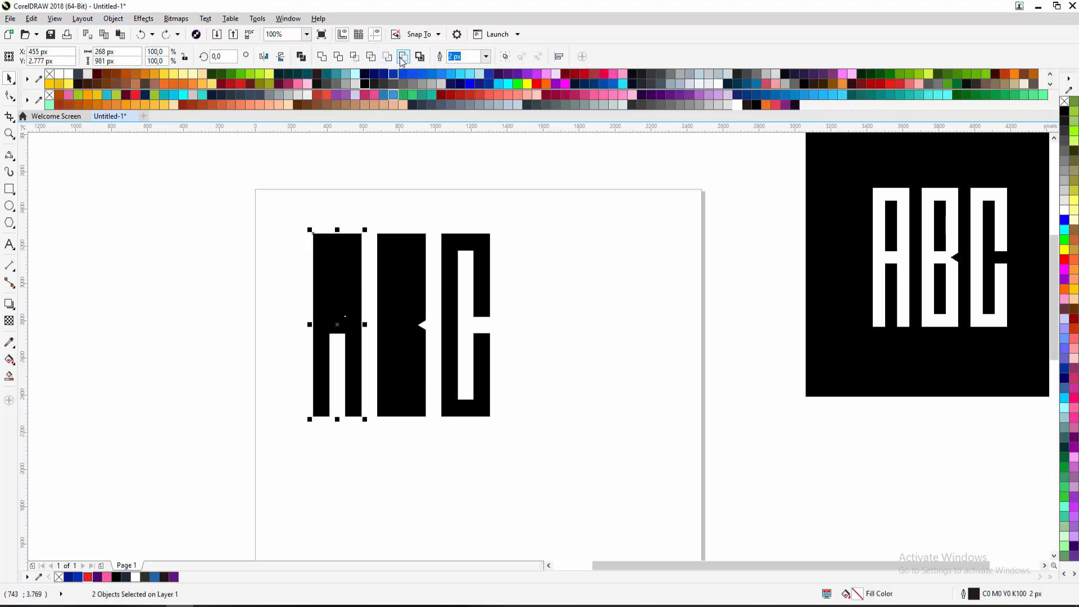
pyautogui.click(401, 57)
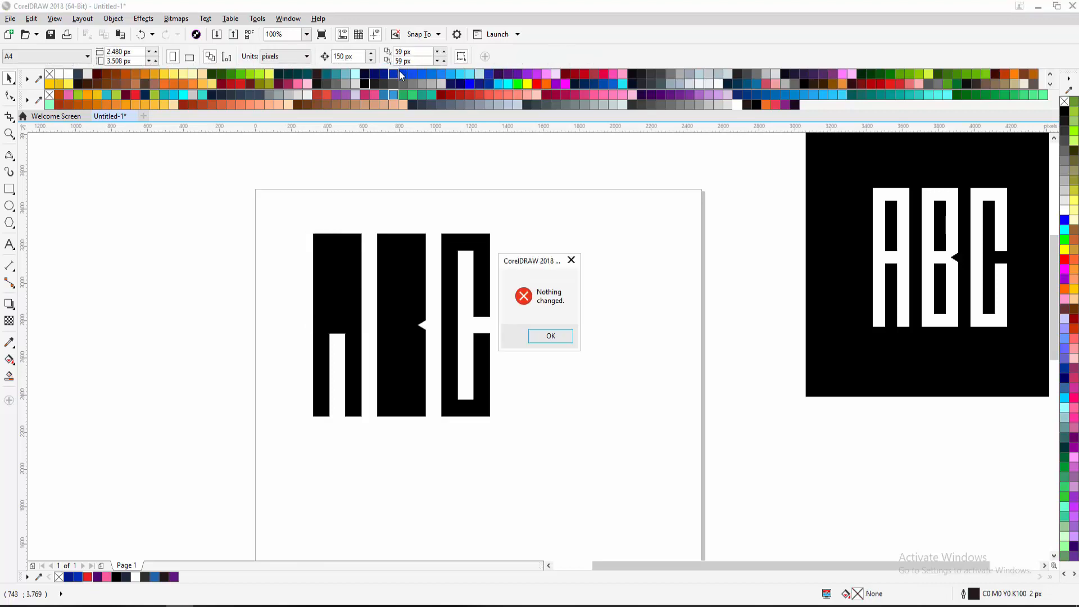
pyautogui.click(570, 261)
pyautogui.moveTo(363, 243)
pyautogui.mouseDown()
pyautogui.moveTo(365, 298)
pyautogui.moveTo(366, 264)
pyautogui.mouseUp()
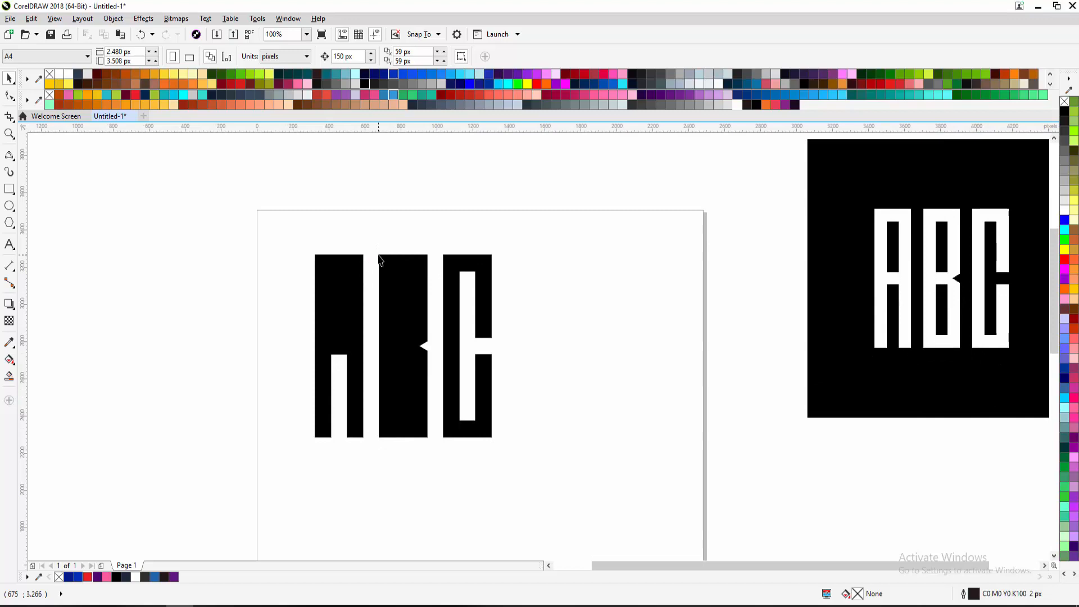
pyautogui.moveTo(376, 253); pyautogui.dragTo(287, 344)
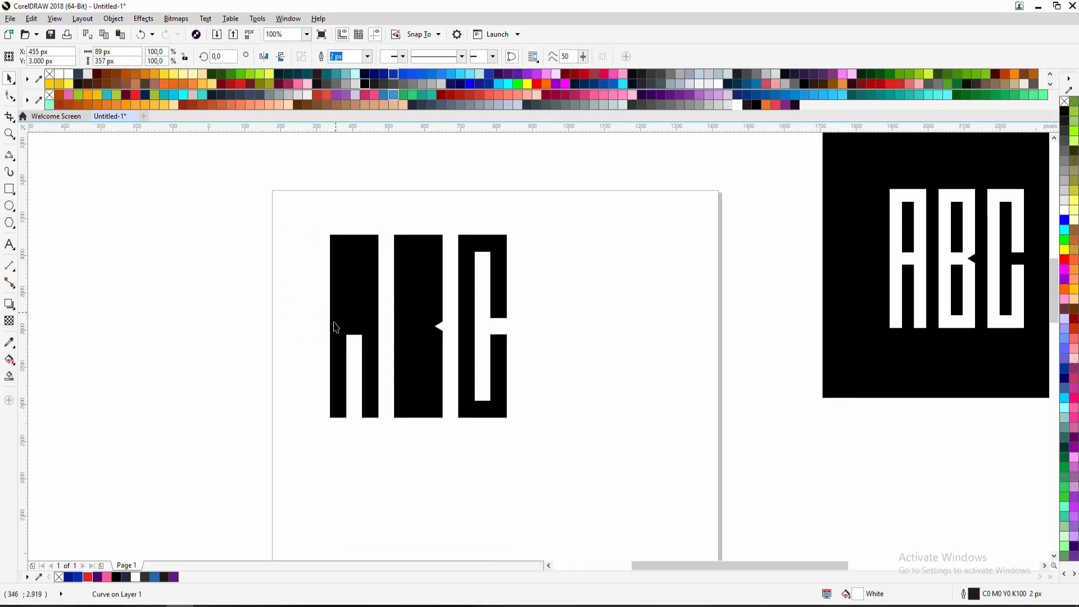
pyautogui.scroll(2, 333, 310)
pyautogui.moveTo(334, 329); pyautogui.dragTo(265, 342)
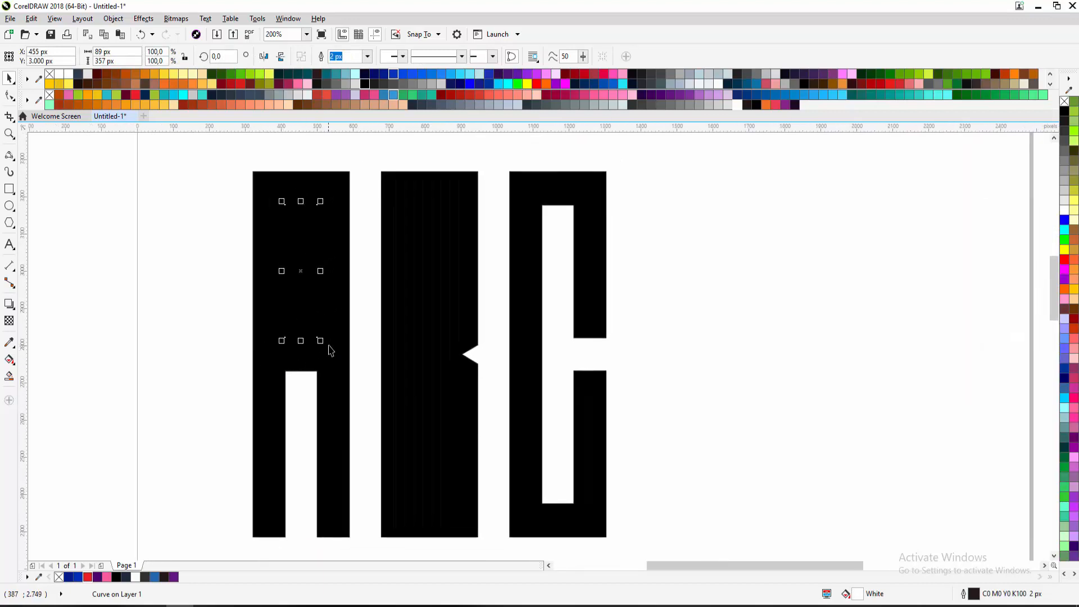
pyautogui.scroll(-2, 330, 344)
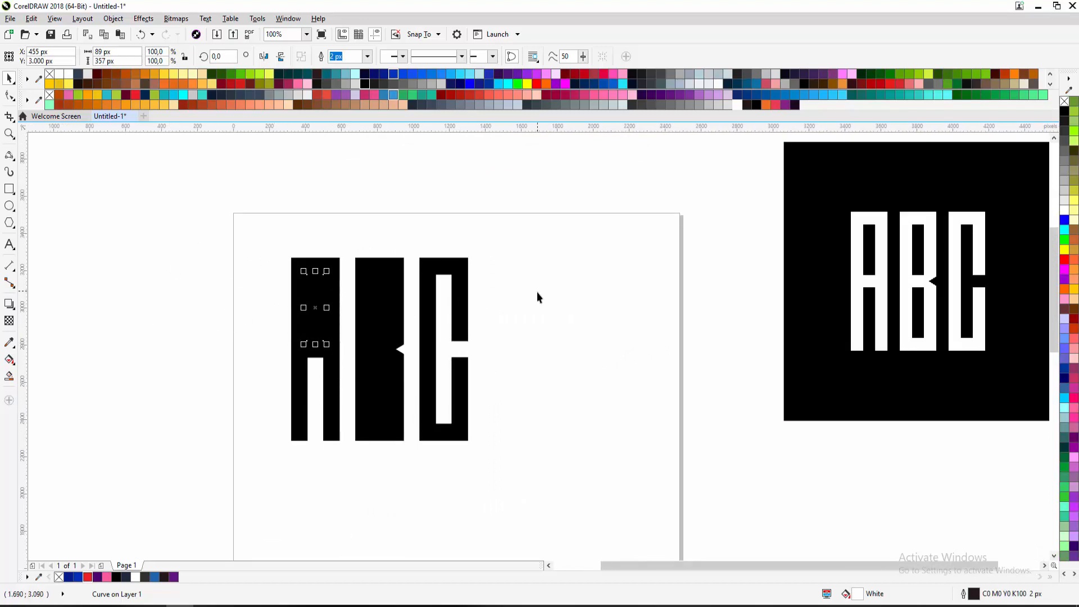
# Select the A's inner rectangle with the A and apply Front minus back
pyautogui.click(270, 251)
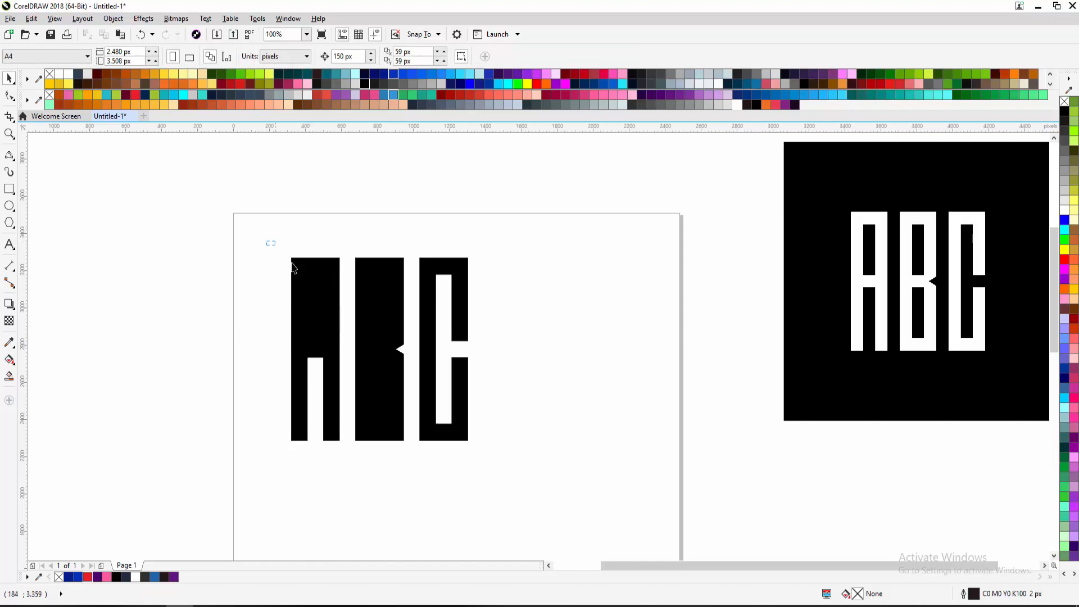
pyautogui.moveTo(292, 262); pyautogui.dragTo(344, 360)
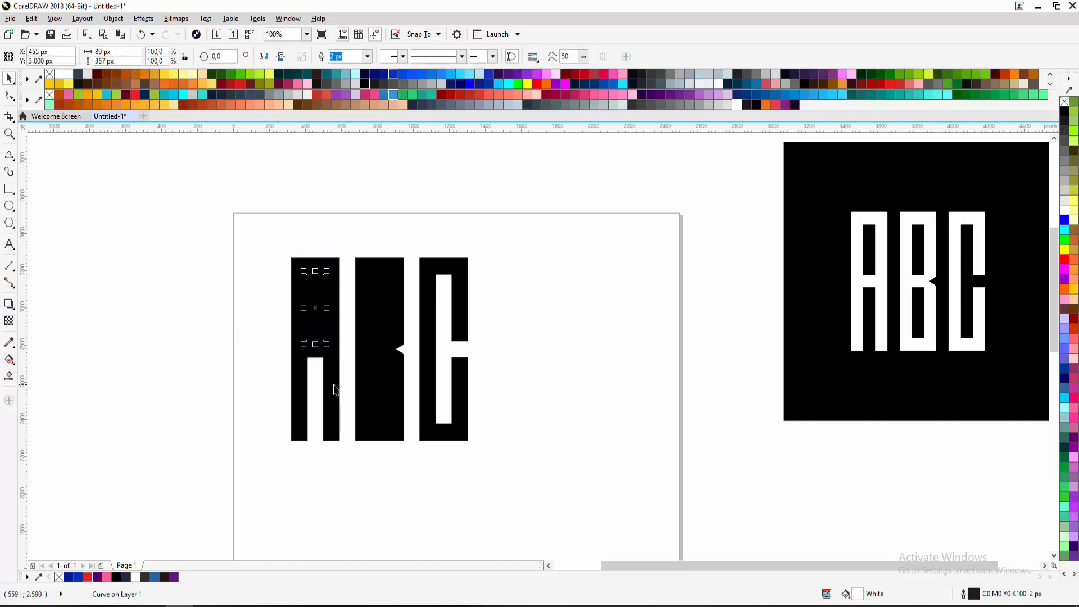
pyautogui.keyDown('shift'); pyautogui.click(334, 390); pyautogui.keyUp('shift')
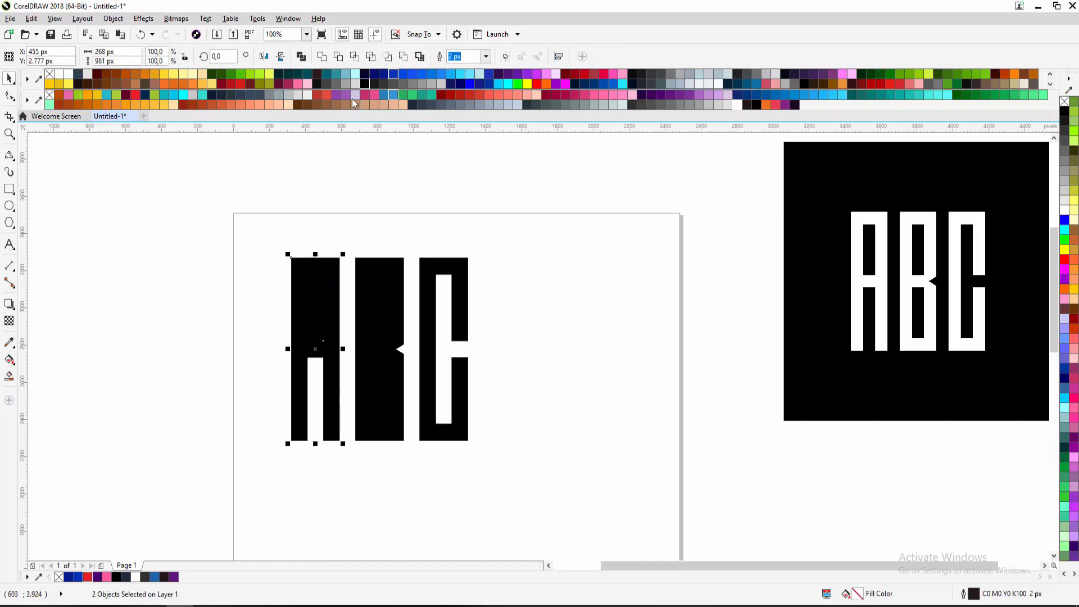
pyautogui.click(403, 57)
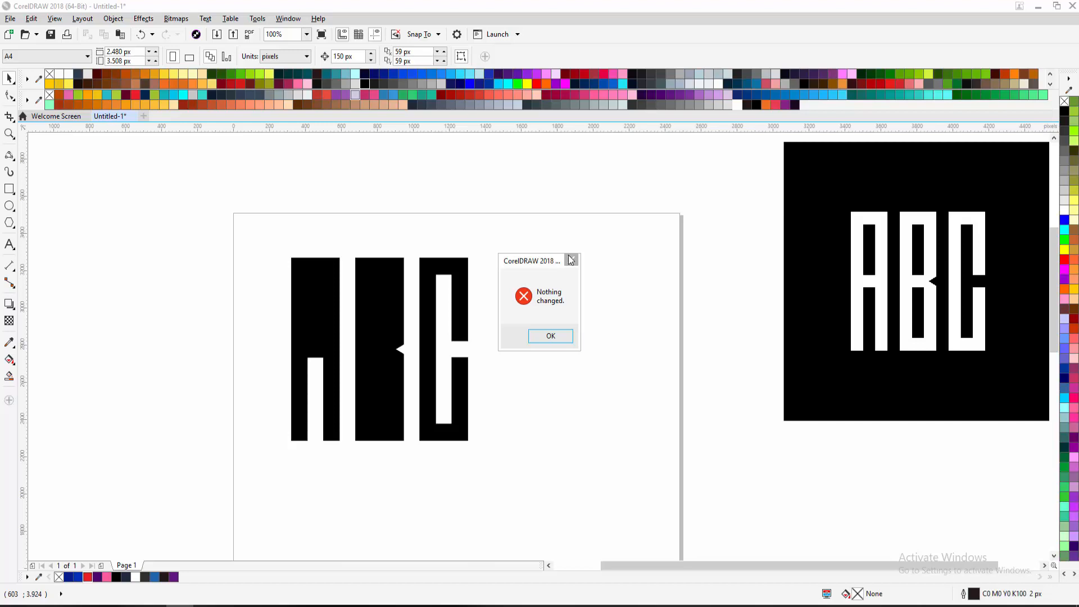
pyautogui.click(571, 260)
pyautogui.moveTo(254, 224); pyautogui.dragTo(349, 376)
pyautogui.keyDown('shift'); pyautogui.click(337, 386); pyautogui.keyUp('shift')
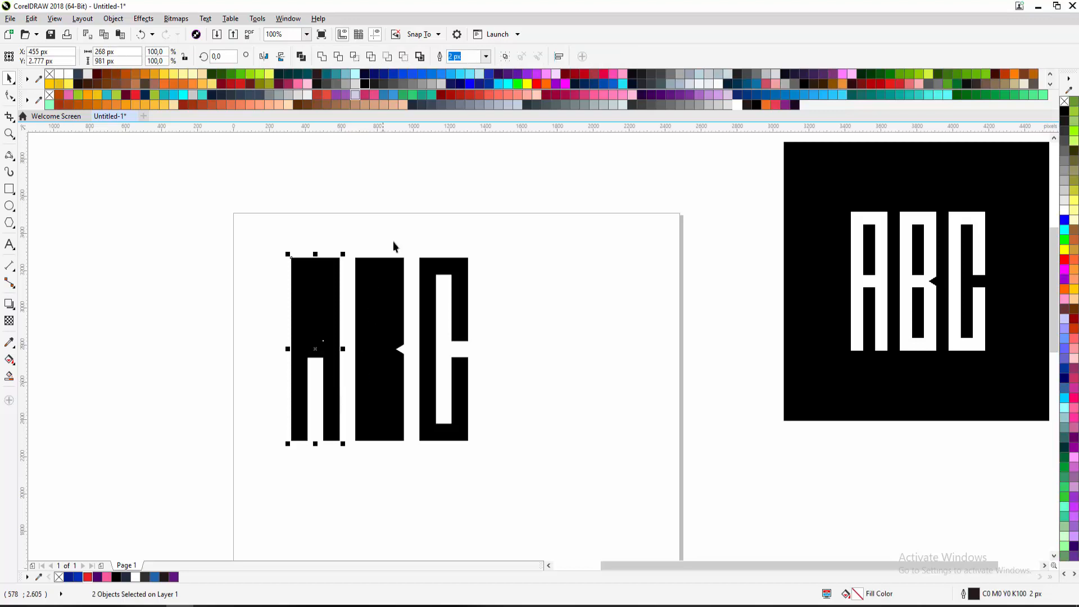
pyautogui.click(388, 57)
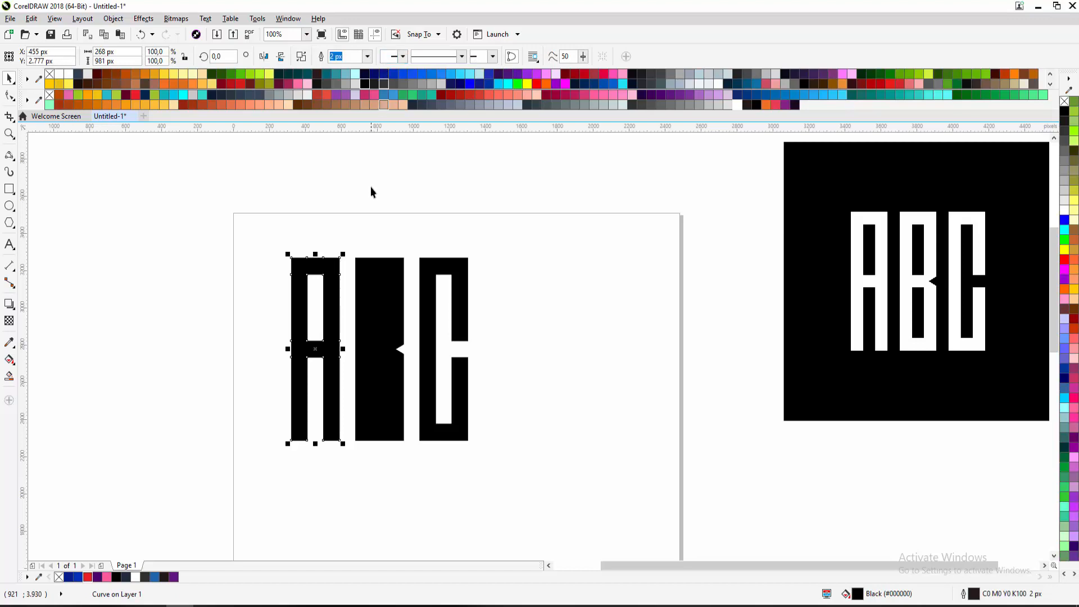
# Cut the B's upper inner opening out with Front minus back
pyautogui.click(365, 210)
pyautogui.moveTo(339, 231); pyautogui.dragTo(405, 350)
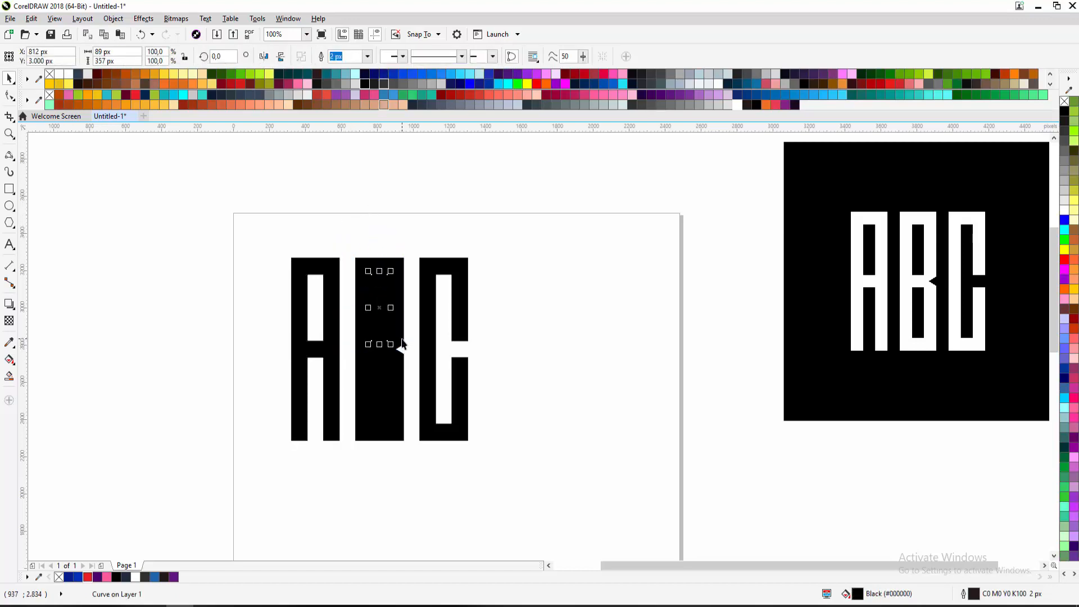
pyautogui.keyDown('shift'); pyautogui.click(403, 344); pyautogui.keyUp('shift')
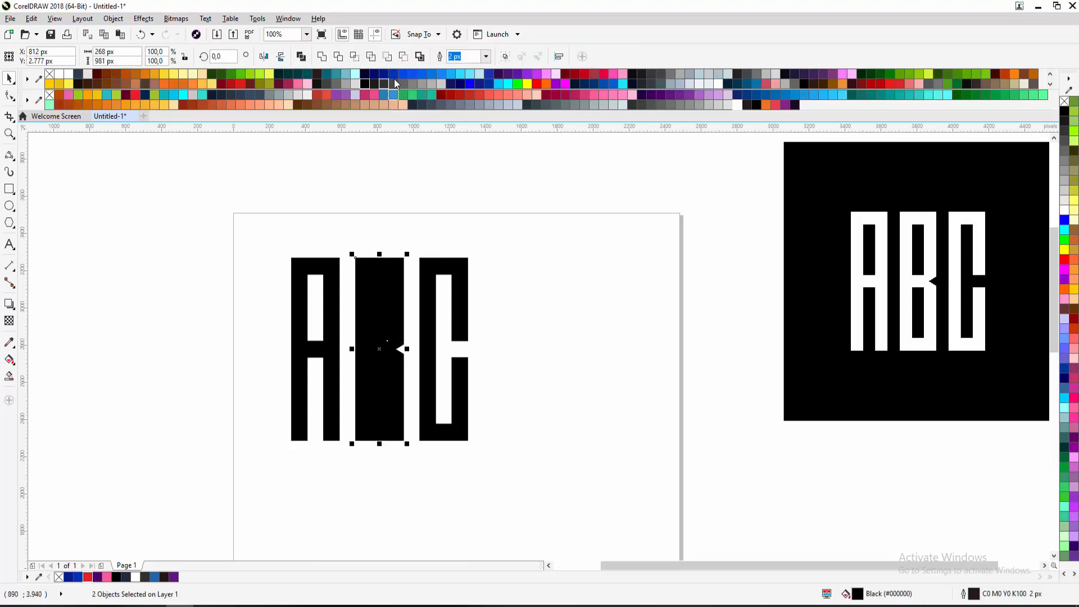
pyautogui.click(397, 61)
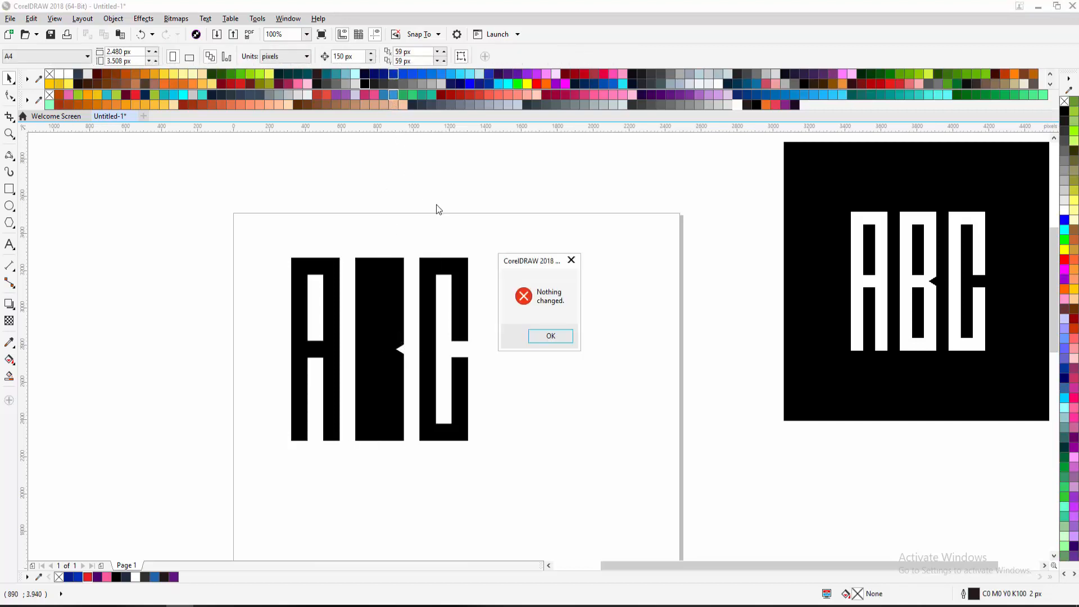
pyautogui.click(576, 260)
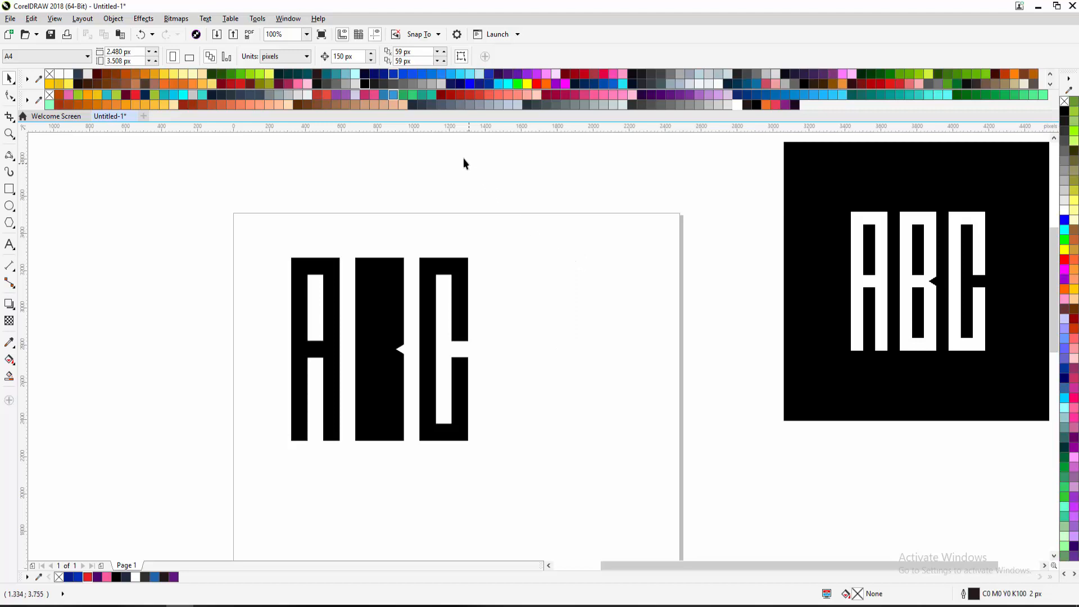
pyautogui.click(389, 55)
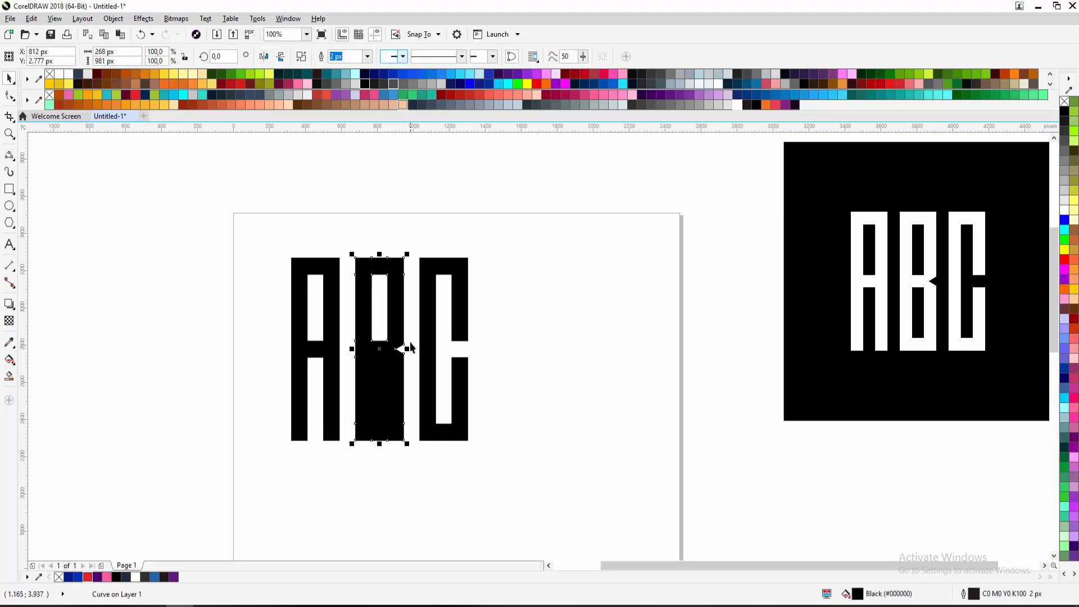
# Cut the B's lower inner rectangle out with Front minus back
pyautogui.moveTo(382, 401); pyautogui.dragTo(362, 459)
pyautogui.keyDown('shift'); pyautogui.click(401, 336); pyautogui.keyUp('shift')
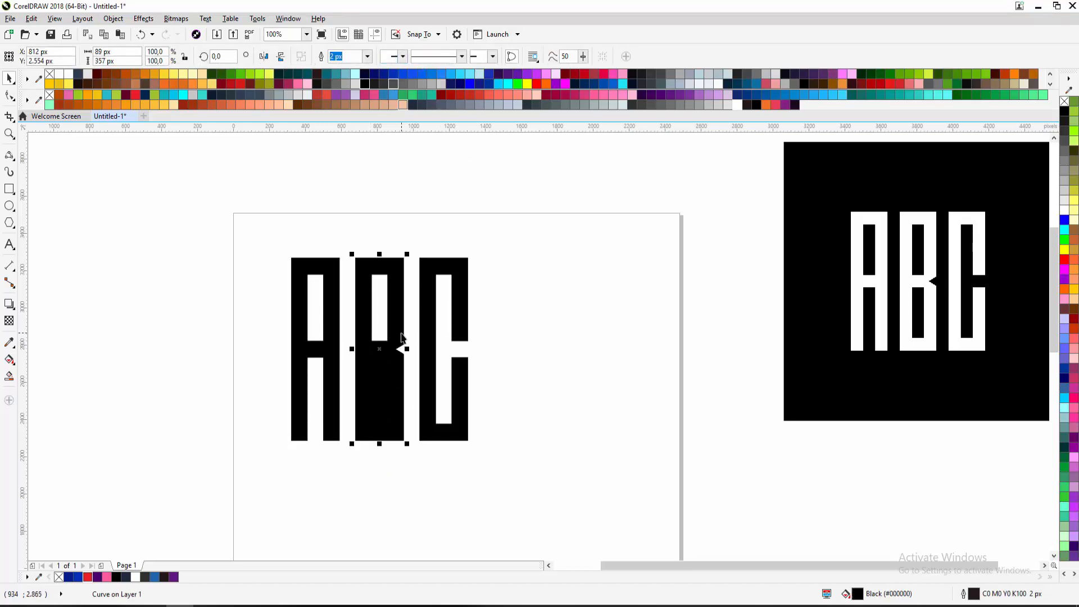
pyautogui.click(387, 57)
pyautogui.click(425, 230)
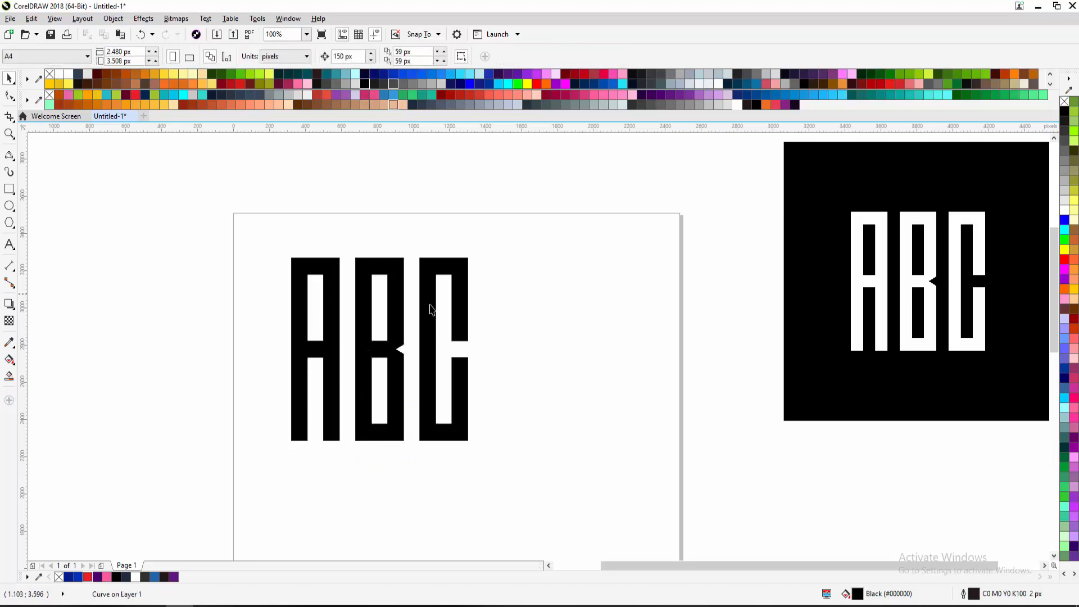
pyautogui.scroll(-1, 427, 311)
pyautogui.moveTo(423, 310); pyautogui.dragTo(341, 272)
pyautogui.scroll(1, 347, 331)
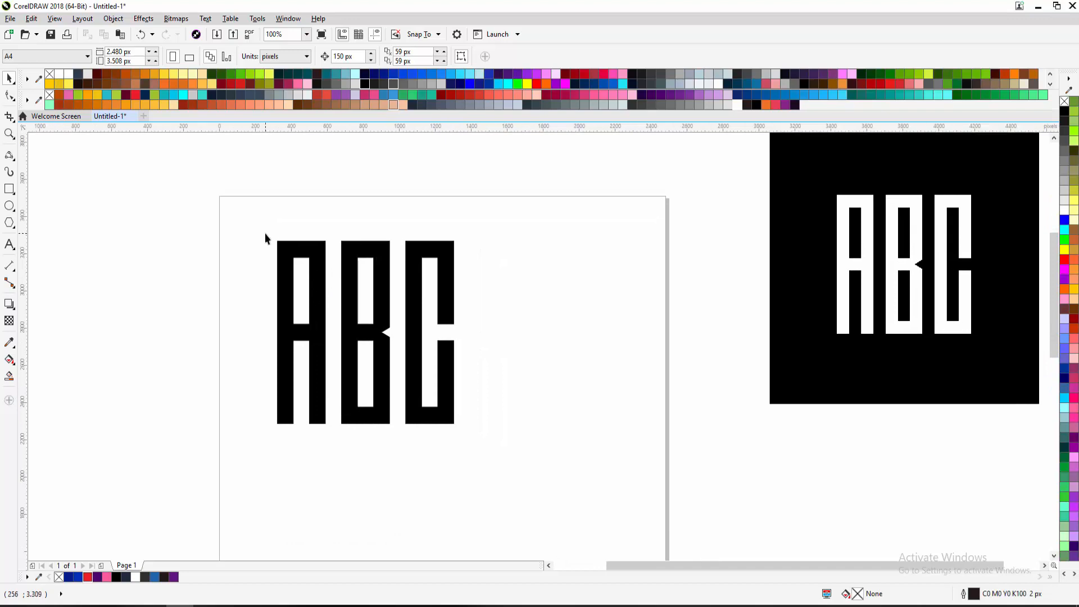
pyautogui.moveTo(262, 228); pyautogui.dragTo(491, 494)
pyautogui.moveTo(458, 429); pyautogui.dragTo(501, 376)
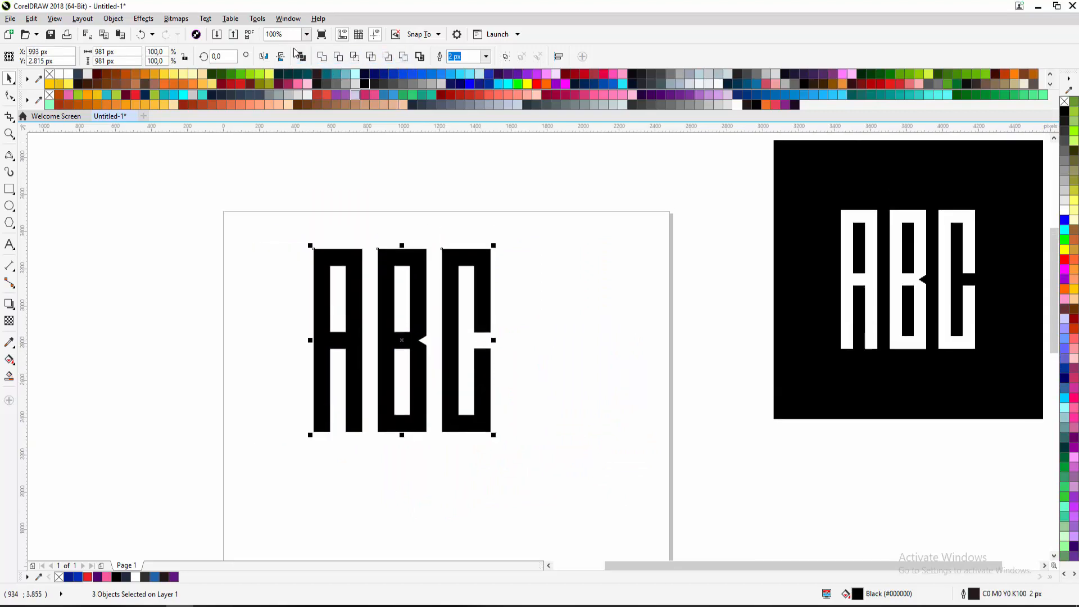
pyautogui.click(507, 276)
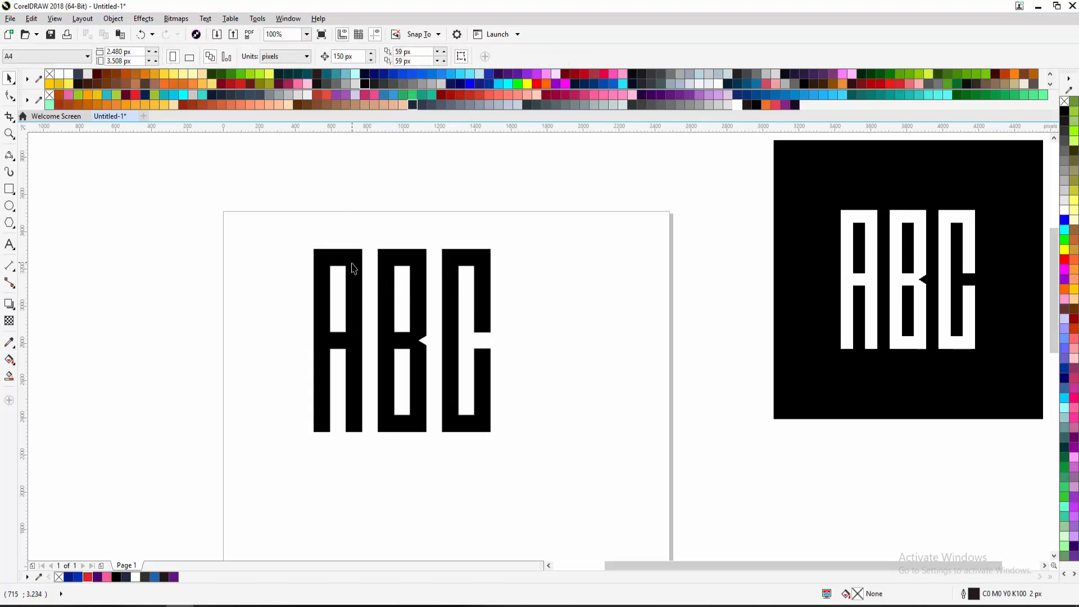
pyautogui.click(362, 319)
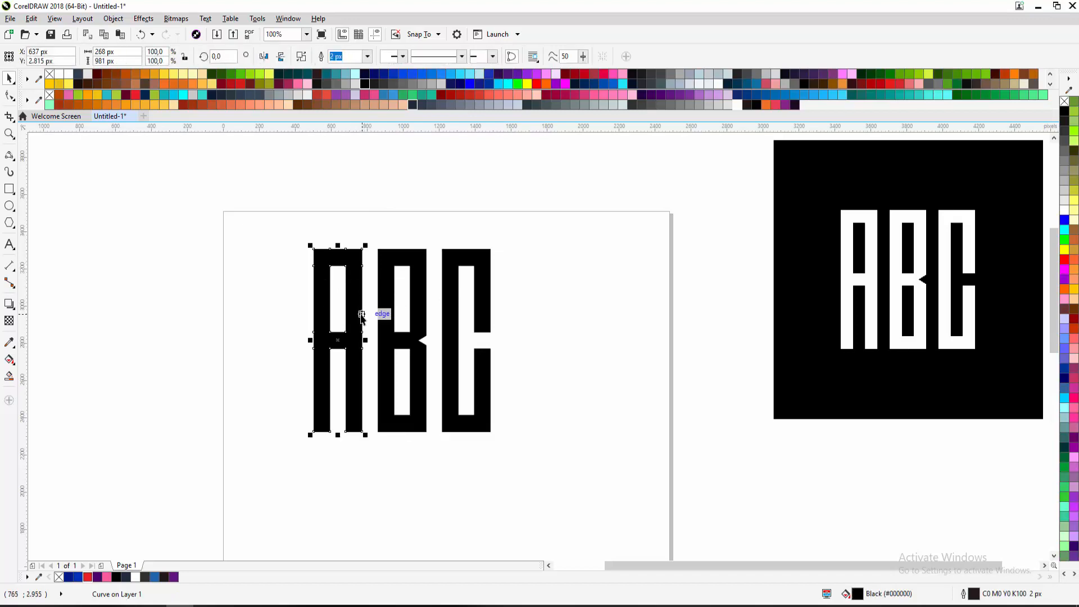
pyautogui.hotkey('ctrl', 'k')
pyautogui.click(305, 323)
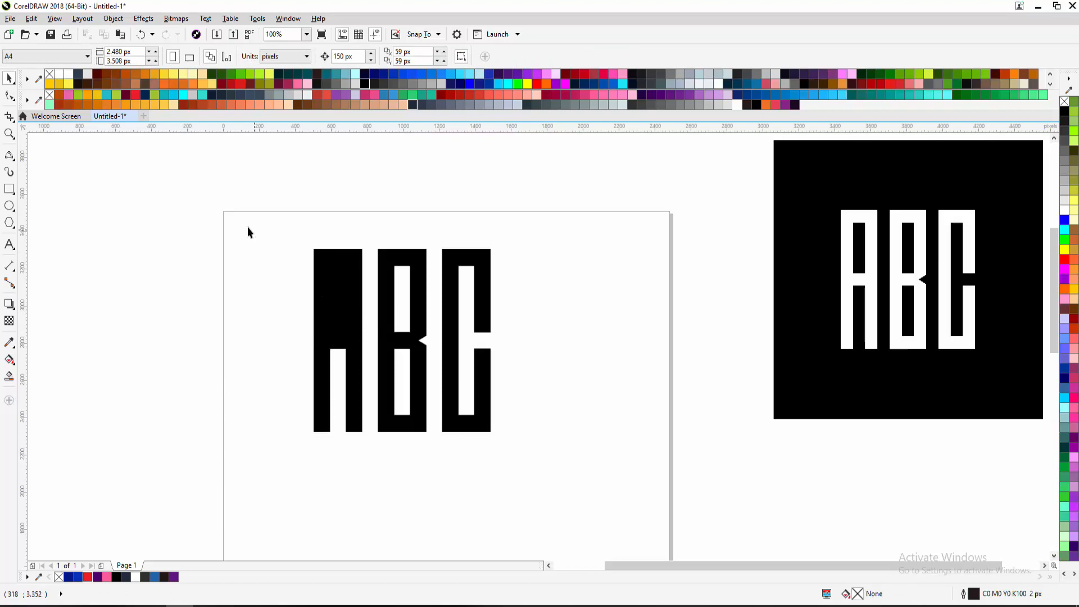
pyautogui.hotkey('ctrl', 'z')
pyautogui.click(264, 233)
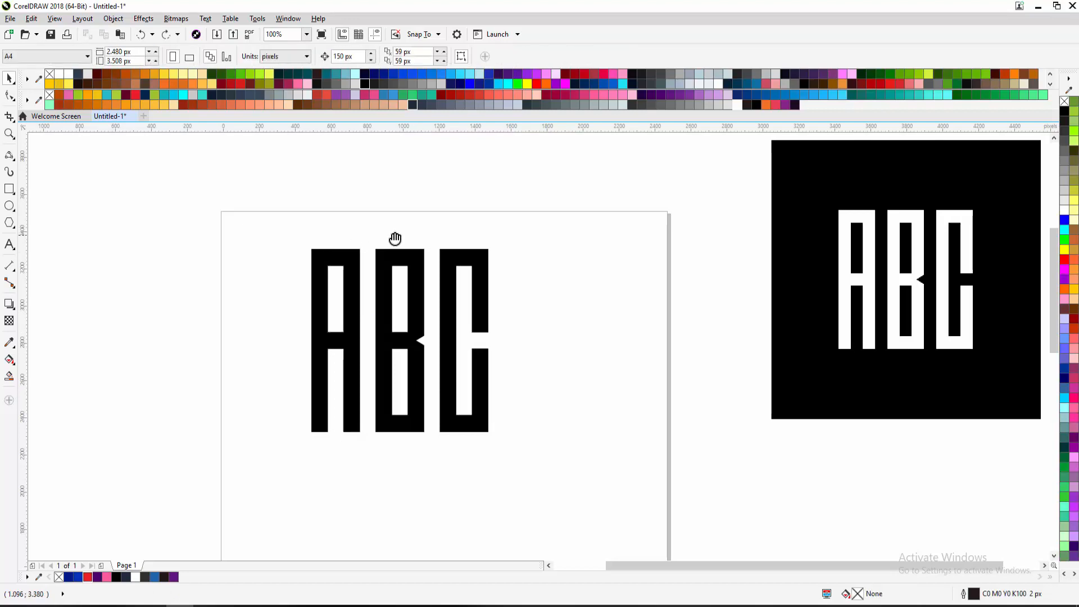
pyautogui.hscroll(2, 395, 238)
pyautogui.moveTo(192, 231); pyautogui.dragTo(541, 465)
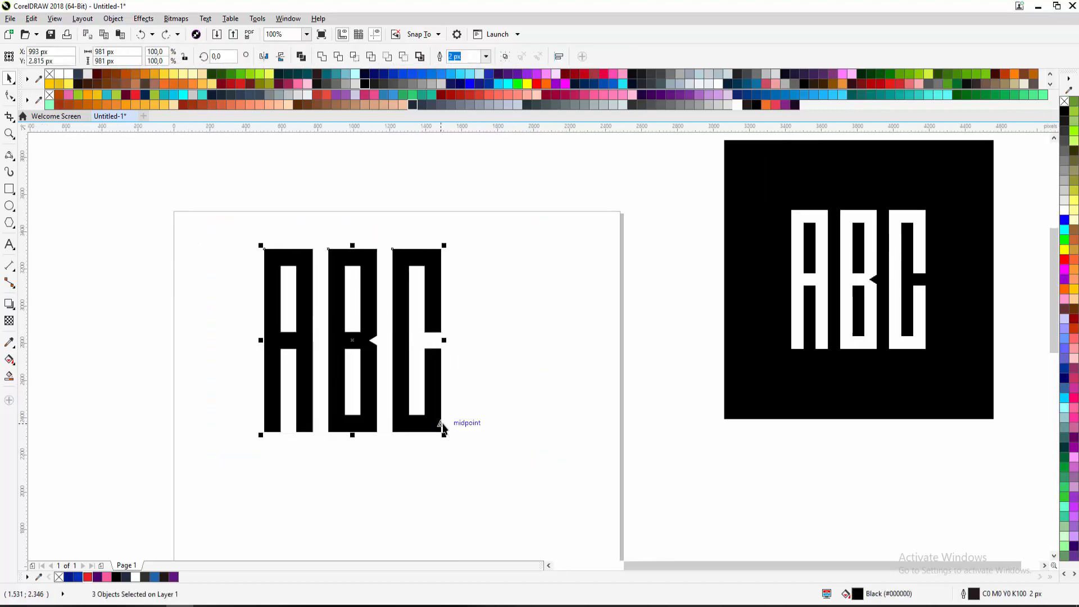
# Fill the A pink, the B green and the C orange
pyautogui.click(495, 301)
pyautogui.click(301, 250)
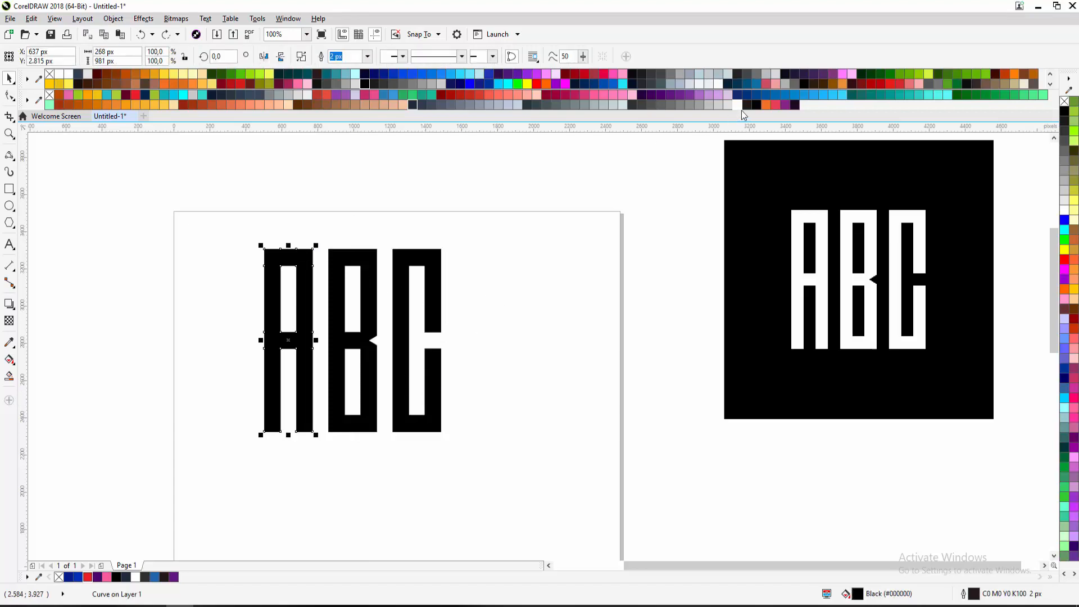
pyautogui.click(766, 95)
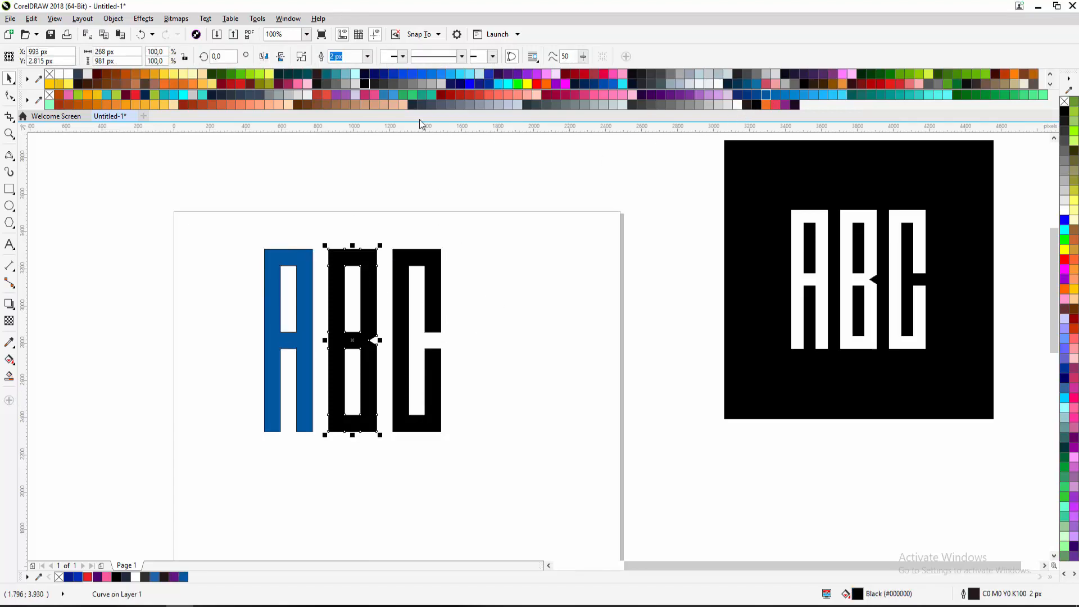
pyautogui.click(298, 280)
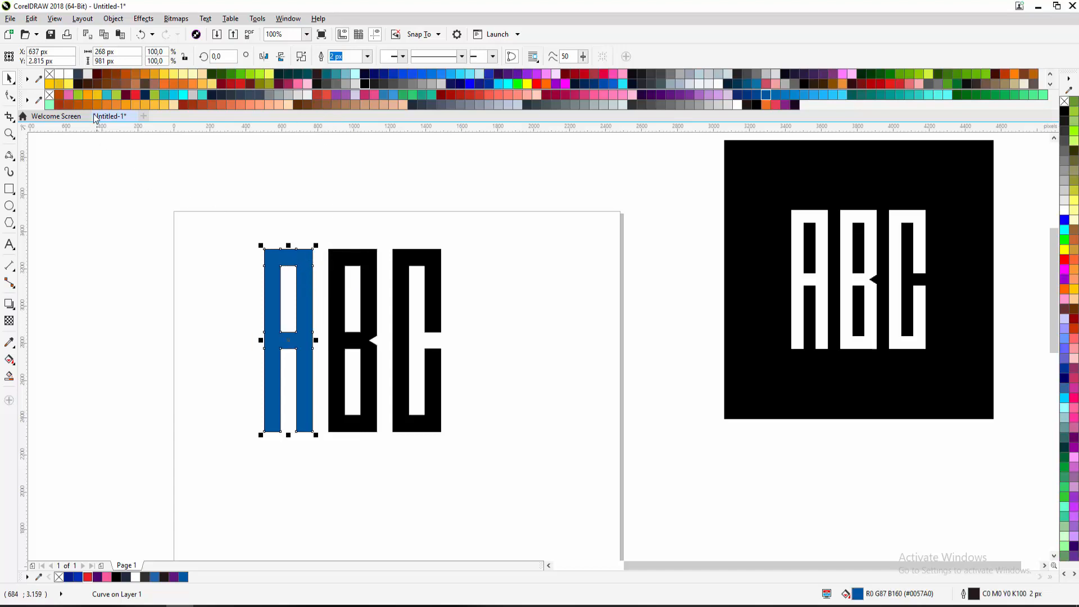
pyautogui.click(68, 94)
pyautogui.click(378, 284)
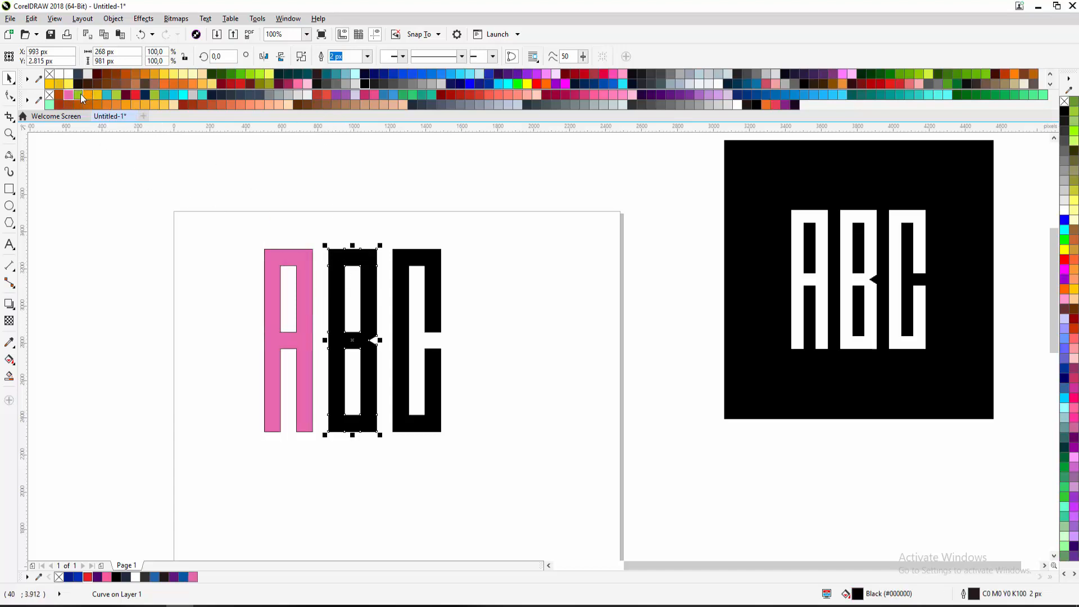
pyautogui.click(79, 95)
pyautogui.click(400, 261)
pyautogui.click(86, 94)
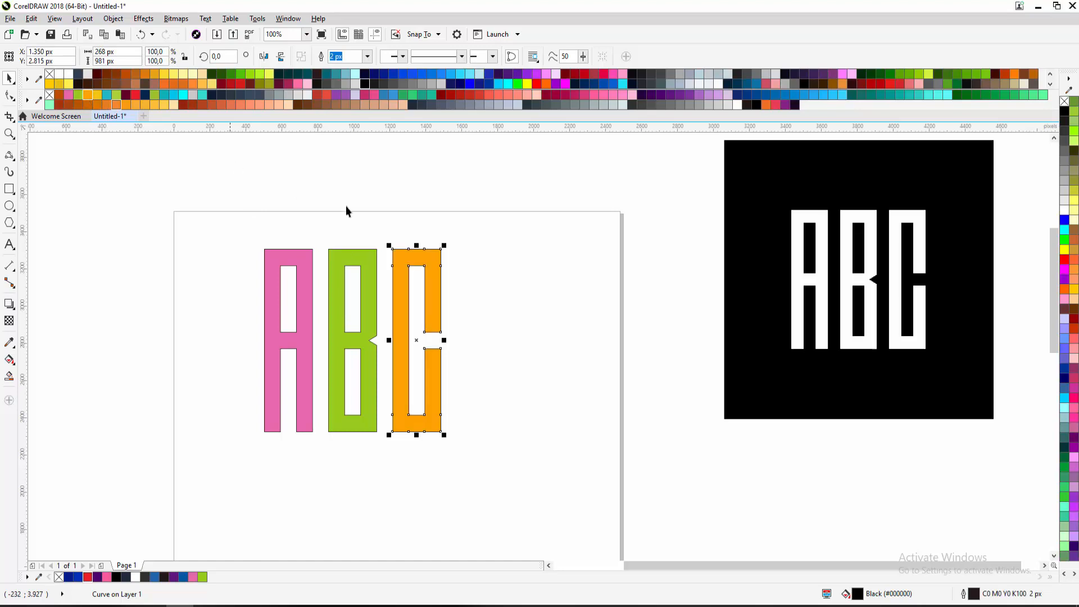
pyautogui.click(475, 233)
# Set the three letters' outline width to None and group them with Ctrl+G
pyautogui.scroll(2, 399, 303)
pyautogui.scroll(-2, 403, 306)
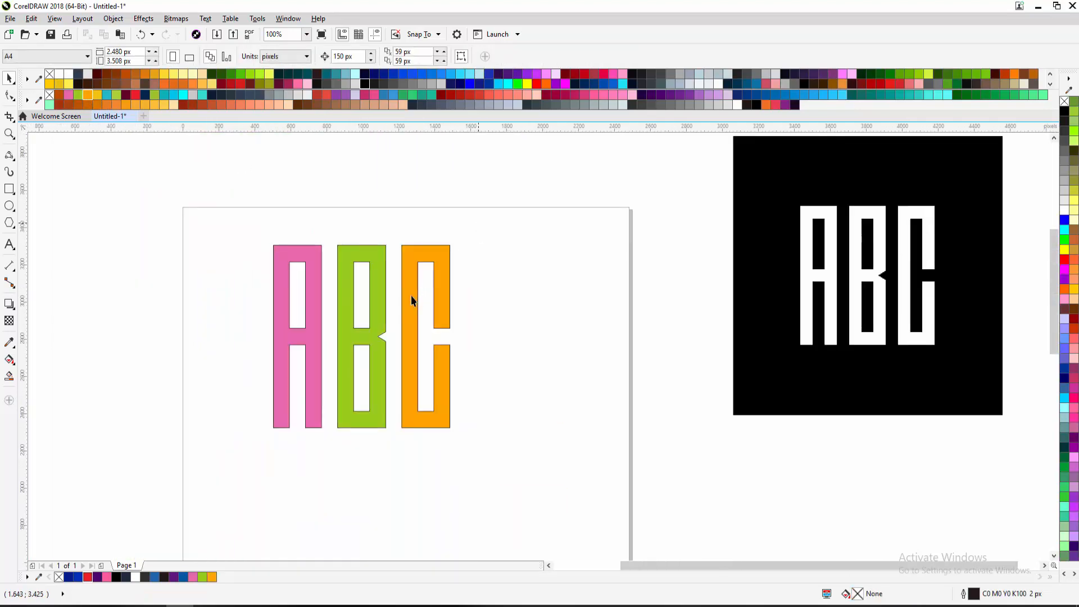
pyautogui.moveTo(477, 224); pyautogui.dragTo(258, 455)
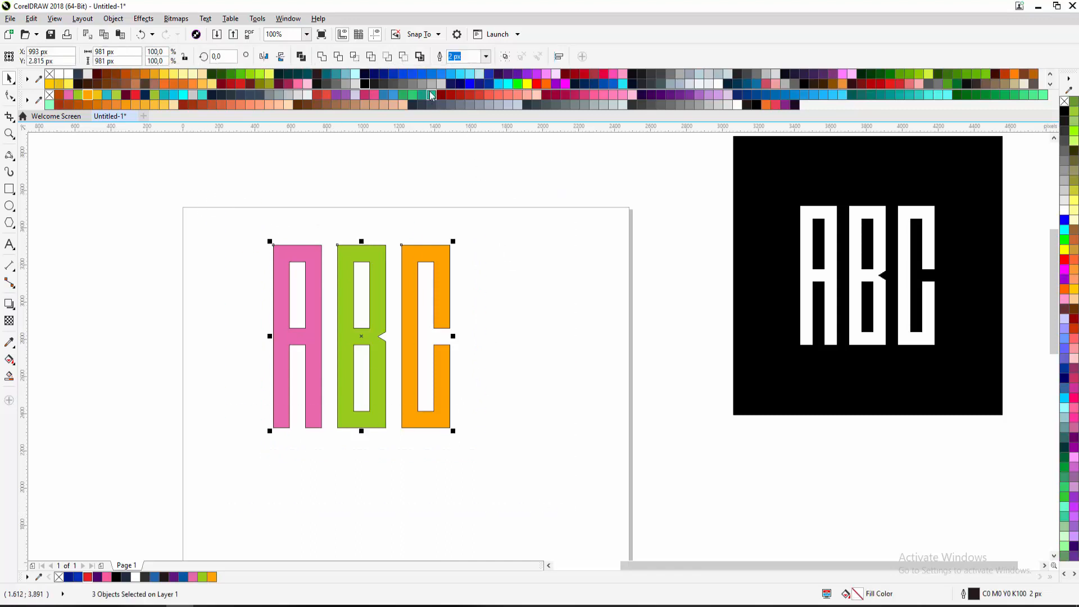
pyautogui.click(486, 56)
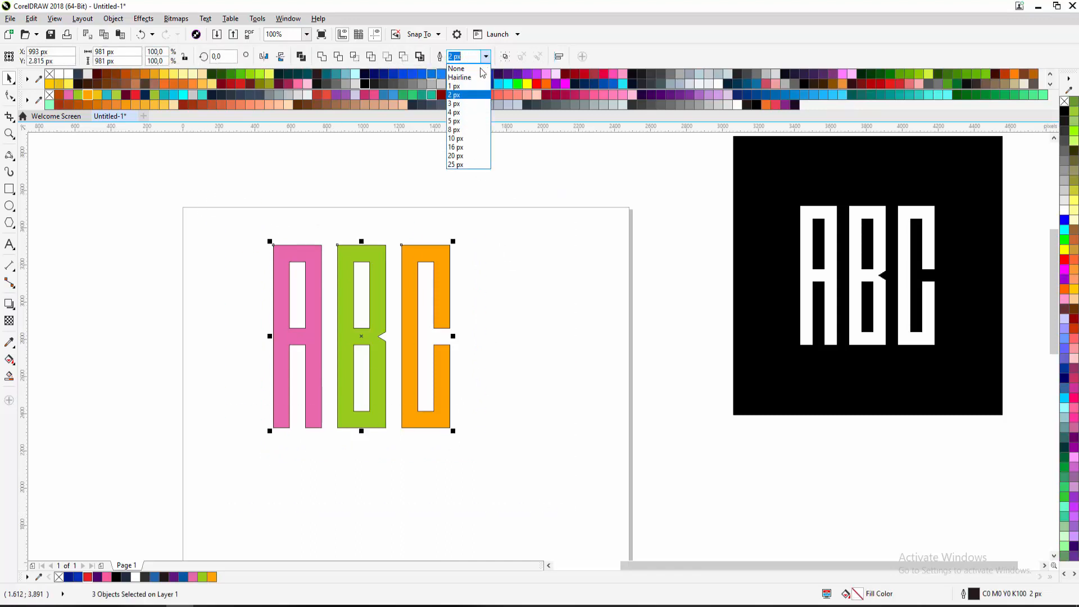
pyautogui.click(458, 67)
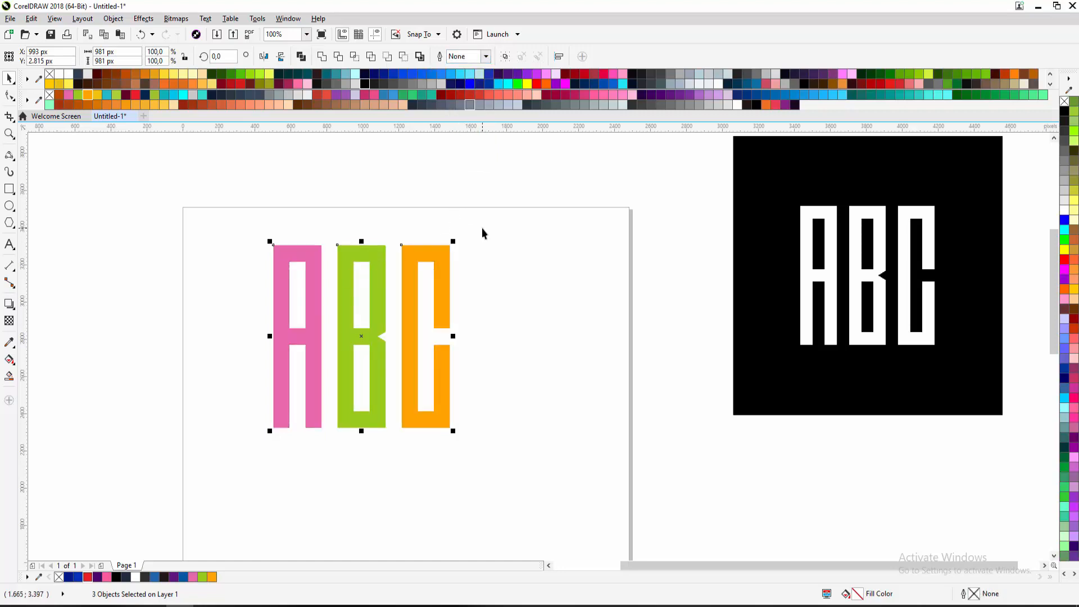
pyautogui.hotkey('ctrl', 'g')
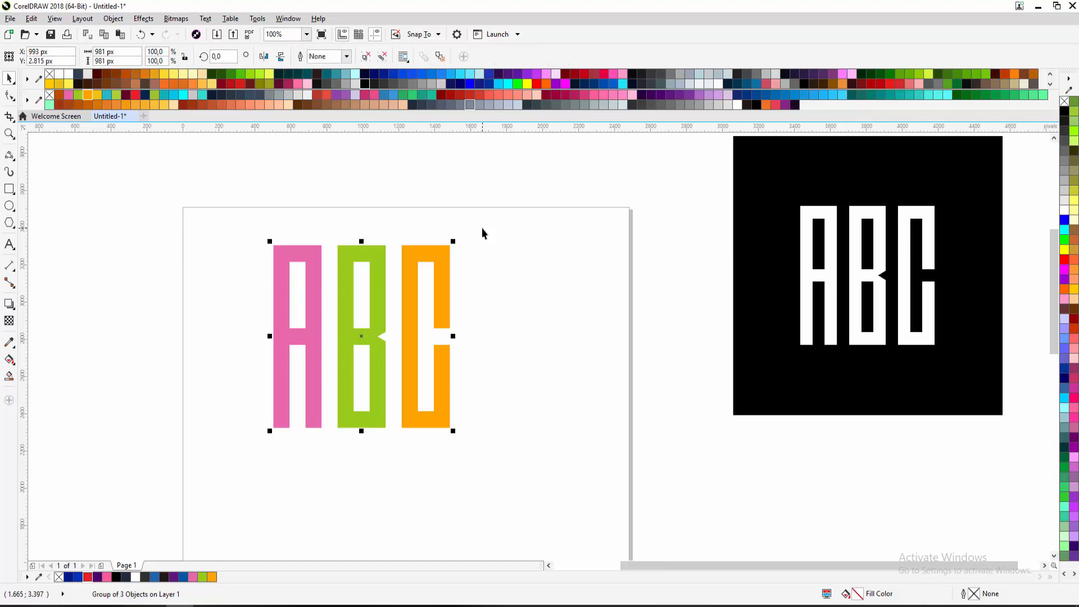
# Move the ABC group to the page's top left and draw a square to its right
pyautogui.moveTo(450, 251); pyautogui.dragTo(367, 222)
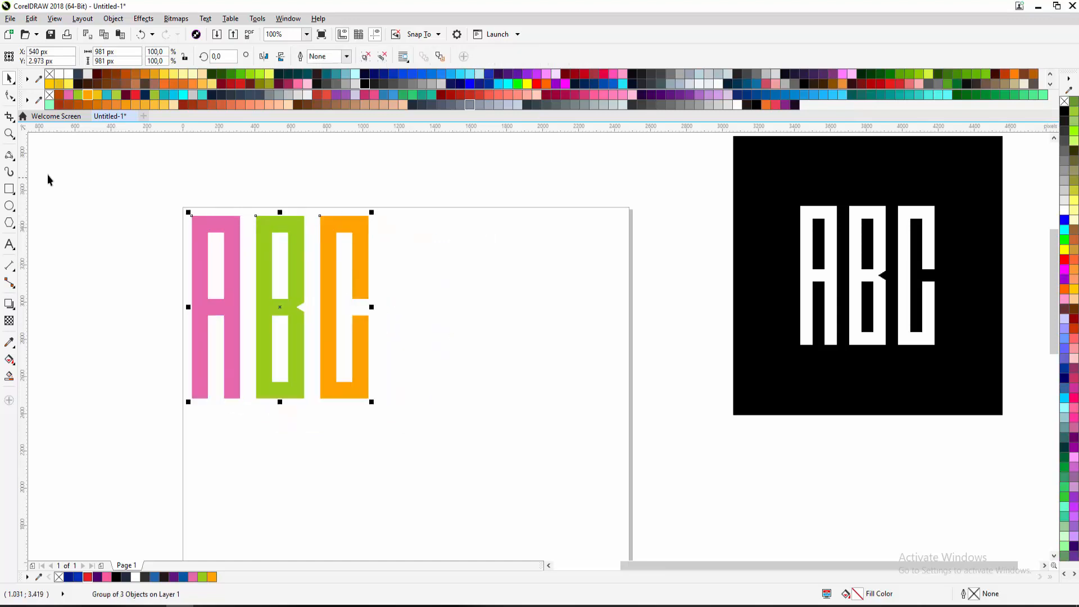
pyautogui.click(11, 189)
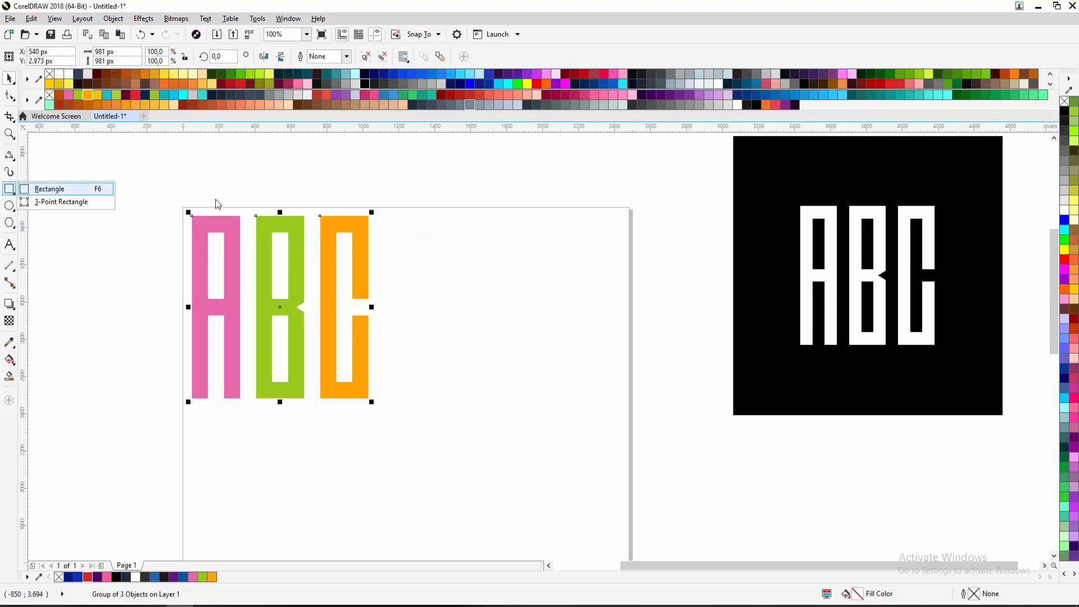
pyautogui.click(58, 189)
pyautogui.moveTo(387, 180); pyautogui.dragTo(629, 429)
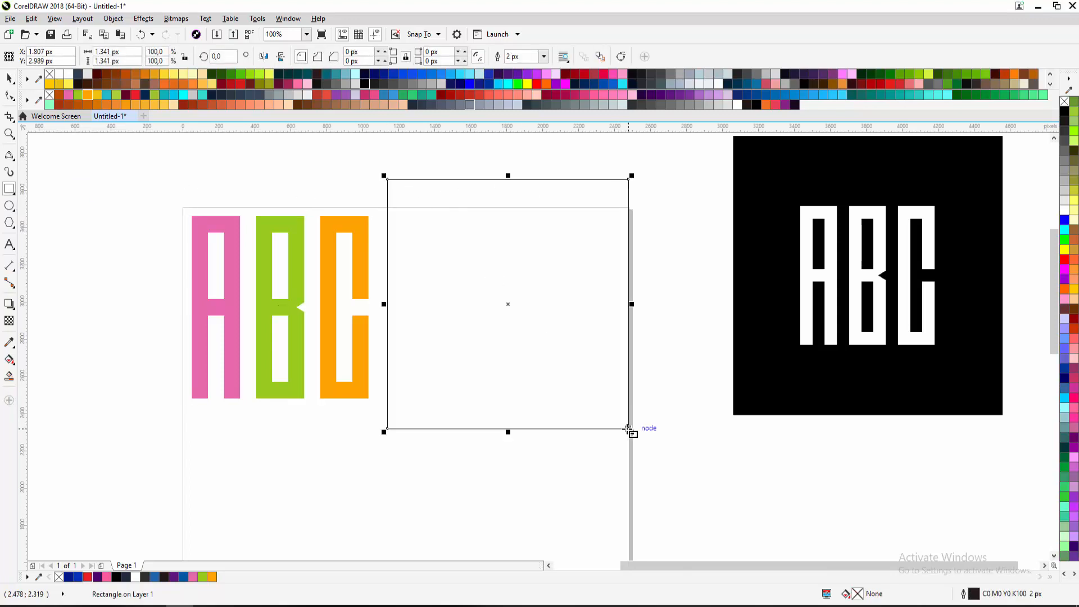
# Fill the new square black and remove its outline
pyautogui.press('space')
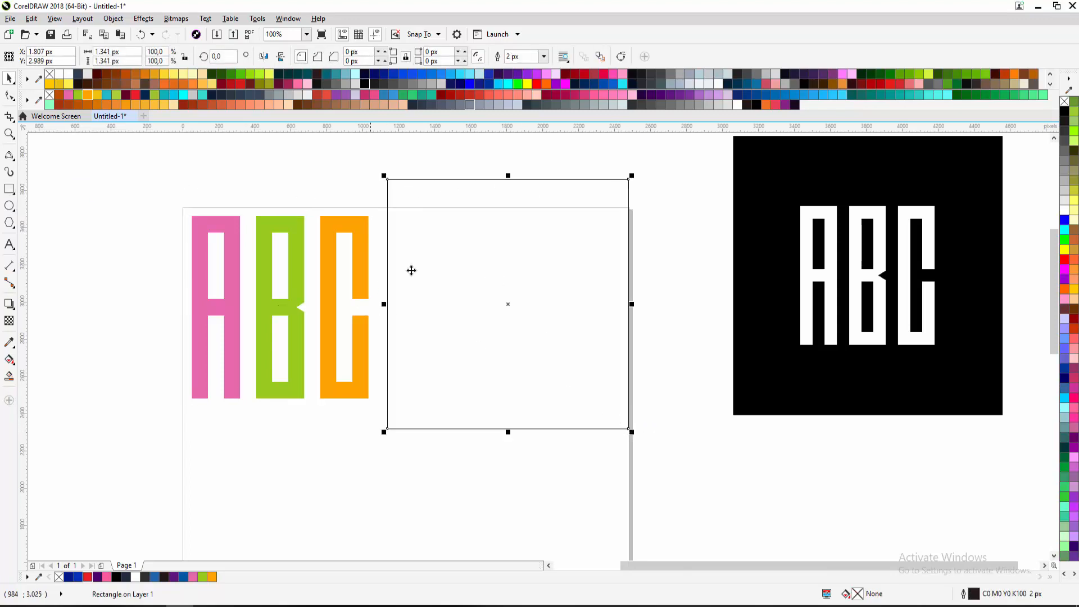
pyautogui.click(757, 105)
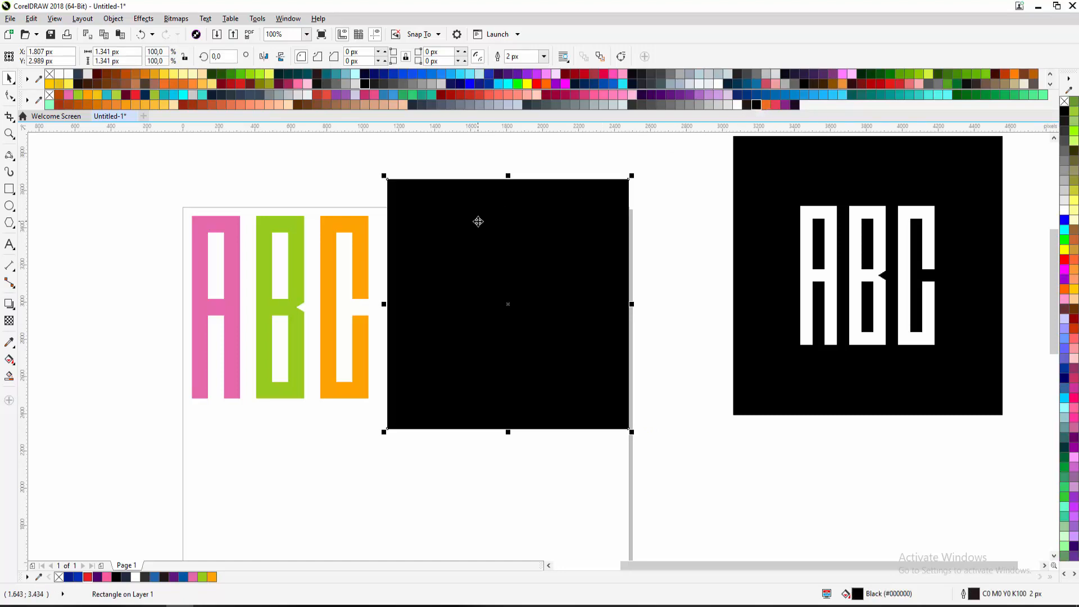
pyautogui.scroll(-1, 527, 262)
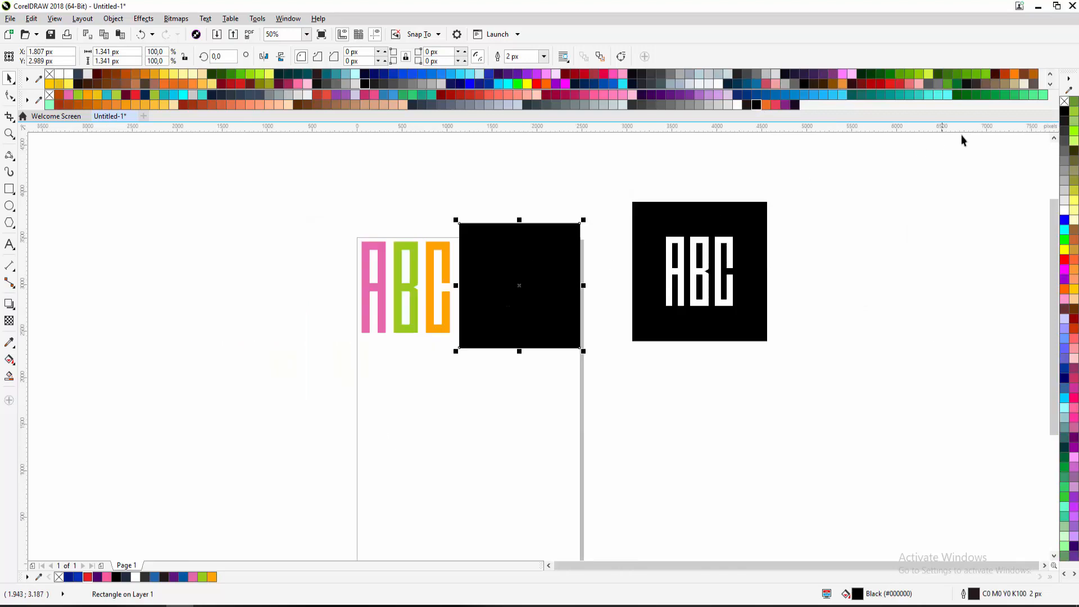
pyautogui.rightClick(1065, 101)
pyautogui.scroll(1, 499, 274)
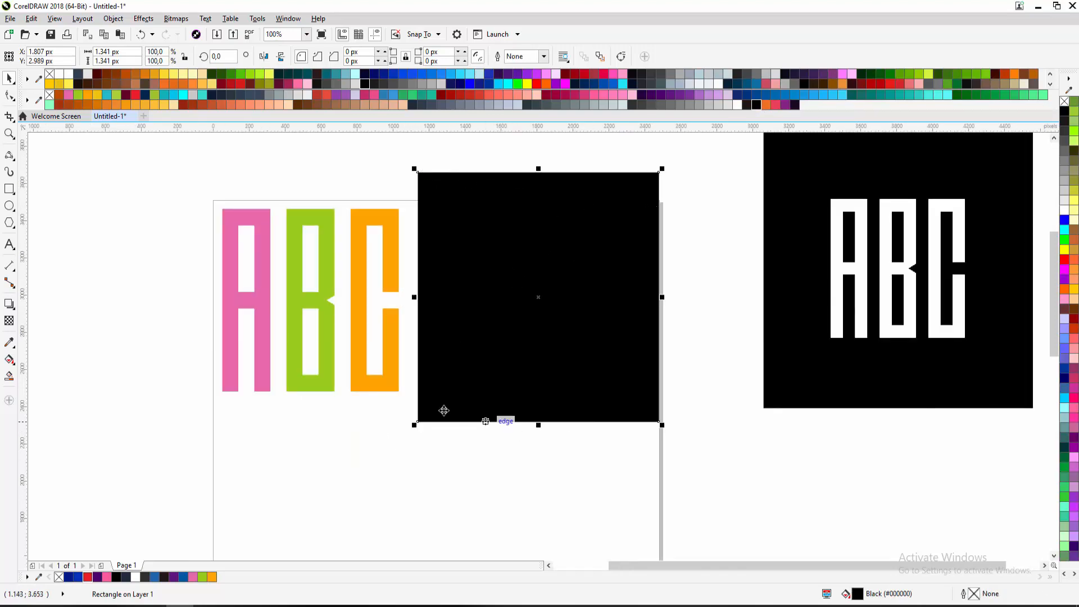
# Move the ABC group away from the square and nudge it into place
pyautogui.moveTo(390, 268); pyautogui.dragTo(198, 280)
pyautogui.moveTo(262, 286); pyautogui.dragTo(458, 285)
pyautogui.moveTo(392, 279); pyautogui.dragTo(438, 261)
pyautogui.scroll(-1, 470, 278)
pyautogui.moveTo(567, 280); pyautogui.dragTo(465, 304)
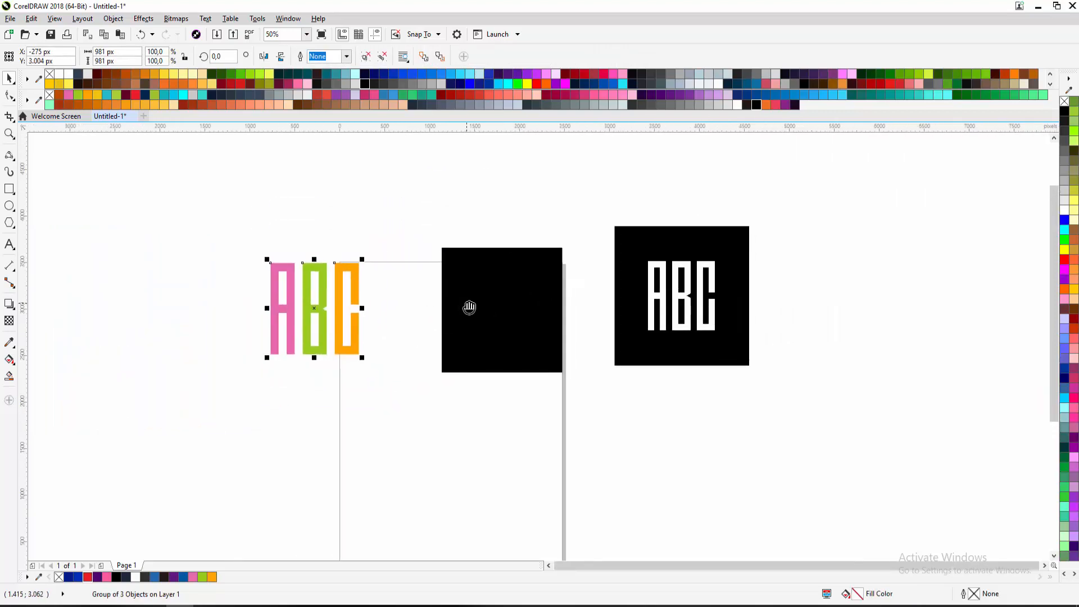
# Centre the ABC letters on the black square with the C align key
pyautogui.keyDown('shift'); pyautogui.click(475, 274); pyautogui.keyUp('shift')
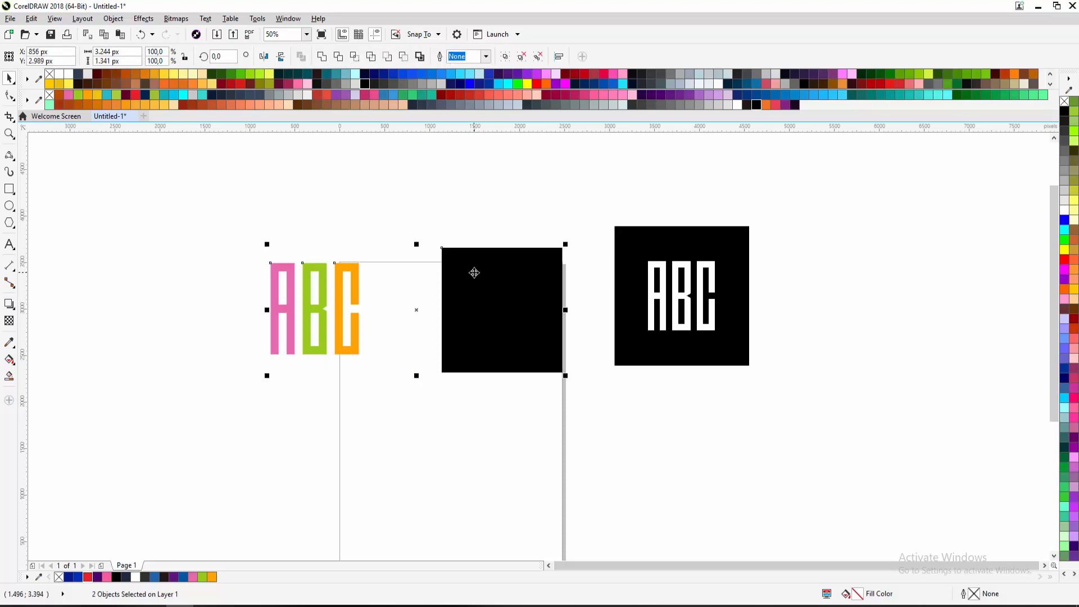
pyautogui.press('c')
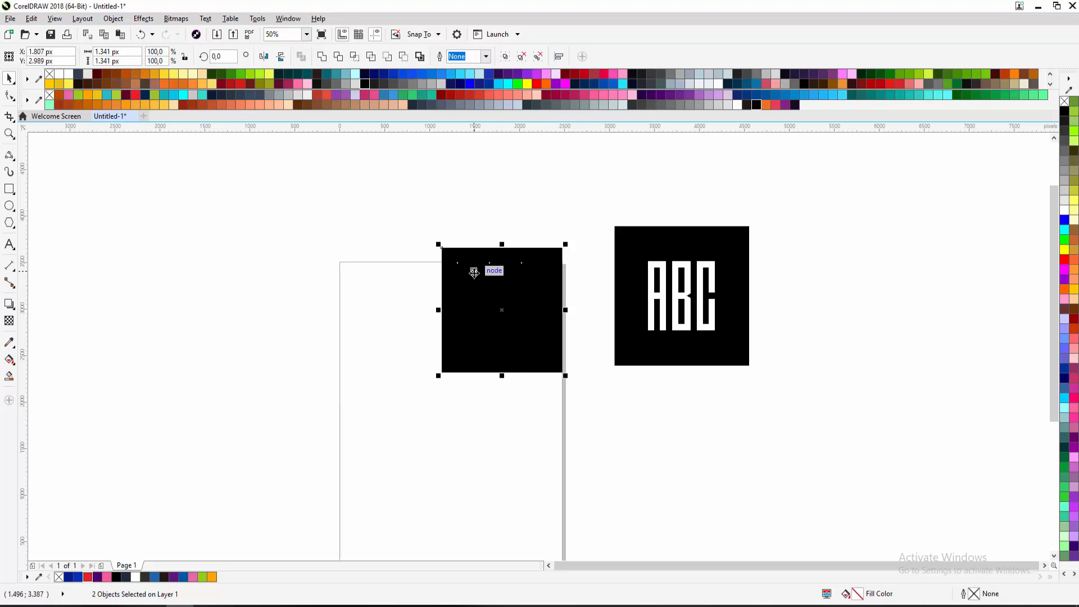
pyautogui.hotkey('ctrl', 'z')
pyautogui.click(406, 266)
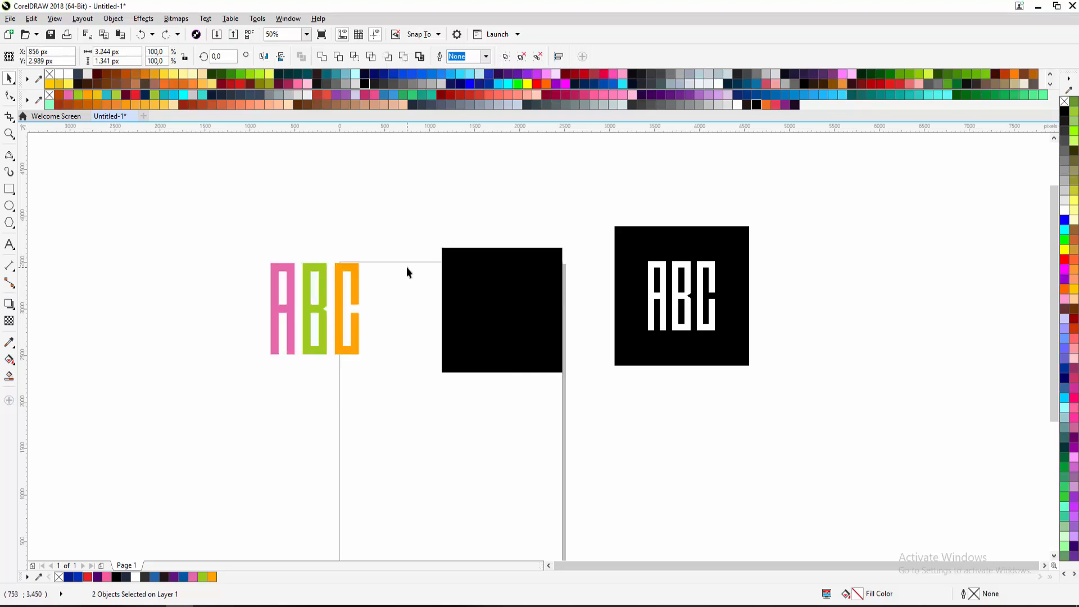
pyautogui.click(350, 284)
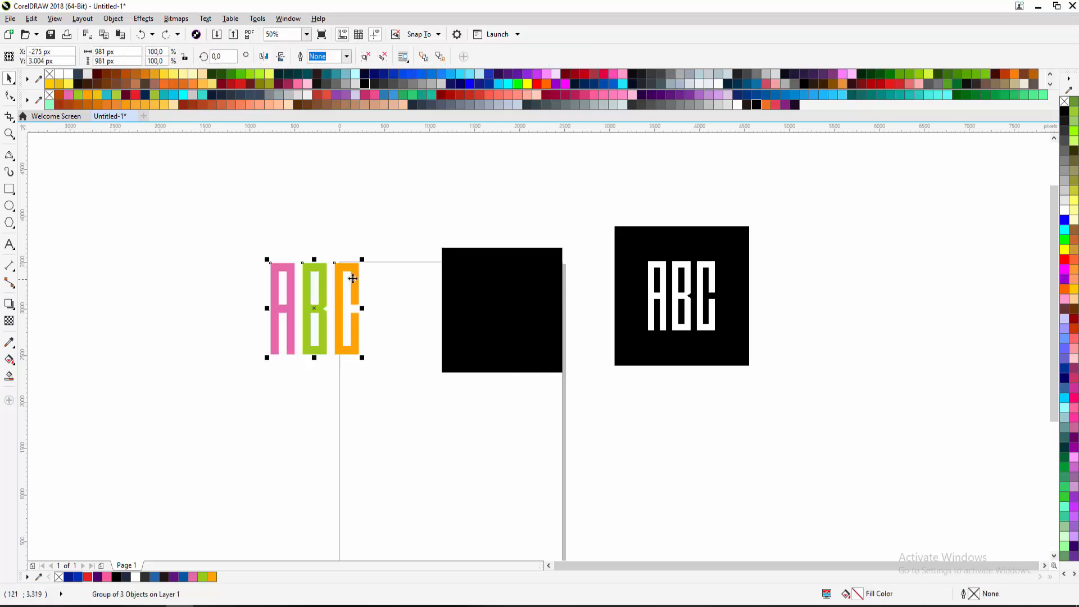
pyautogui.keyDown('shift'); pyautogui.click(477, 271); pyautogui.keyUp('shift')
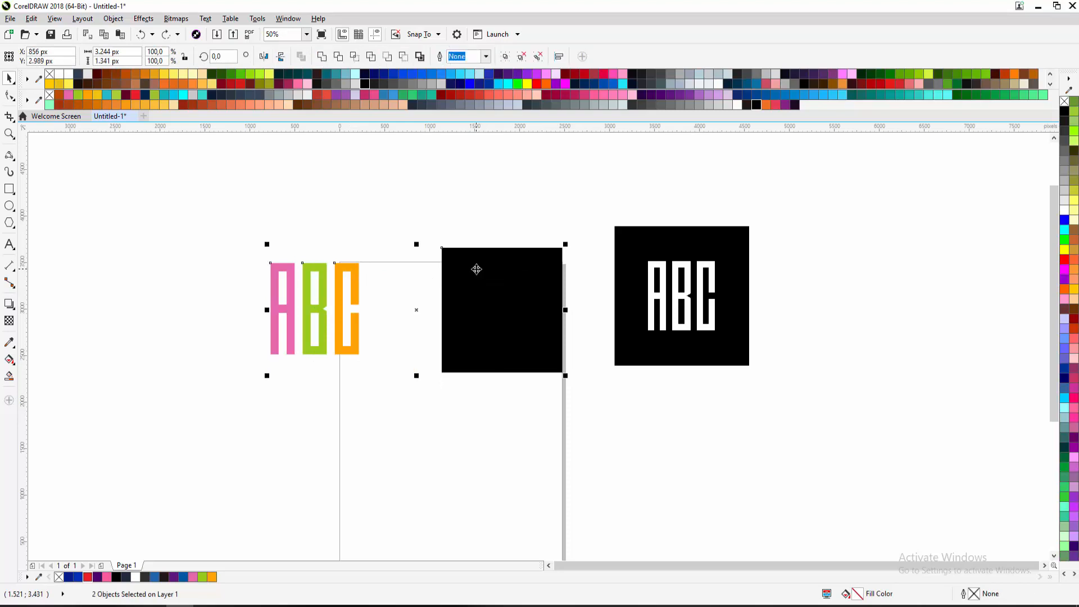
pyautogui.press('c')
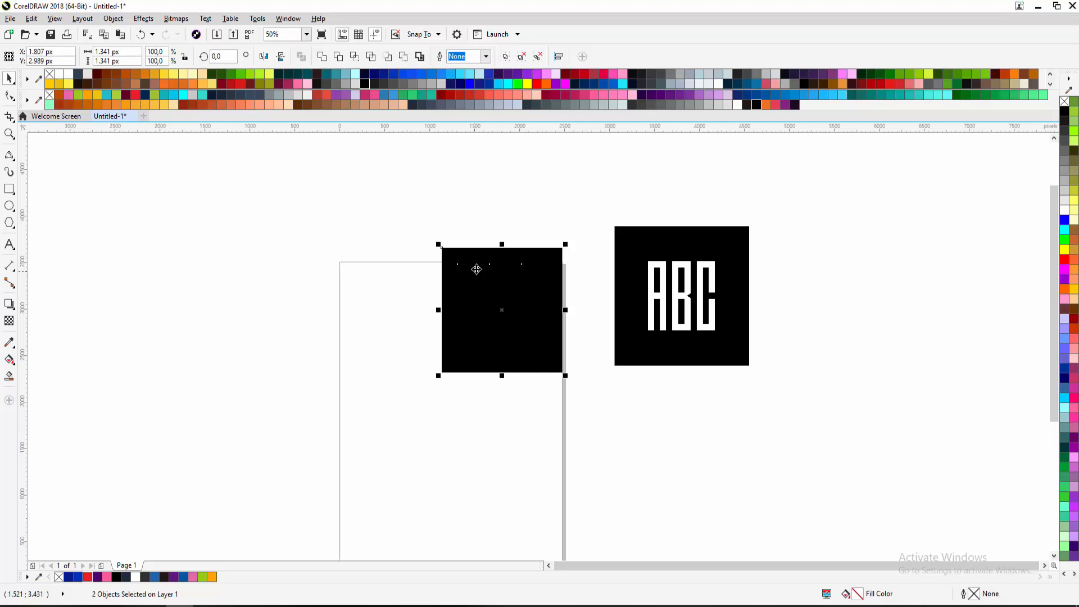
pyautogui.click(419, 278)
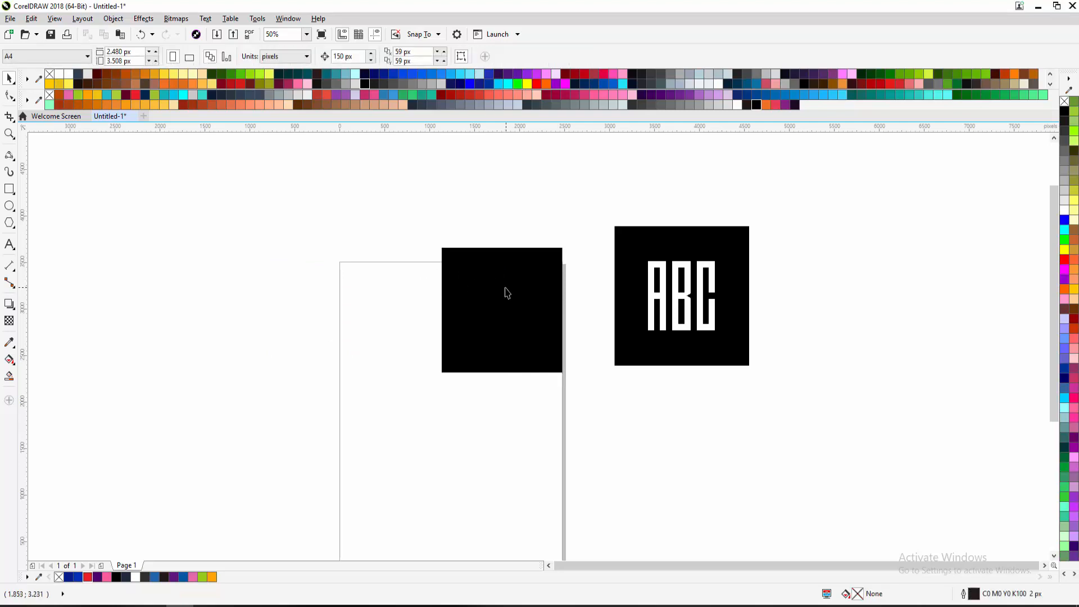
# Move the black square off the letters to check them, undo, and reselect it
pyautogui.moveTo(507, 293); pyautogui.dragTo(372, 312)
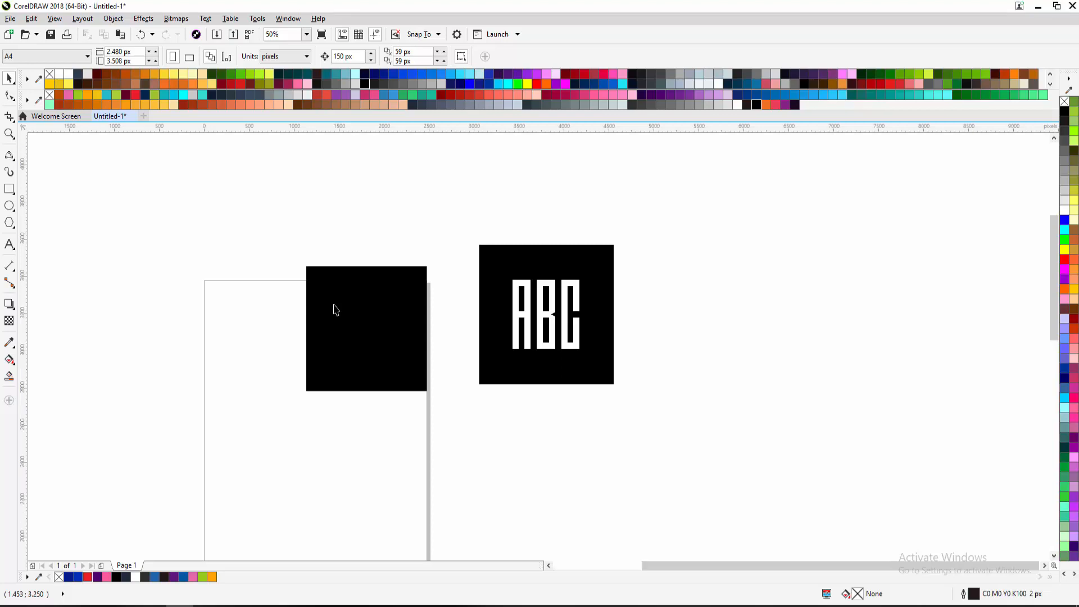
pyautogui.scroll(2, 334, 309)
pyautogui.moveTo(333, 308); pyautogui.dragTo(335, 271)
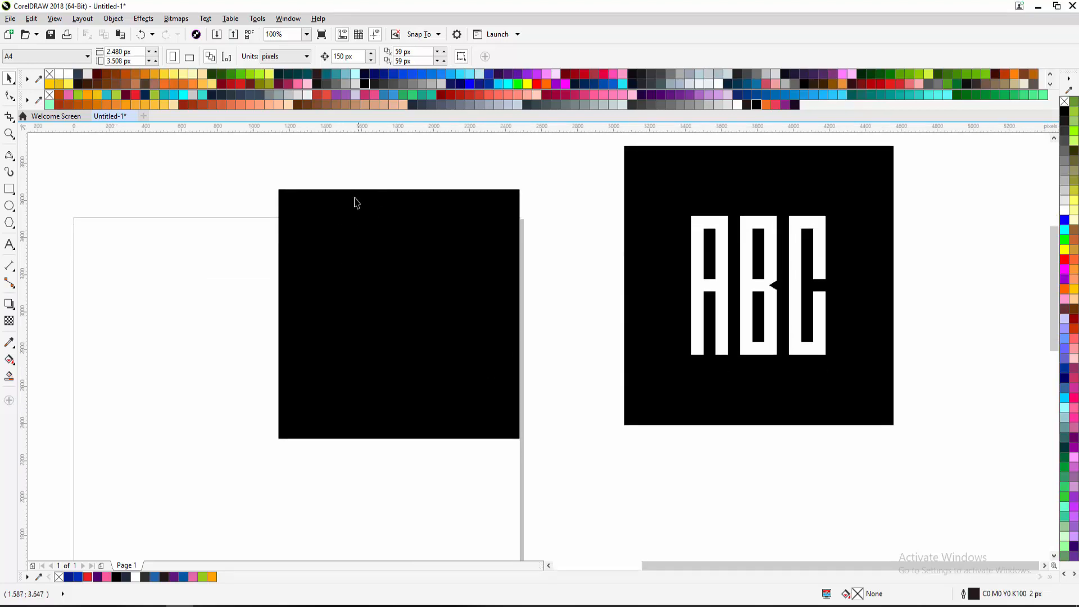
pyautogui.moveTo(401, 255); pyautogui.dragTo(456, 273)
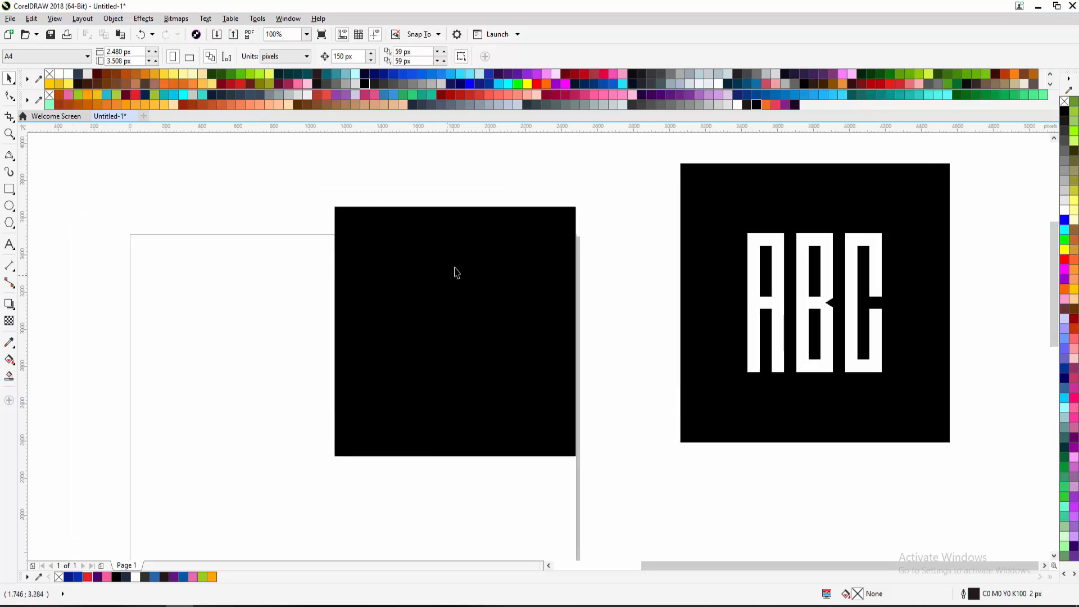
pyautogui.click(485, 236)
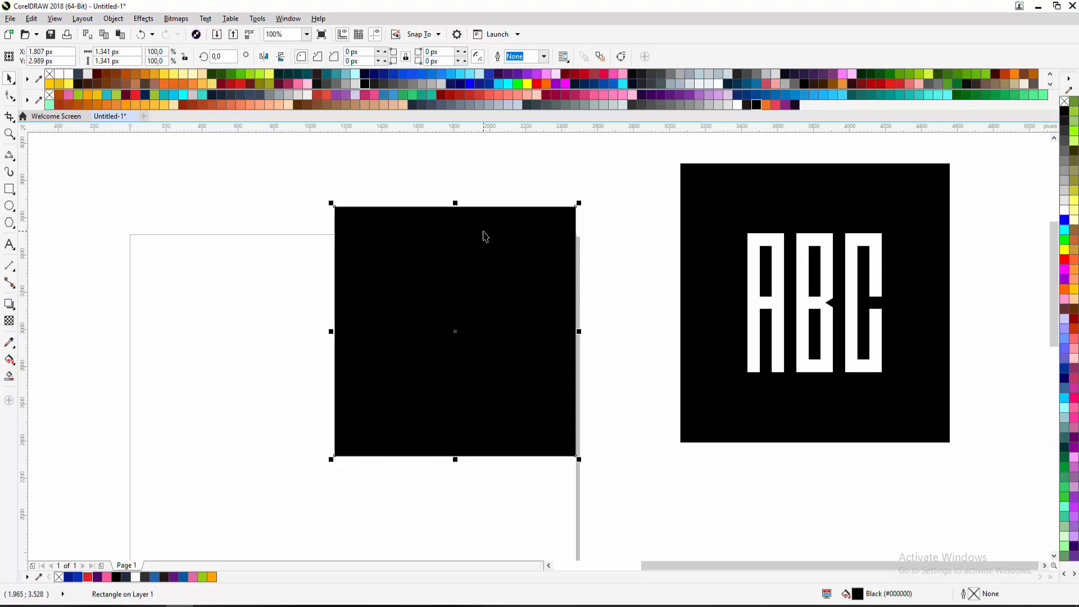
pyautogui.moveTo(473, 232); pyautogui.dragTo(162, 294)
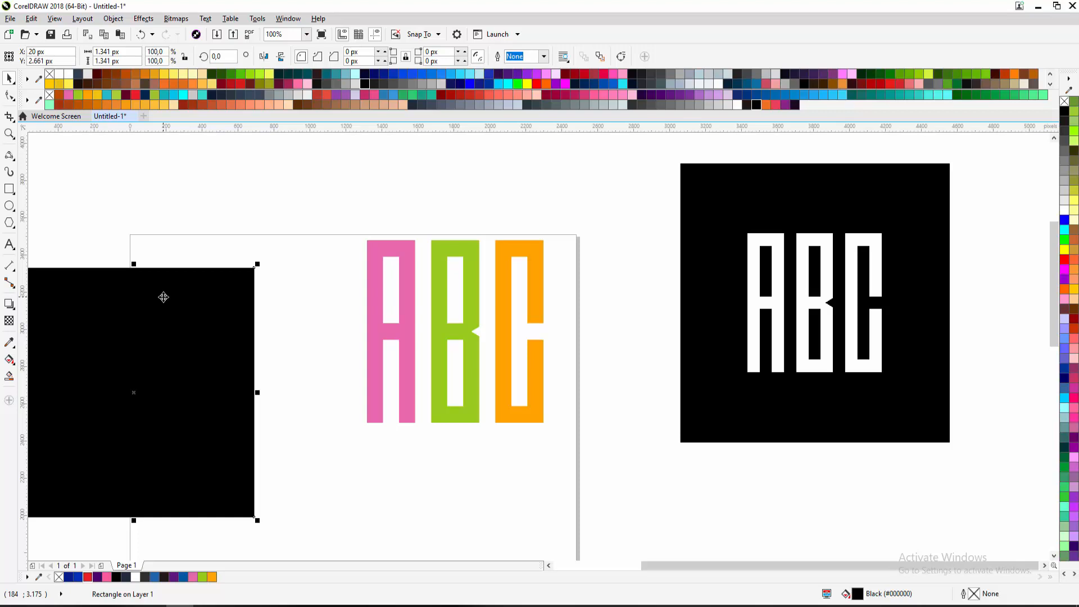
pyautogui.hotkey('ctrl', 'z')
pyautogui.click(163, 297)
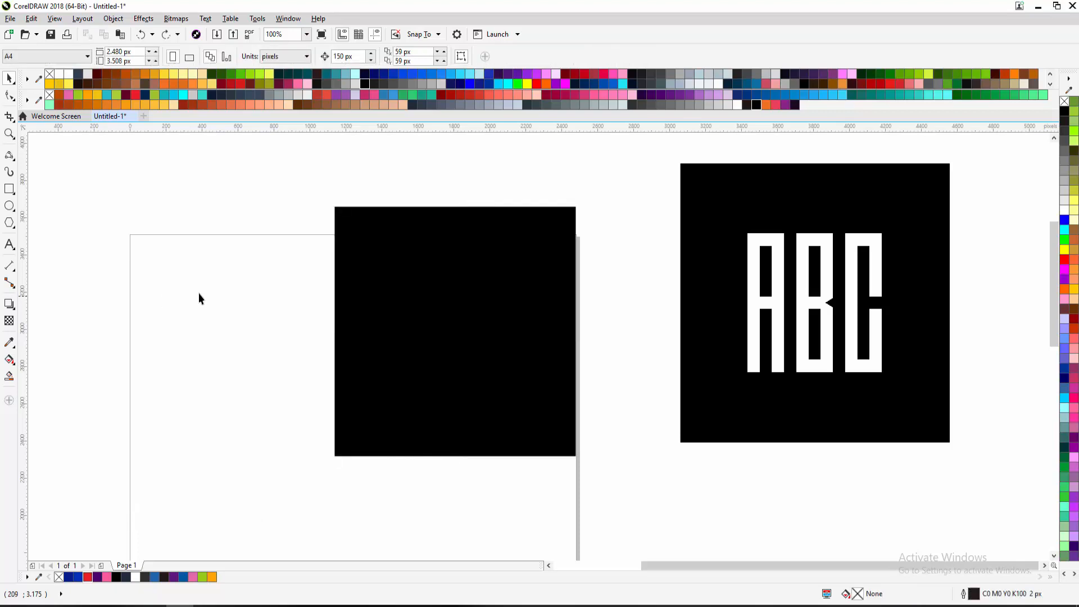
pyautogui.click(375, 276)
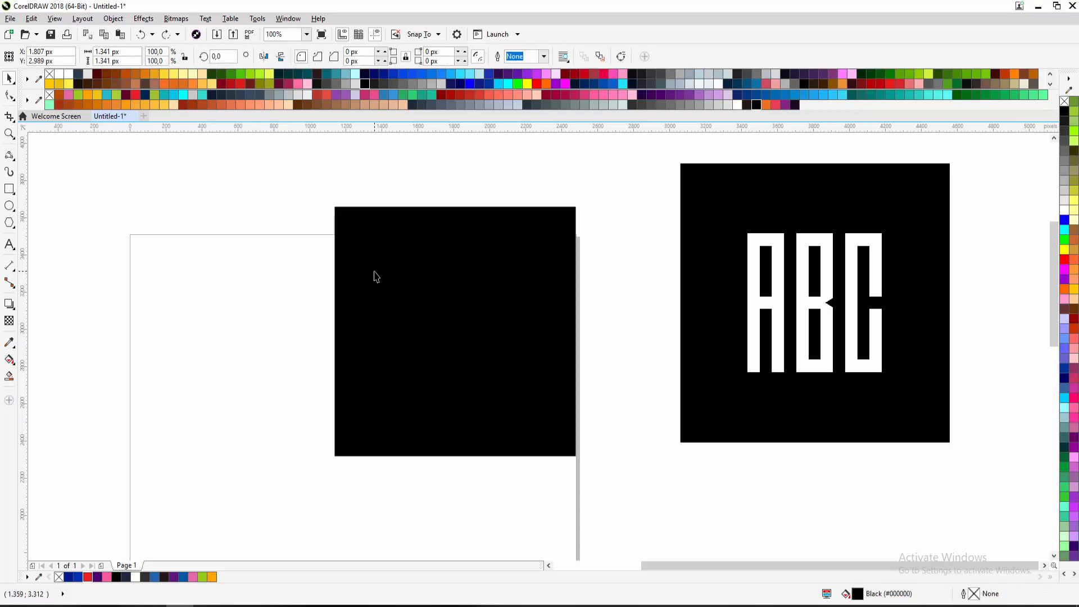
pyautogui.rightClick(427, 229)
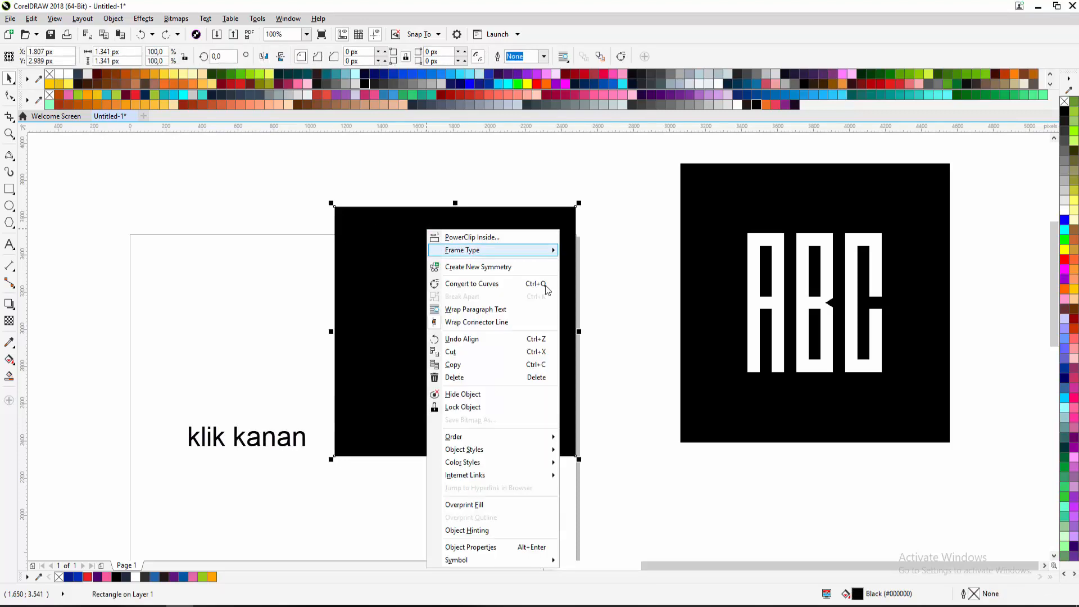
pyautogui.moveTo(466, 440)
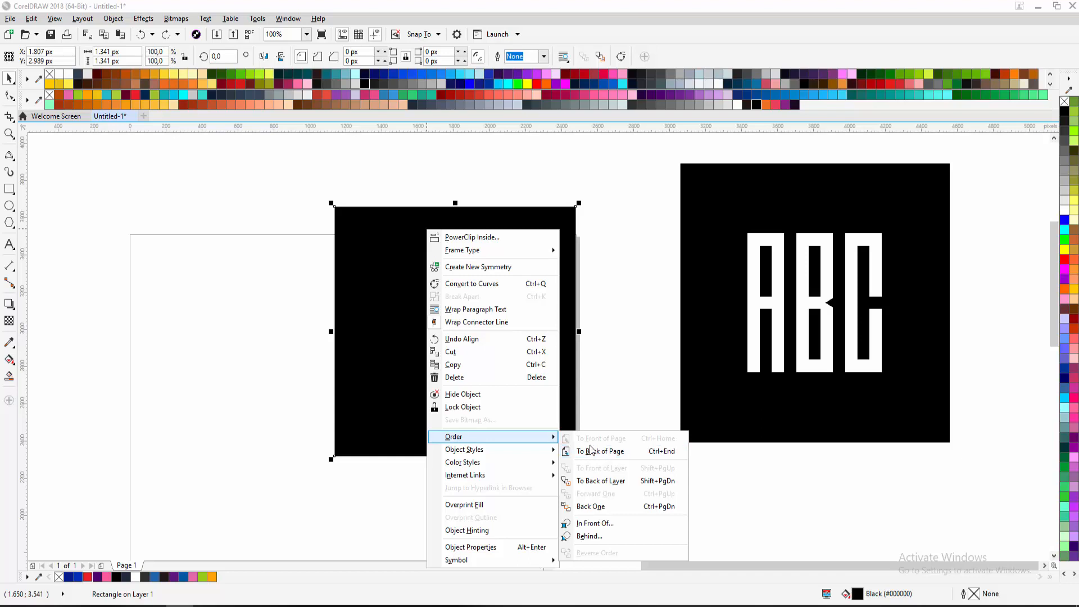
pyautogui.click(610, 454)
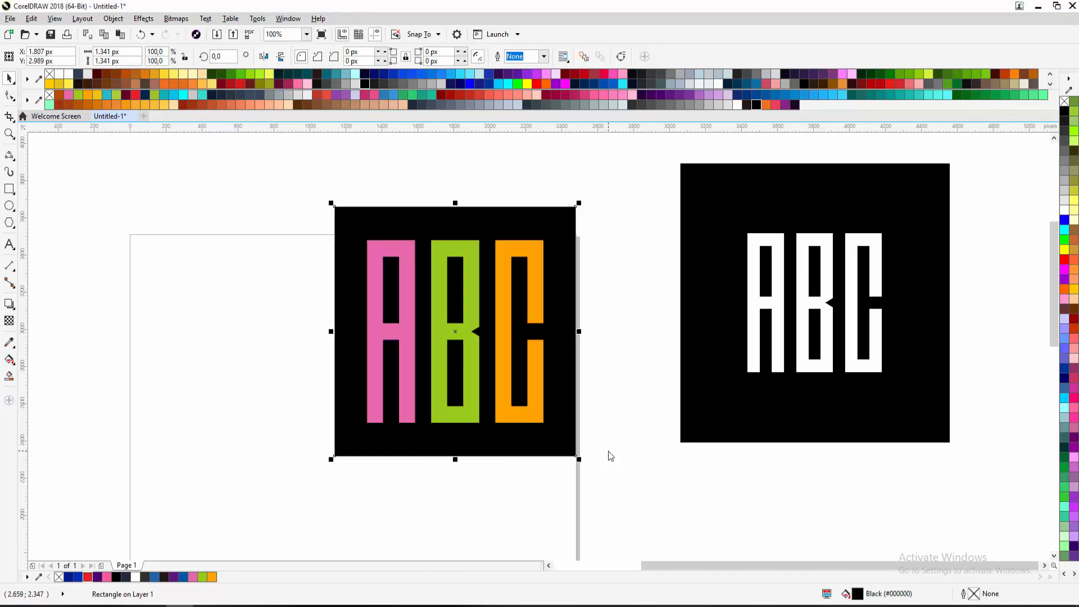
pyautogui.press('Tab')
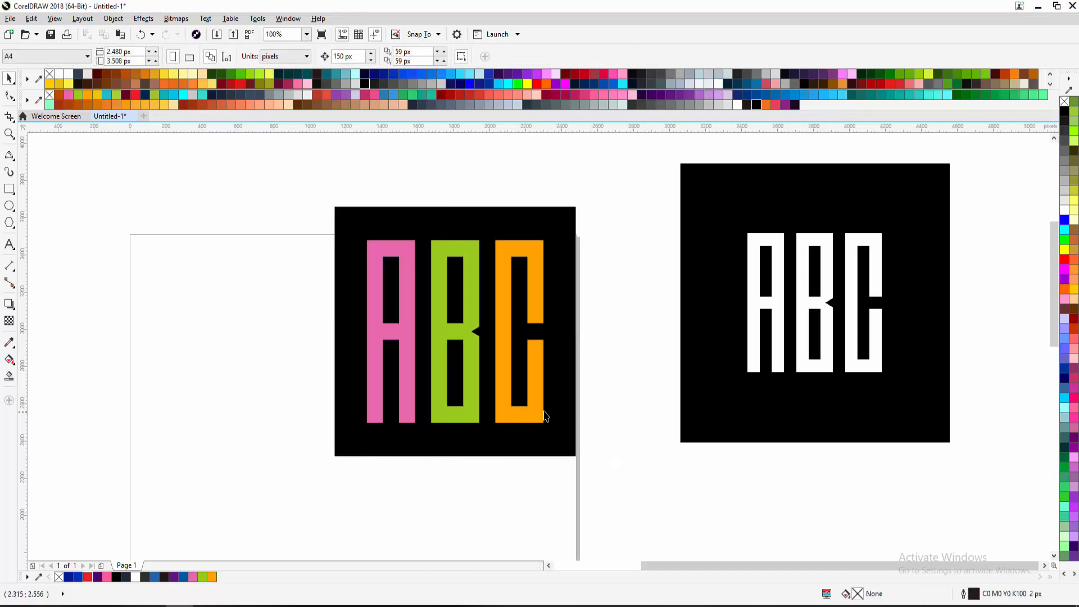
pyautogui.moveTo(550, 235); pyautogui.dragTo(510, 206)
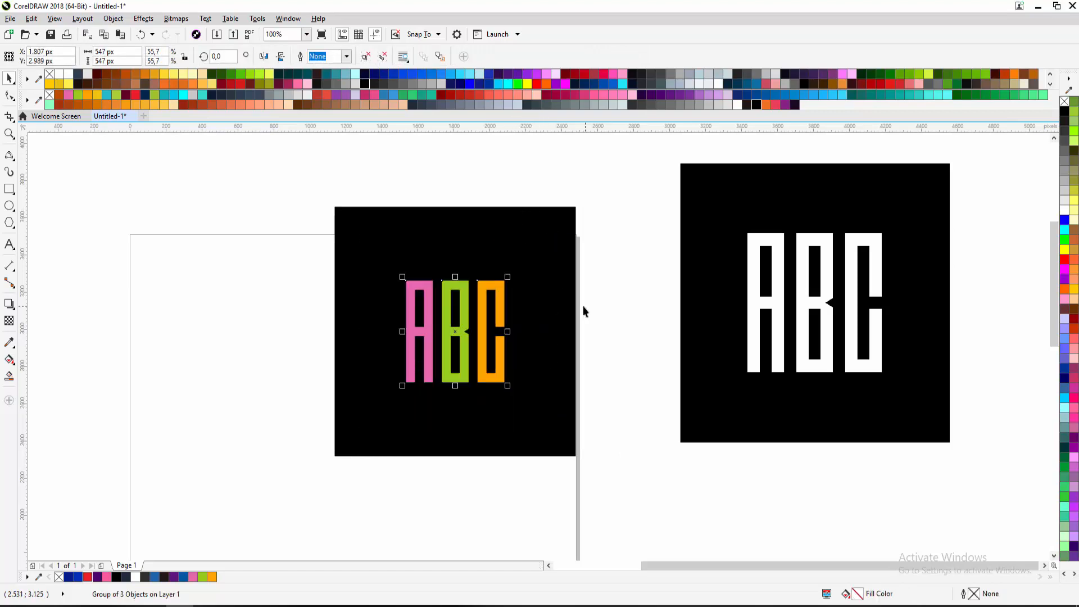
pyautogui.moveTo(508, 278); pyautogui.dragTo(523, 258)
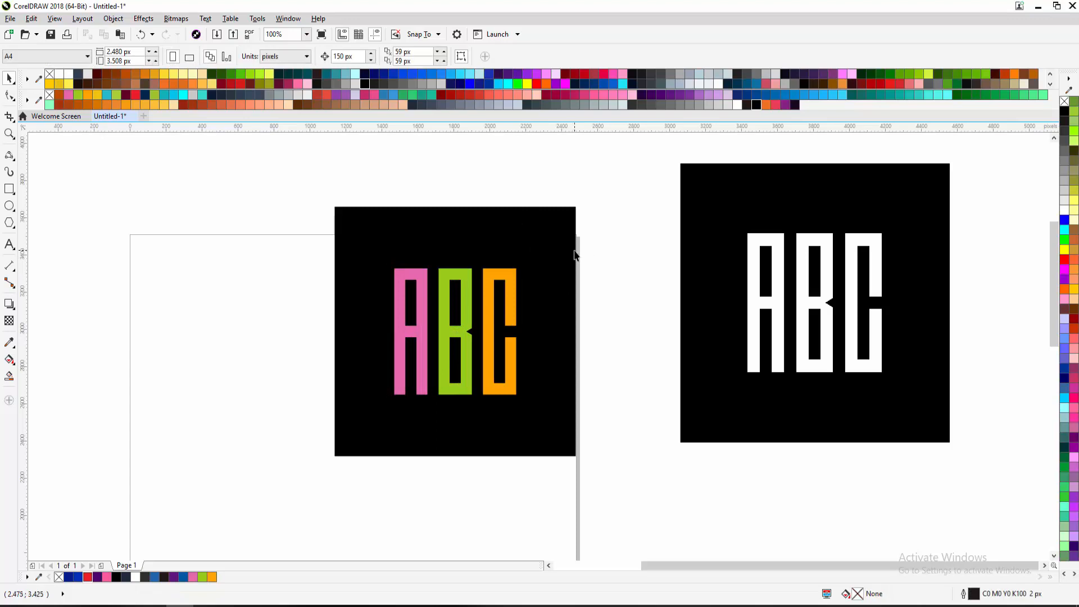
pyautogui.hotkey('ctrl', 'z')
pyautogui.hotkey('ctrl', 'z')
pyautogui.hotkey('ctrl', 'z')
pyautogui.click(600, 238)
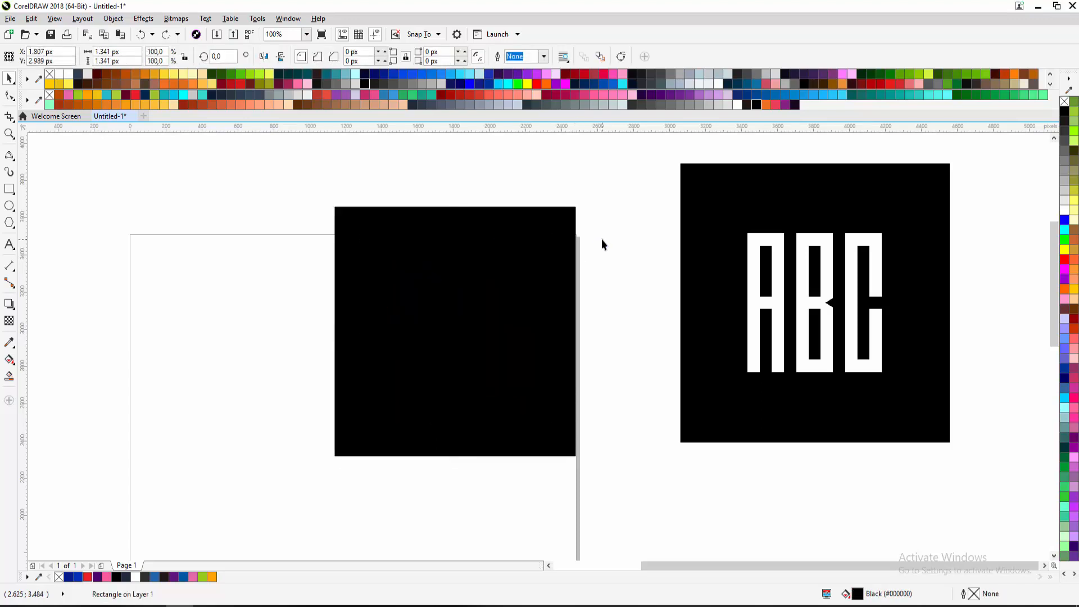
# Send the black square behind the letters with Order > To Back of Page (Ctrl+End)
pyautogui.click(561, 235)
pyautogui.rightClick(561, 234)
pyautogui.click(521, 245)
pyautogui.rightClick(532, 234)
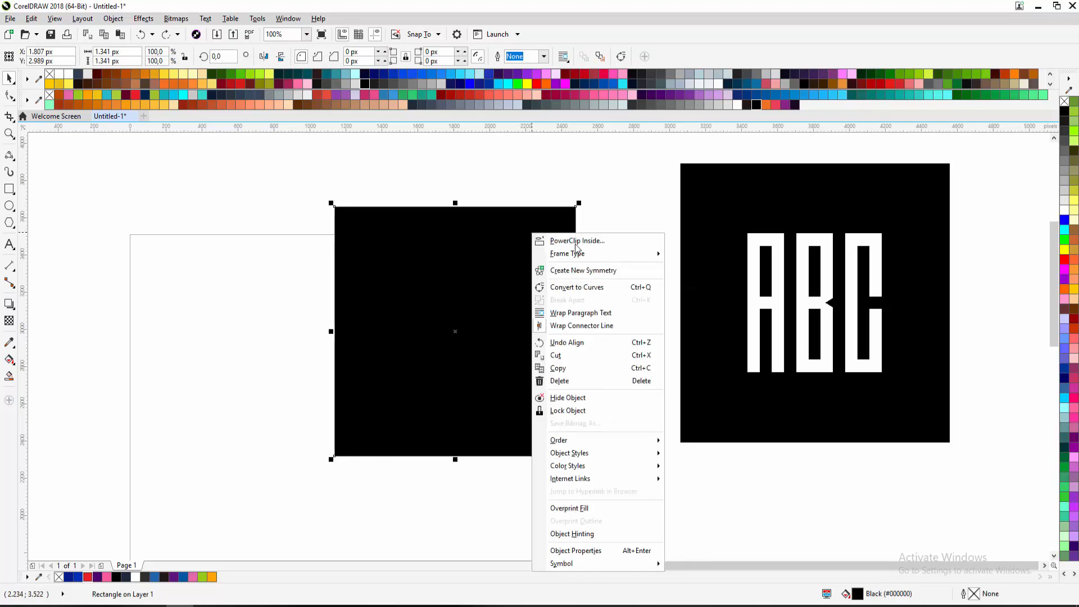
pyautogui.moveTo(579, 445)
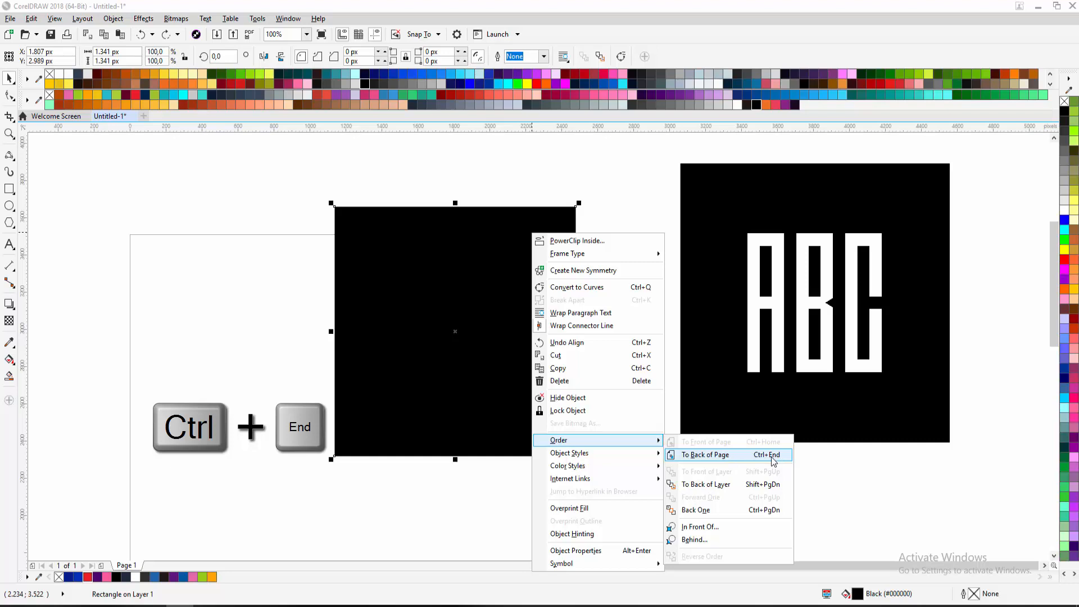
pyautogui.hotkey('ctrl', 'End')
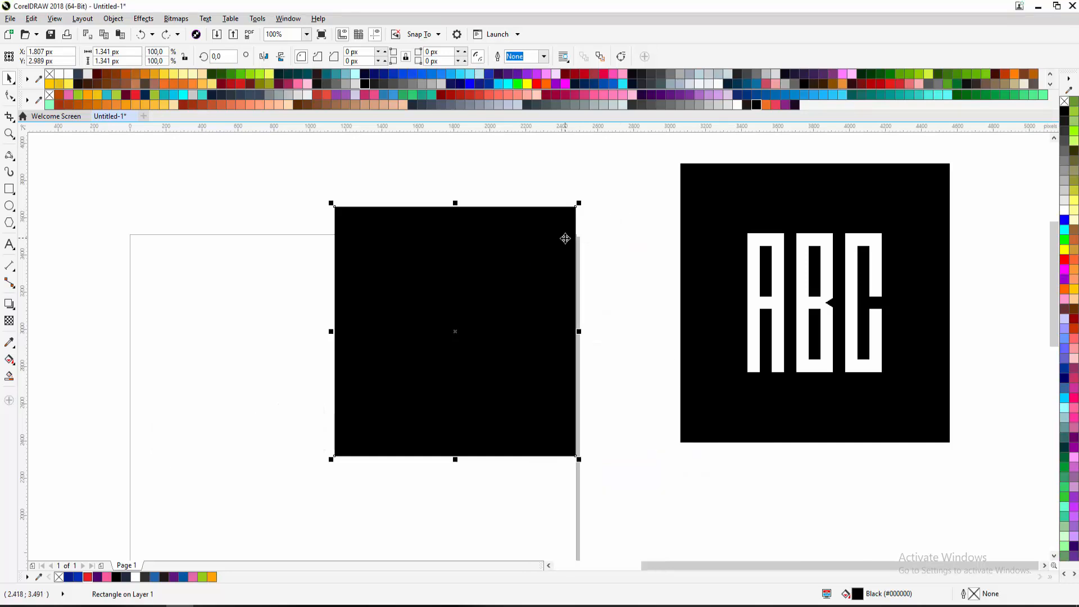
pyautogui.hotkey('ctrl', 'End')
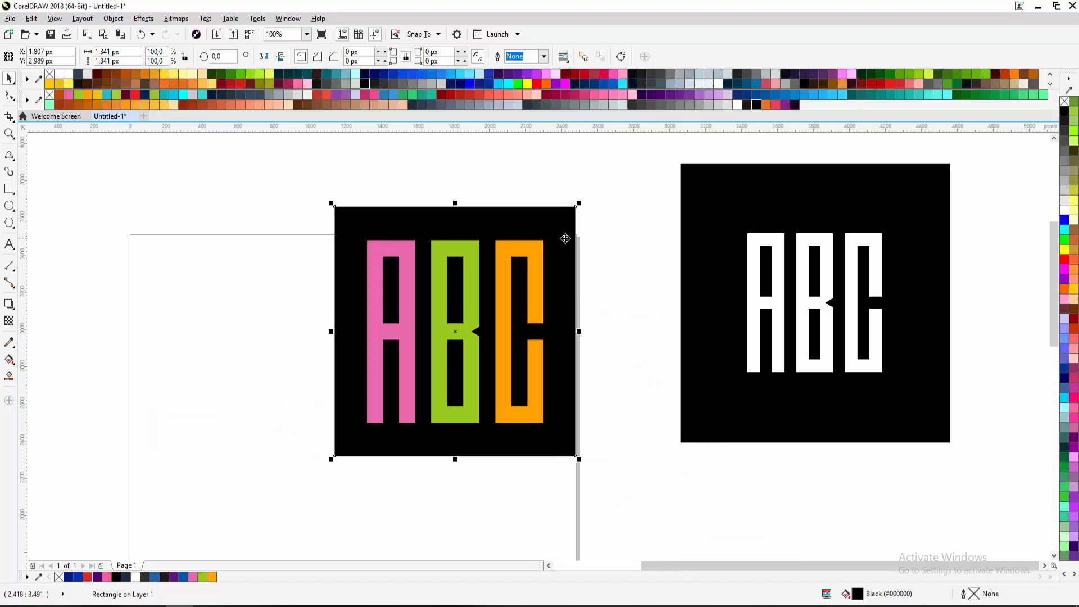
# Scale the ABC letter group down to about 81.8% inside the square
pyautogui.press('Escape')
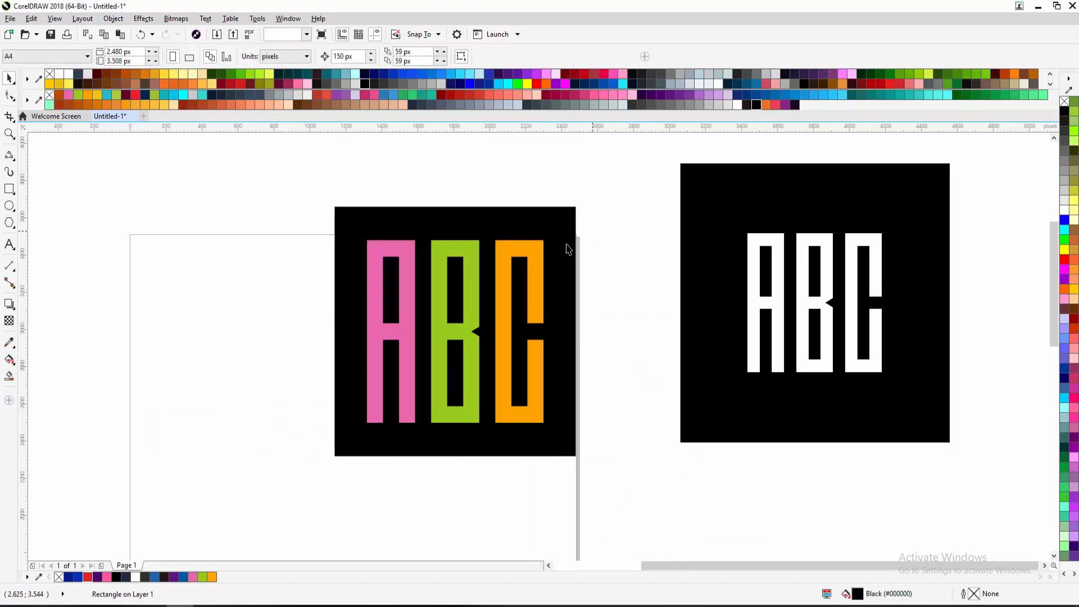
pyautogui.click(542, 240)
pyautogui.moveTo(541, 239); pyautogui.dragTo(510, 273)
# Enlarge the ABC letter group slightly with its corner handle
pyautogui.click(601, 185)
pyautogui.scroll(-3, 541, 226)
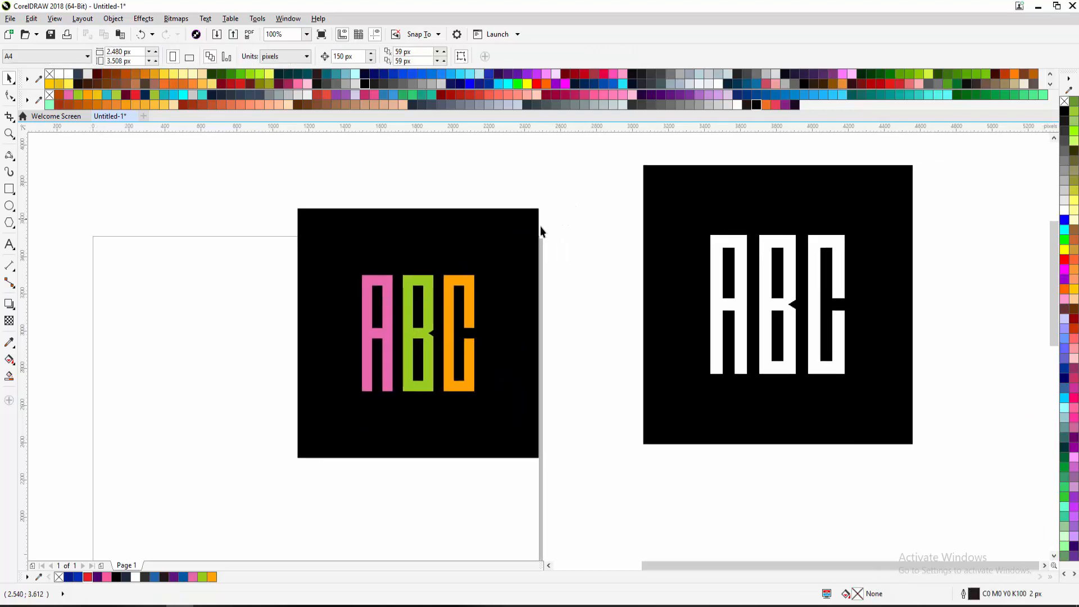
pyautogui.scroll(3, 502, 271)
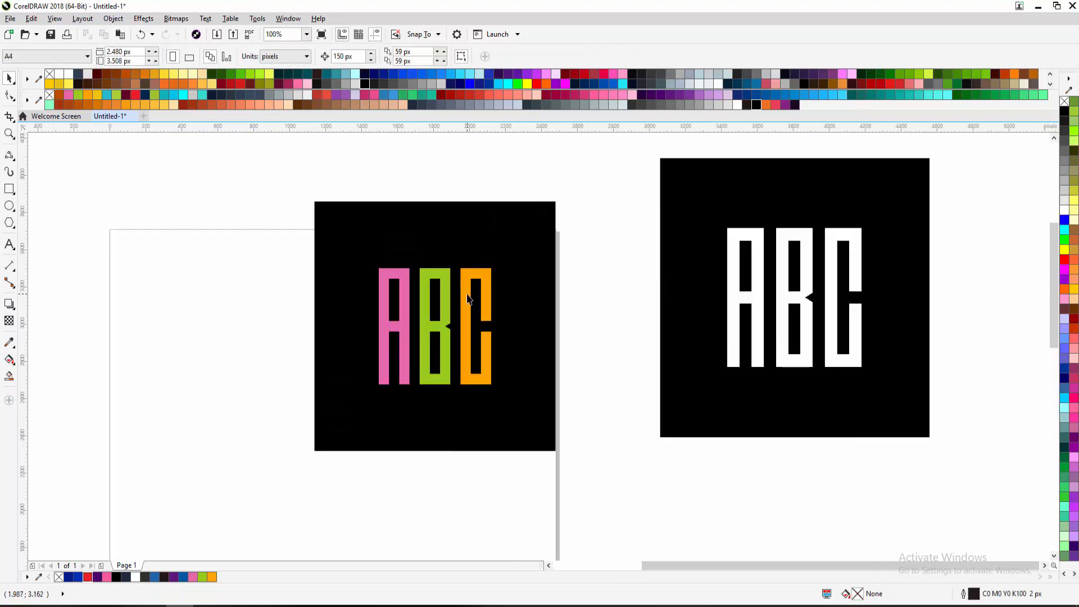
pyautogui.click(470, 298)
pyautogui.moveTo(494, 264); pyautogui.dragTo(500, 256)
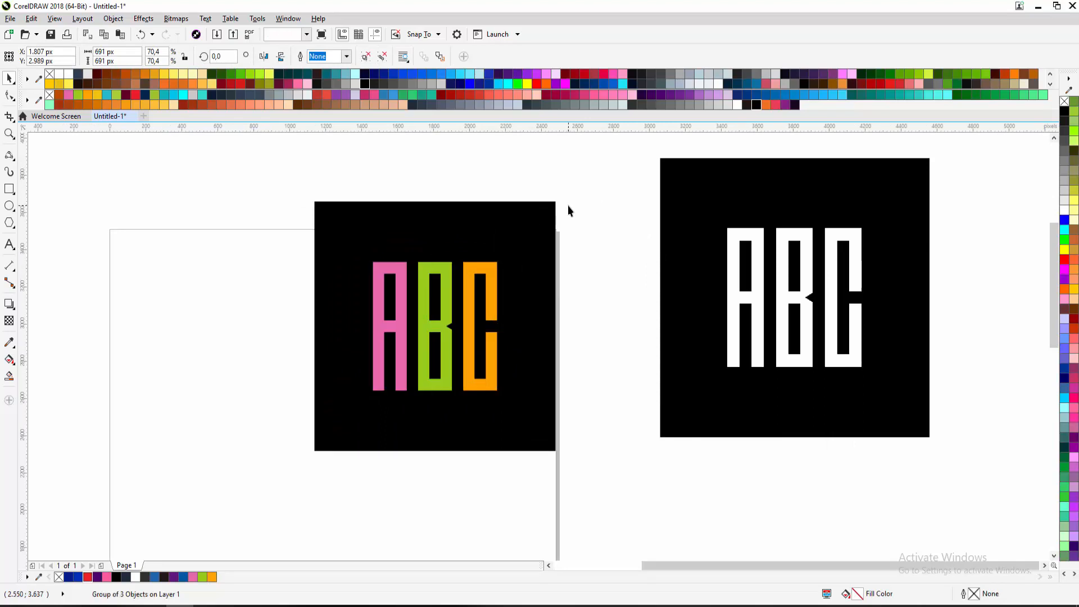
pyautogui.click(568, 208)
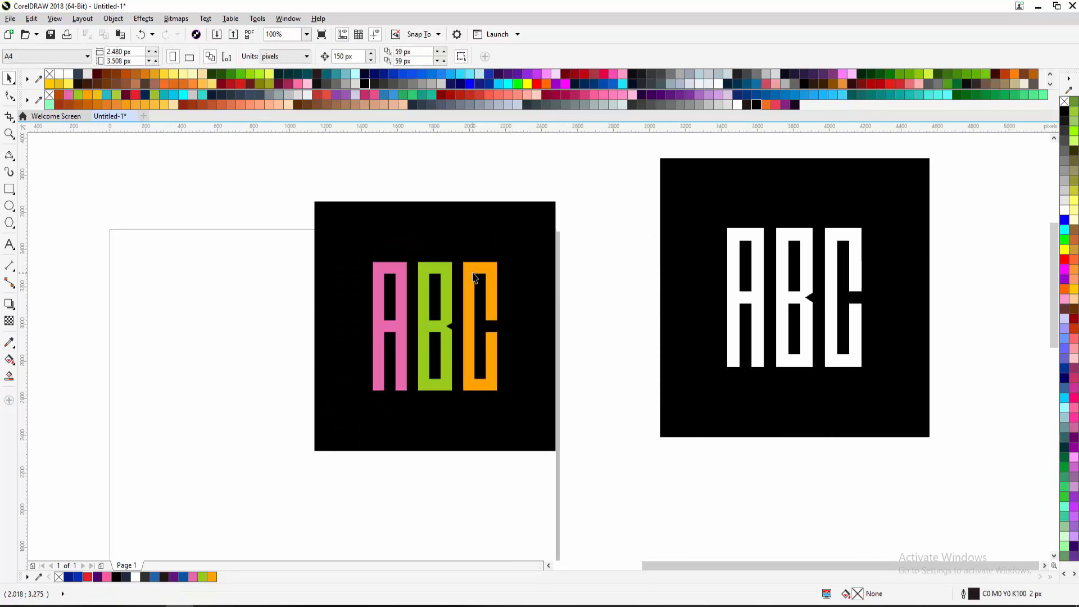
pyautogui.scroll(3, 472, 278)
pyautogui.scroll(-3, 467, 276)
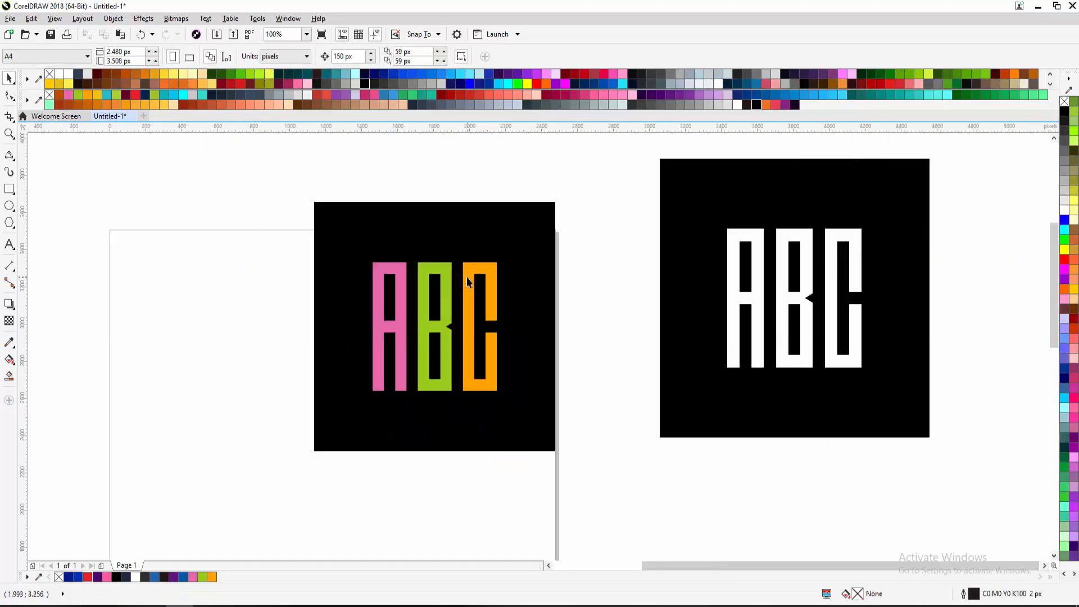
pyautogui.click(467, 278)
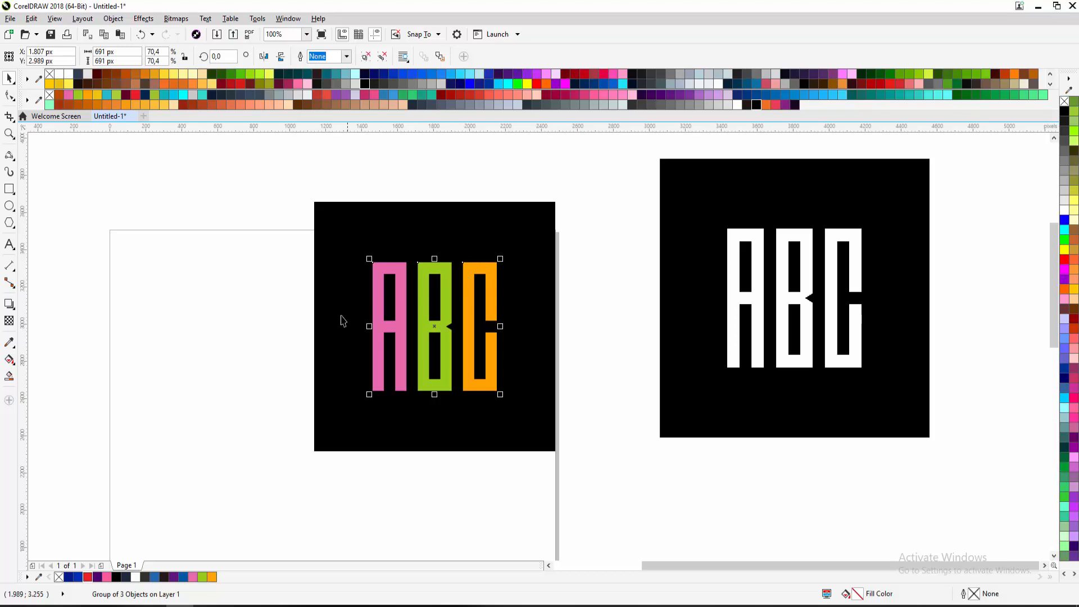
# Nudge the reference logo up and to the right
pyautogui.click(174, 410)
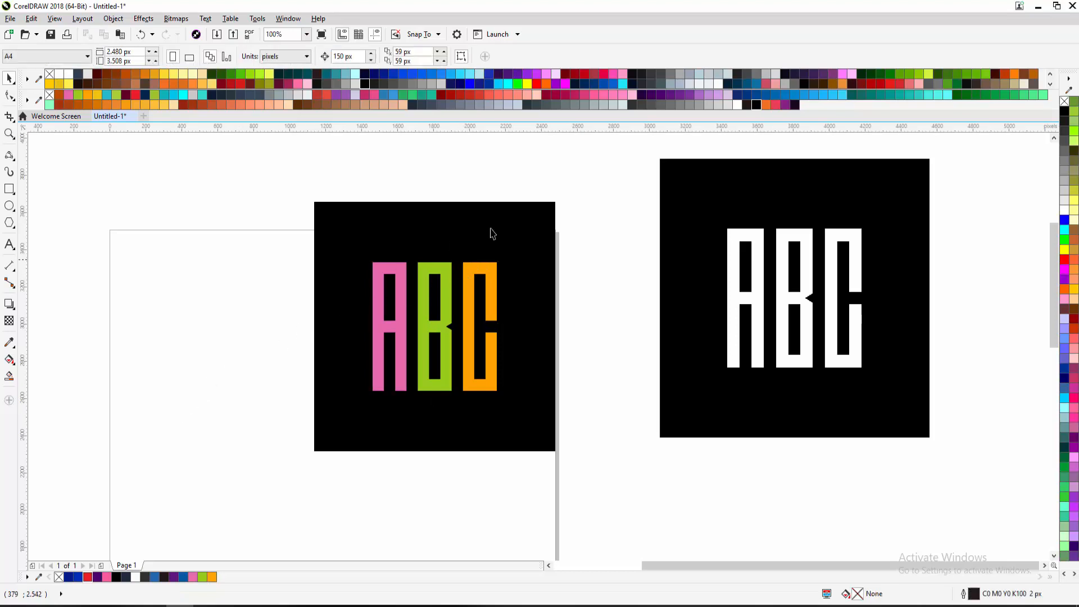
pyautogui.moveTo(730, 235); pyautogui.dragTo(760, 274)
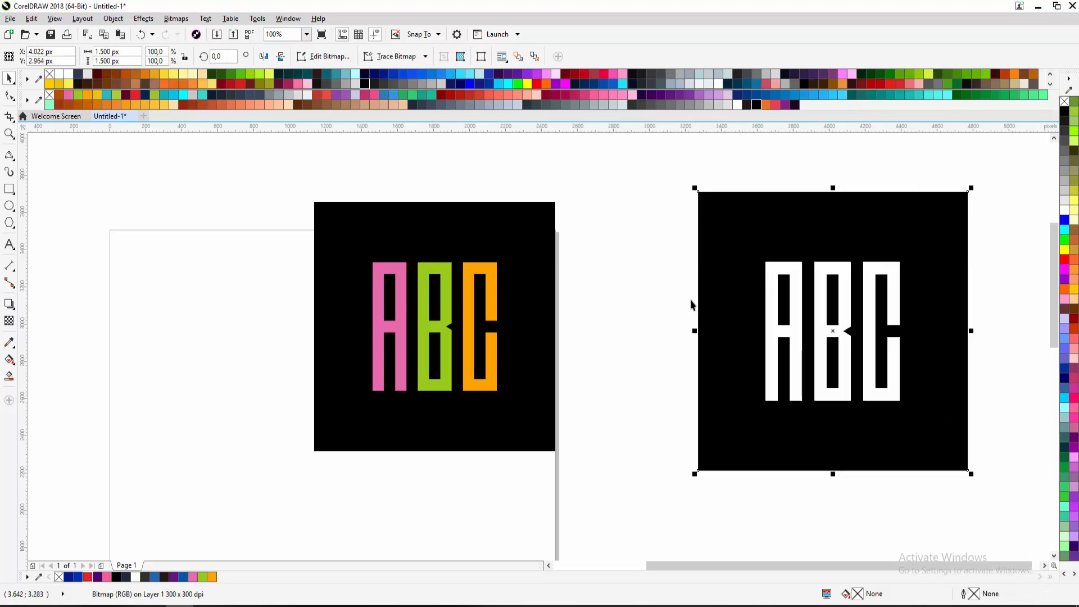
pyautogui.scroll(-2, 649, 302)
pyautogui.moveTo(674, 278)
pyautogui.mouseDown()
pyautogui.moveTo(680, 261)
pyautogui.moveTo(668, 272)
pyautogui.mouseUp()
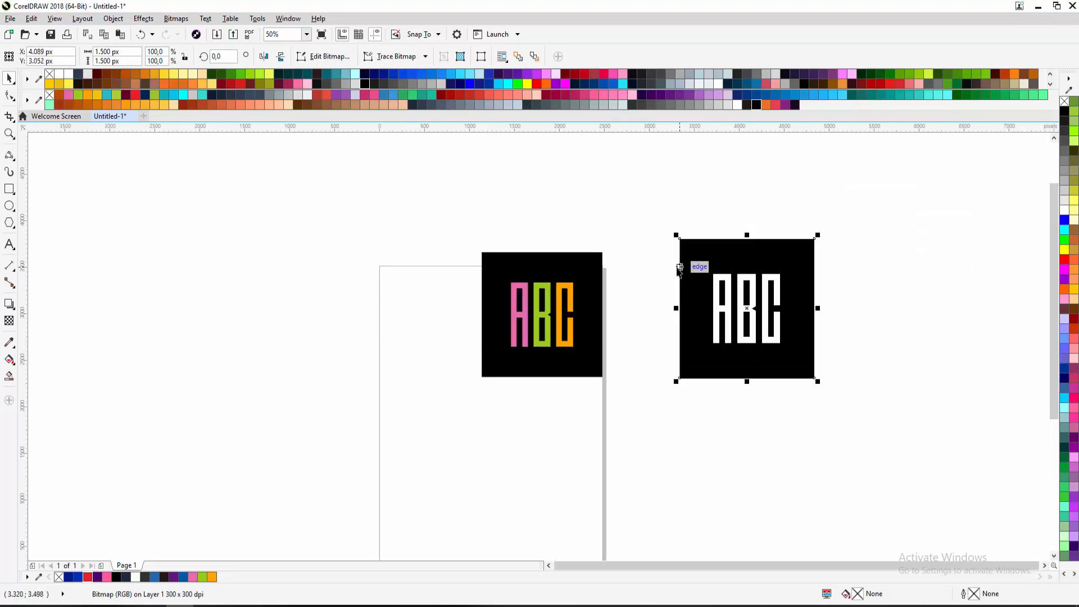
# Move the coloured logo and its square onto the page, with the reference logo beside it
pyautogui.moveTo(631, 241); pyautogui.dragTo(439, 424)
pyautogui.click(587, 384)
pyautogui.moveTo(587, 383); pyautogui.dragTo(585, 372)
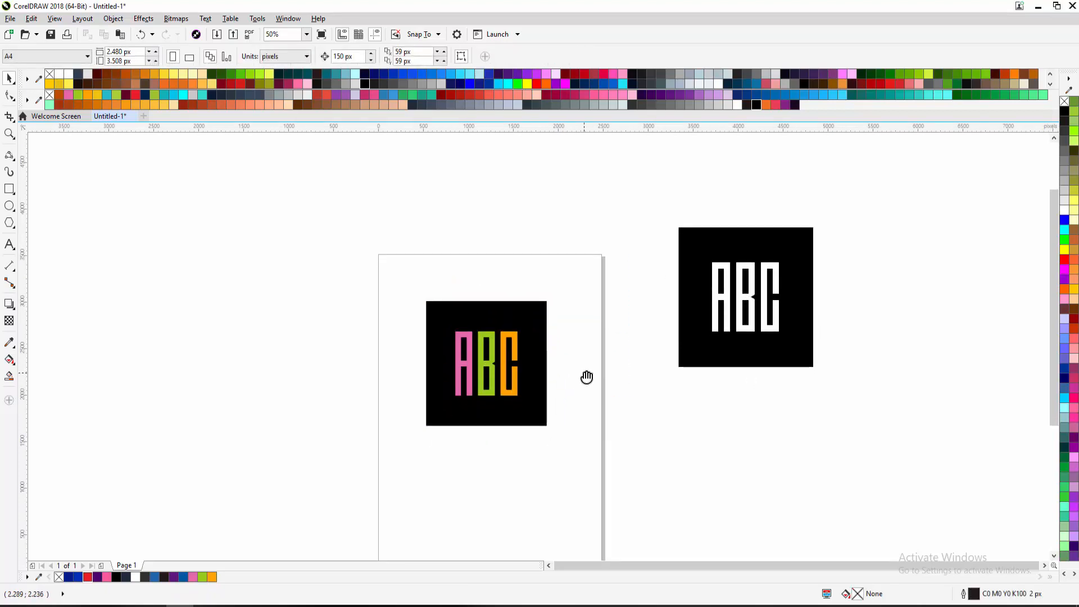
pyautogui.scroll(2, 488, 348)
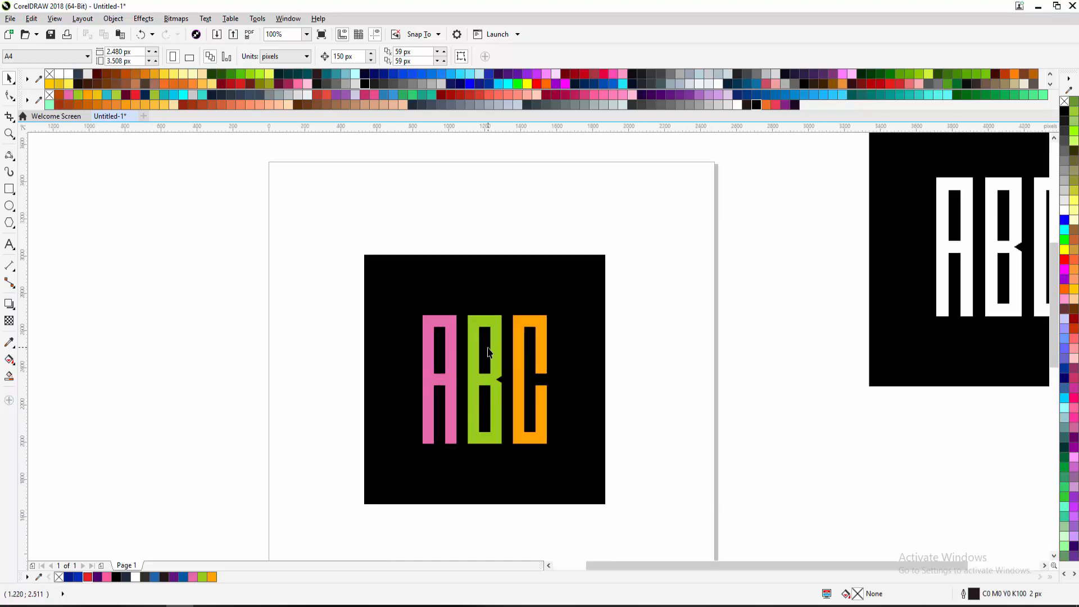
pyautogui.moveTo(492, 346); pyautogui.dragTo(491, 323)
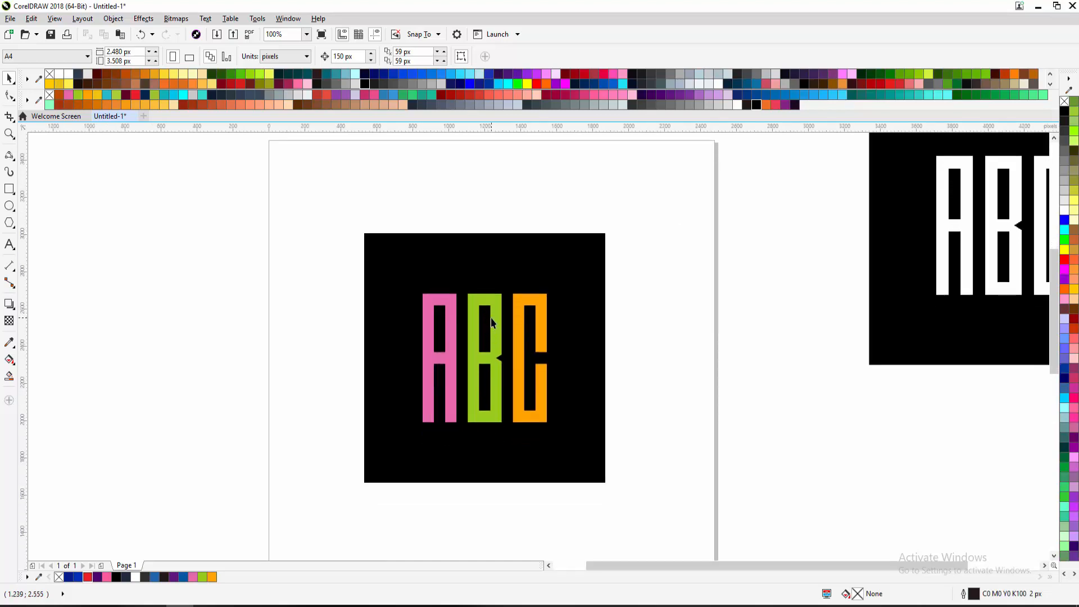
pyautogui.moveTo(491, 318); pyautogui.dragTo(405, 282)
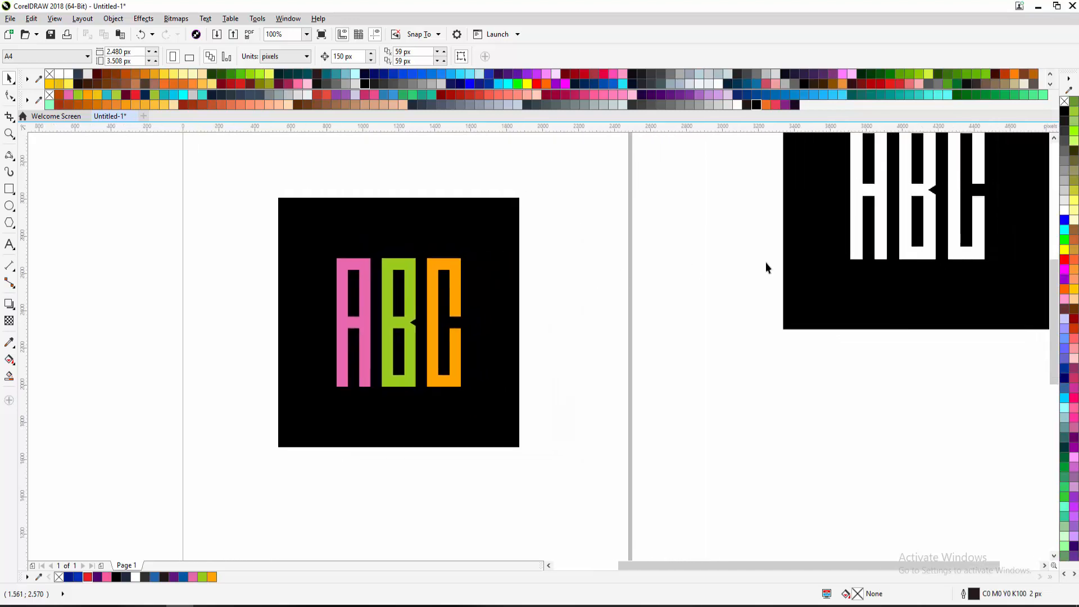
pyautogui.moveTo(766, 268); pyautogui.dragTo(590, 401)
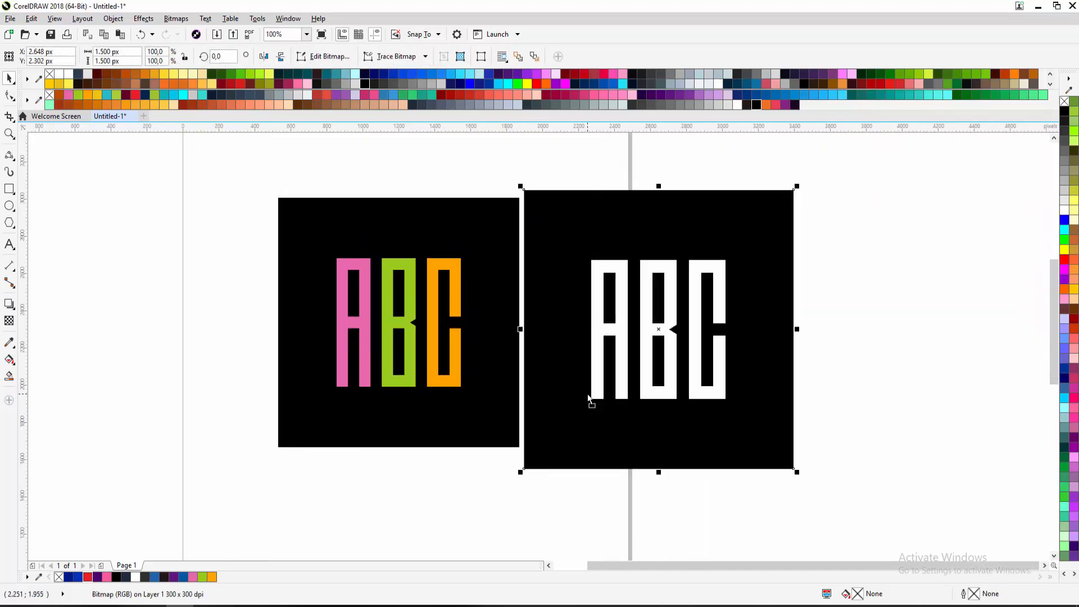